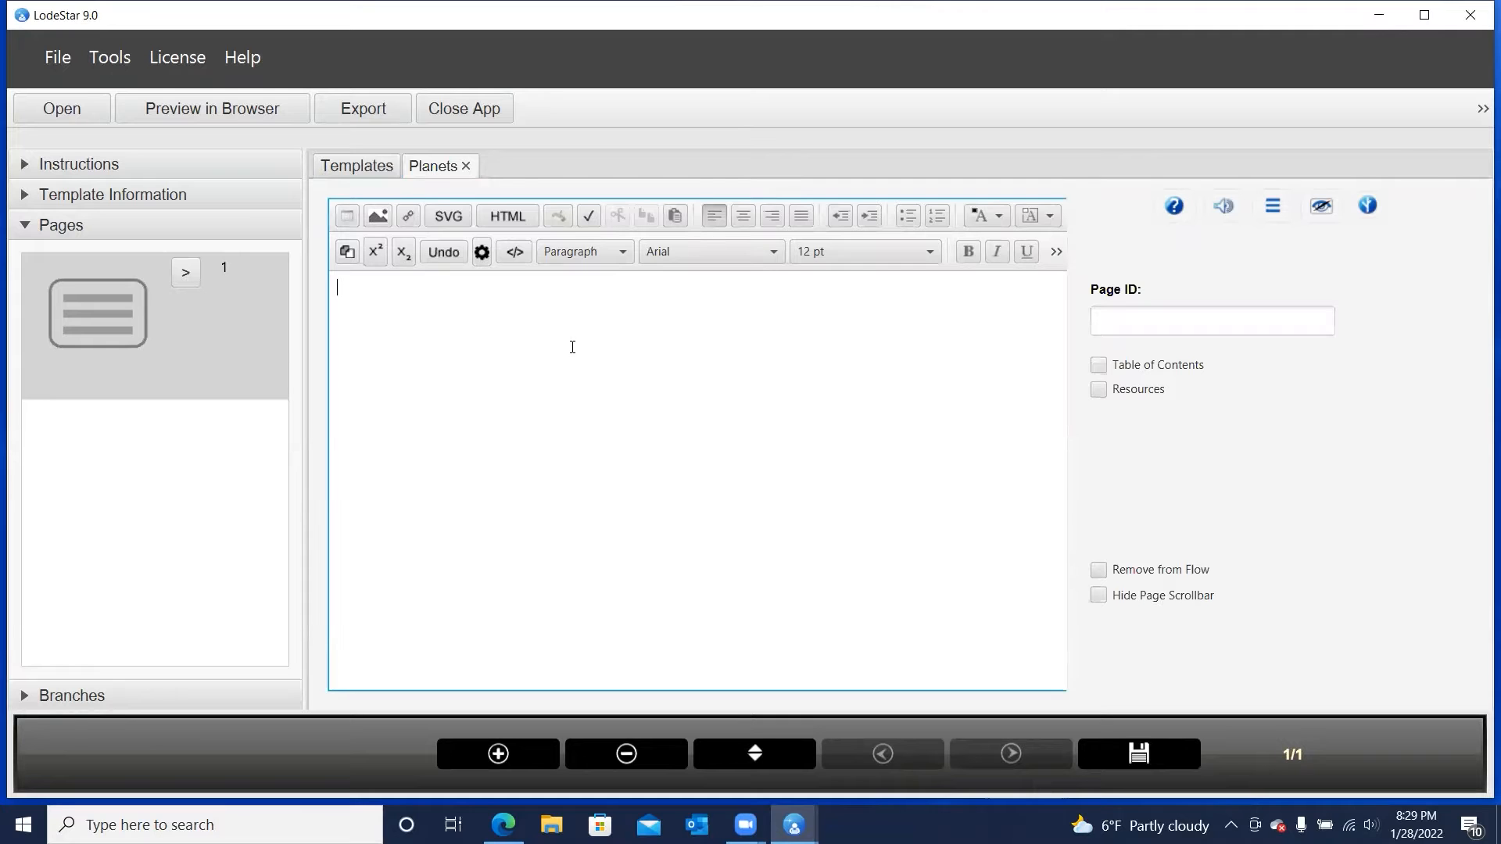
Create an SVG drawing with the text "Planets", enlarged to span most of the canvas and roughly centred
left_click(449, 218)
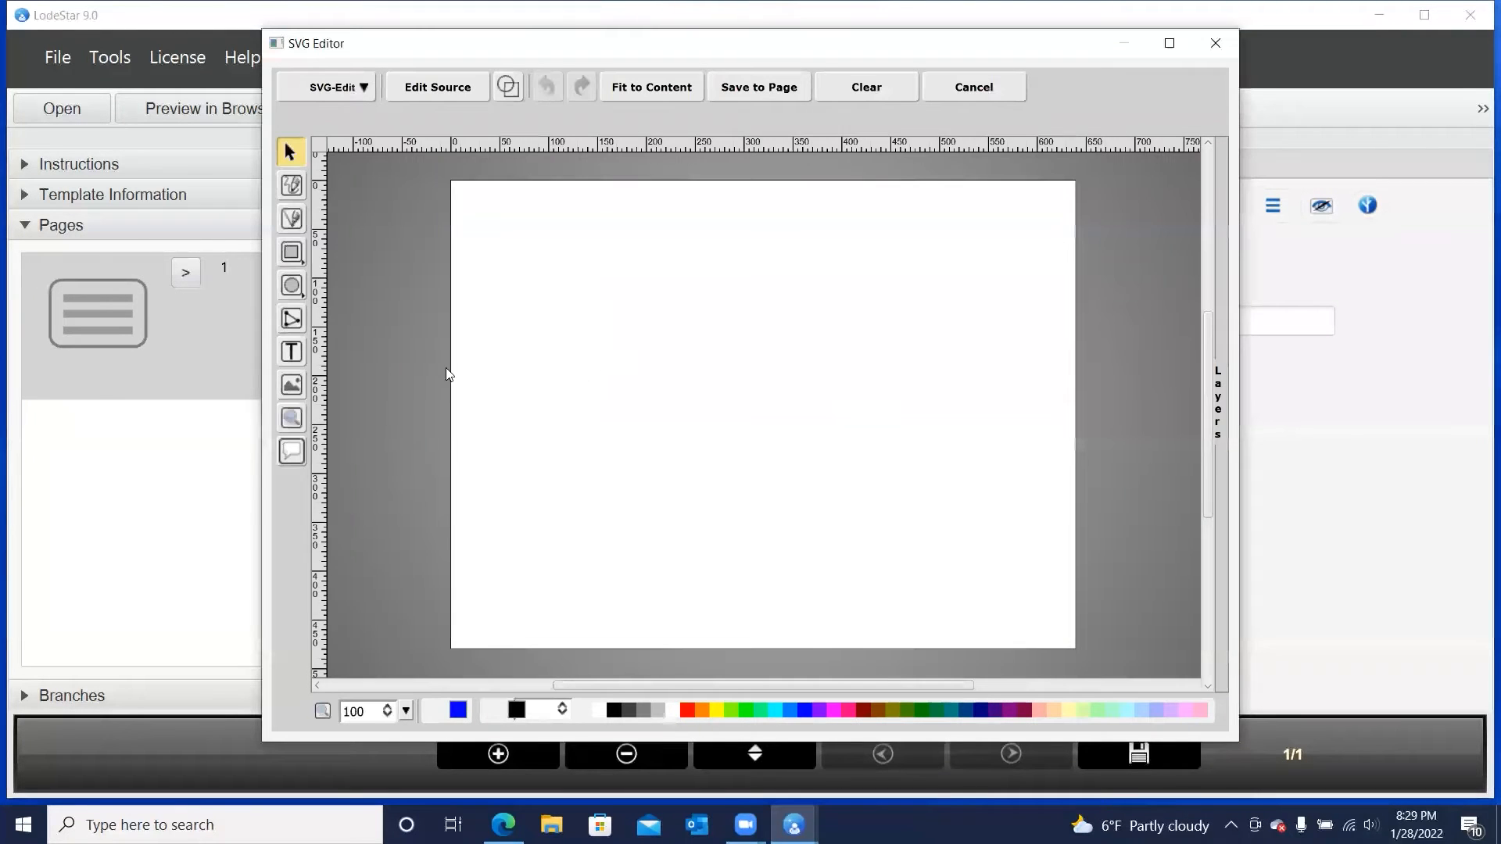
left_click(290, 352)
left_click(551, 376)
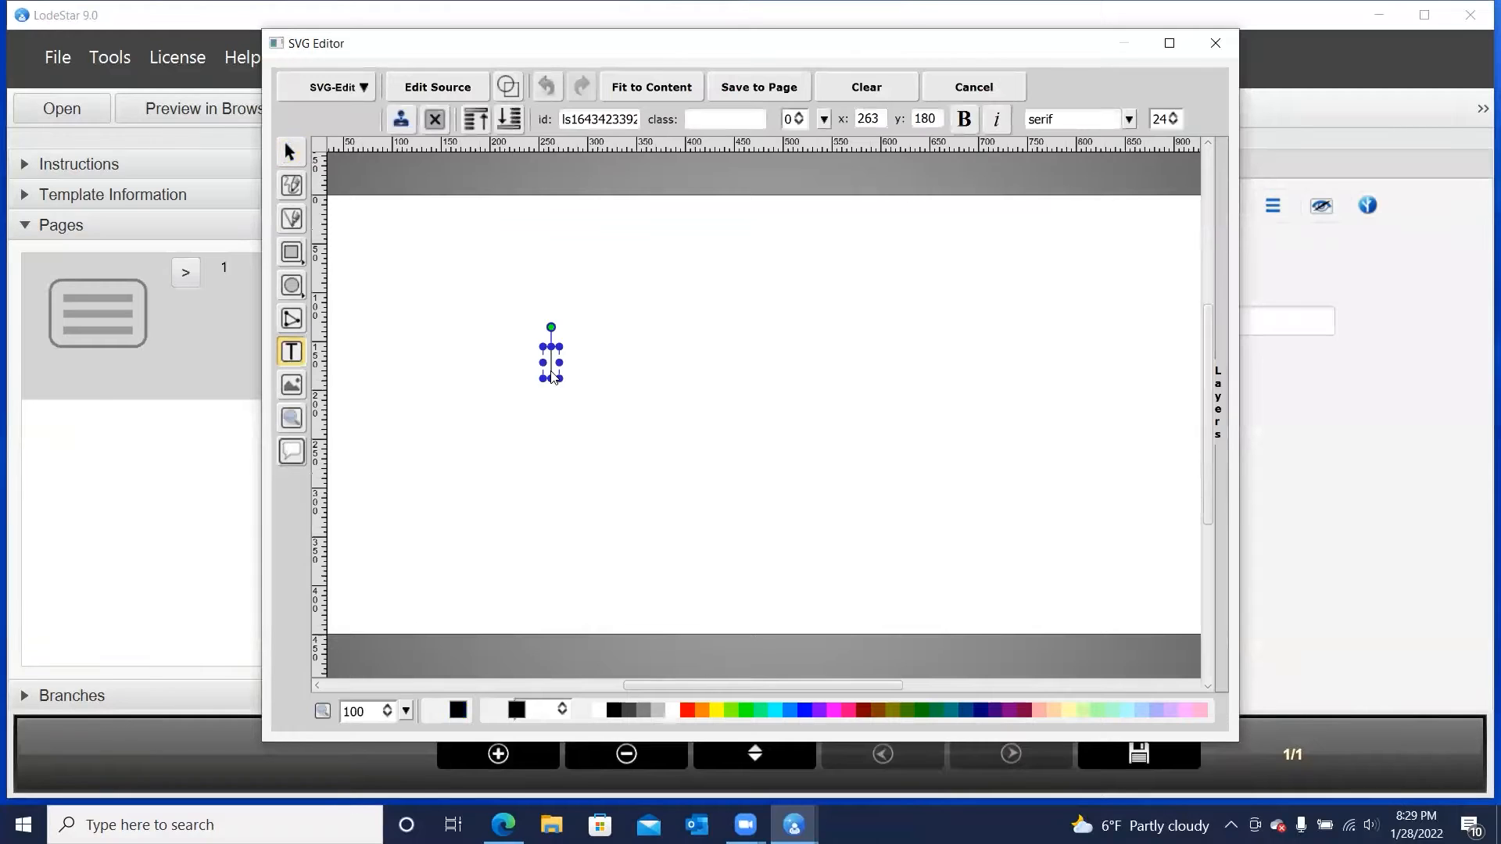
type("Planets")
left_click_drag(592, 378, 1044, 542)
left_click_drag(863, 476, 842, 430)
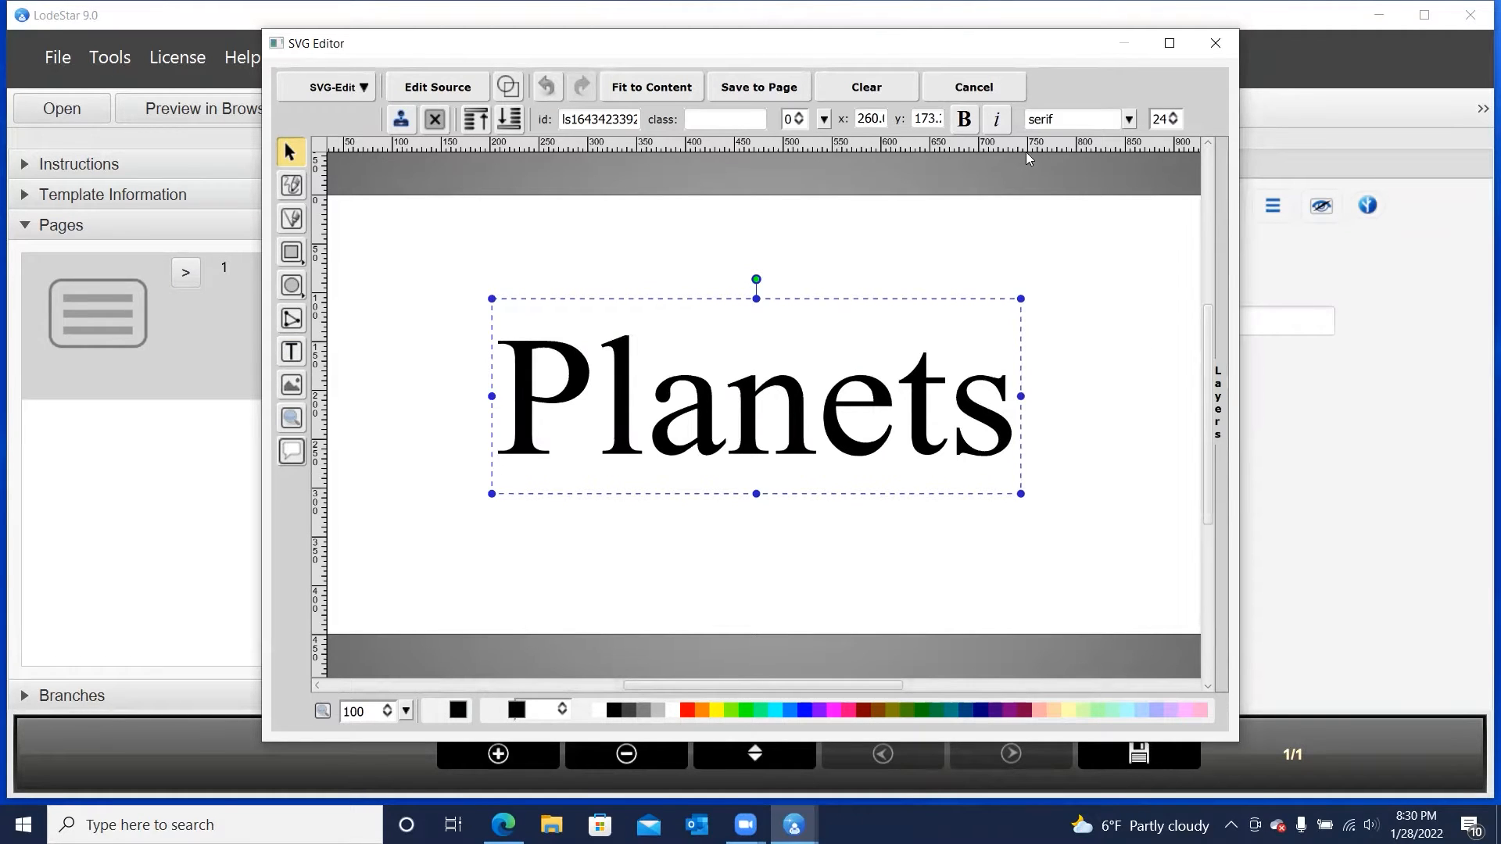
Set the font of the Planets text to Sans-serif
left_click(1129, 120)
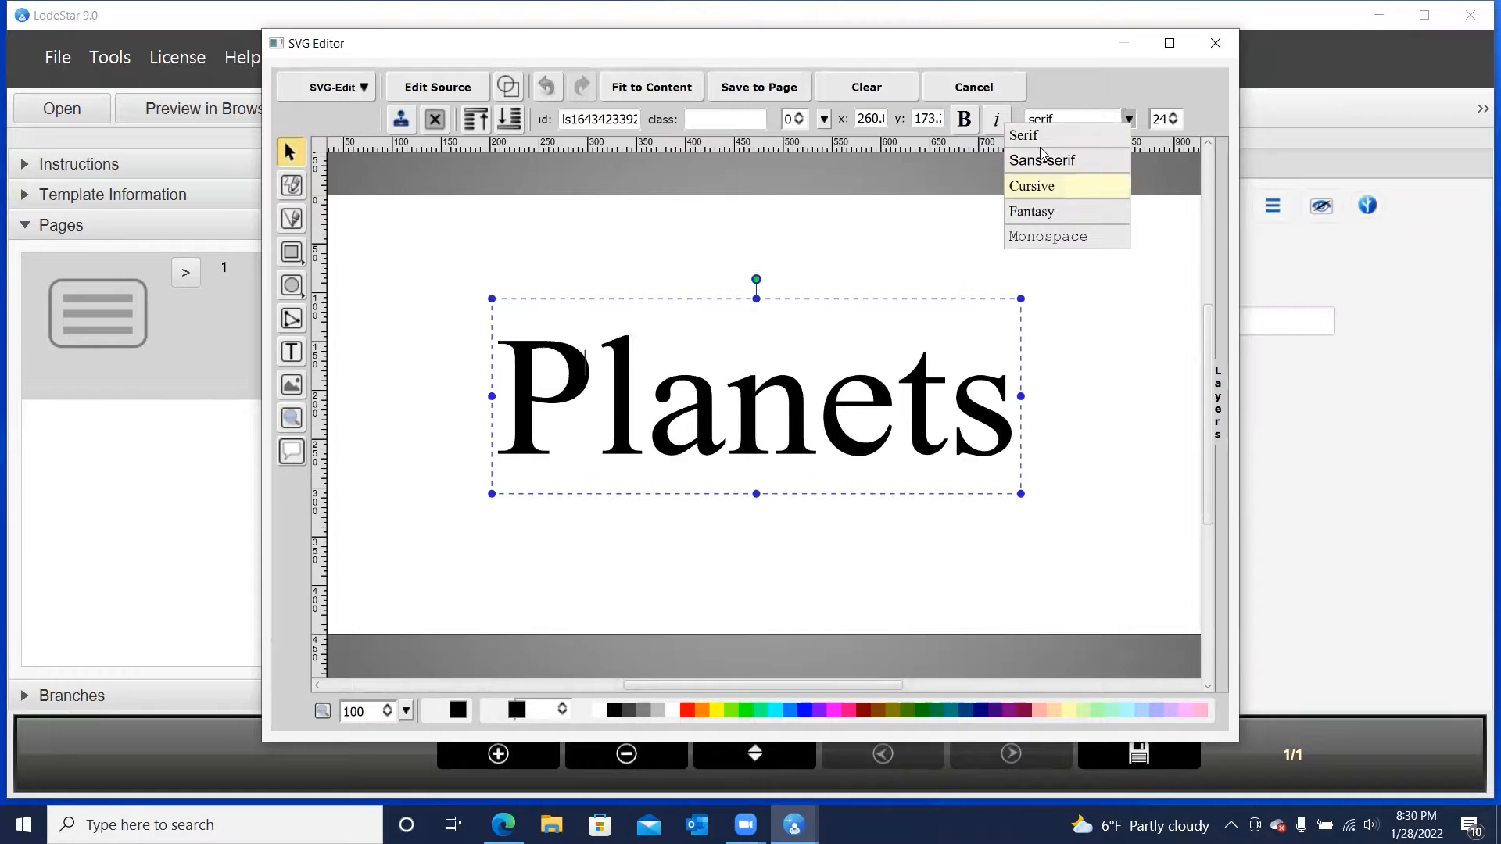
left_click(1041, 160)
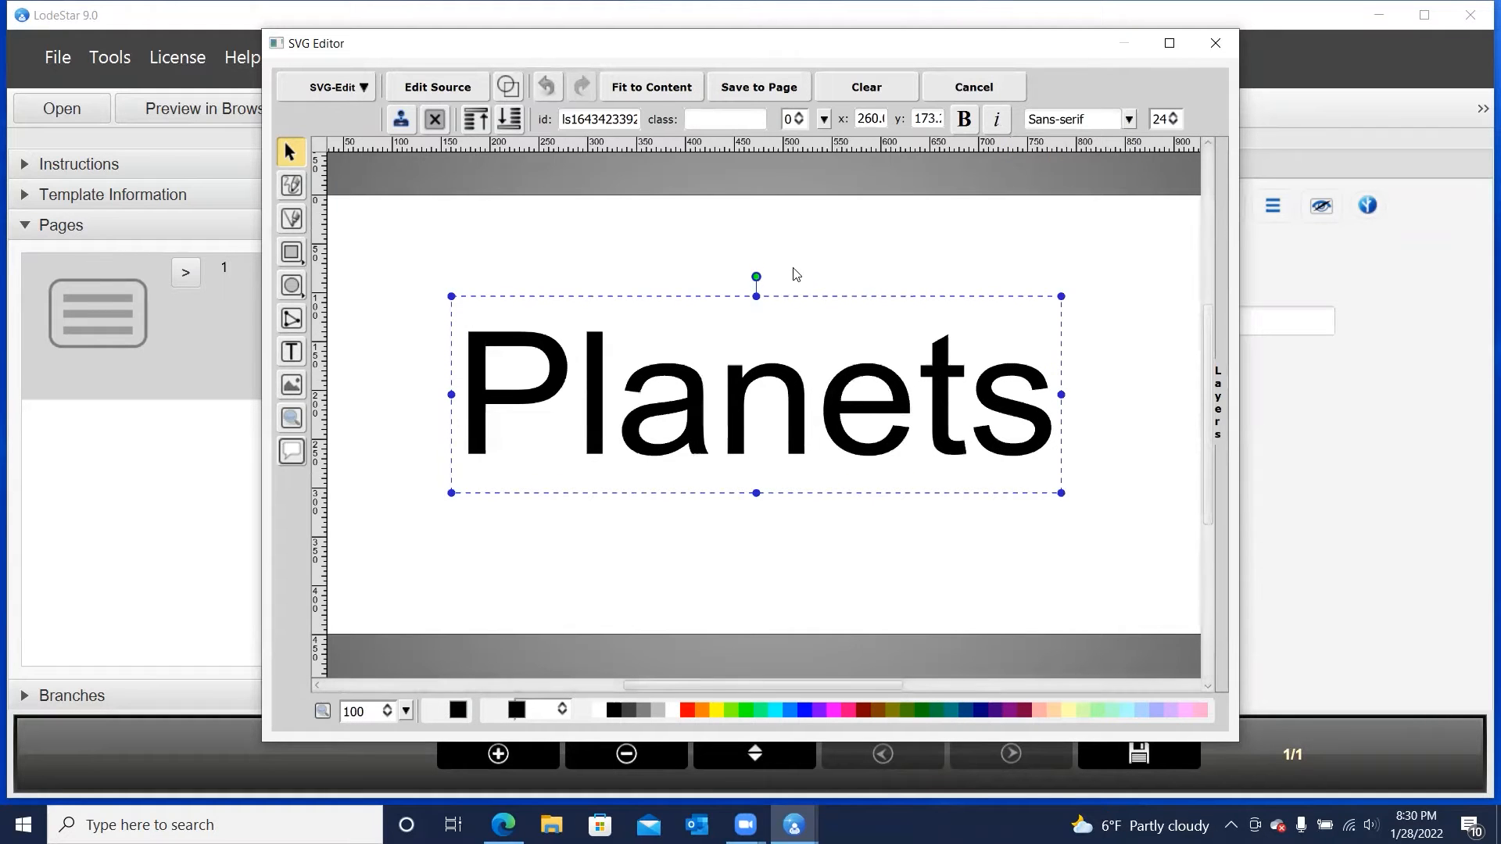
left_click(830, 262)
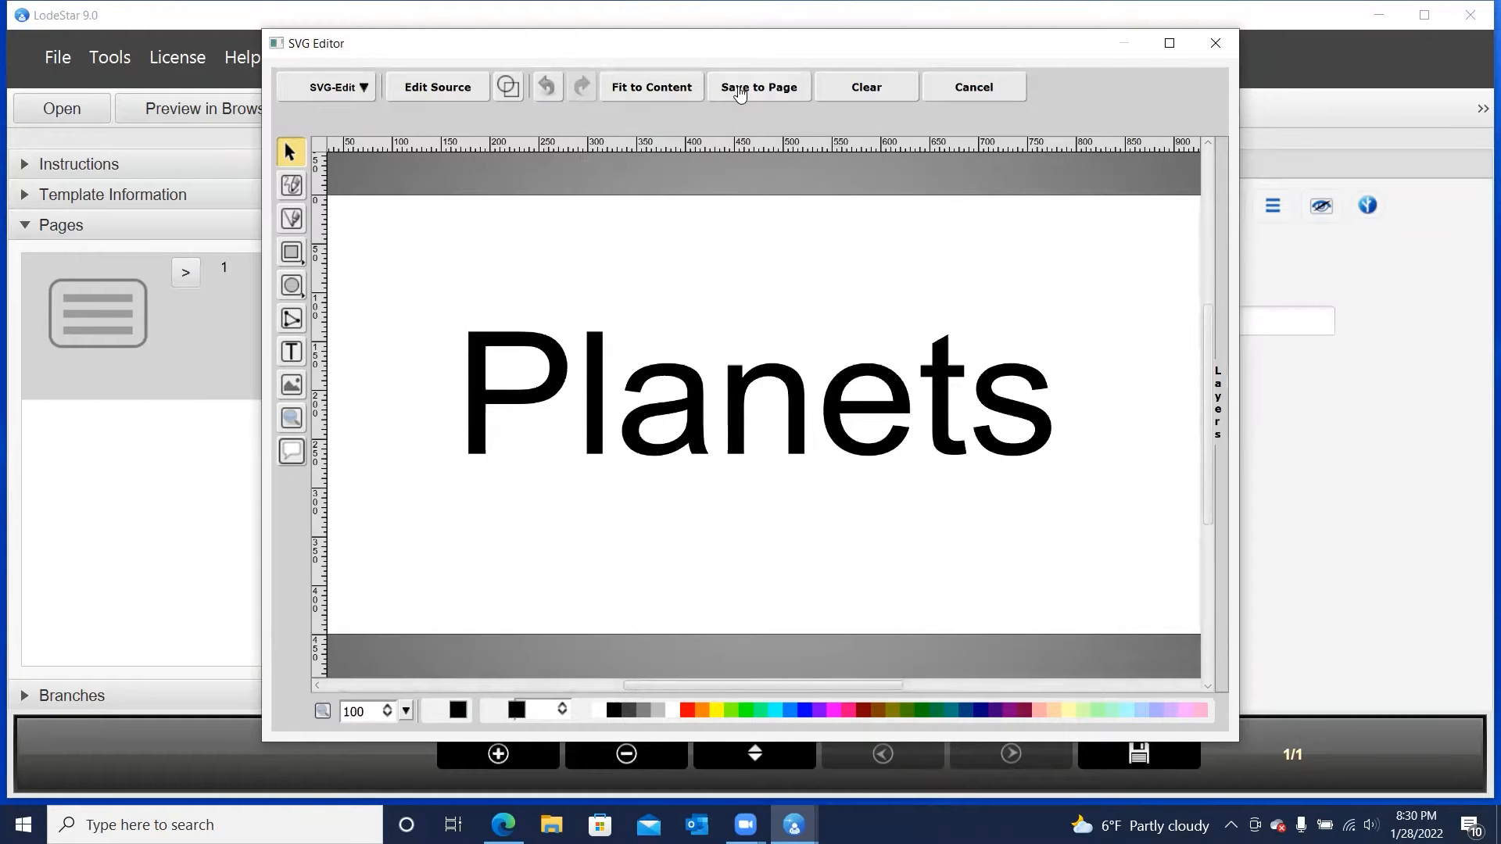
Fit the canvas to the Planets text and save the drawing to the page
left_click(655, 88)
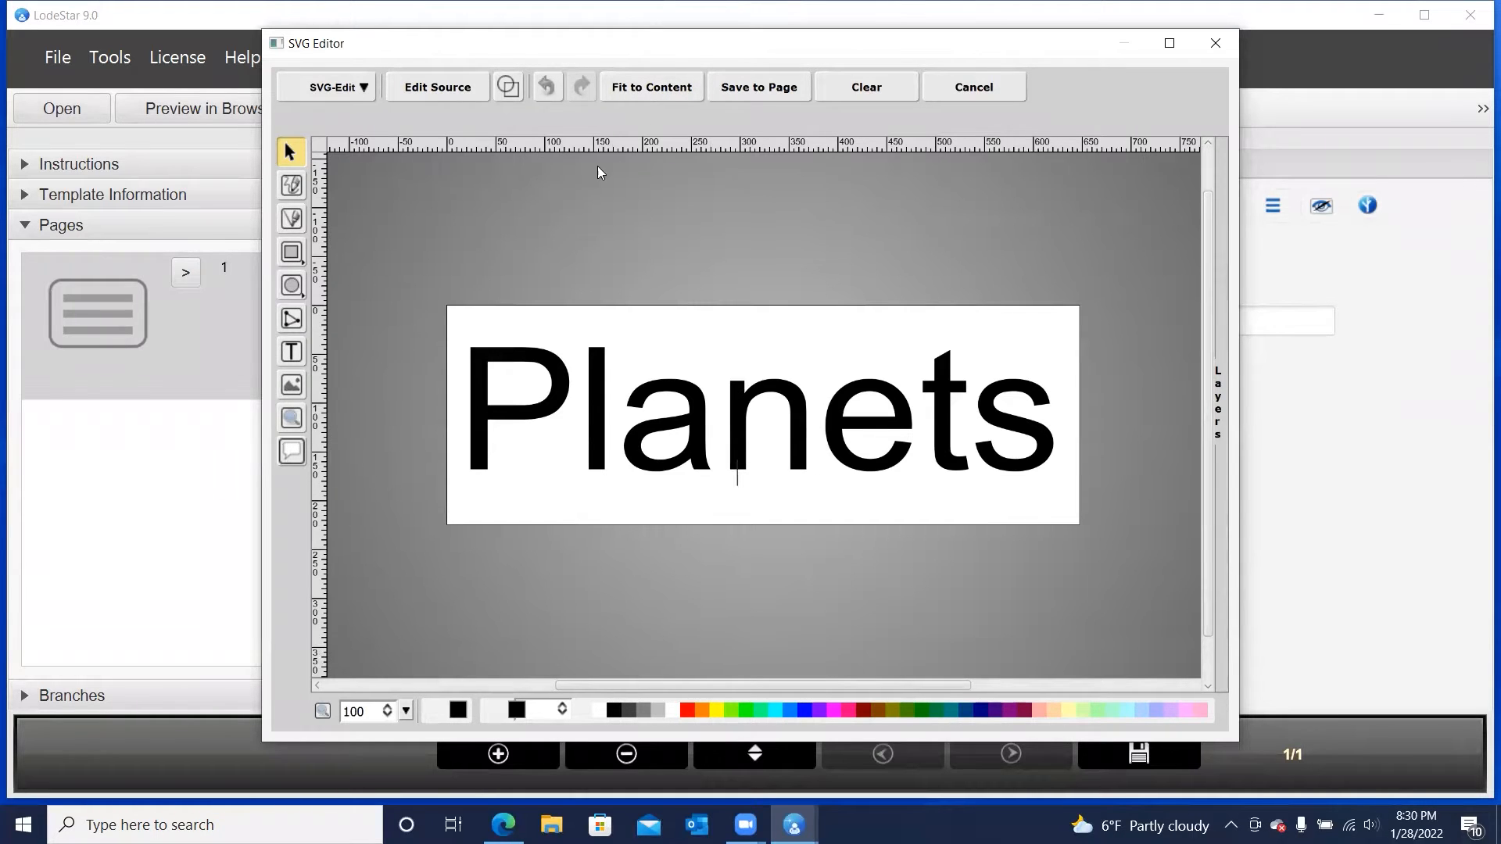
left_click(760, 88)
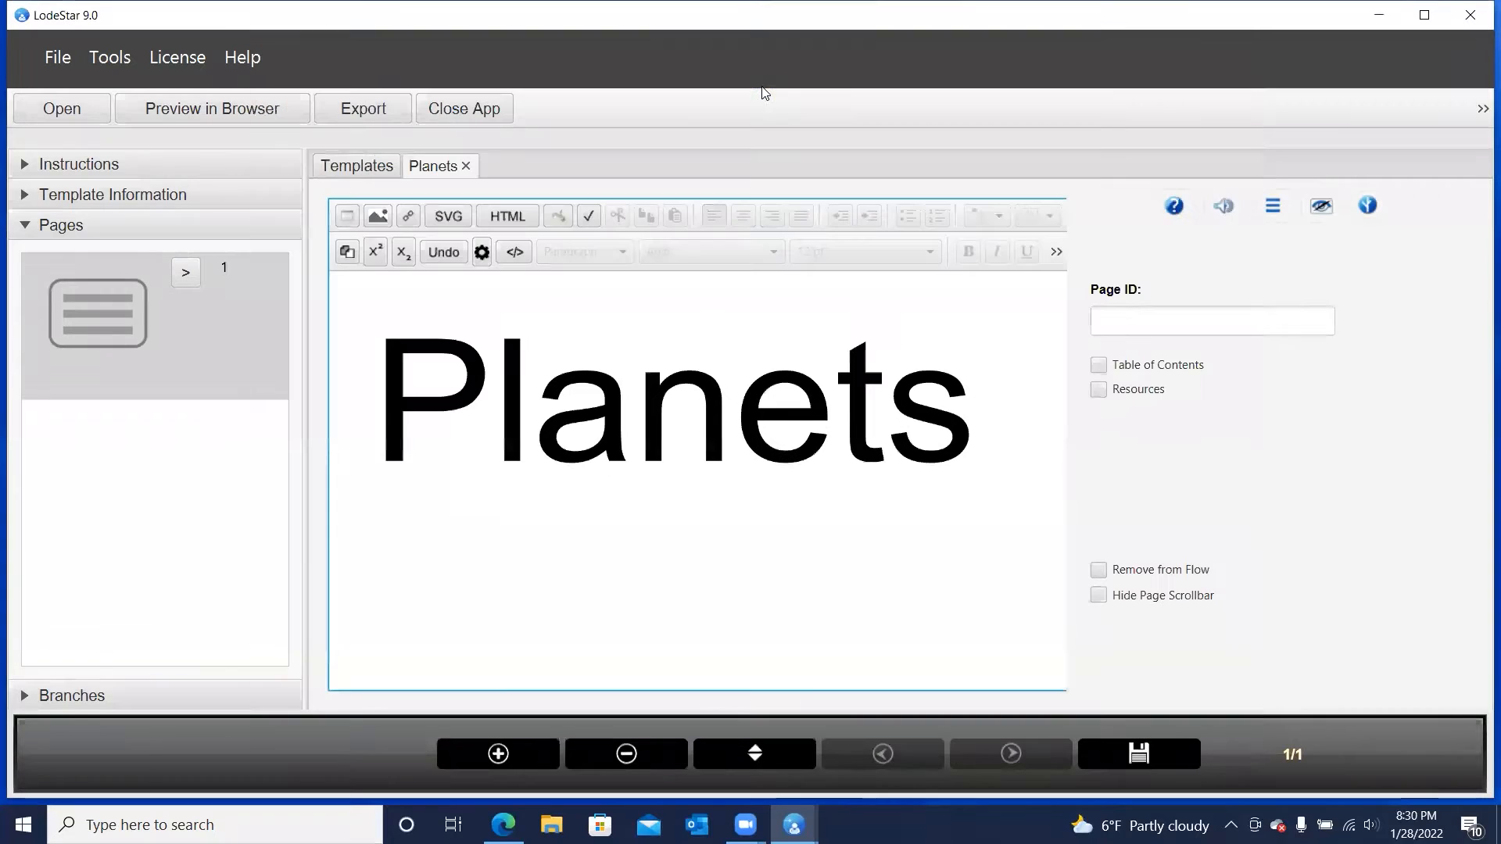
Set the width of the Planets image on the page to 90%
double_click(808, 427)
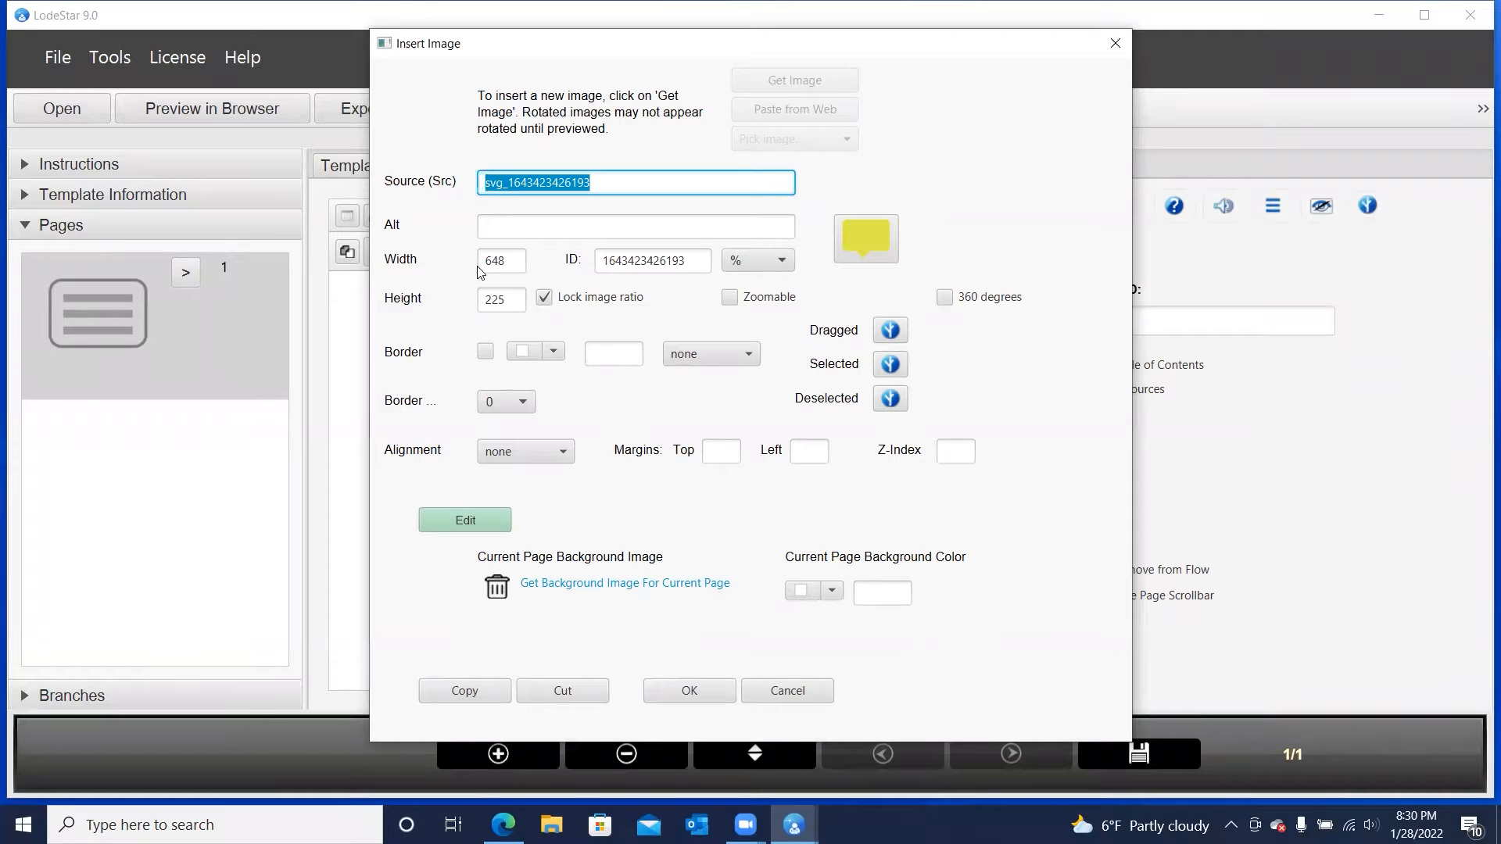
left_click(744, 264)
left_click(755, 496)
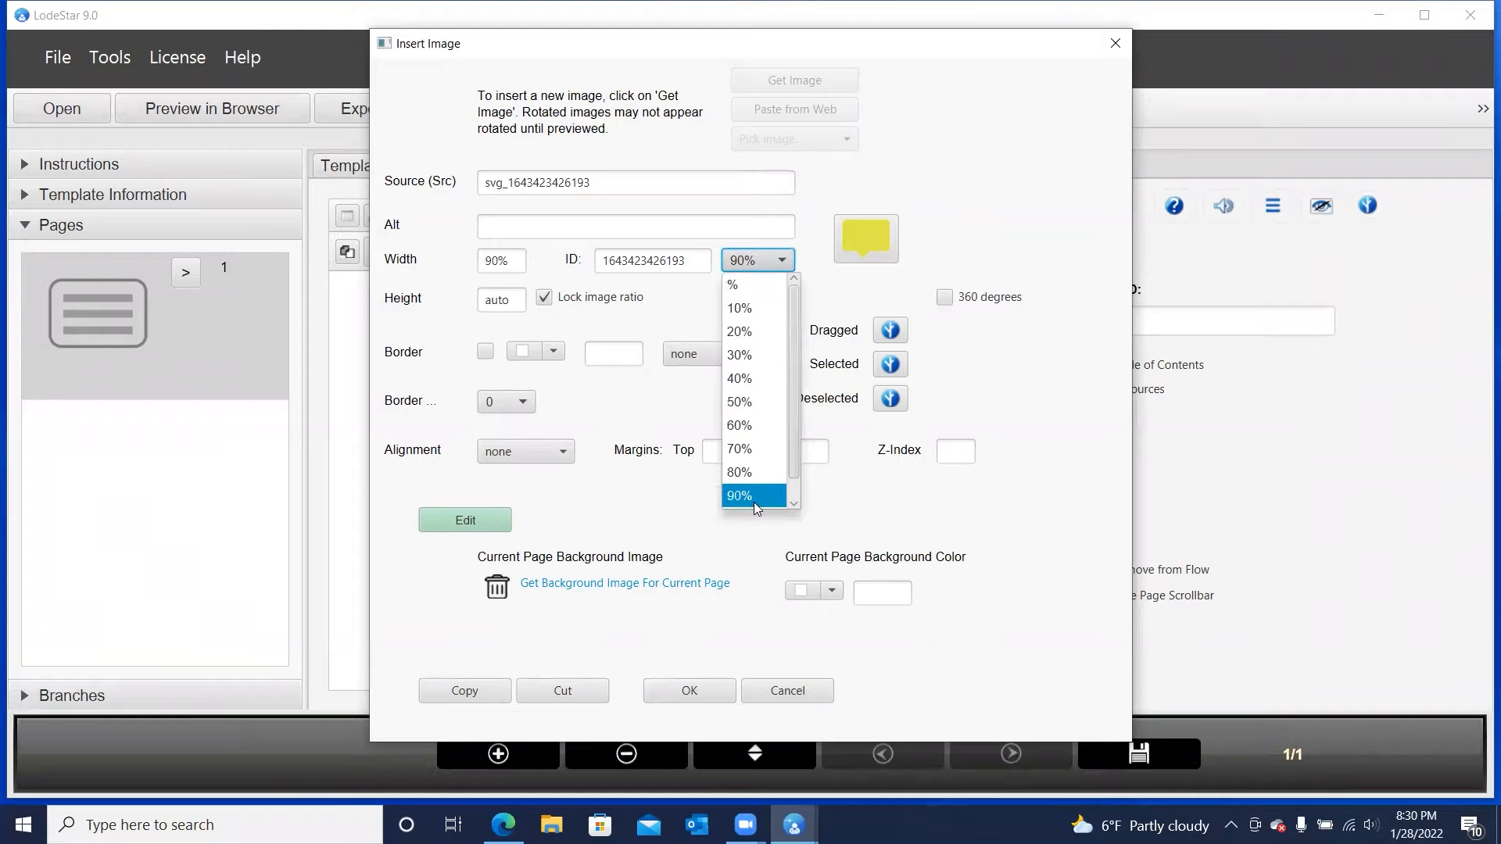
left_click(709, 692)
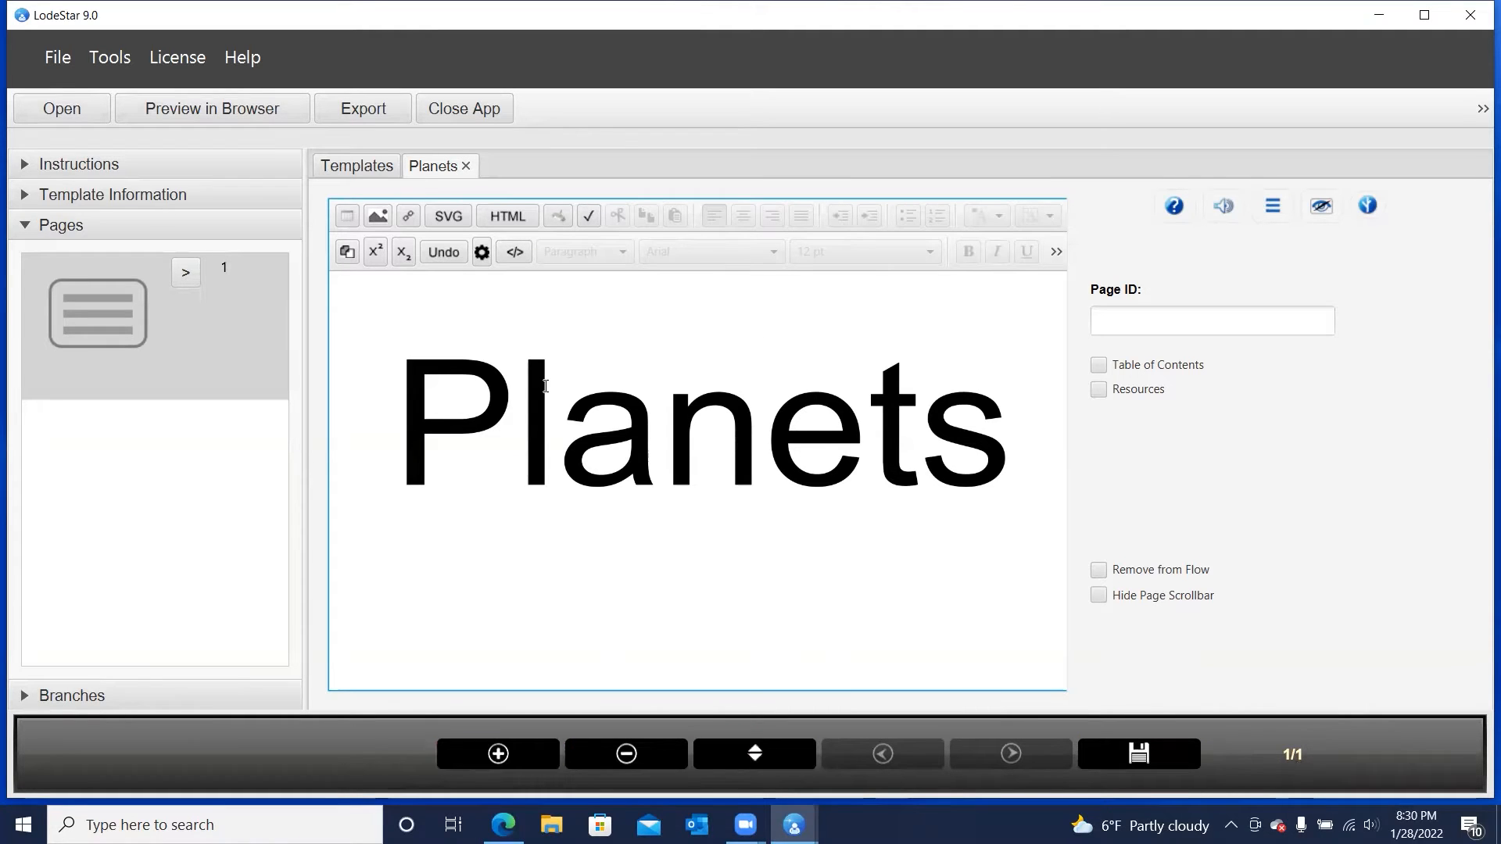
Set the first page's ID to Title and add a second page with the ID Matching
left_click(1135, 323)
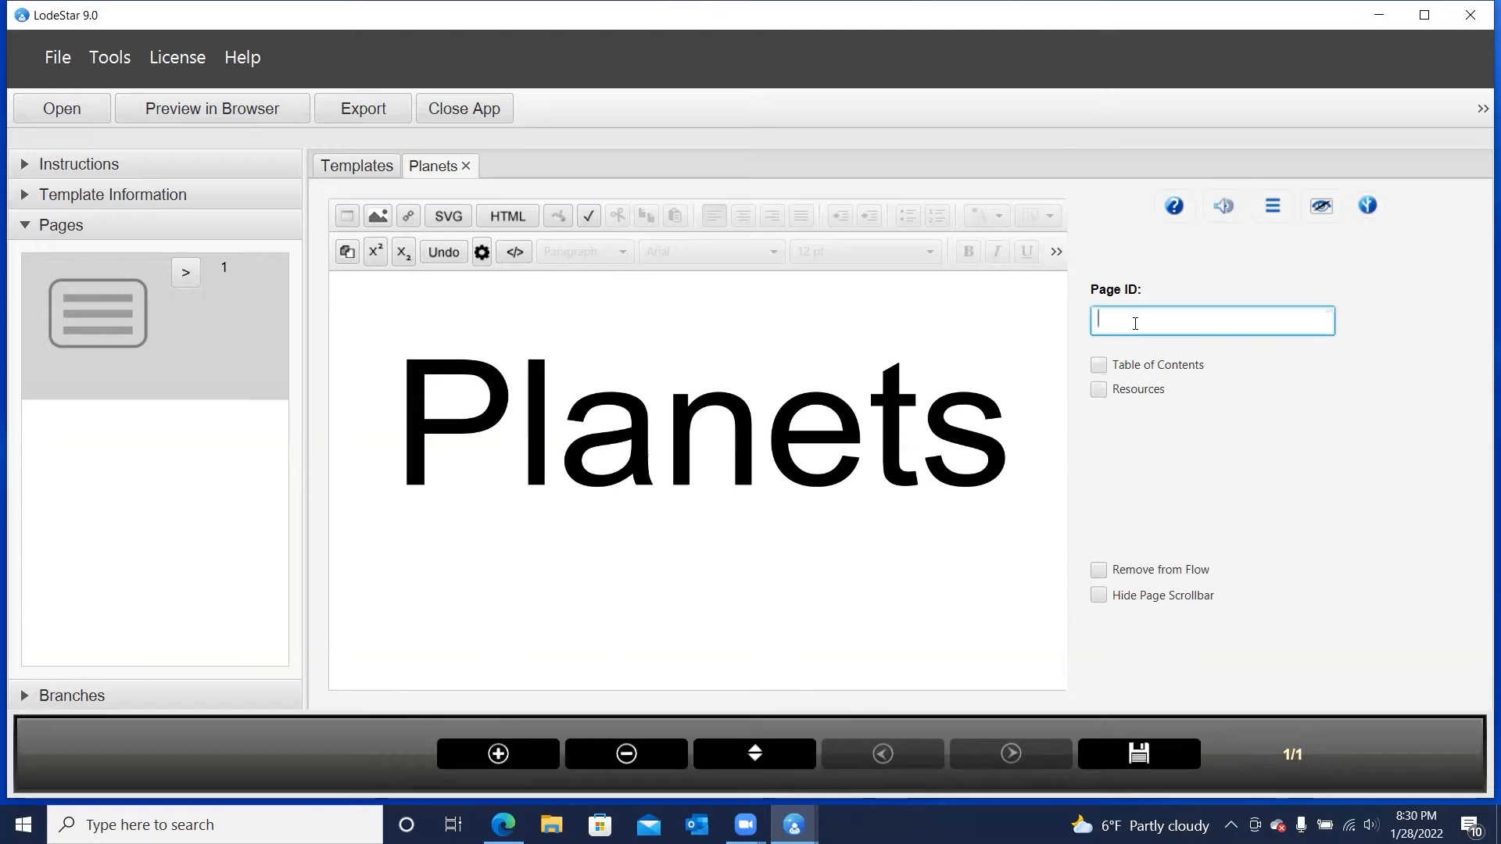
type("Title")
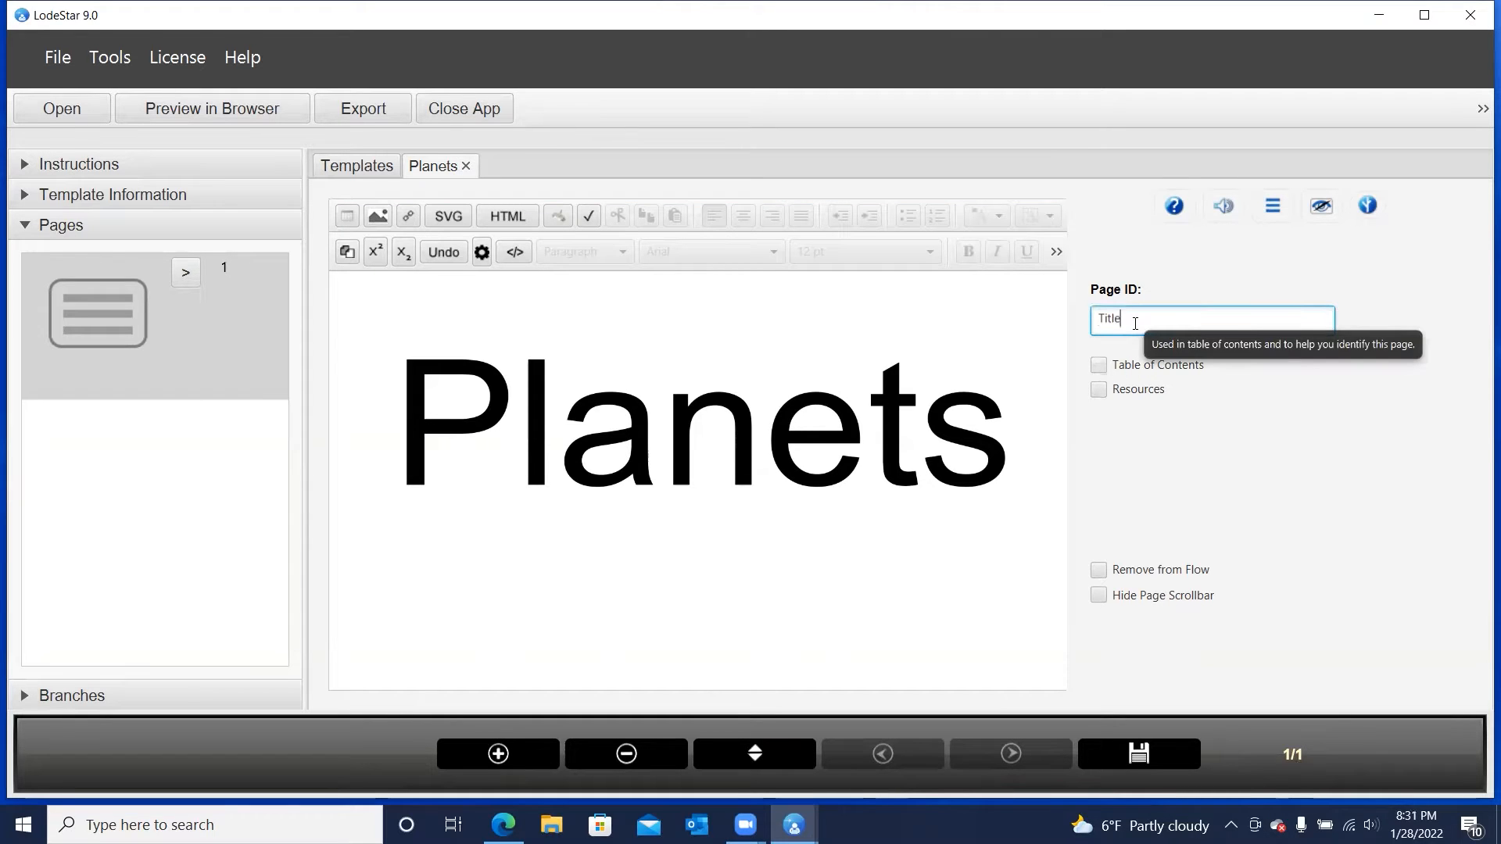
left_click(495, 754)
left_click(556, 313)
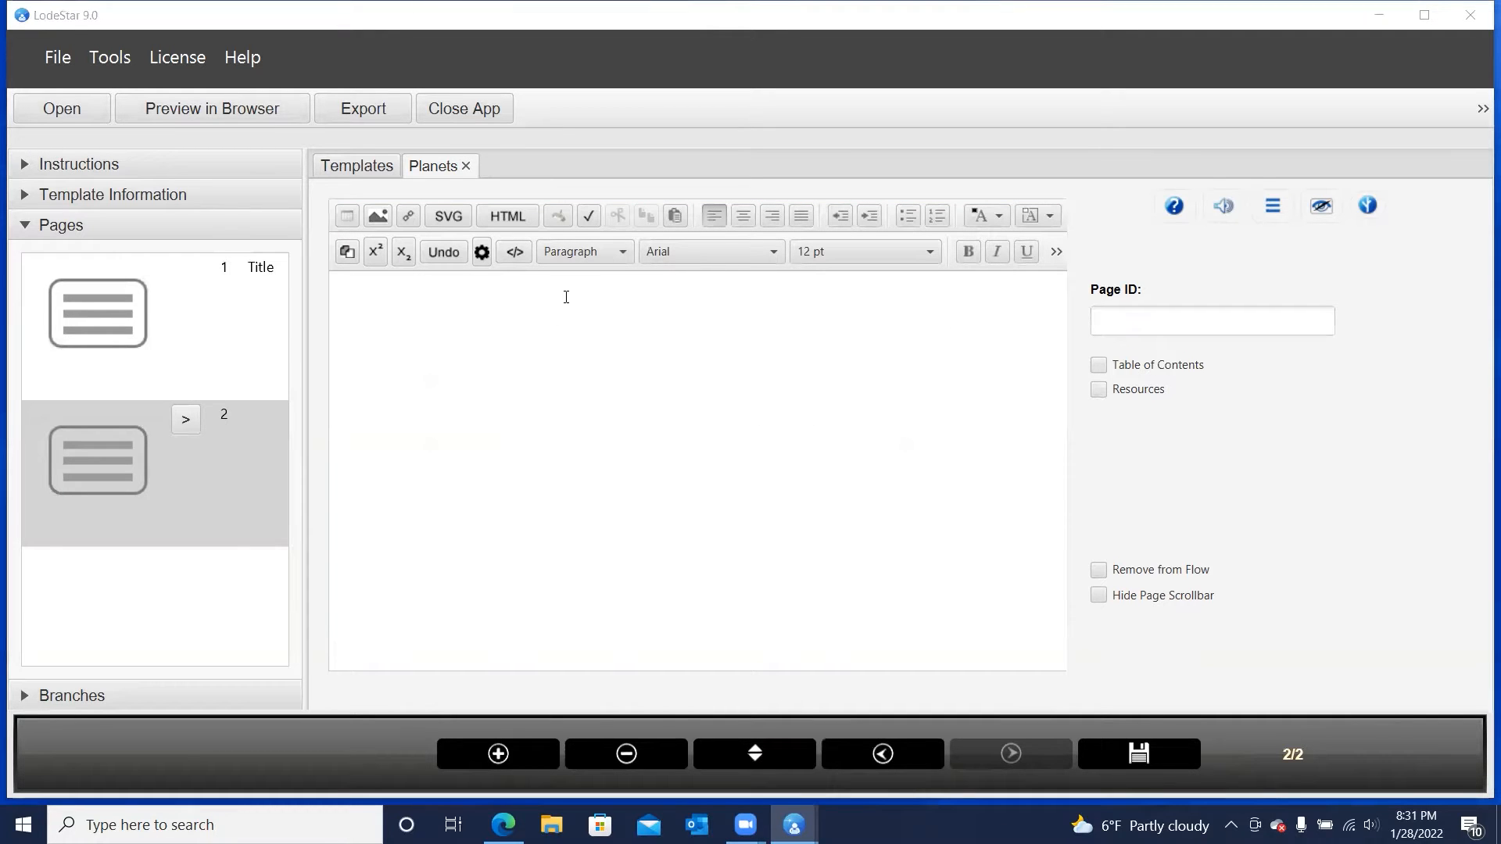
left_click(1198, 320)
type("Matching")
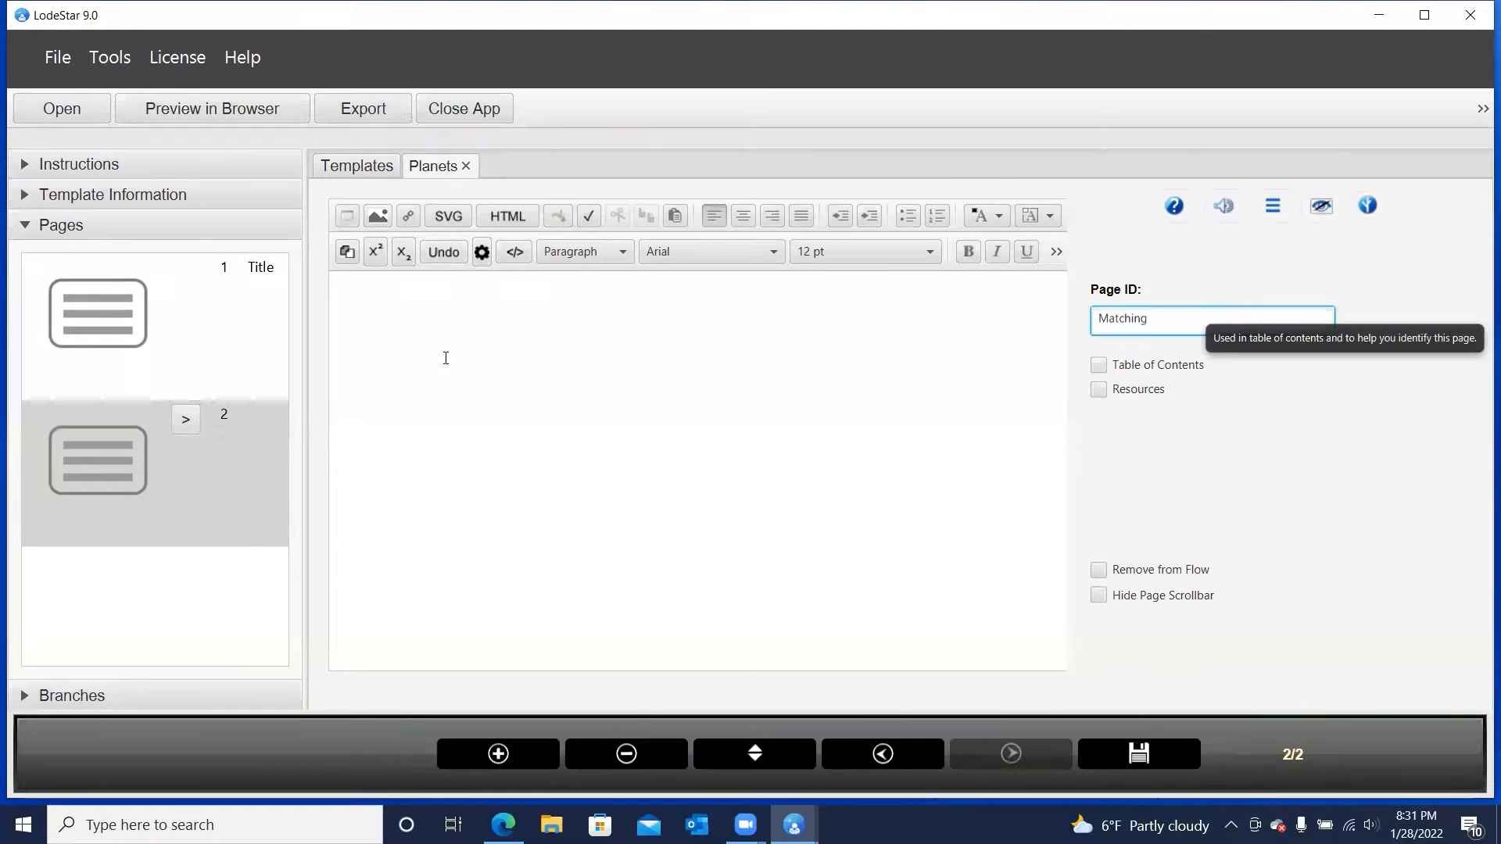
Enter the instruction "Match the planet to the image." on the second page and centre it
left_click(411, 336)
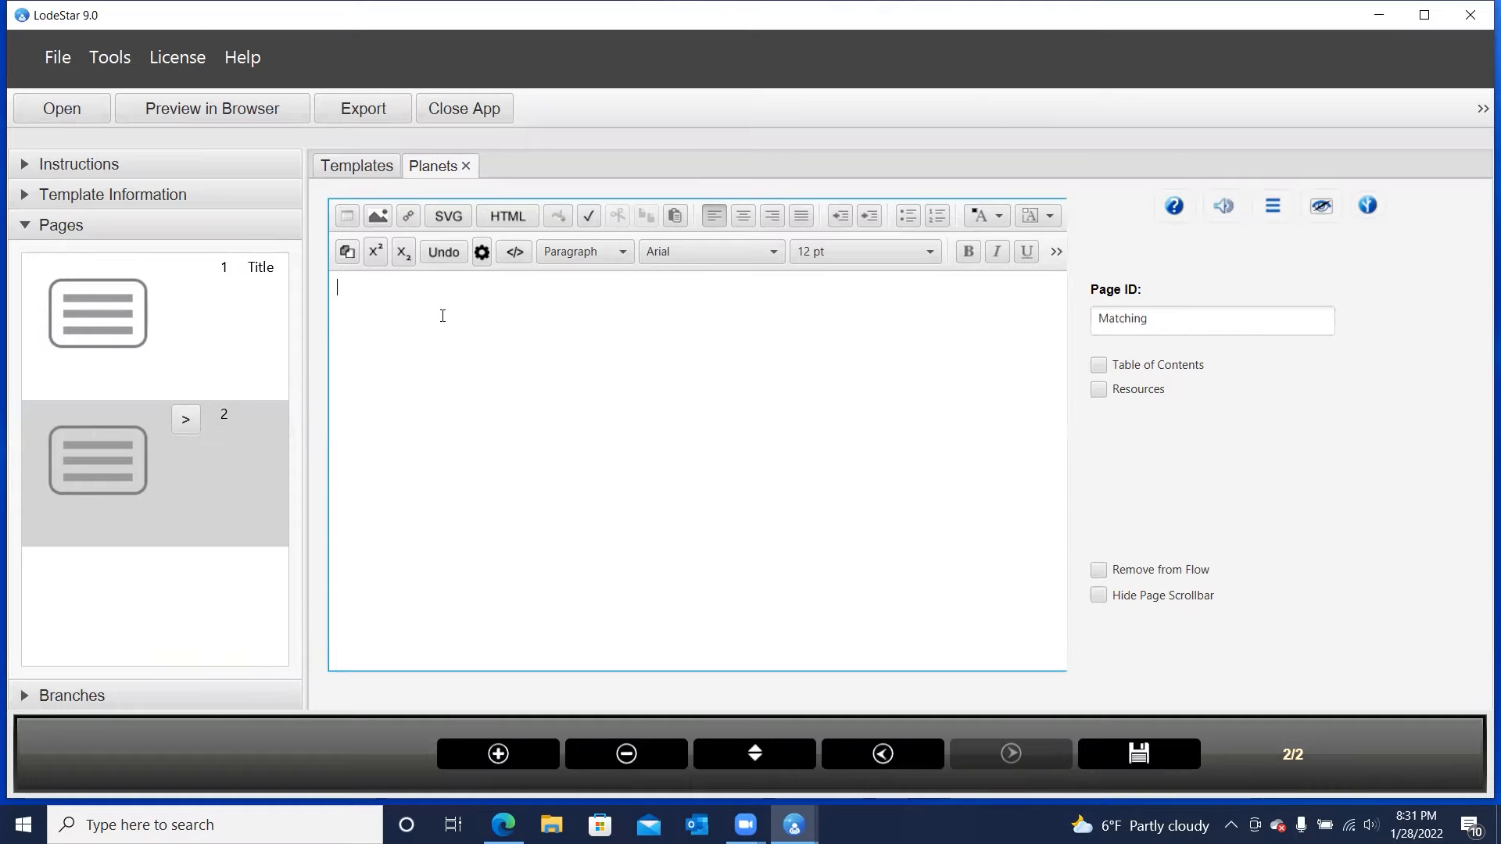
type("Match")
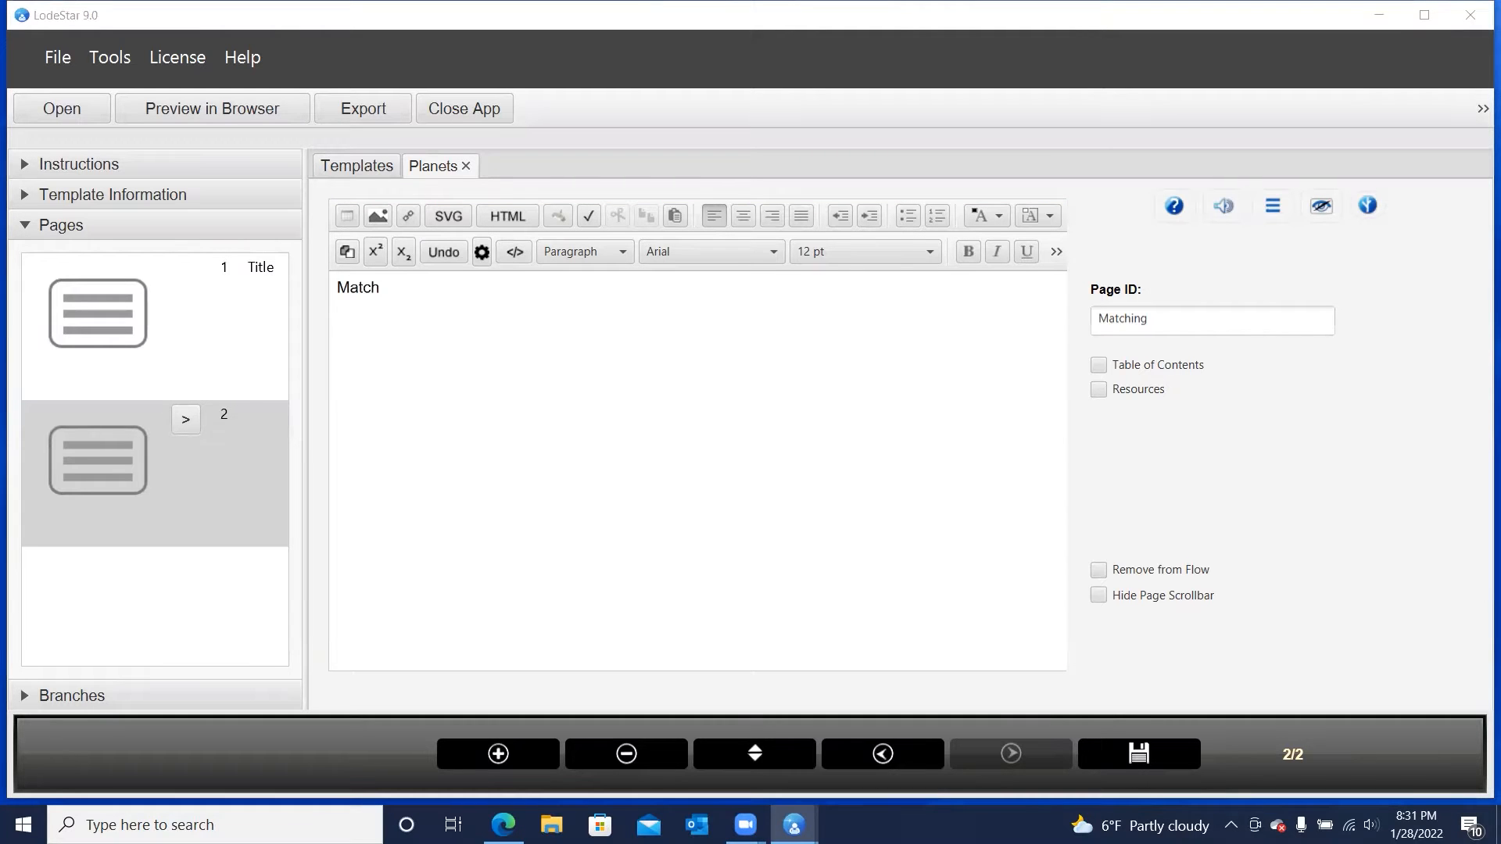
left_click(450, 327)
double_click(358, 288)
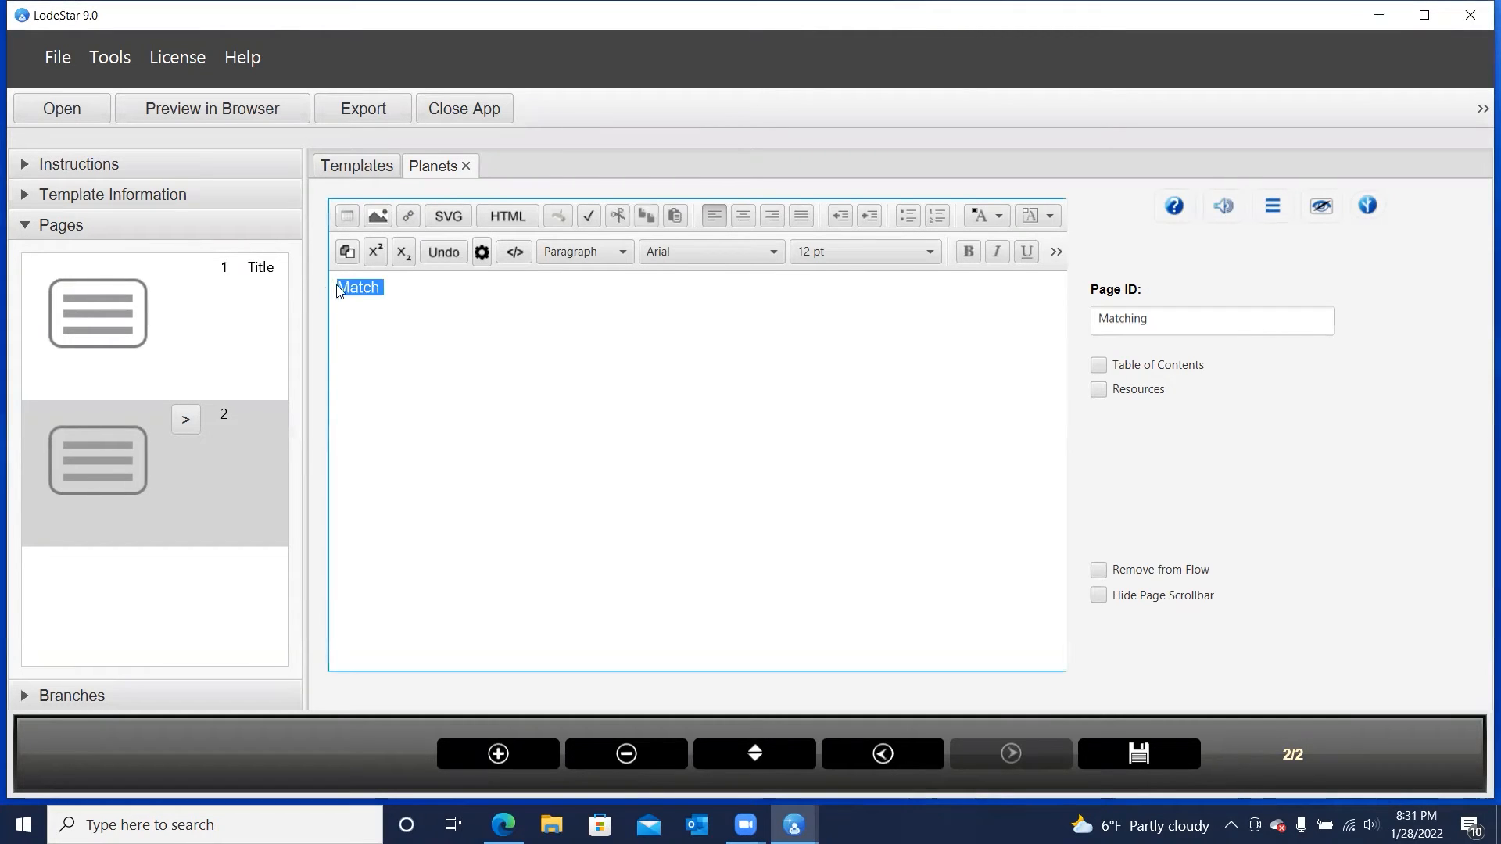
right_click(352, 286)
left_click(379, 373)
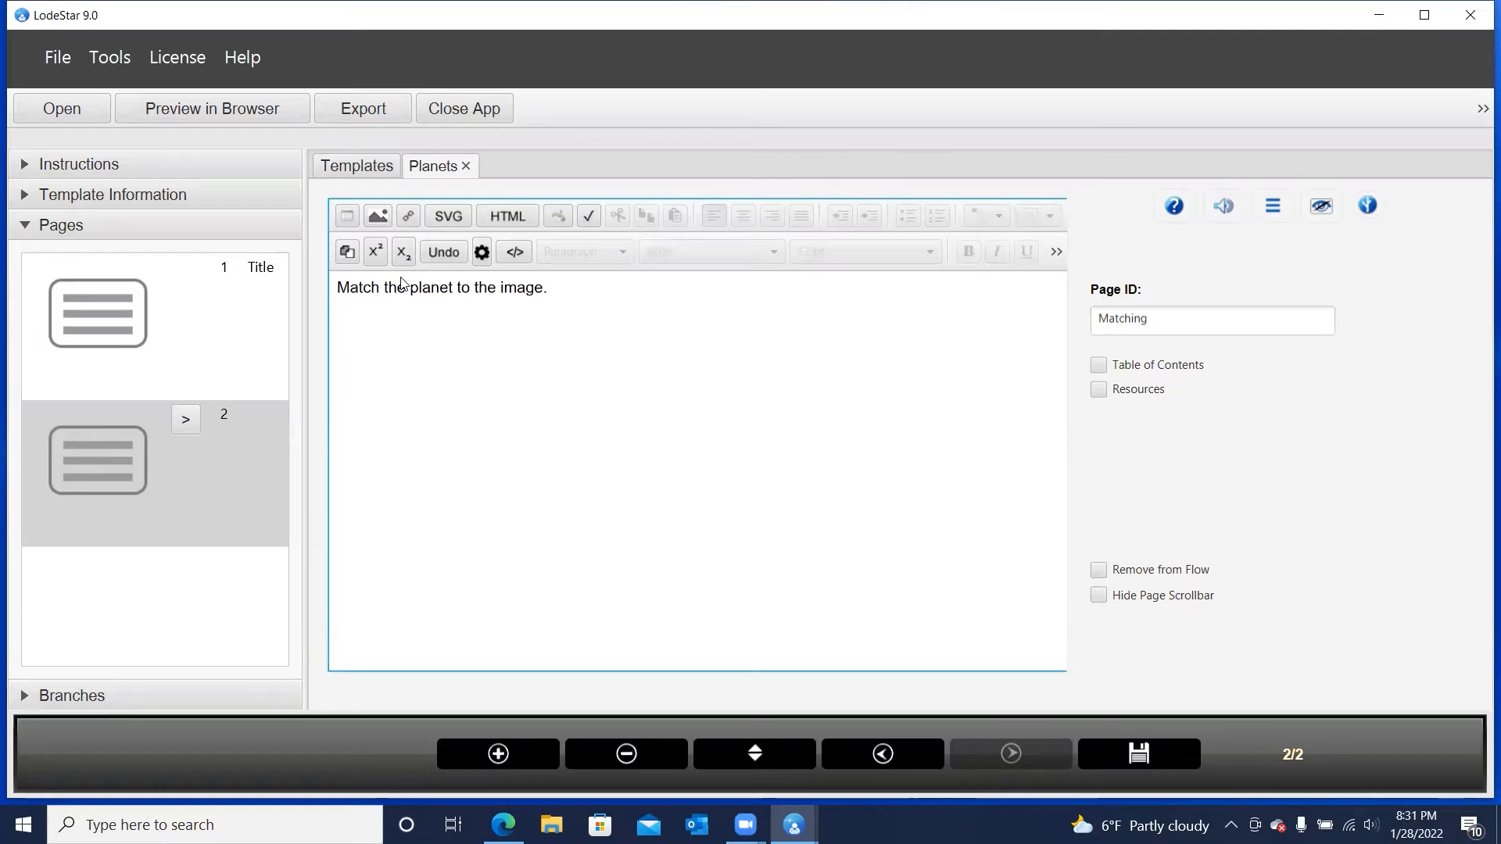
left_click(585, 297)
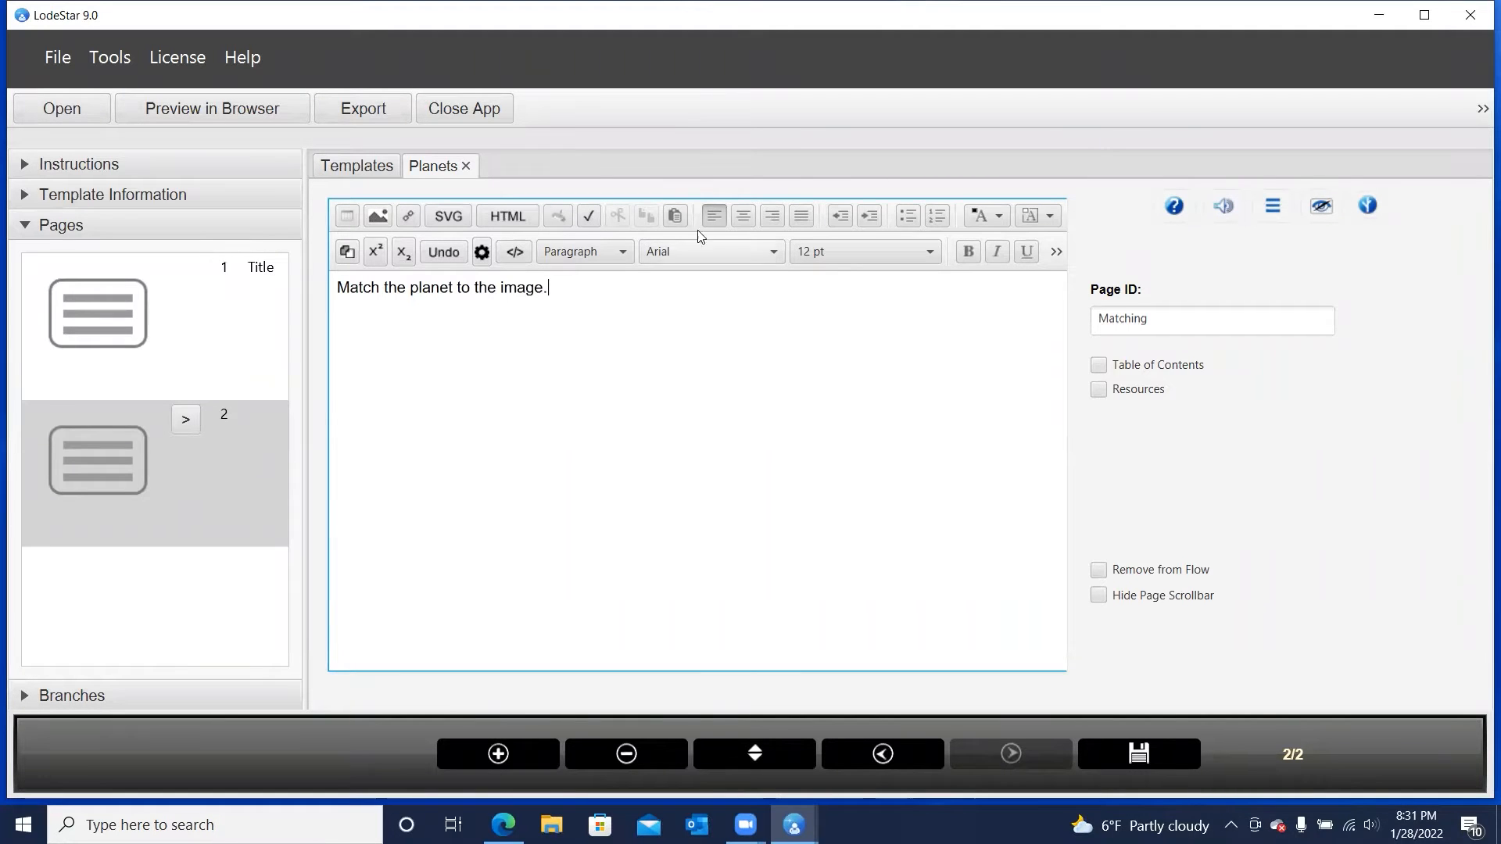
left_click(743, 215)
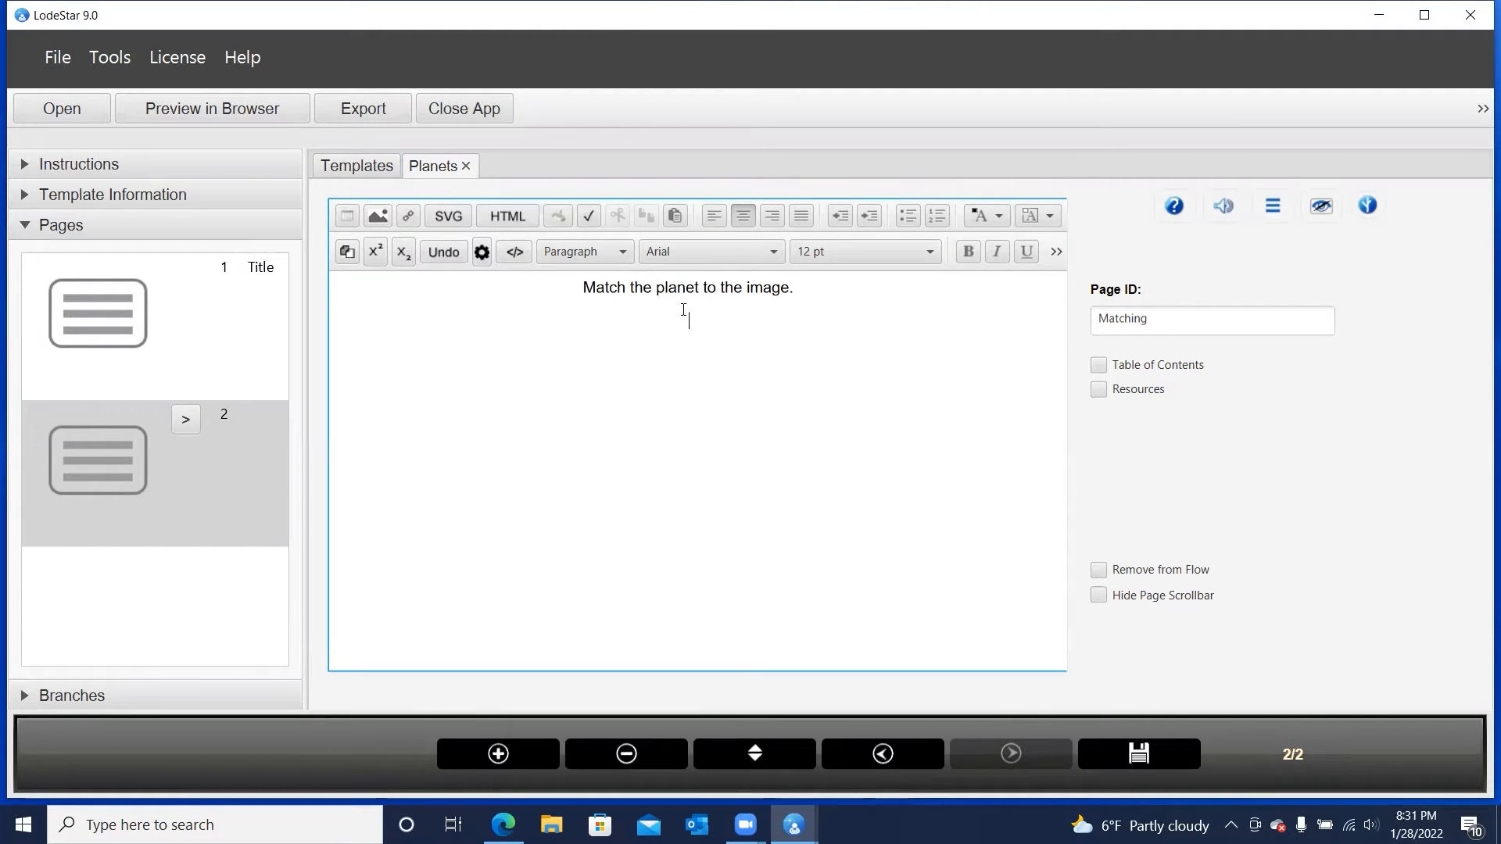
Insert a Matching activity widget below the instruction
left_click(479, 251)
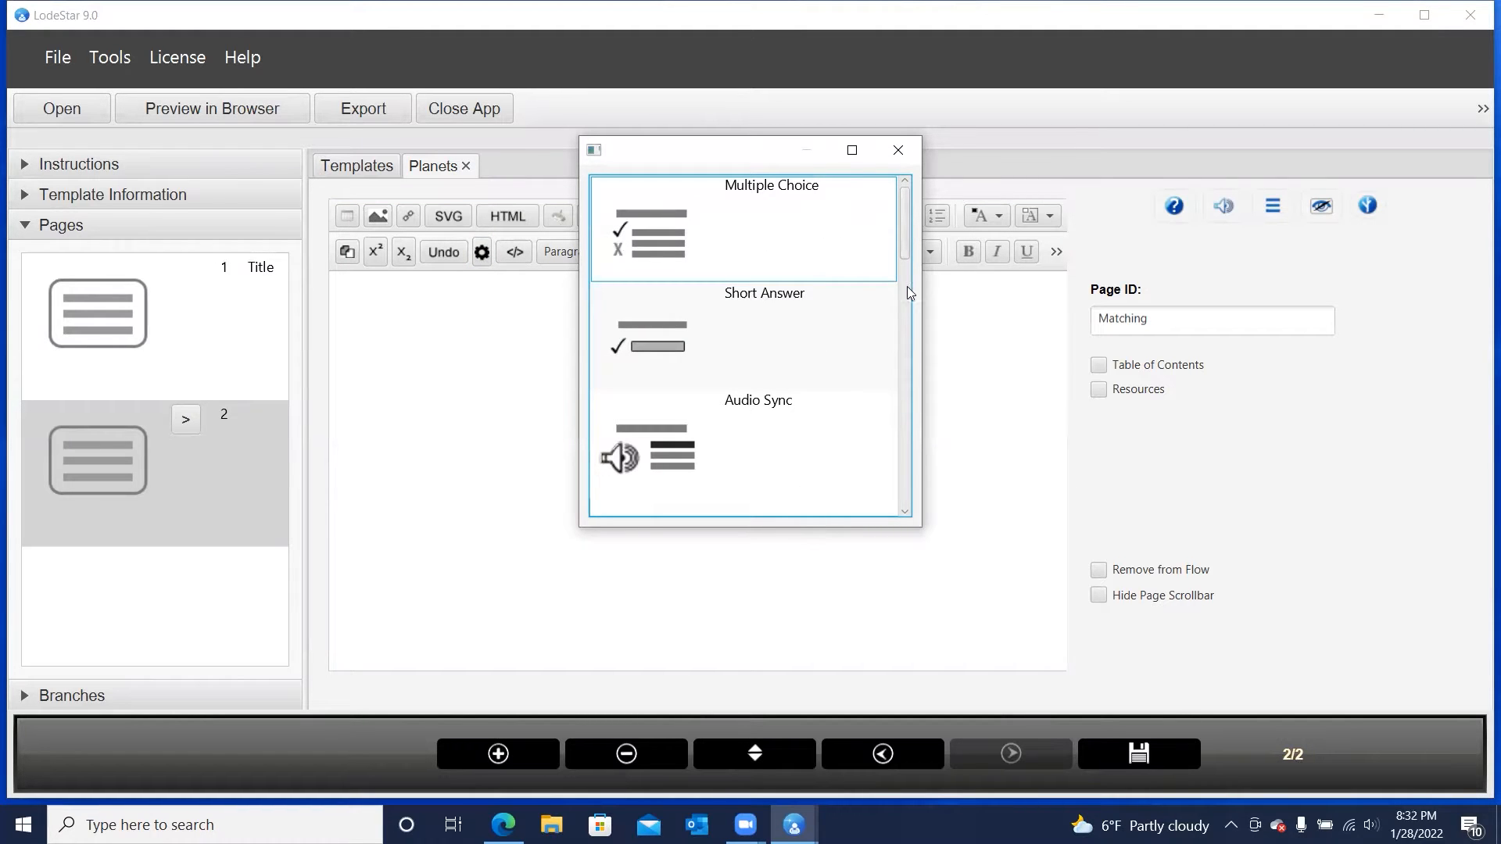
left_click_drag(905, 240, 924, 500)
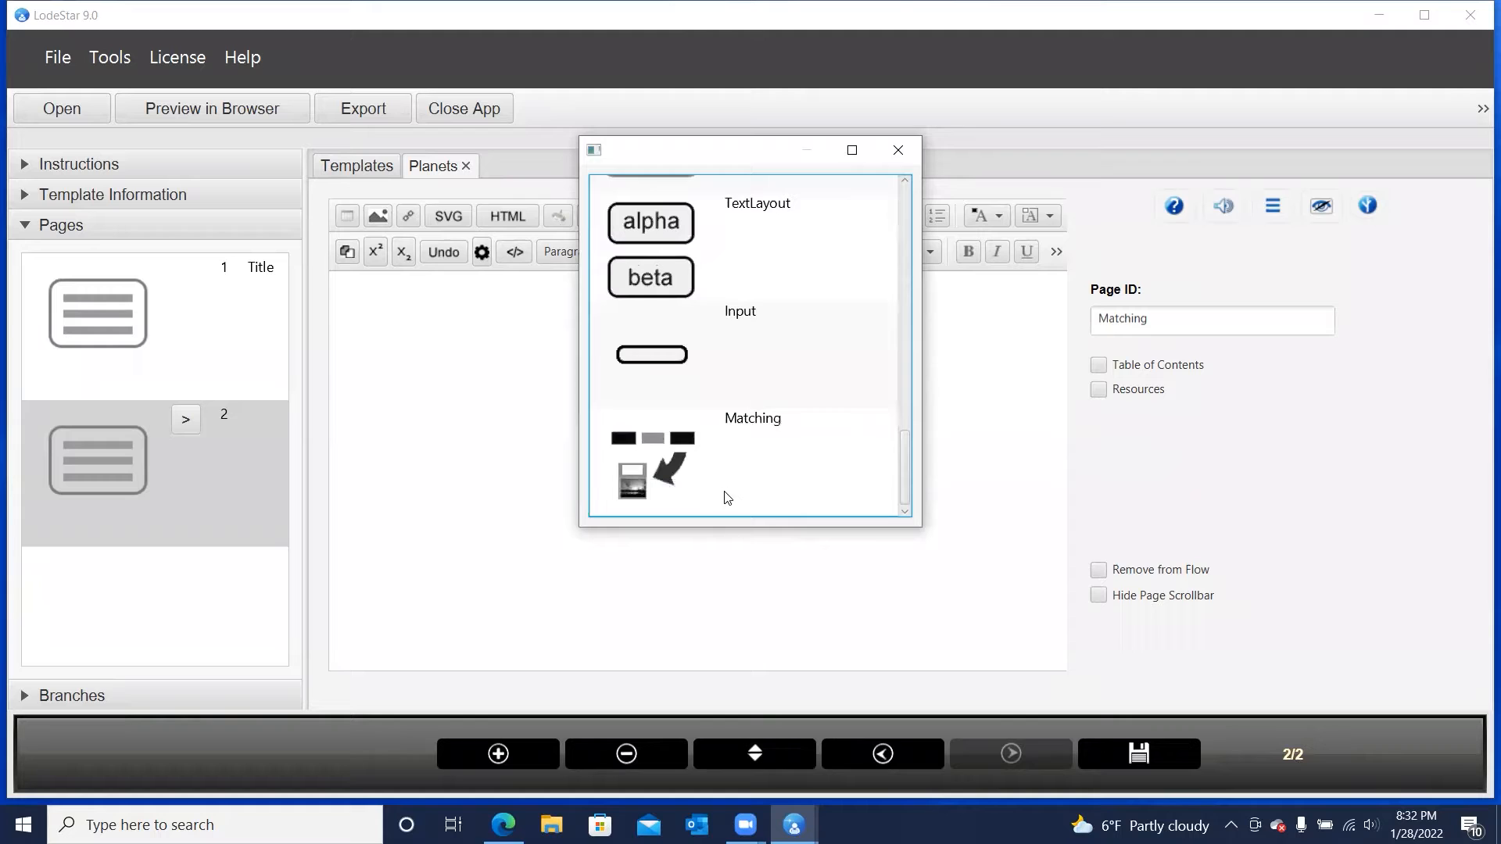
double_click(687, 469)
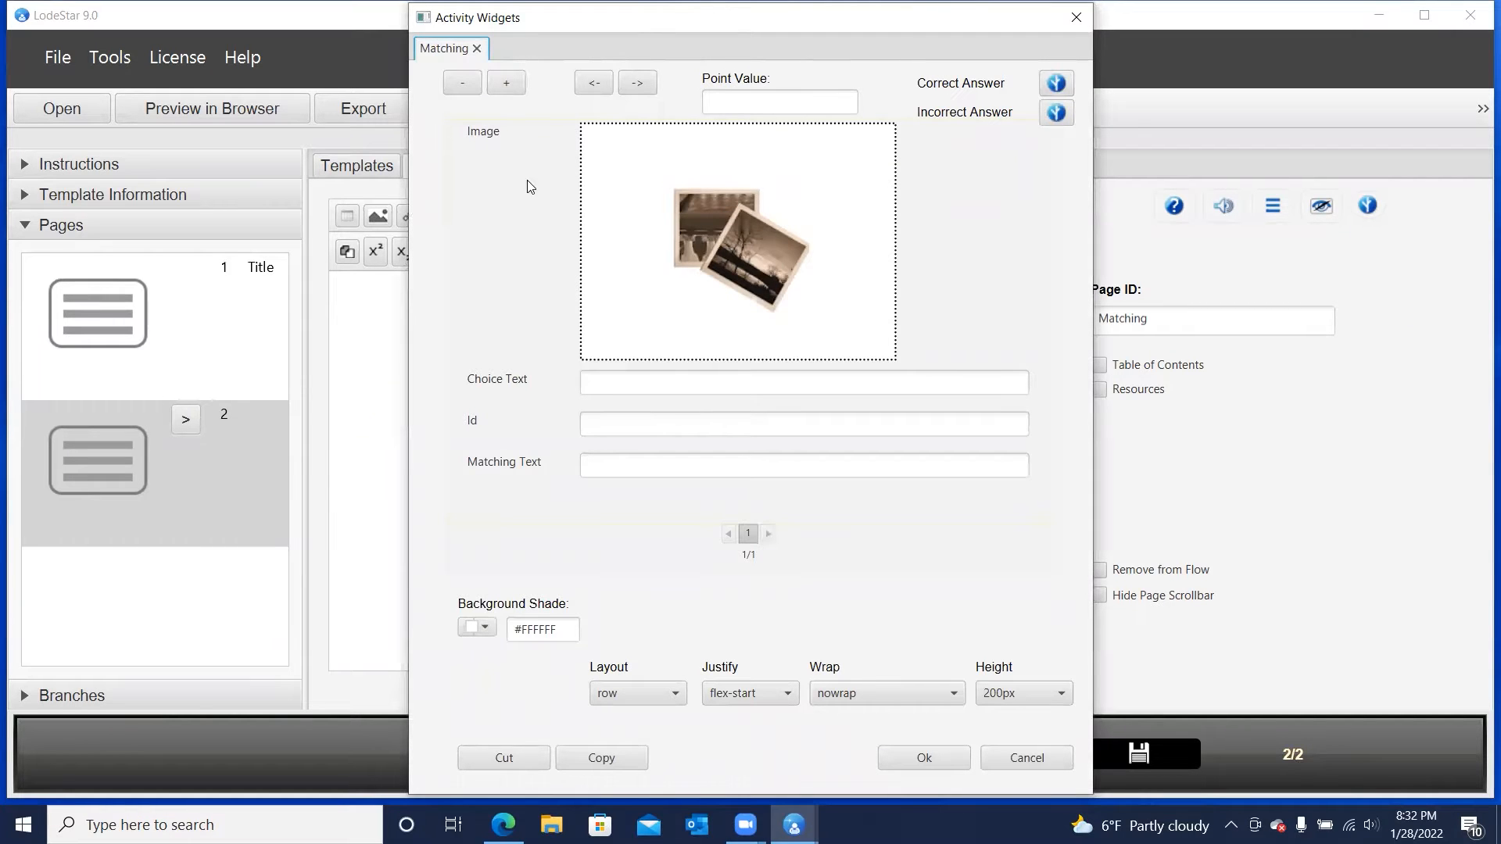
Load planet_mars.jpg as the image of the first matching item
double_click(709, 258)
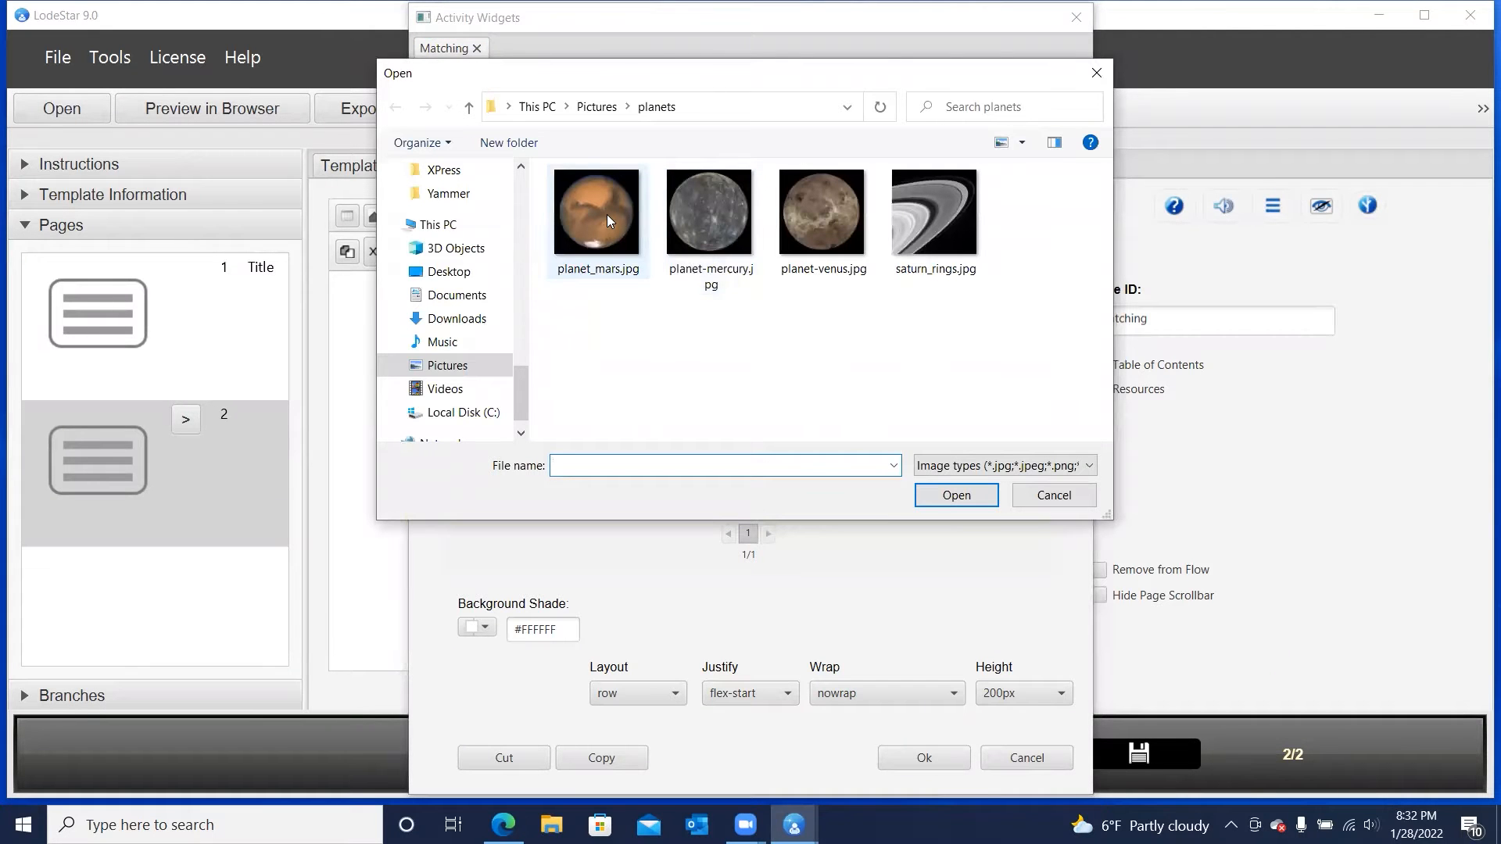
left_click(607, 215)
left_click(947, 499)
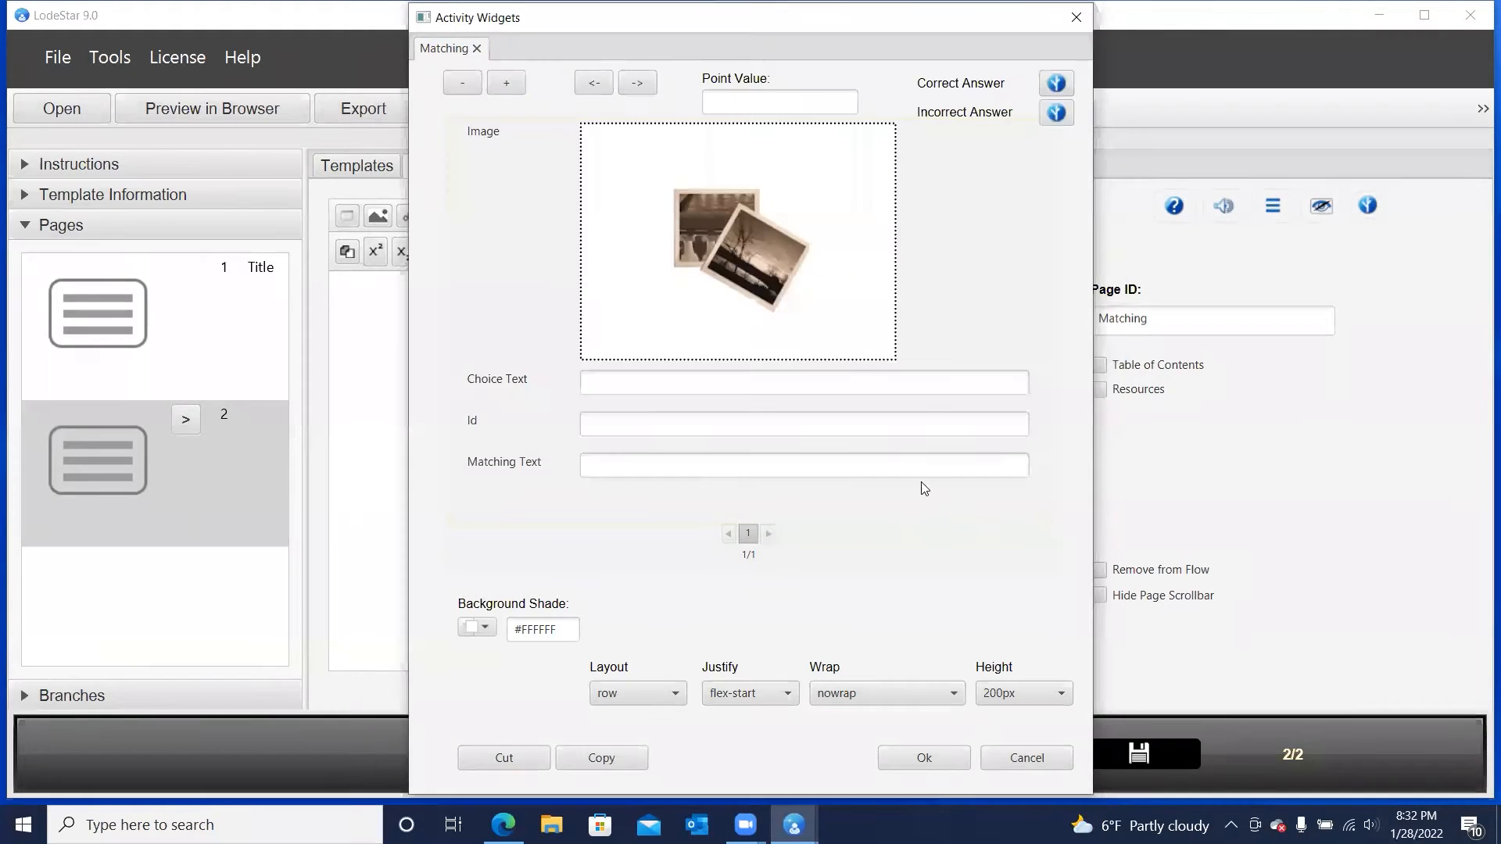
Give the Mars image the choice text "Red Planet" and the matching text "Mars"
left_click(619, 379)
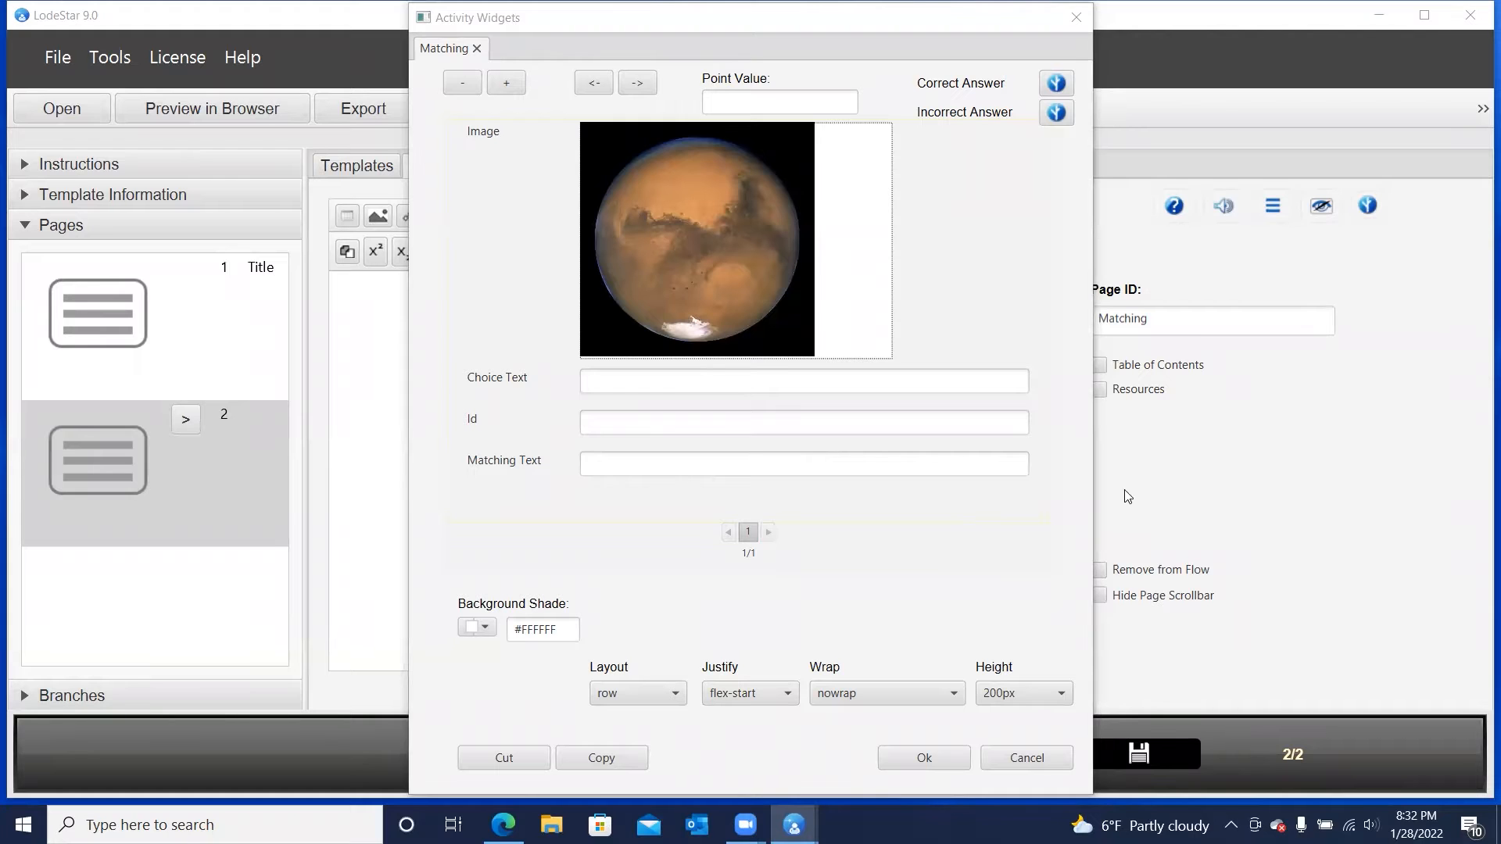
left_click(655, 376)
type("Red Planet")
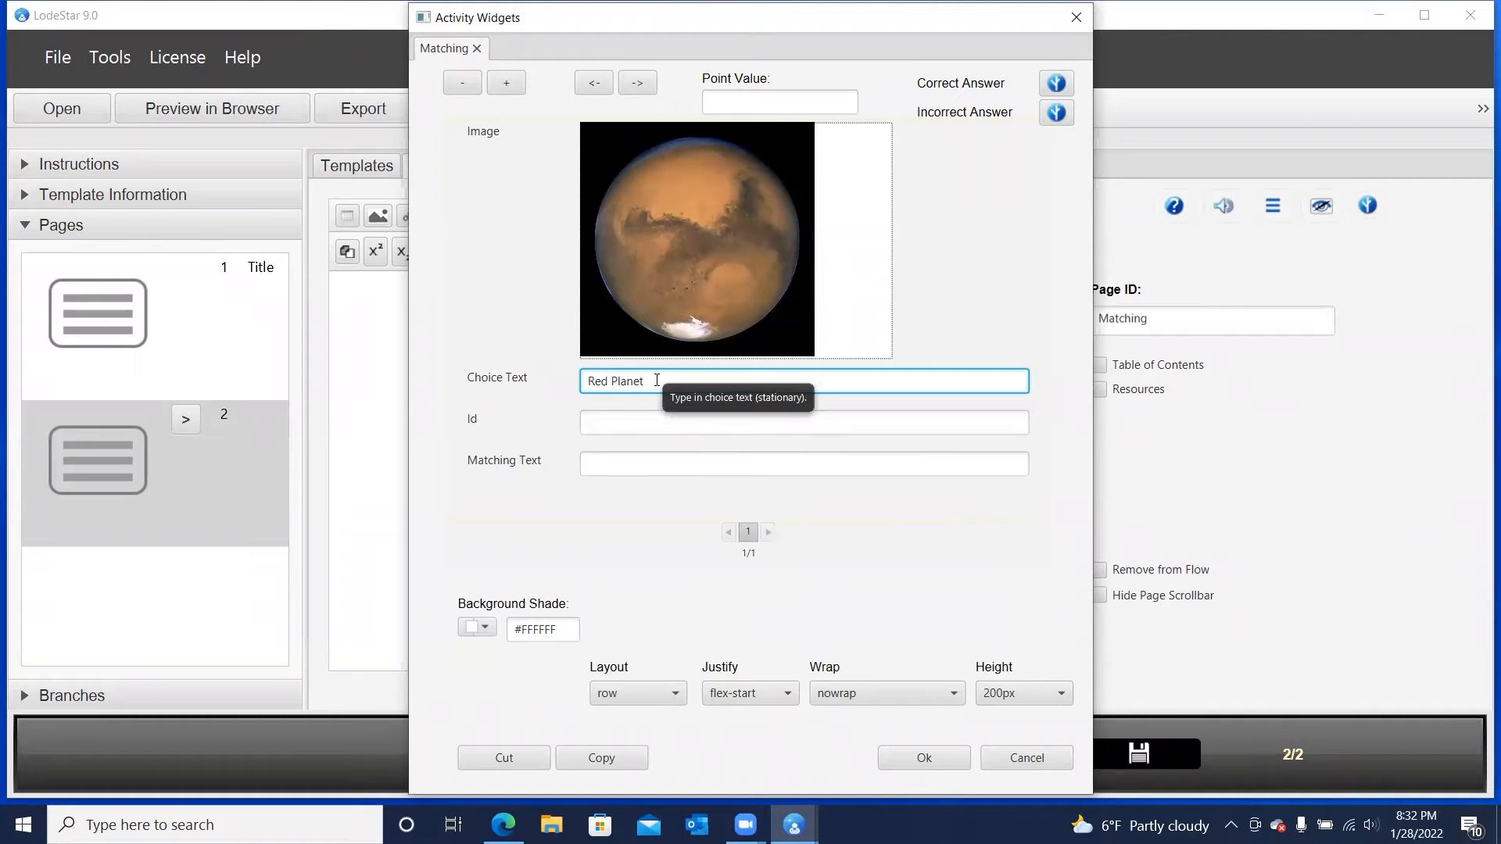
left_click(634, 470)
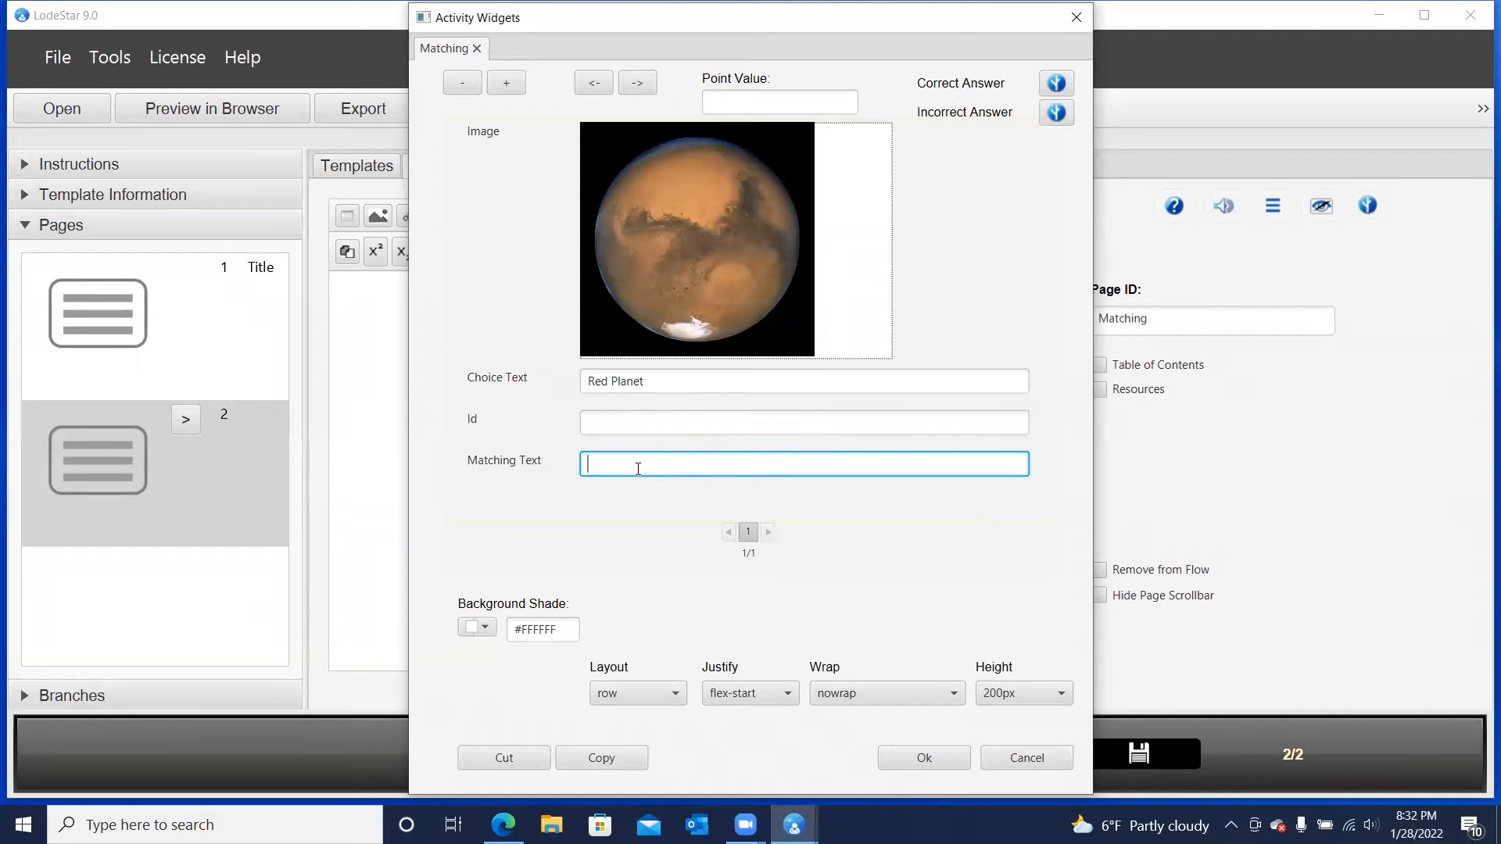
type("Mars")
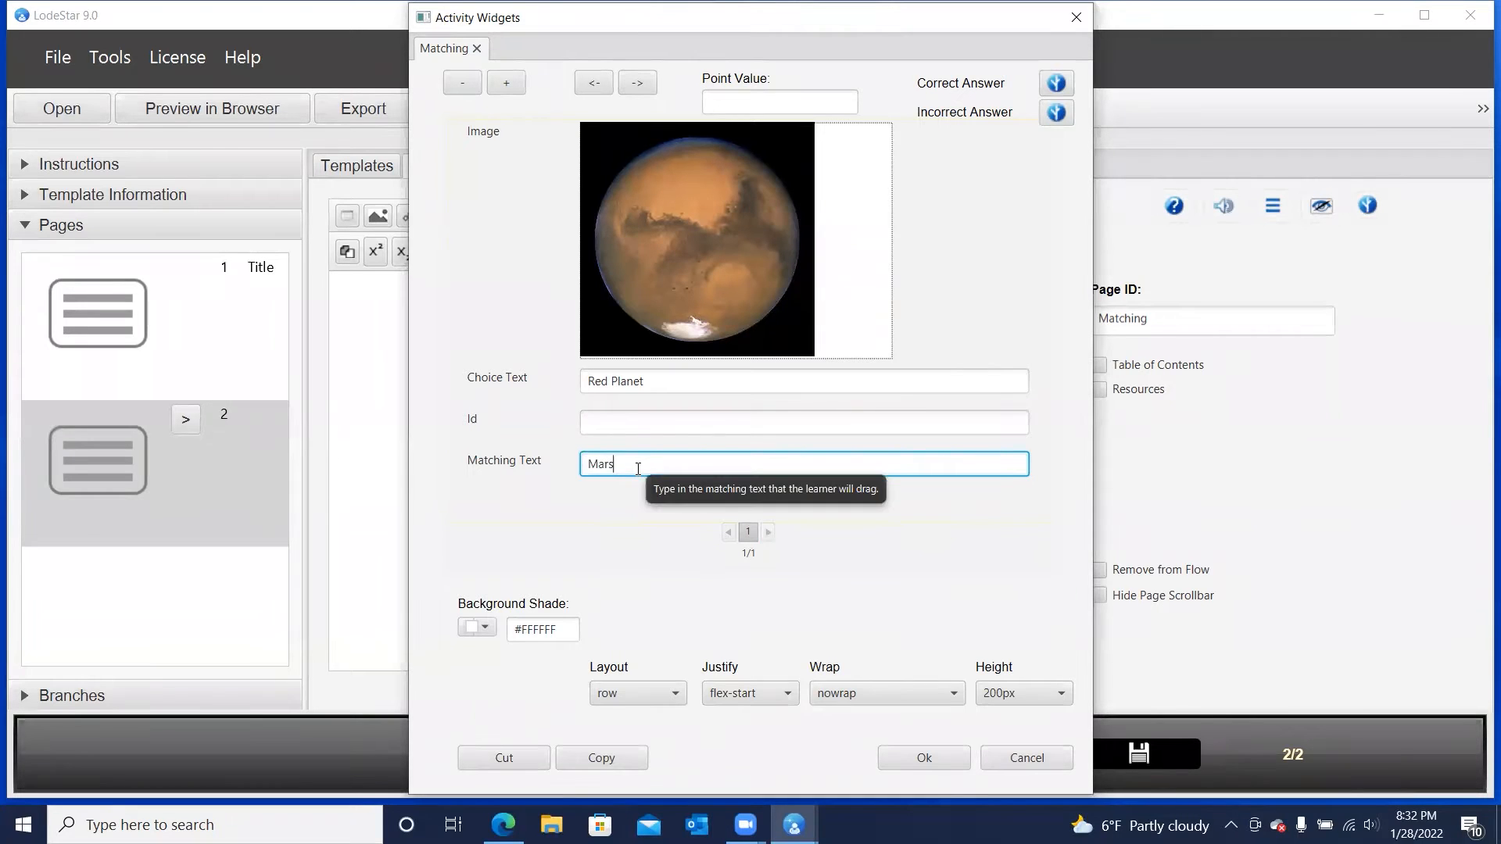
left_click(683, 383)
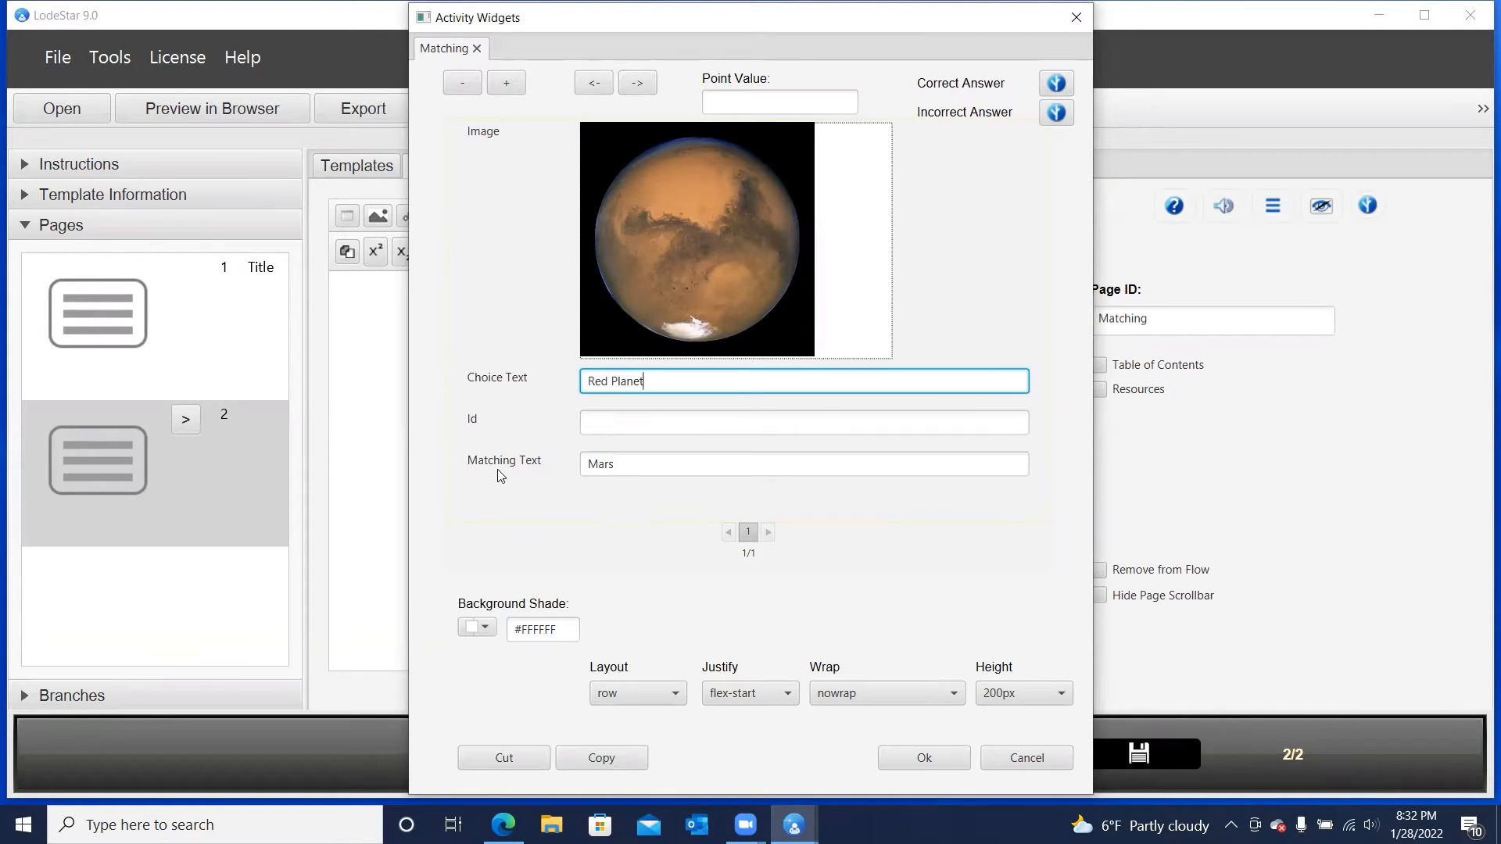
left_click(632, 465)
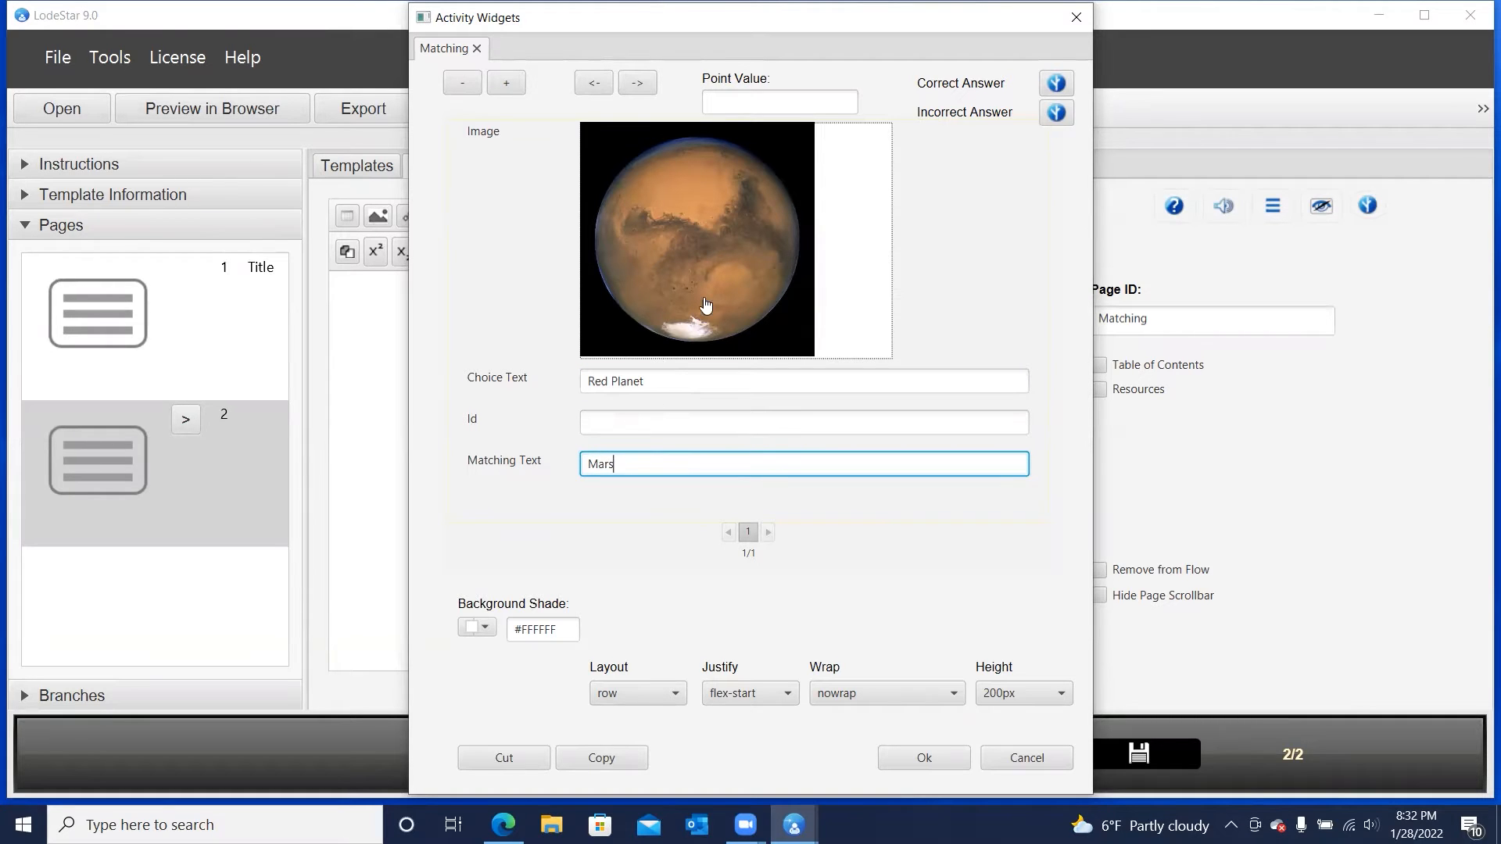
Add a second matching item and load planet-mercury.jpg as its image
left_click(505, 83)
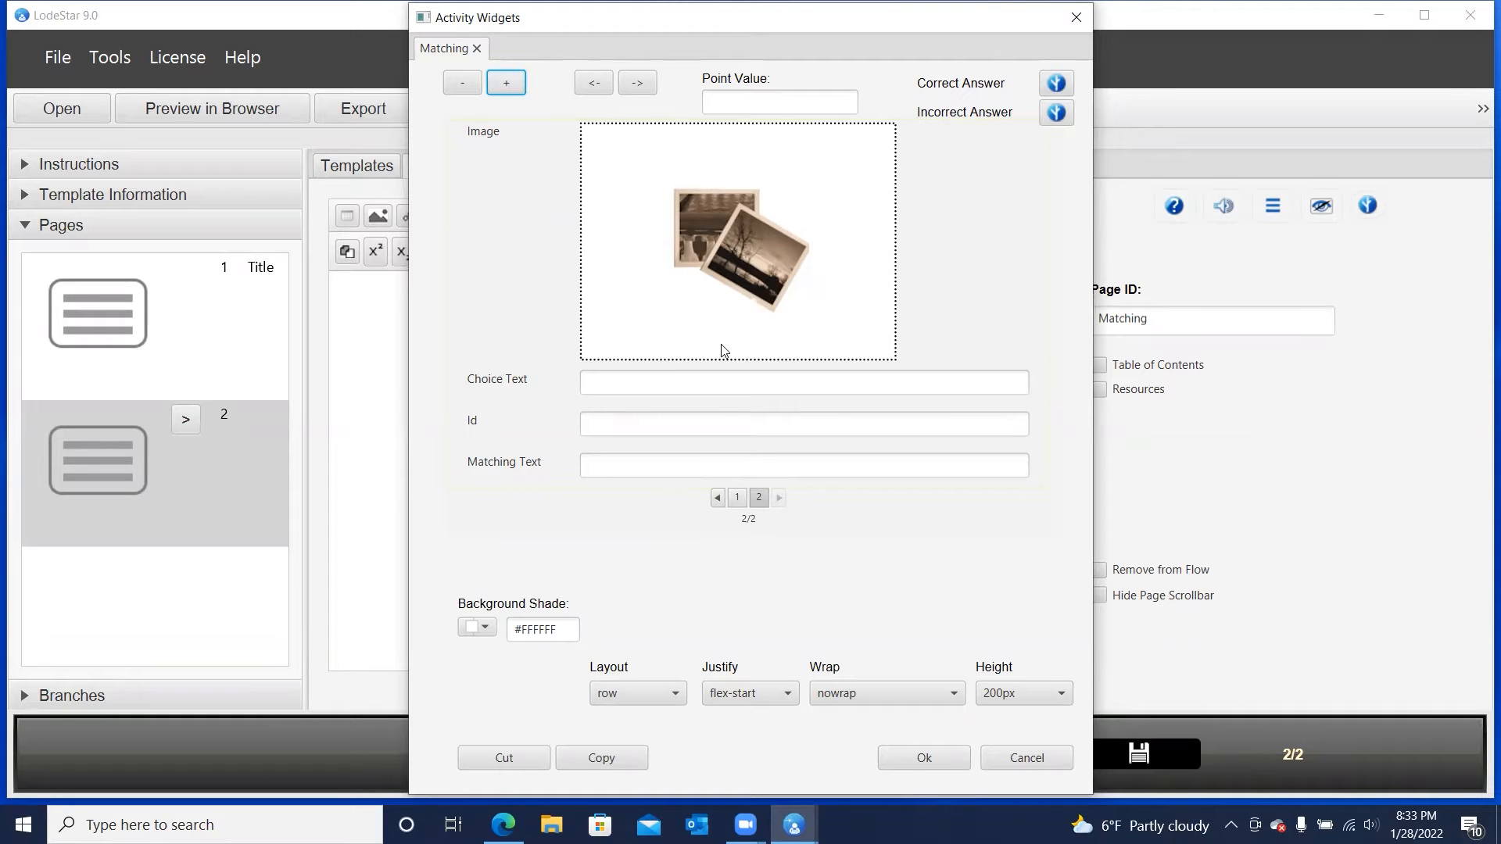
left_click(722, 255)
left_click(721, 234)
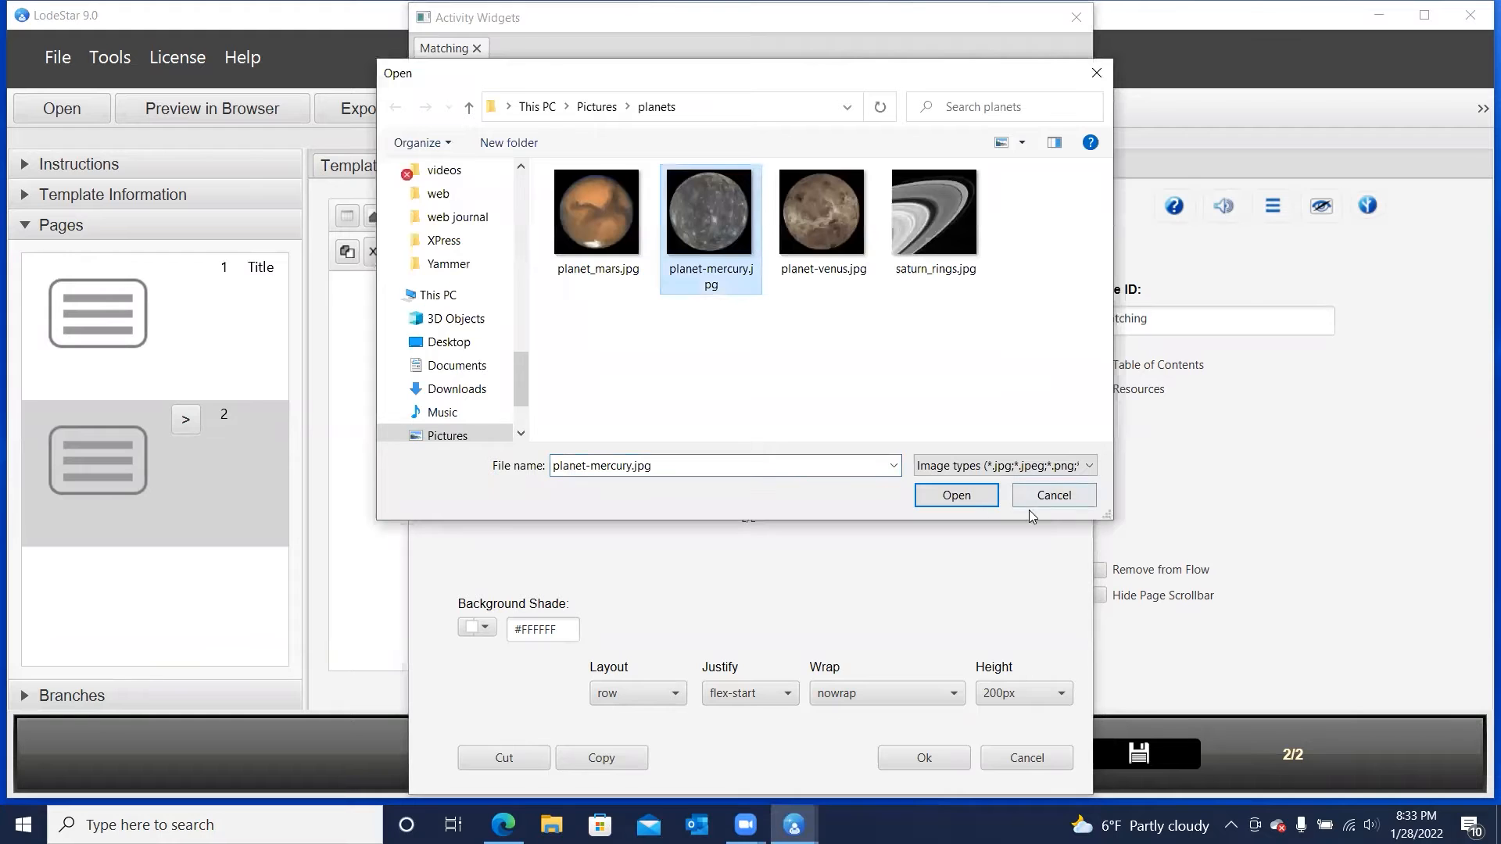
left_click(975, 499)
left_click(619, 386)
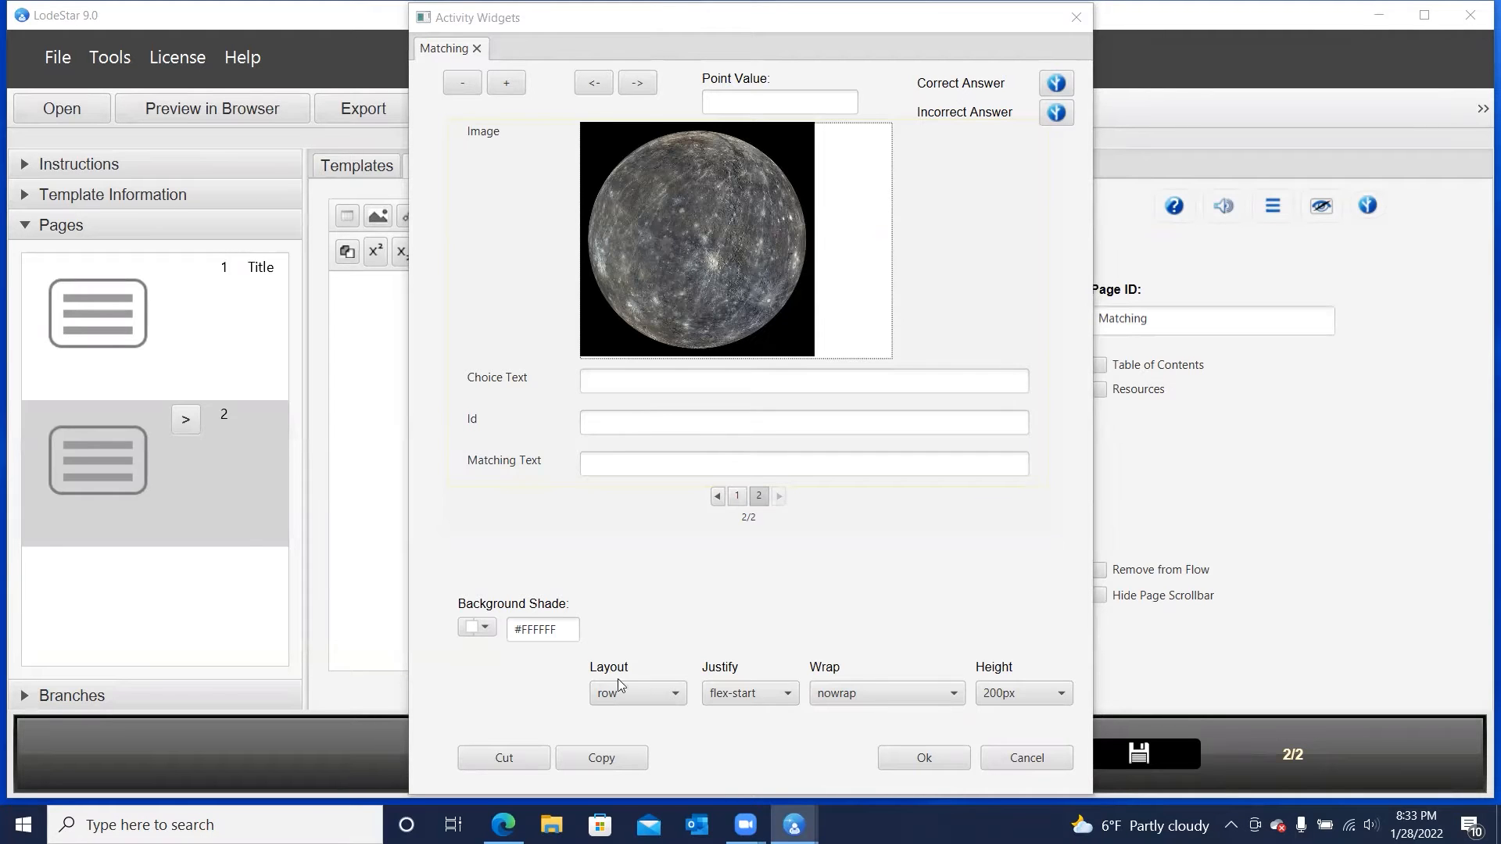
Give the Mercury image the choice text "Gray Planet" and the matching text "Mercury"
left_click(635, 381)
type("Gray Planet")
left_click(625, 463)
type("Merc")
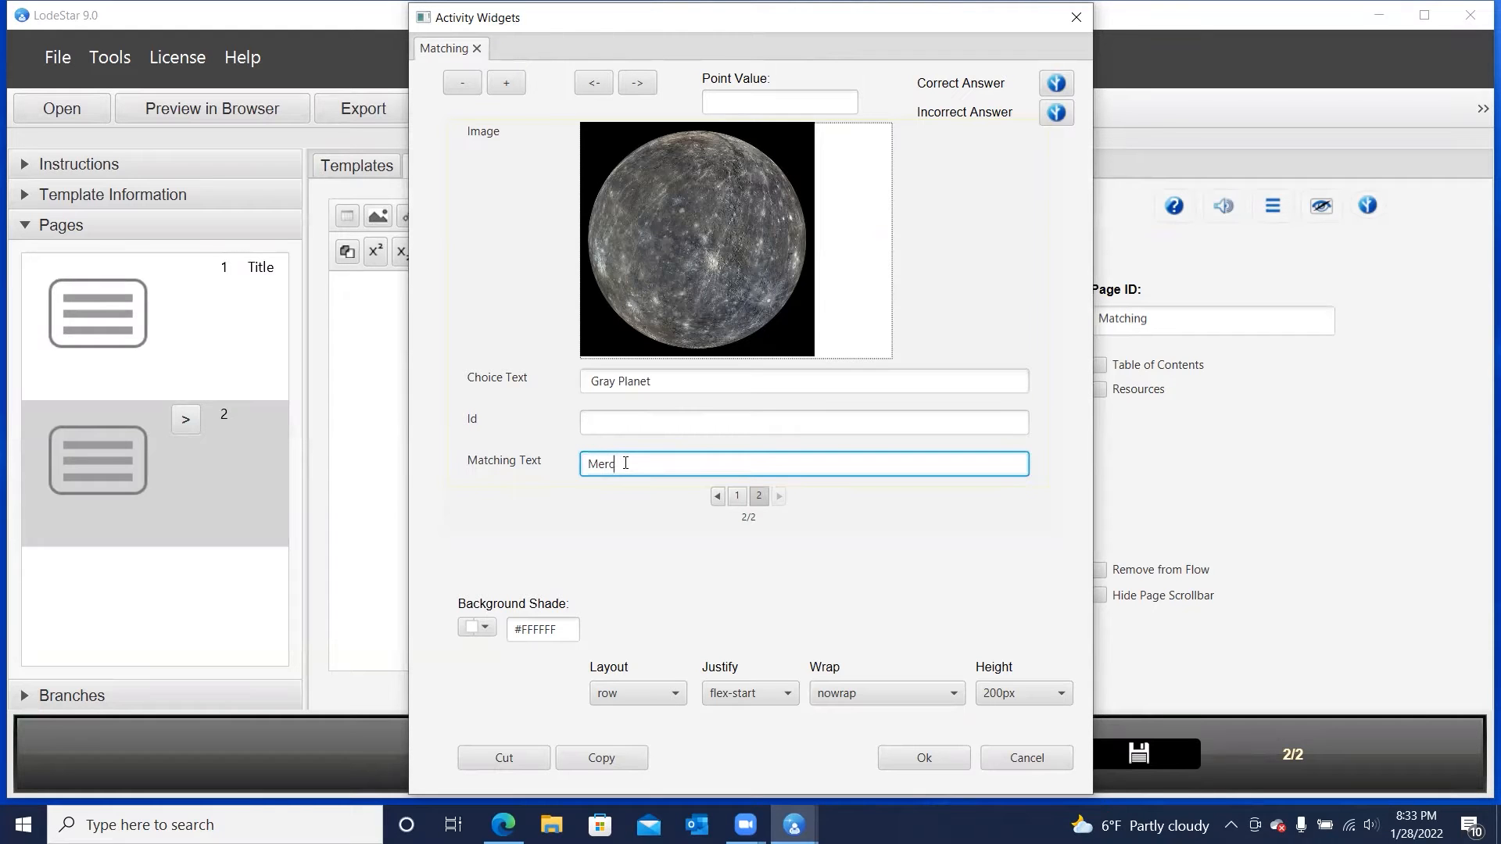
type("ury")
Add a third matching item and load the Venus picture as its image
left_click(503, 83)
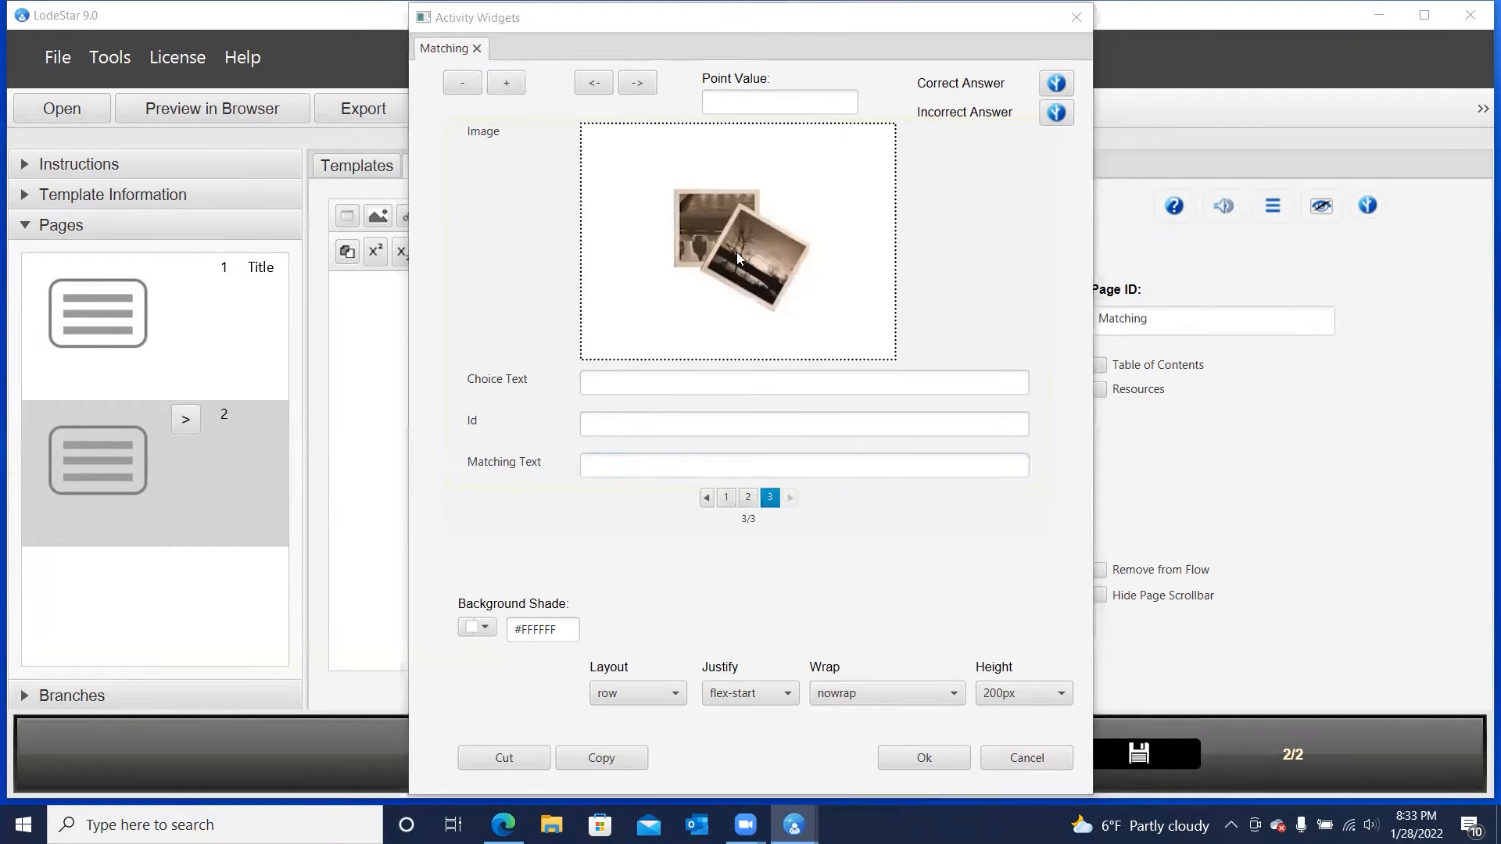
left_click(812, 258)
left_click(812, 238)
left_click(955, 496)
left_click(673, 384)
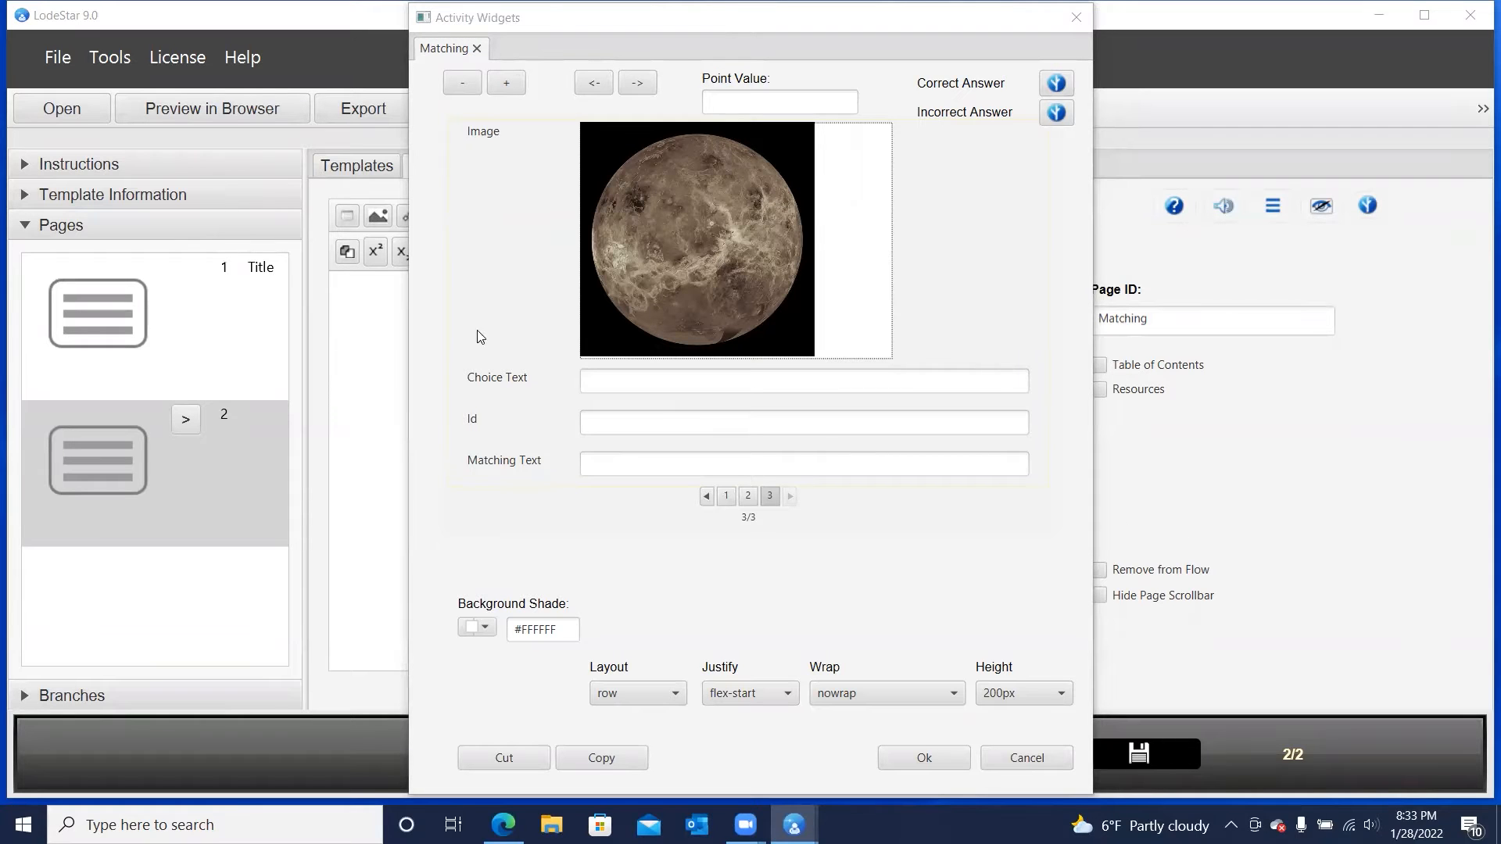
Give the Venus image the choice text "Brown-Yellow Planet" and the matching text "Venus"
left_click(638, 374)
type("Brown-Yello Planet")
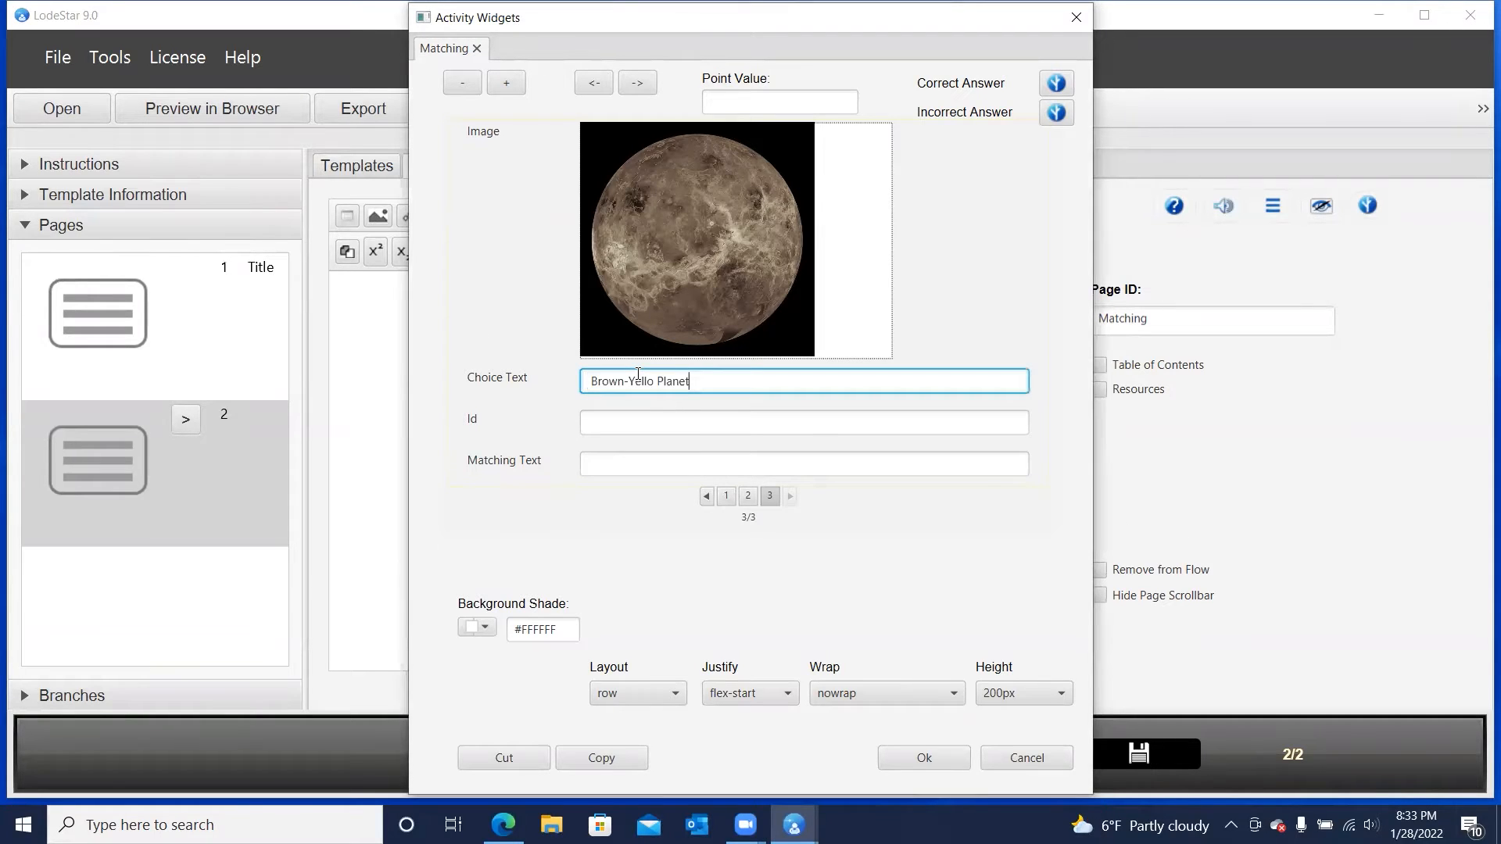
left_click(655, 381)
type("w")
left_click(639, 424)
left_click(631, 461)
type("Venus")
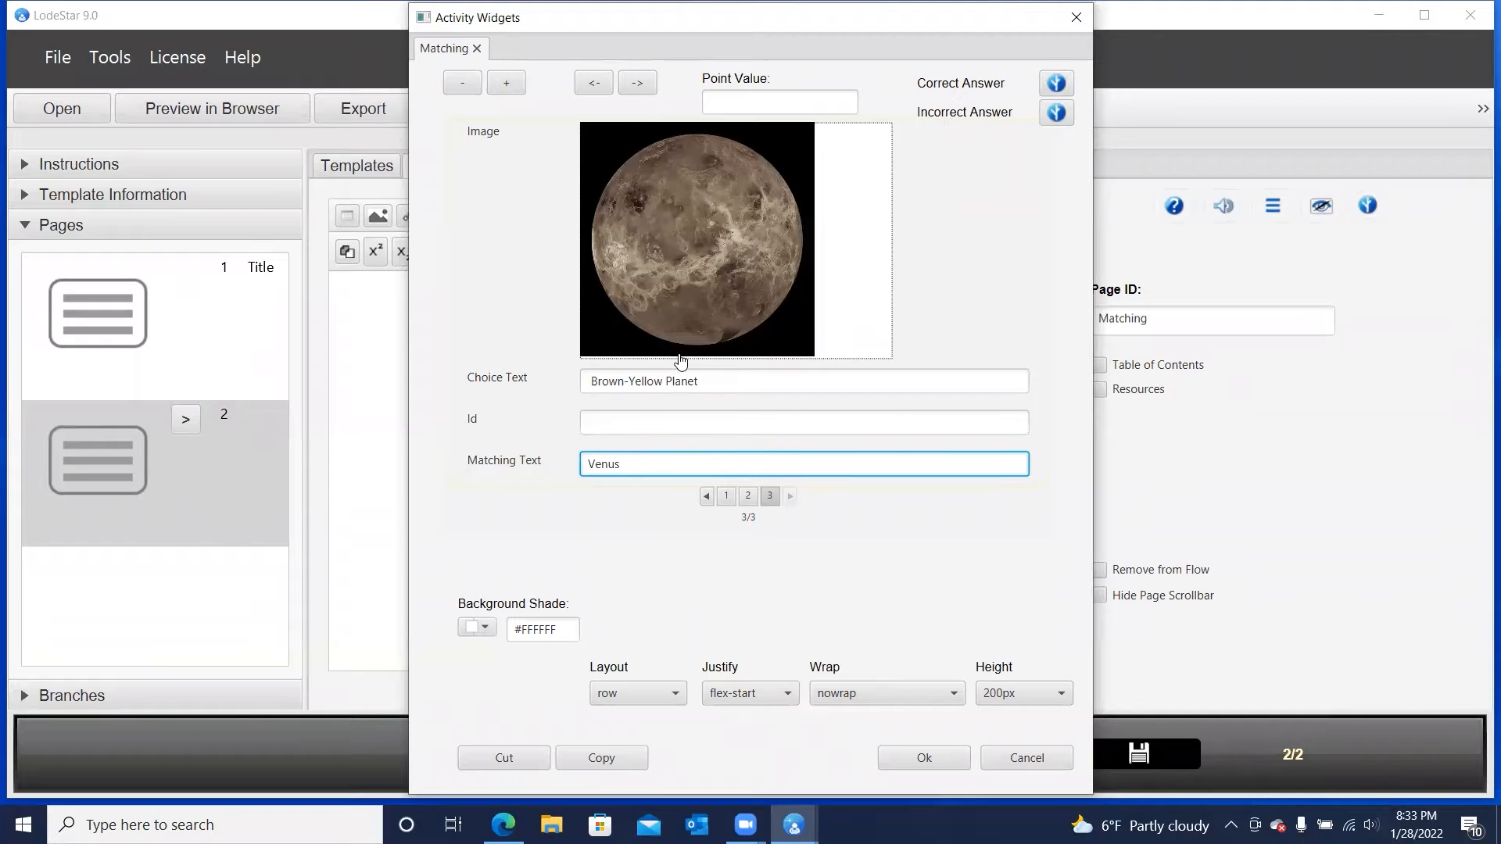
Set the matching activity's point value to 10 and its background shade to the light teal #99ccccff
left_click(740, 102)
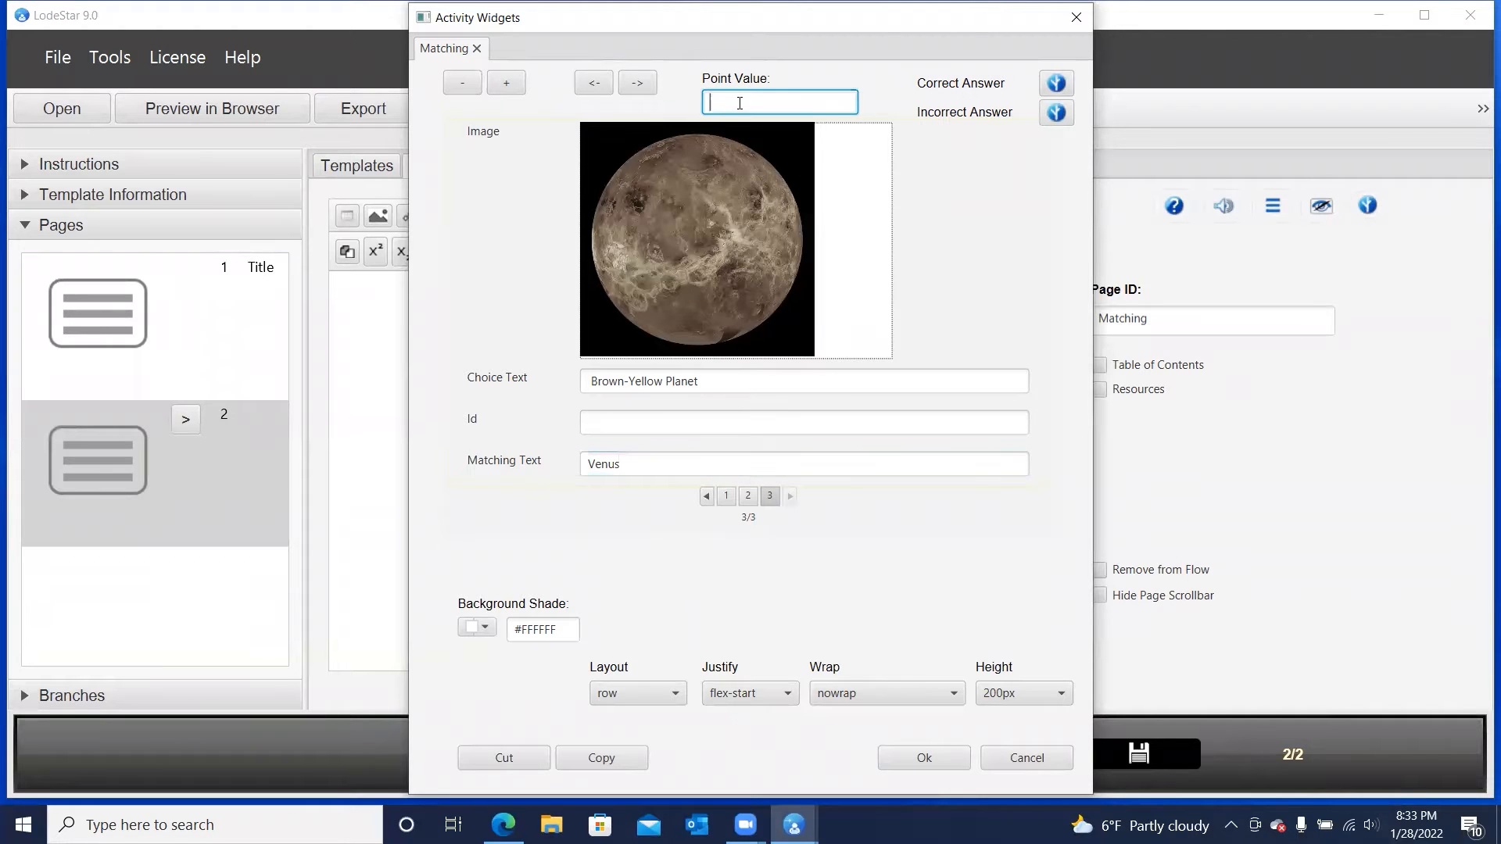
type("10")
left_click(486, 628)
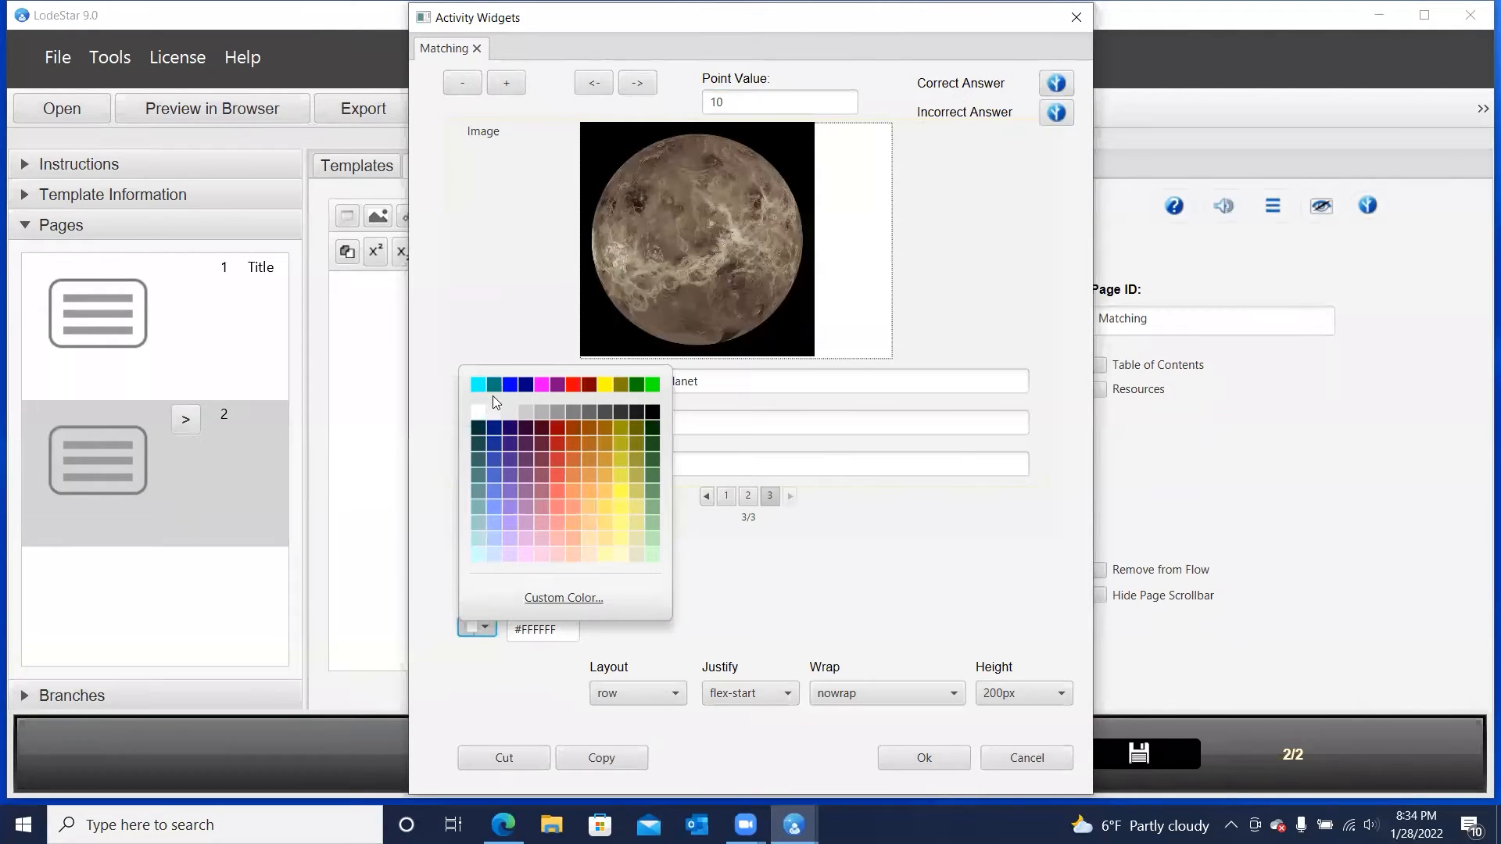
left_click(478, 532)
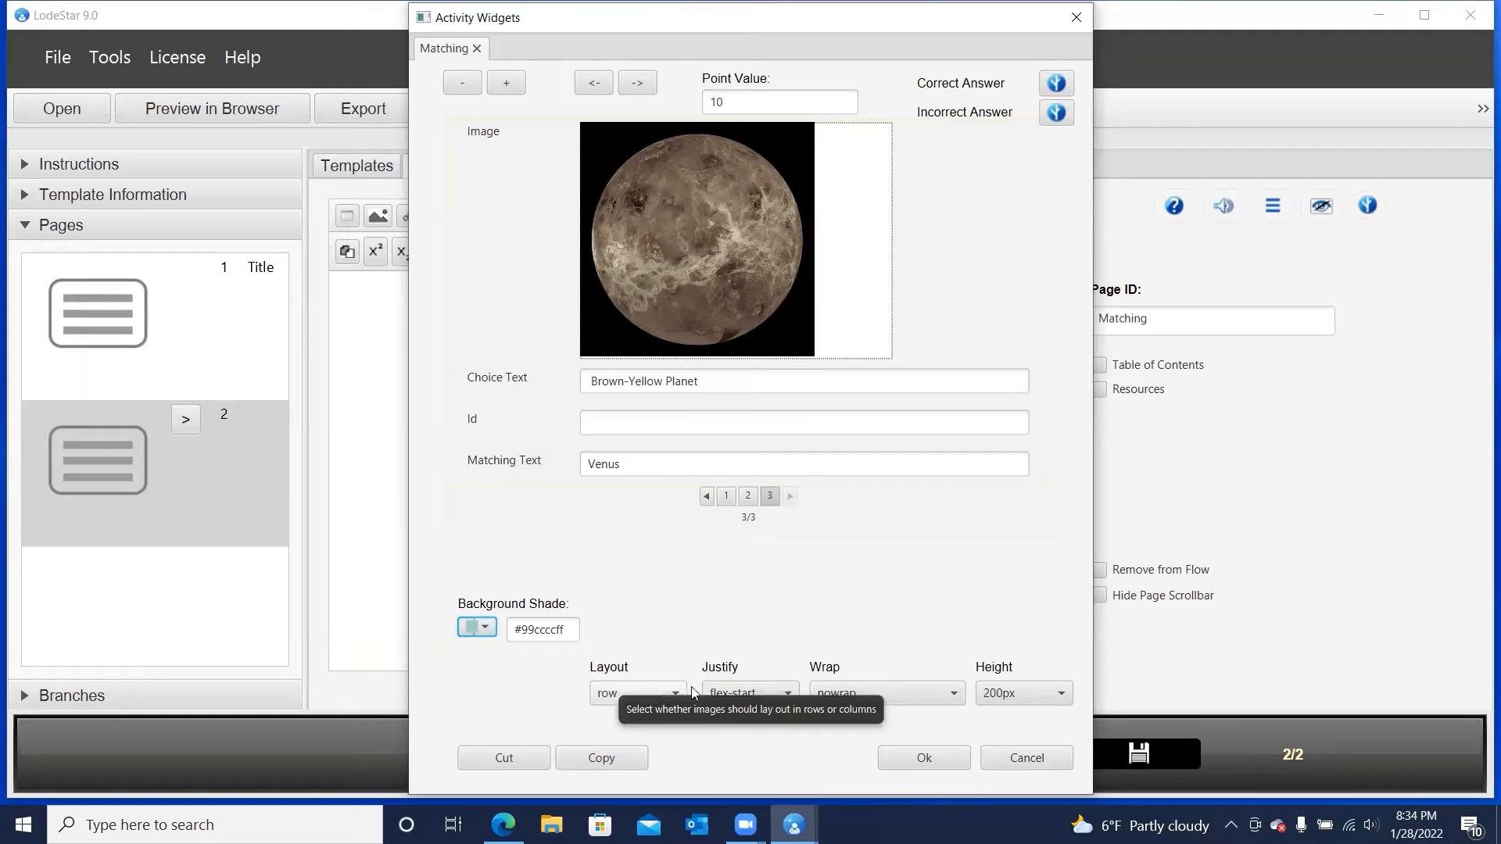
Set the matching layout to space-between justification, wrap and 150px height, and apply the widget settings to the page
left_click(752, 694)
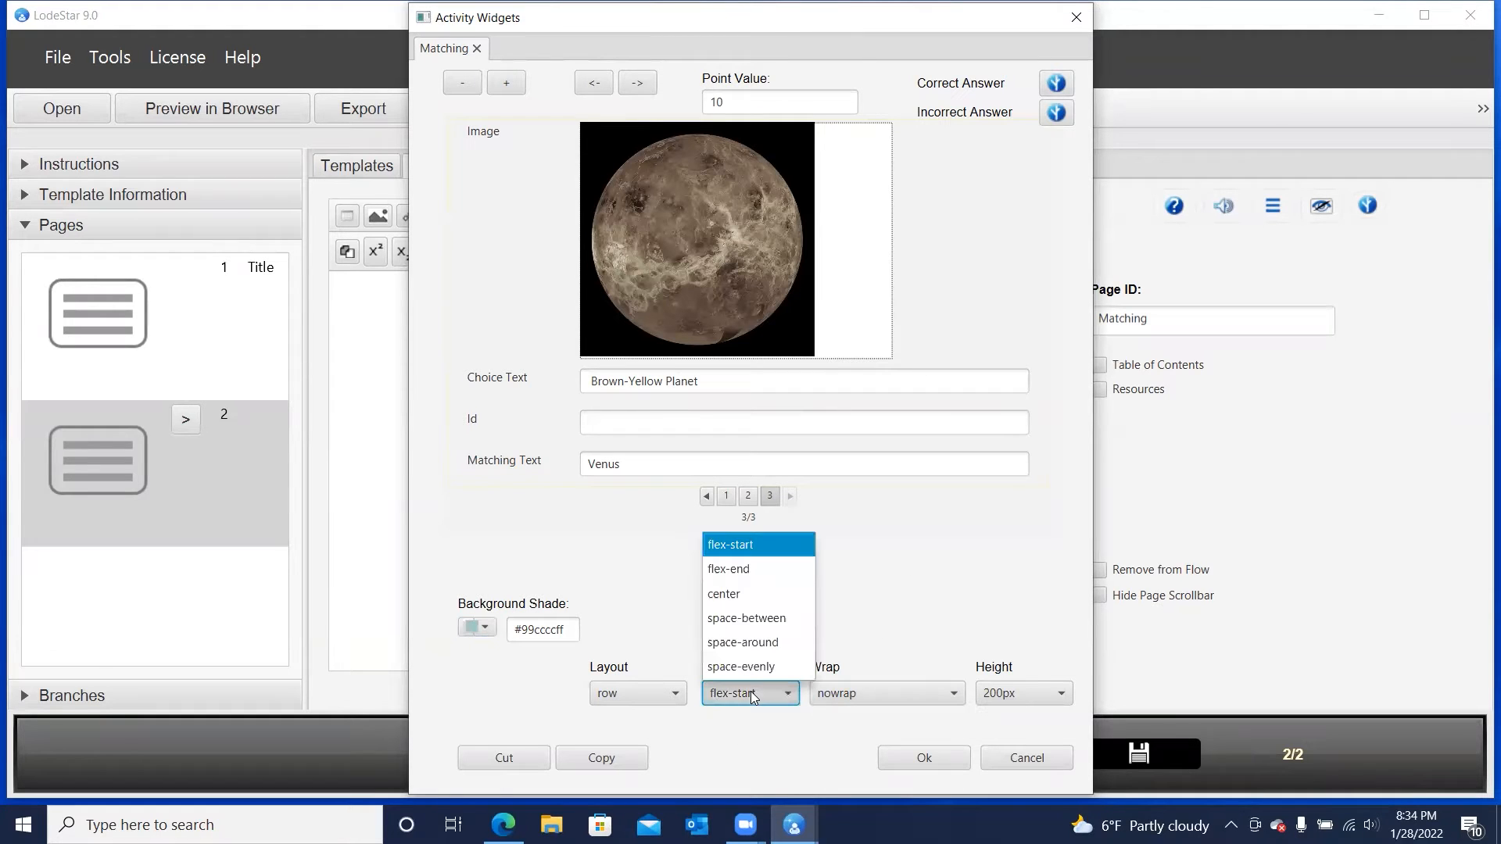
left_click(751, 622)
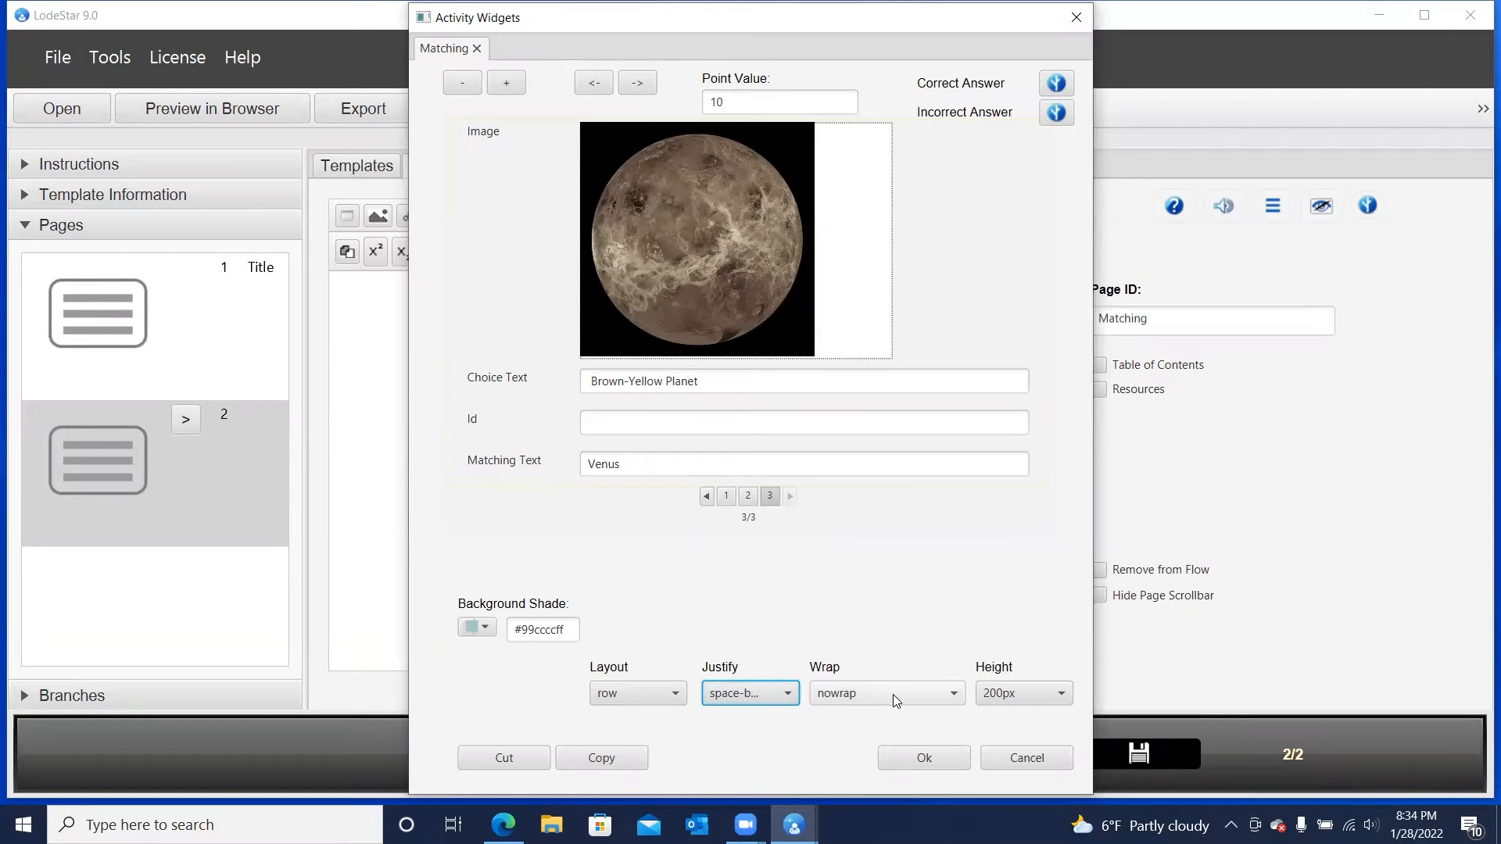
left_click(860, 695)
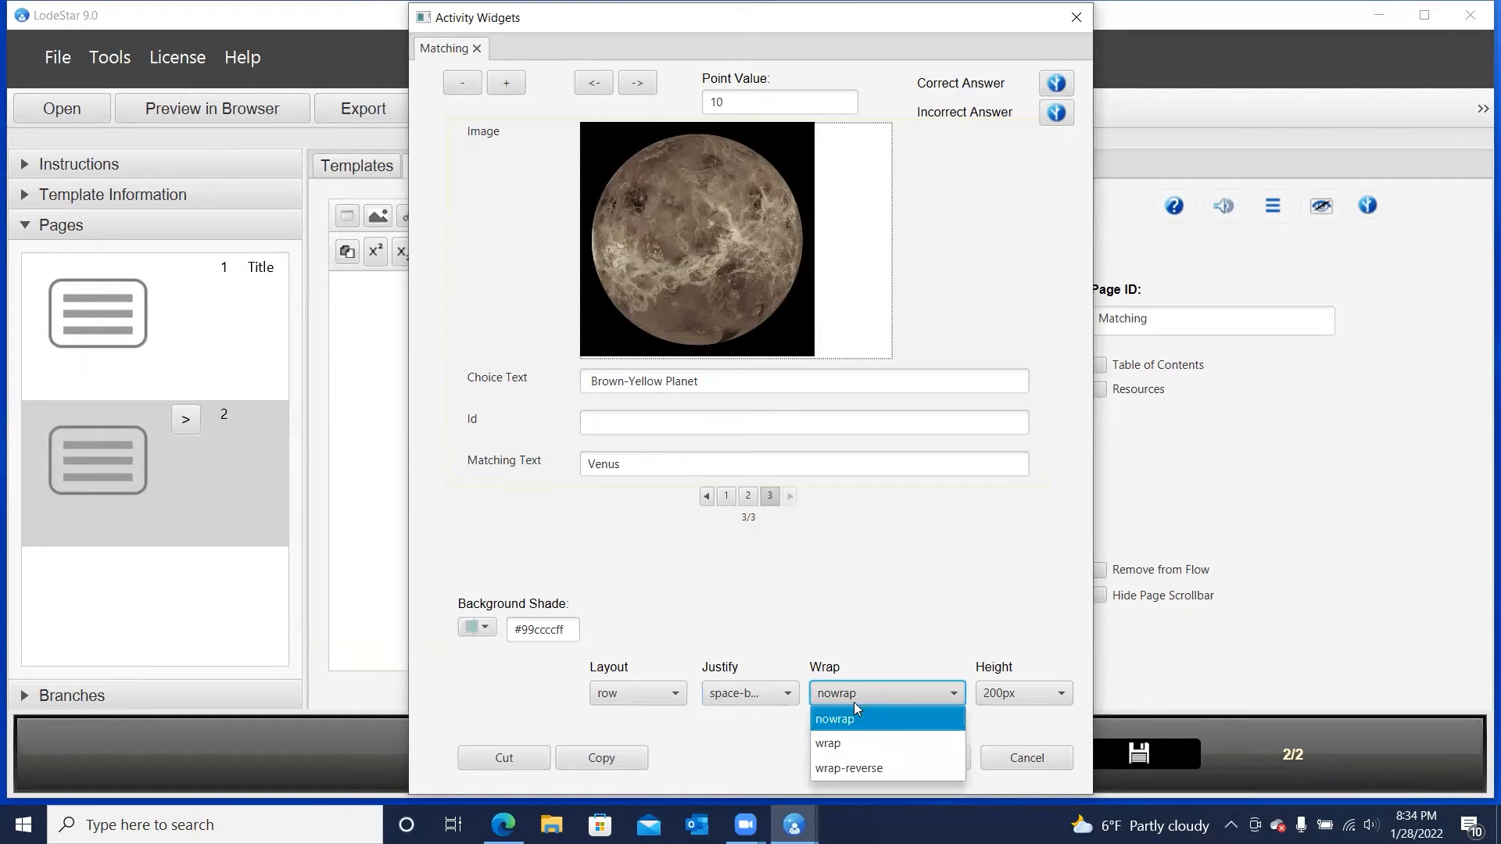
left_click(843, 741)
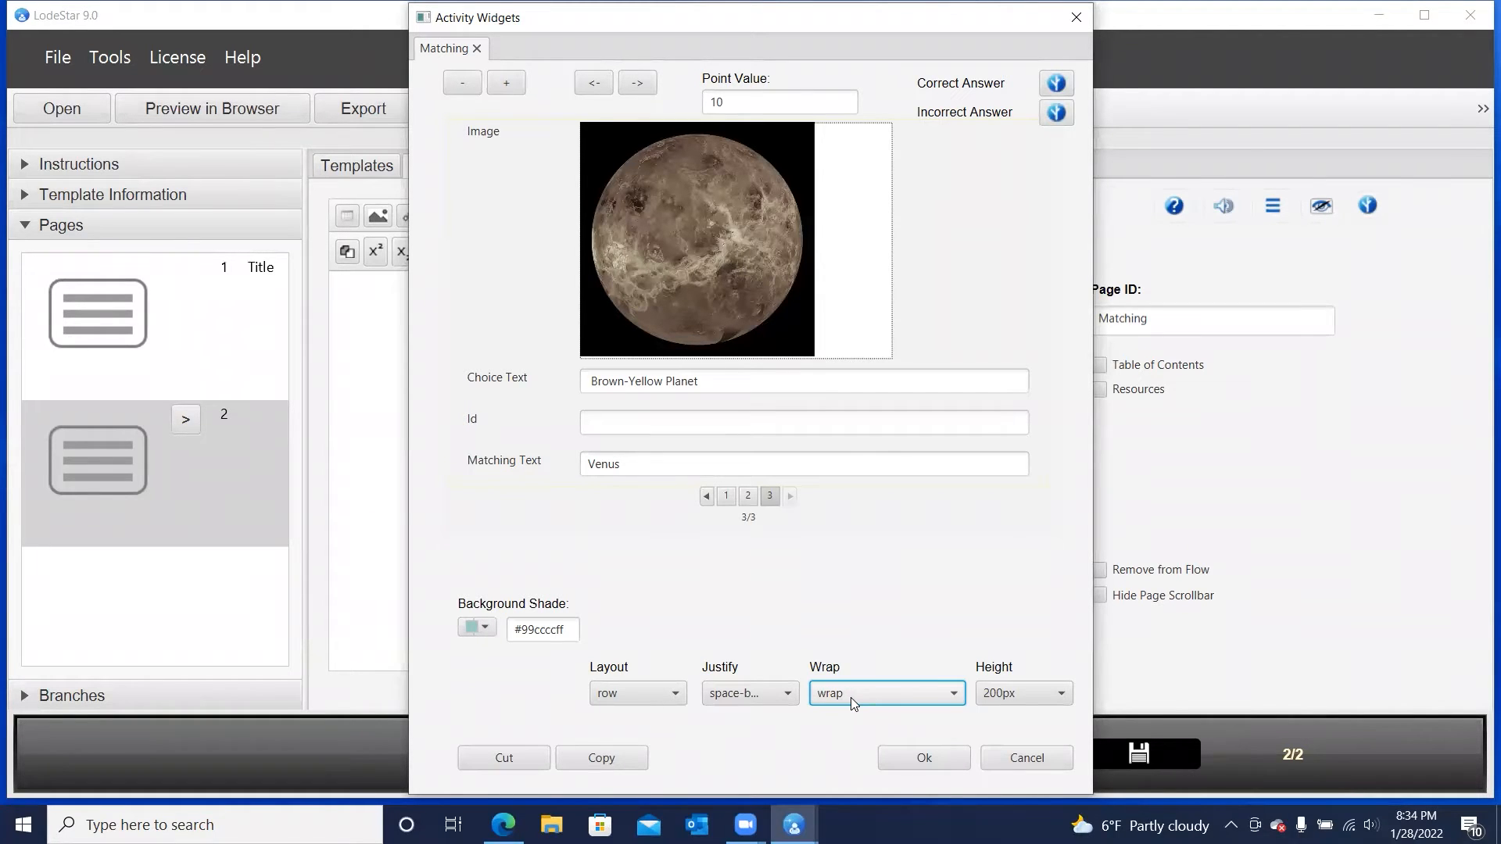
left_click(1021, 689)
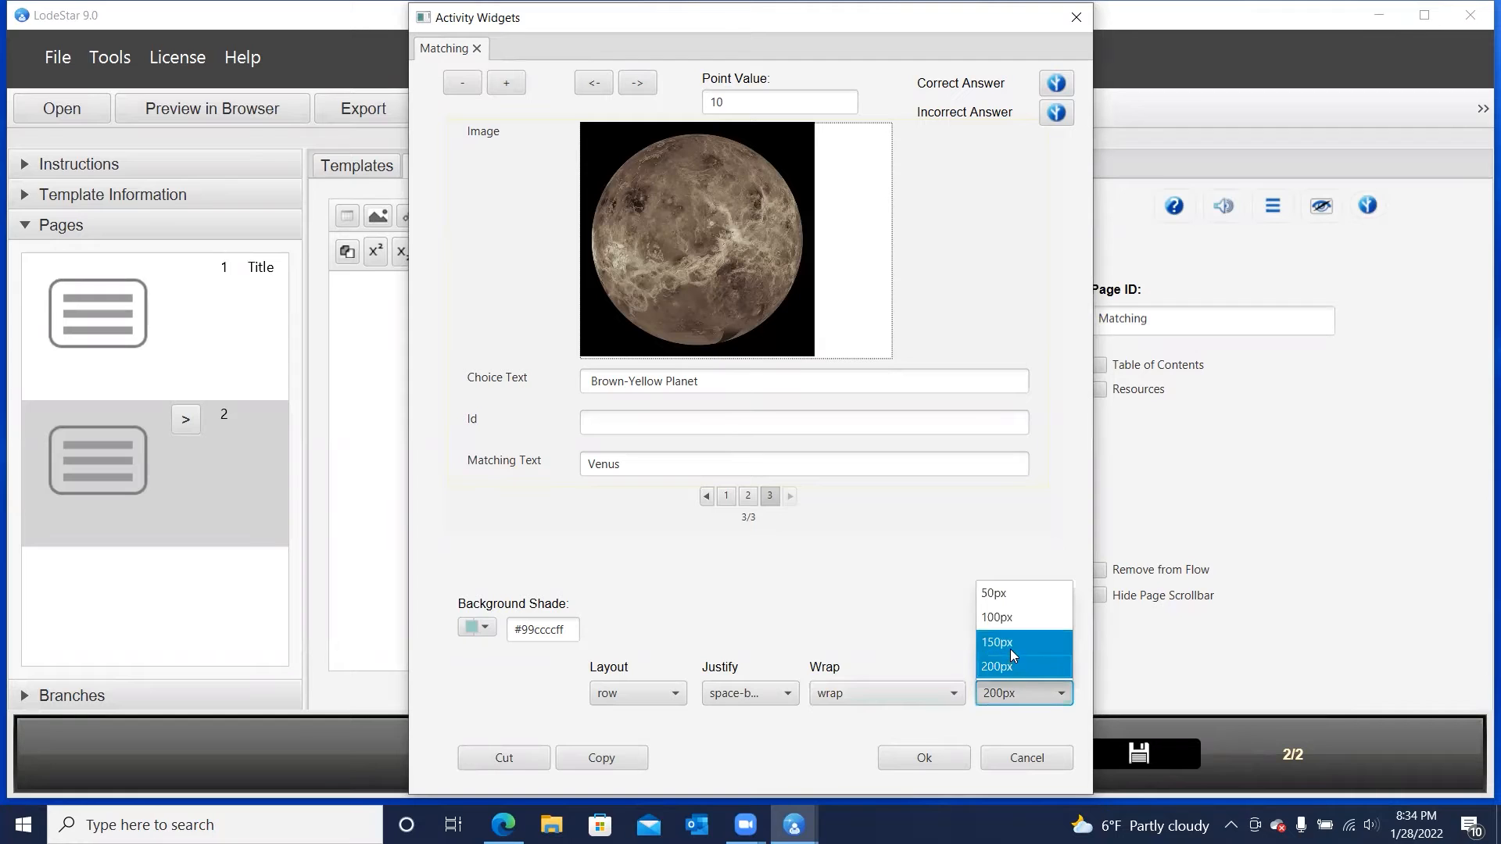
left_click(1010, 646)
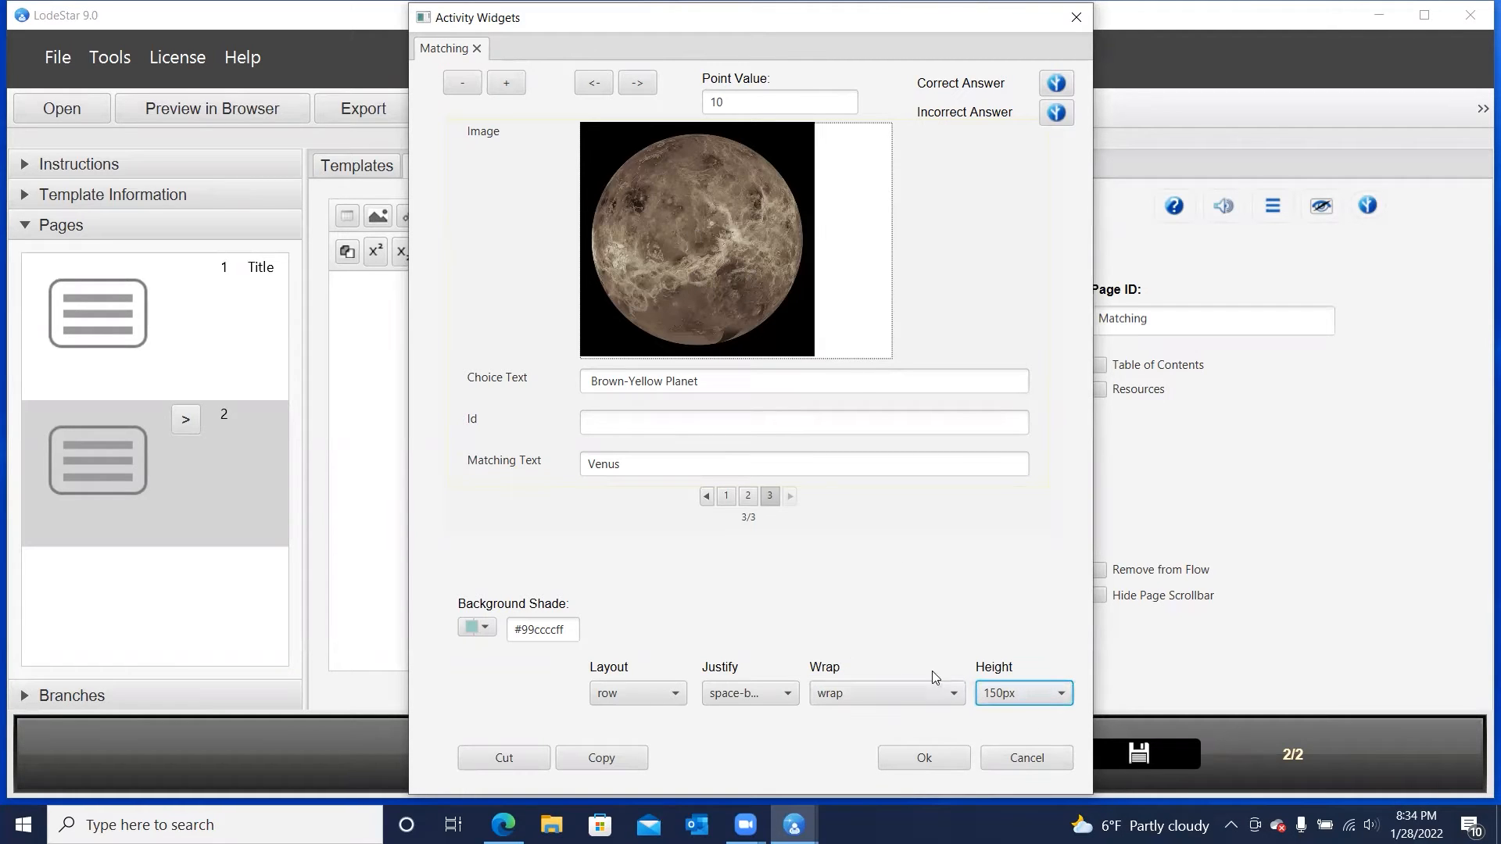
left_click(944, 752)
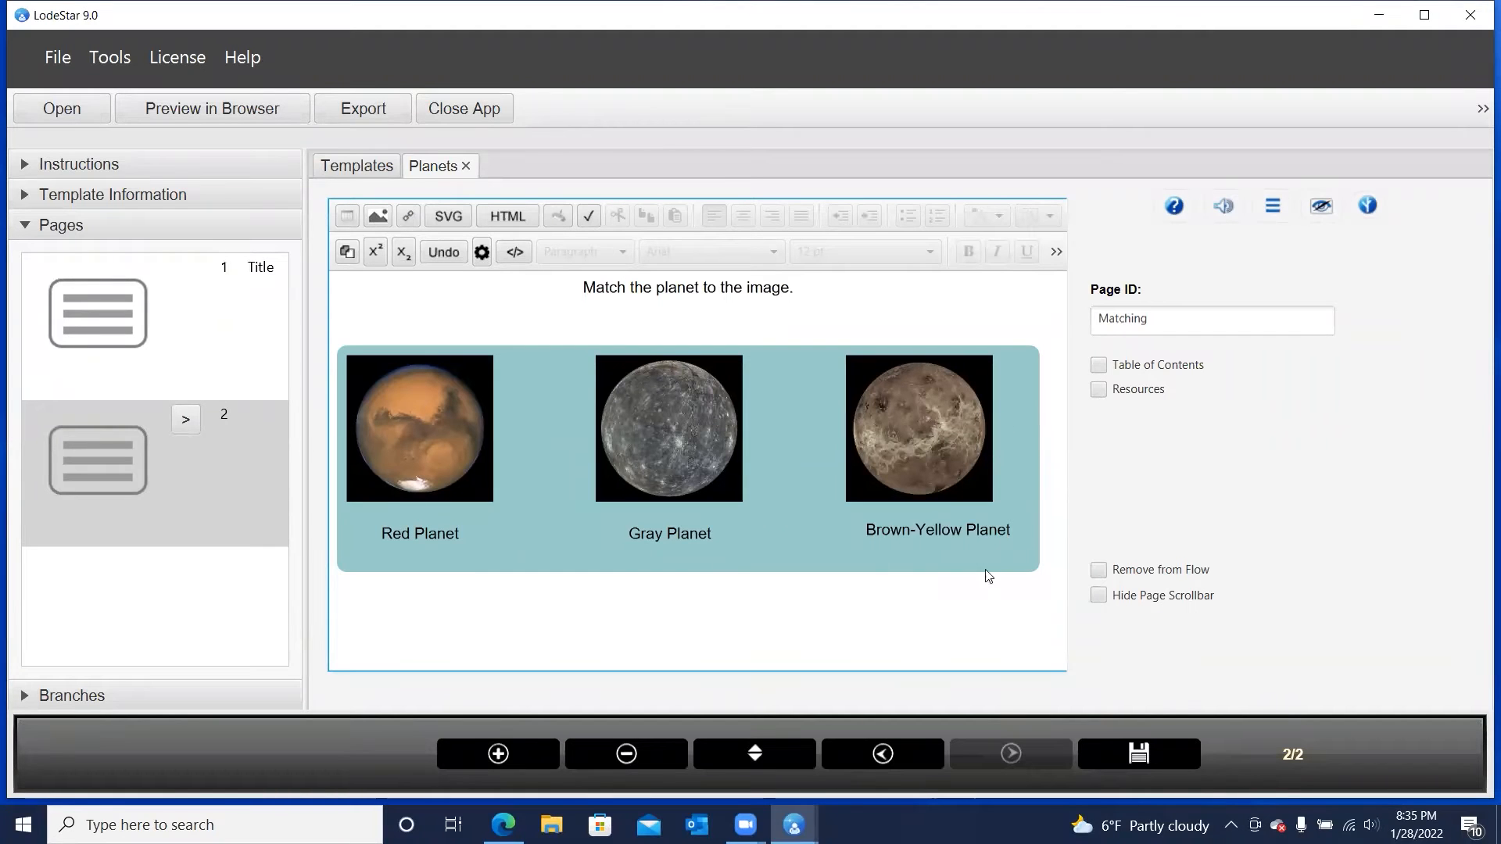
Save the project, preview it in the browser and go to the matching page
left_click(238, 111)
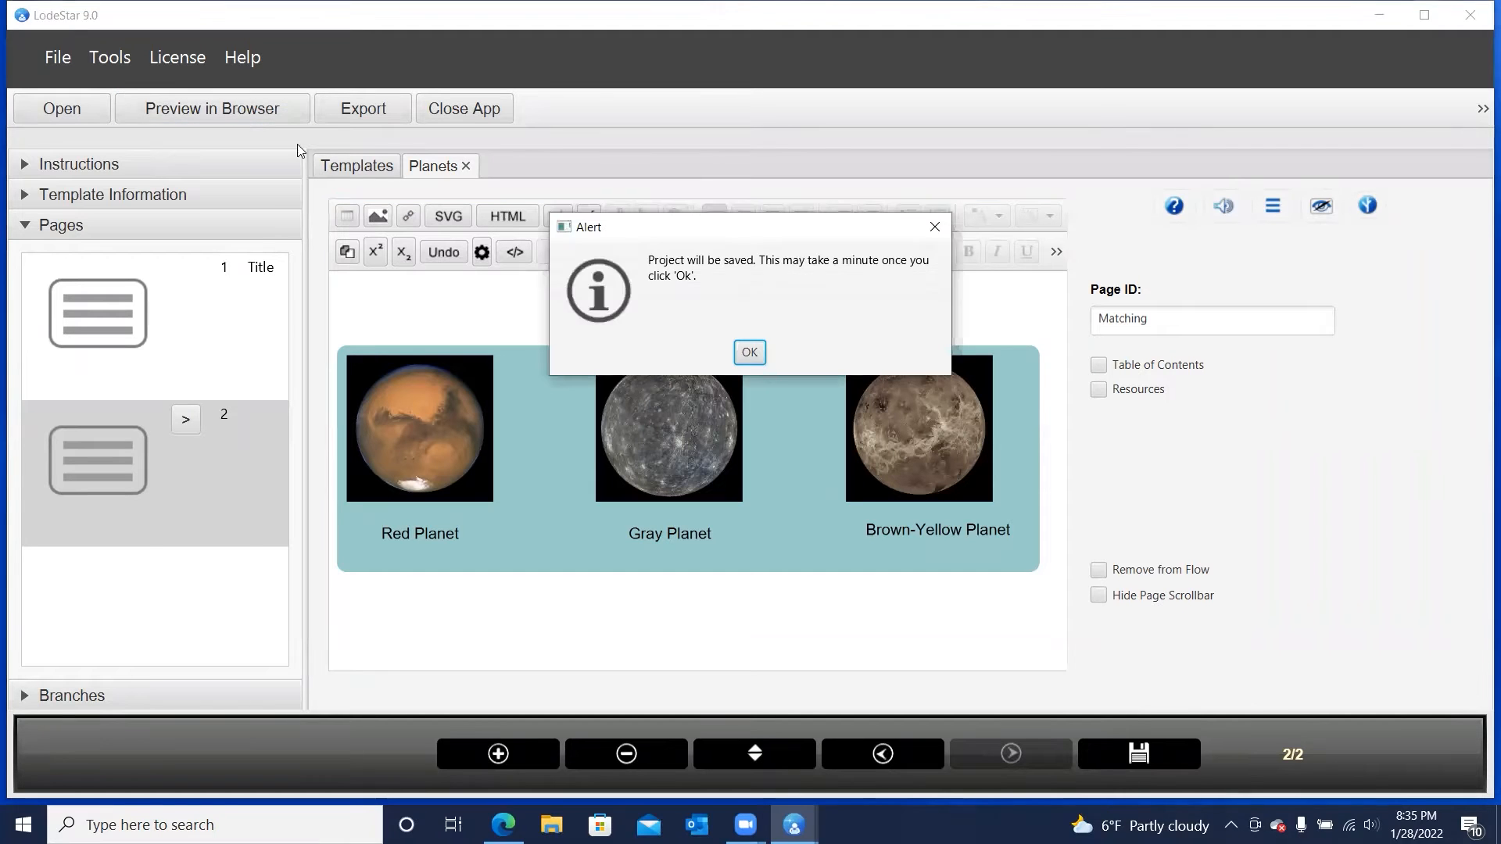
left_click(746, 352)
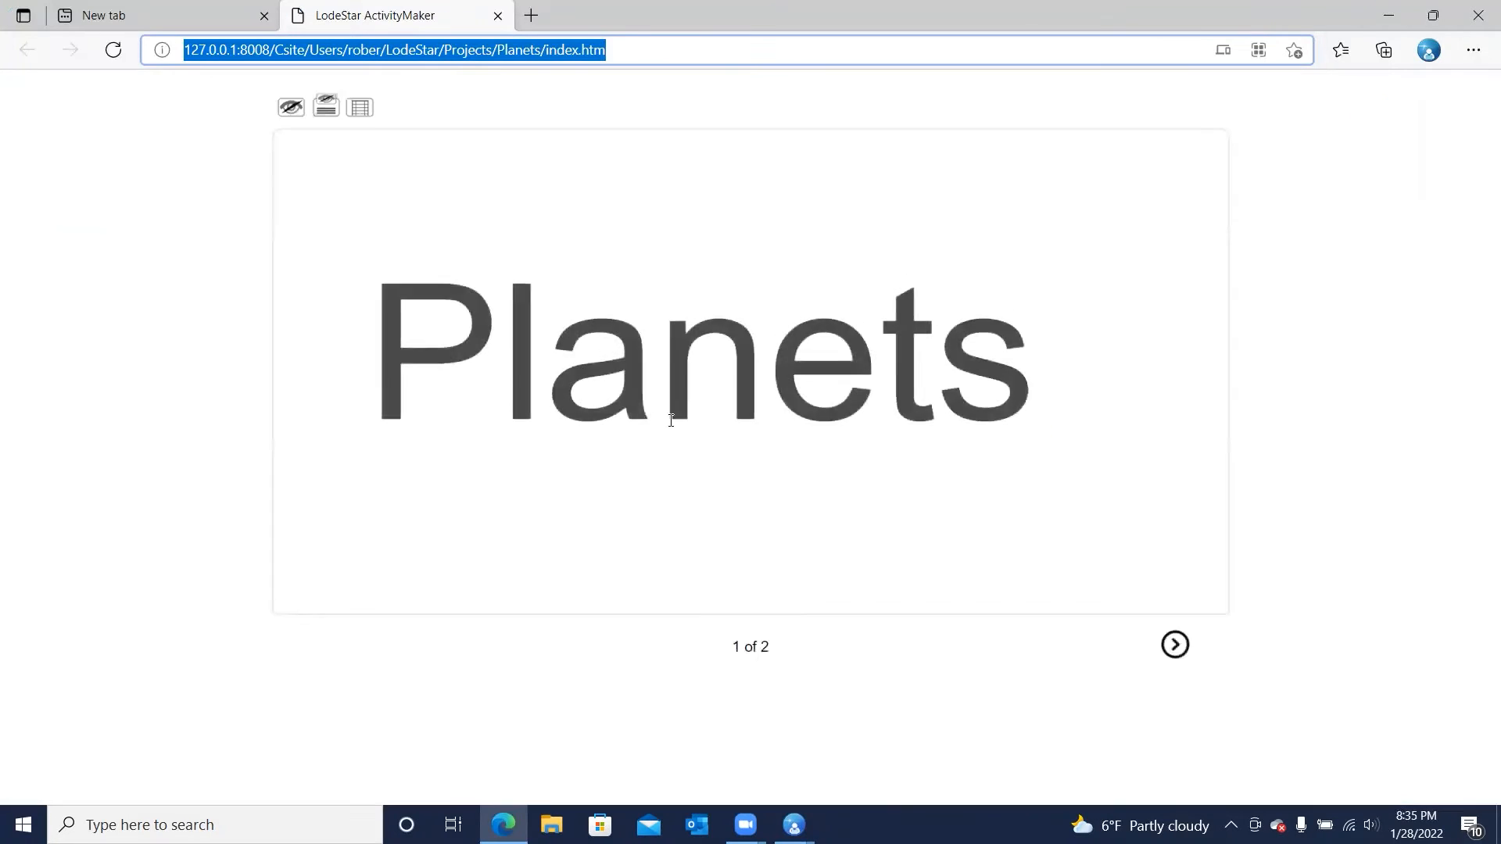
left_click(1175, 646)
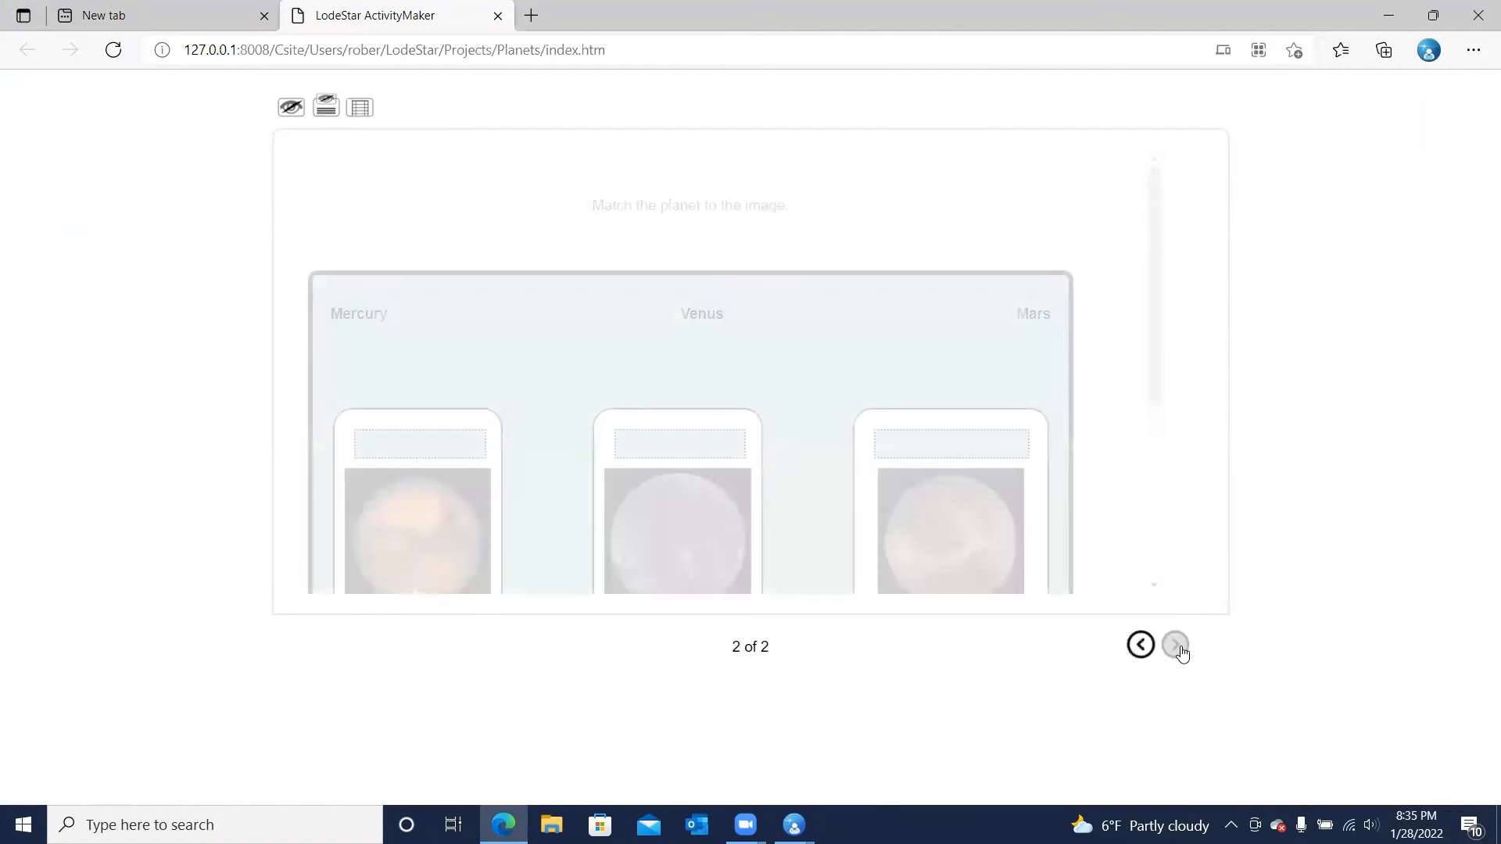
scroll(992, 422, "down", 1)
scroll(987, 416, "up", 1)
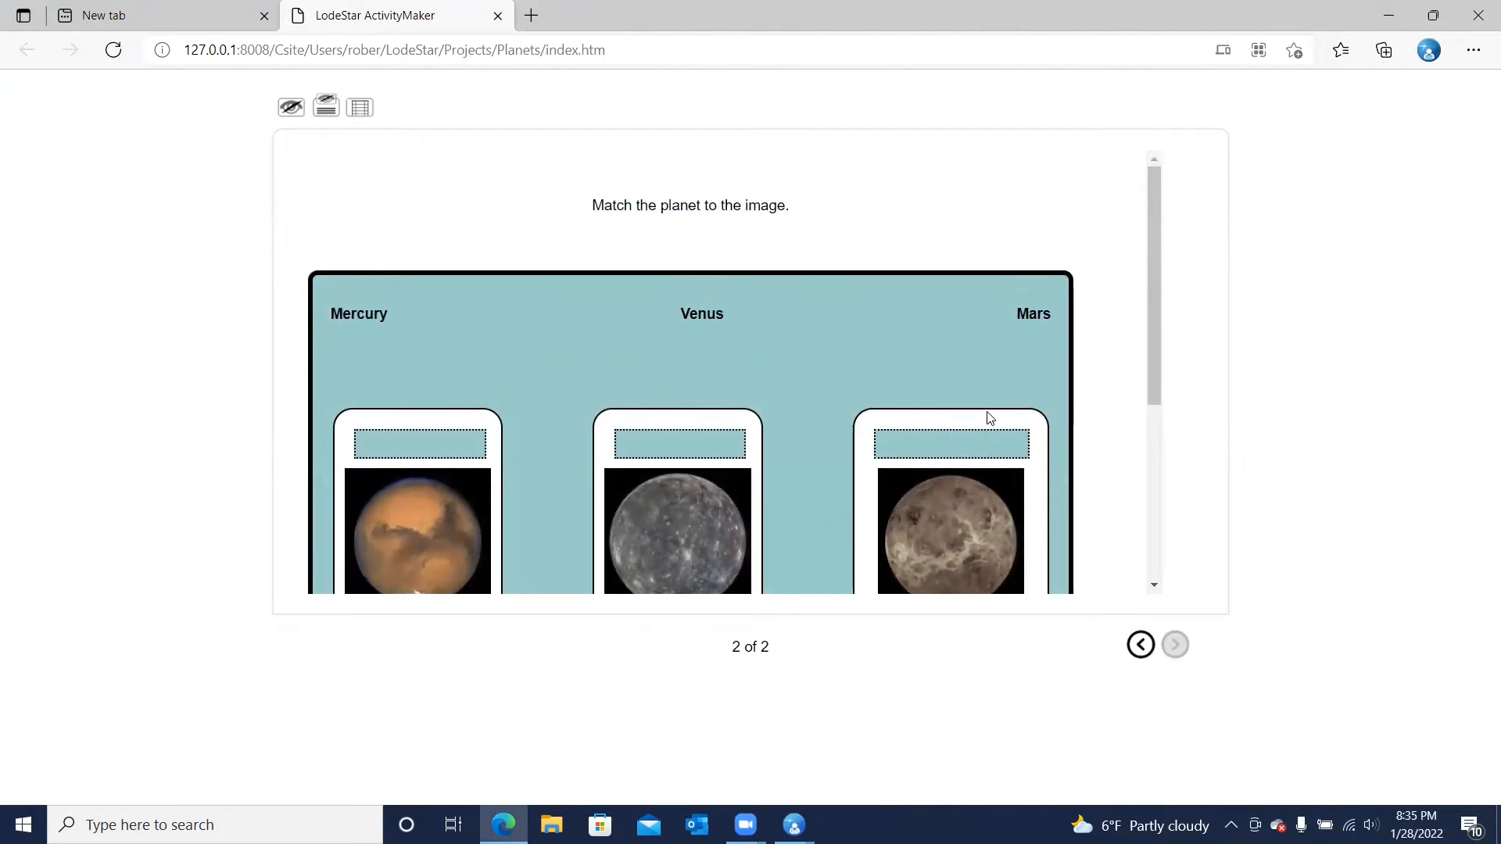
Place Mercury, Venus and Mars on their matching images in the preview and reset the answers
scroll(852, 237, "down", 2)
left_click_drag(364, 189, 700, 316)
left_click_drag(370, 186, 938, 301)
left_click_drag(374, 189, 414, 309)
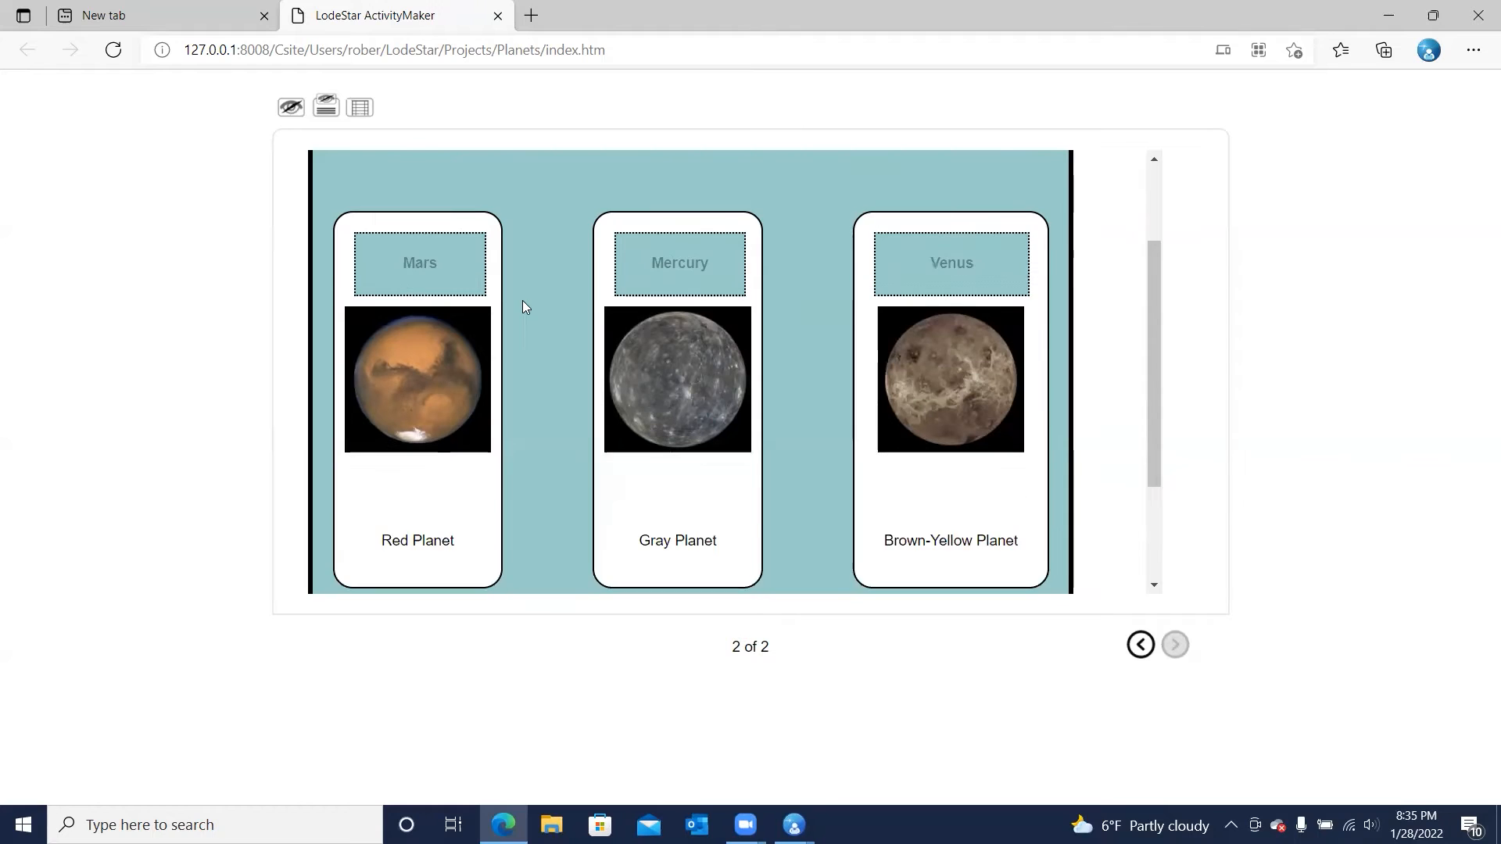
scroll(522, 300, "down", 3)
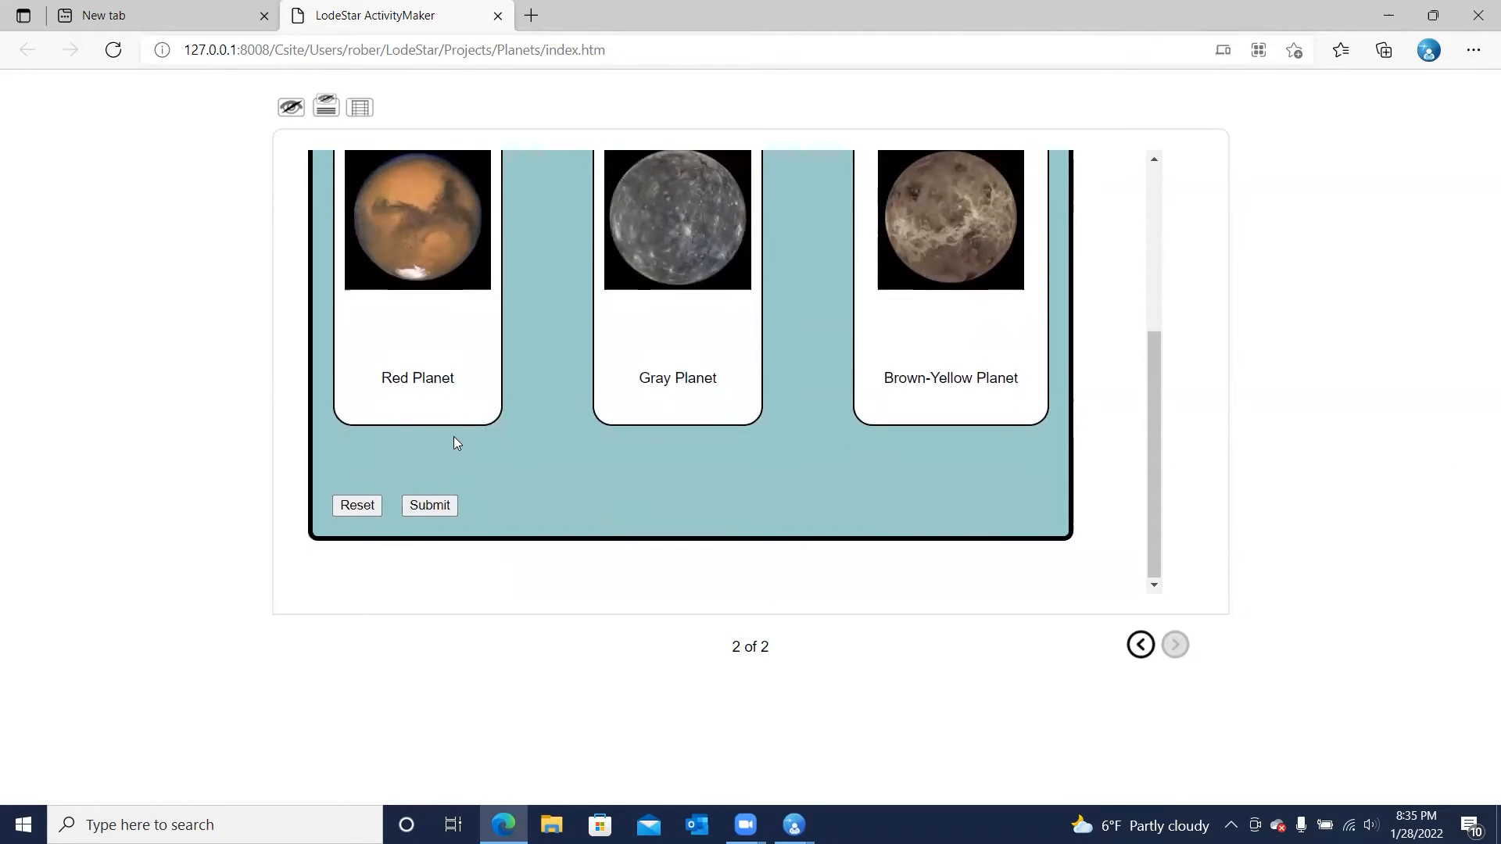
scroll(453, 436, "up", 1)
left_click(360, 573)
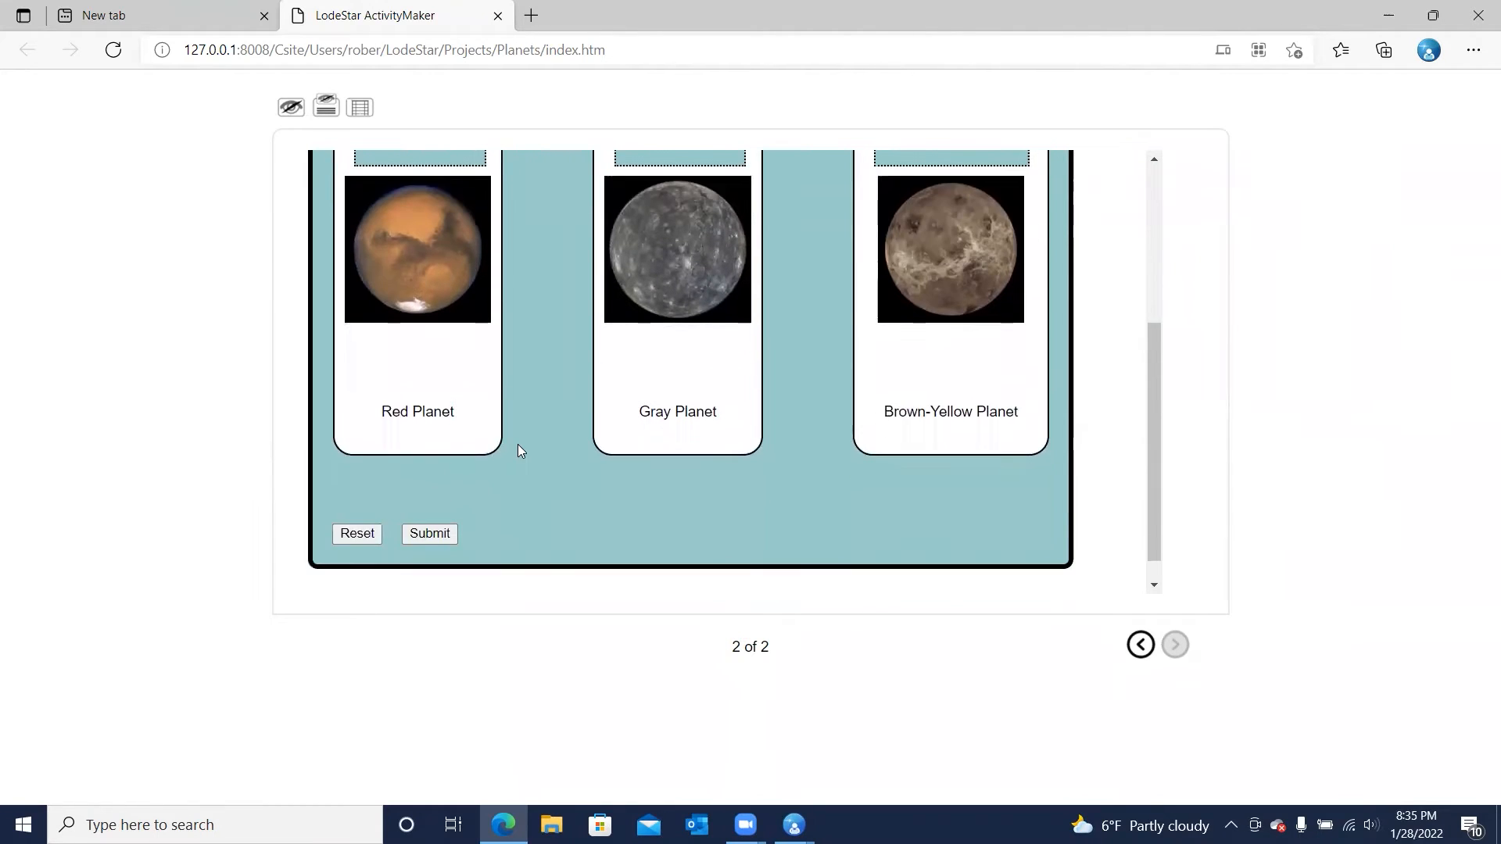
Match Mars, Venus and Mercury to their images again, submit the answers and review the feedback
scroll(518, 444, "up", 4)
left_click_drag(679, 393, 422, 427)
left_click_drag(383, 300, 973, 415)
left_click_drag(367, 291, 696, 409)
scroll(696, 406, "down", 3)
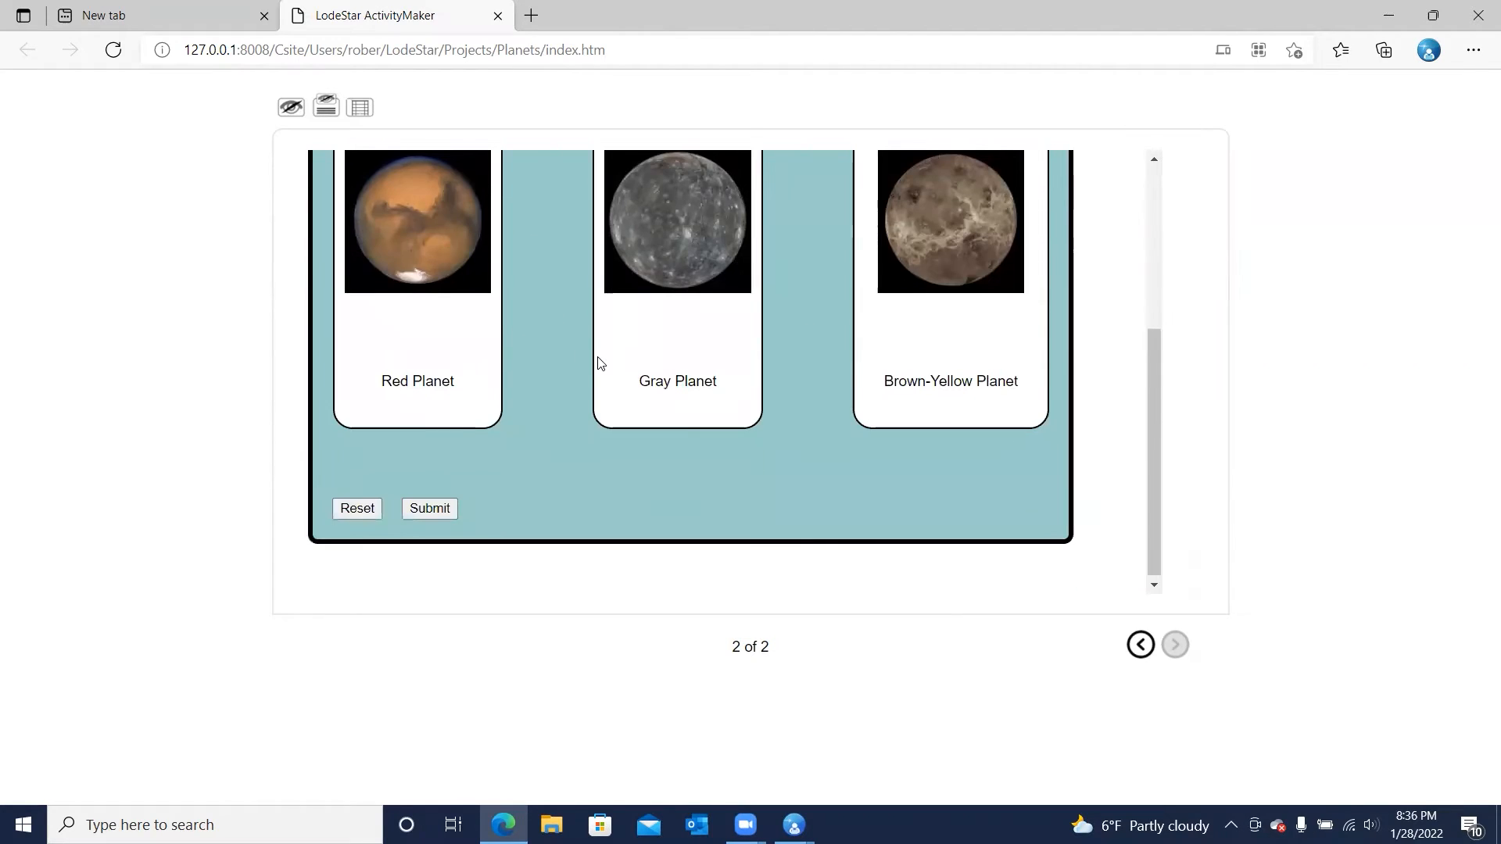
scroll(430, 234, "up", 2)
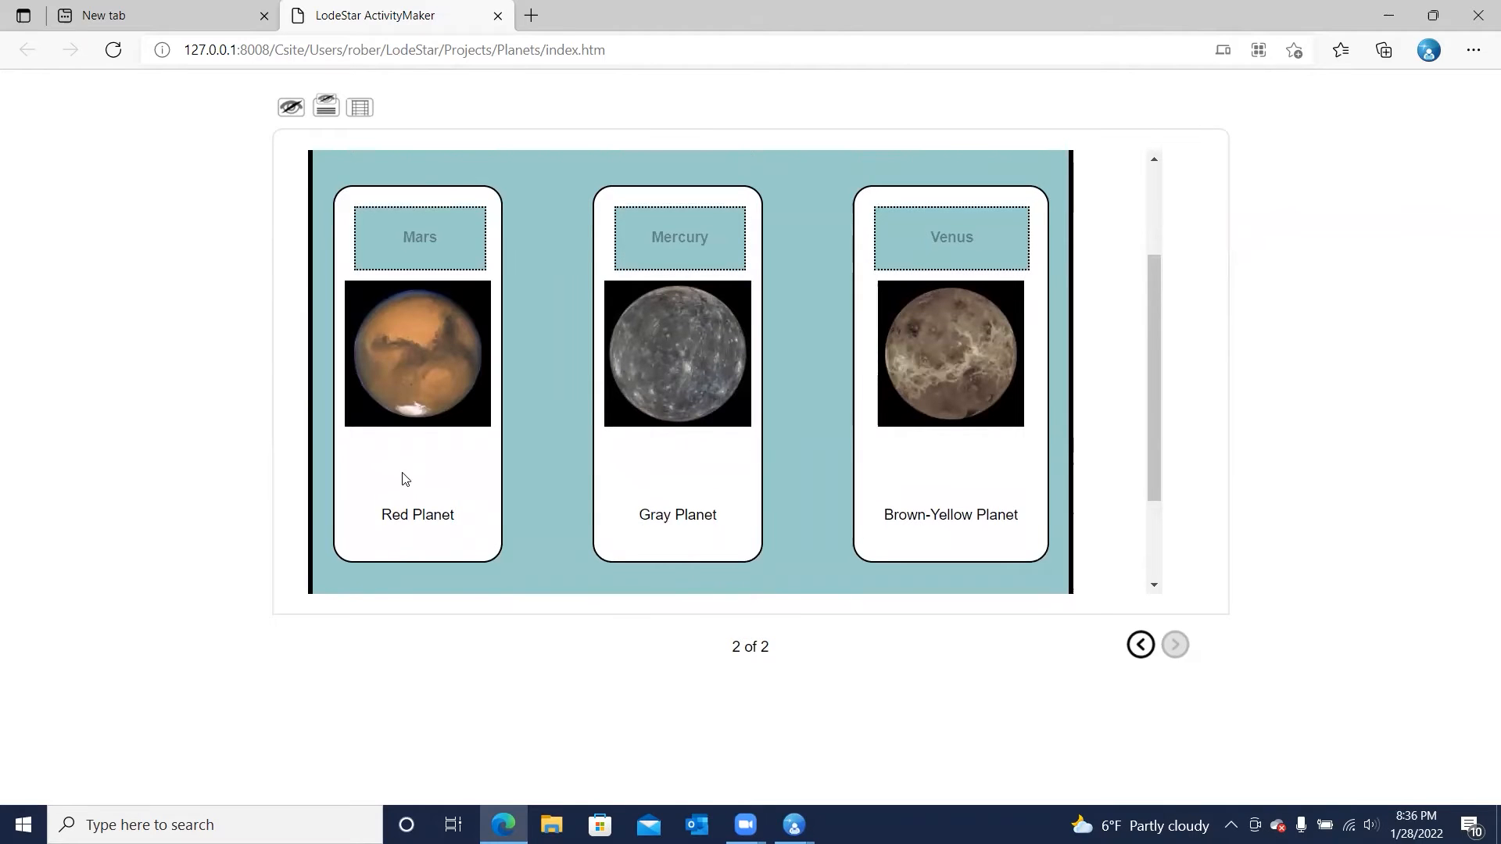
scroll(402, 476, "down", 2)
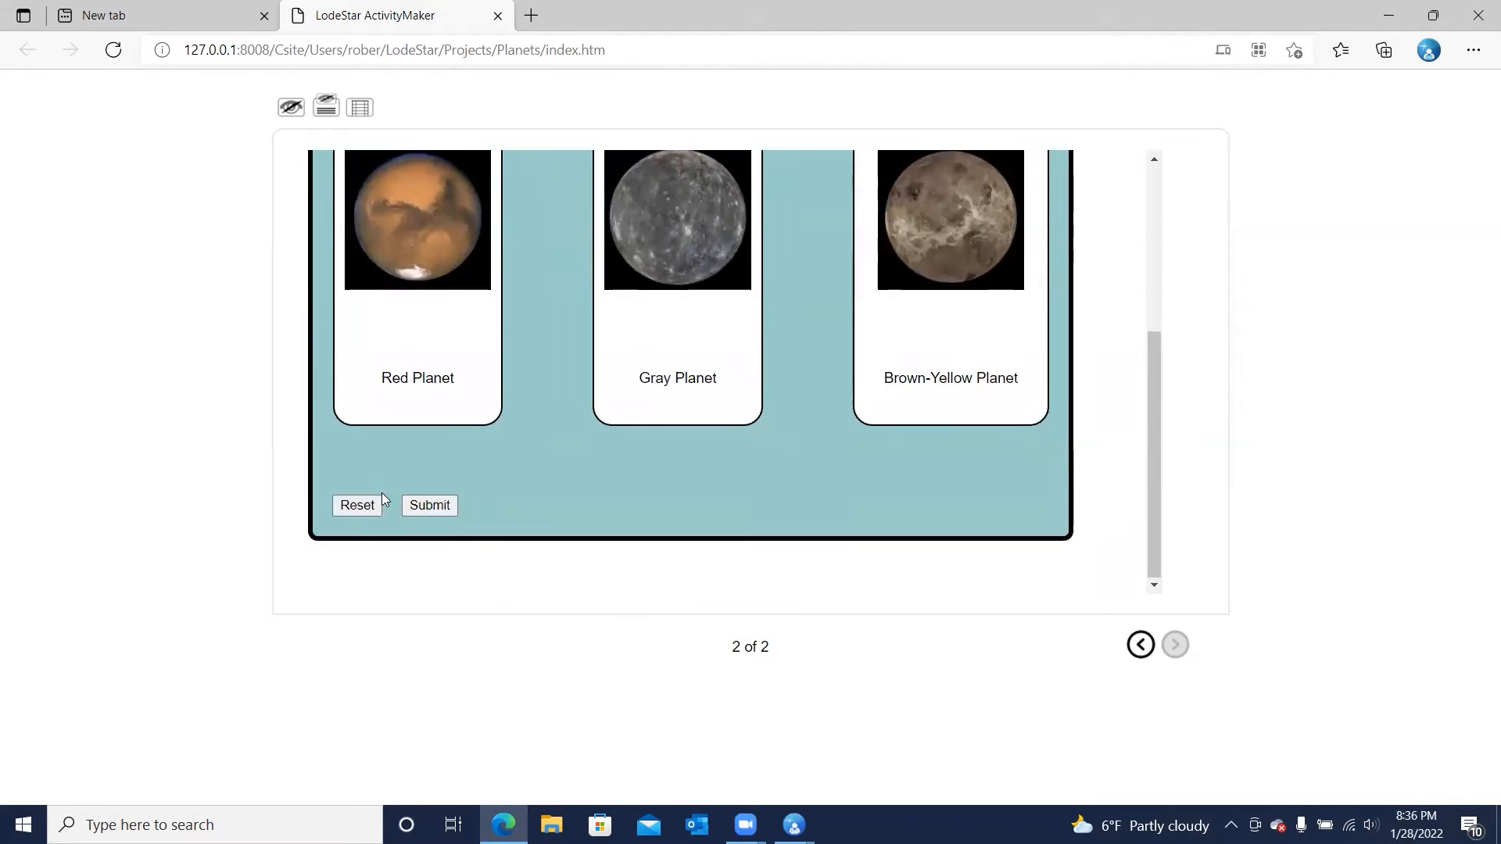
left_click(431, 505)
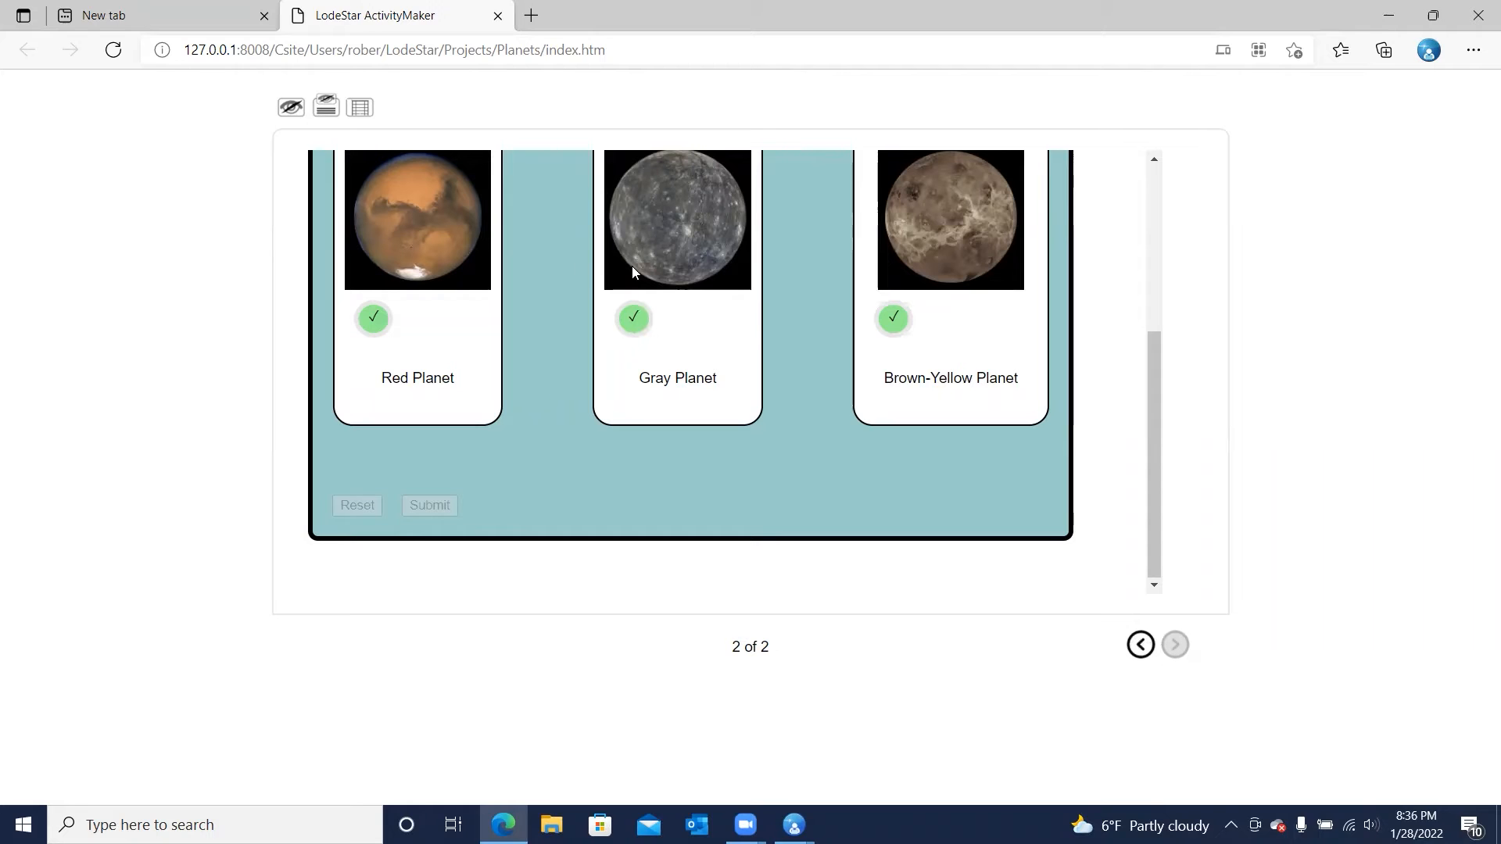
scroll(892, 292, "up", 2)
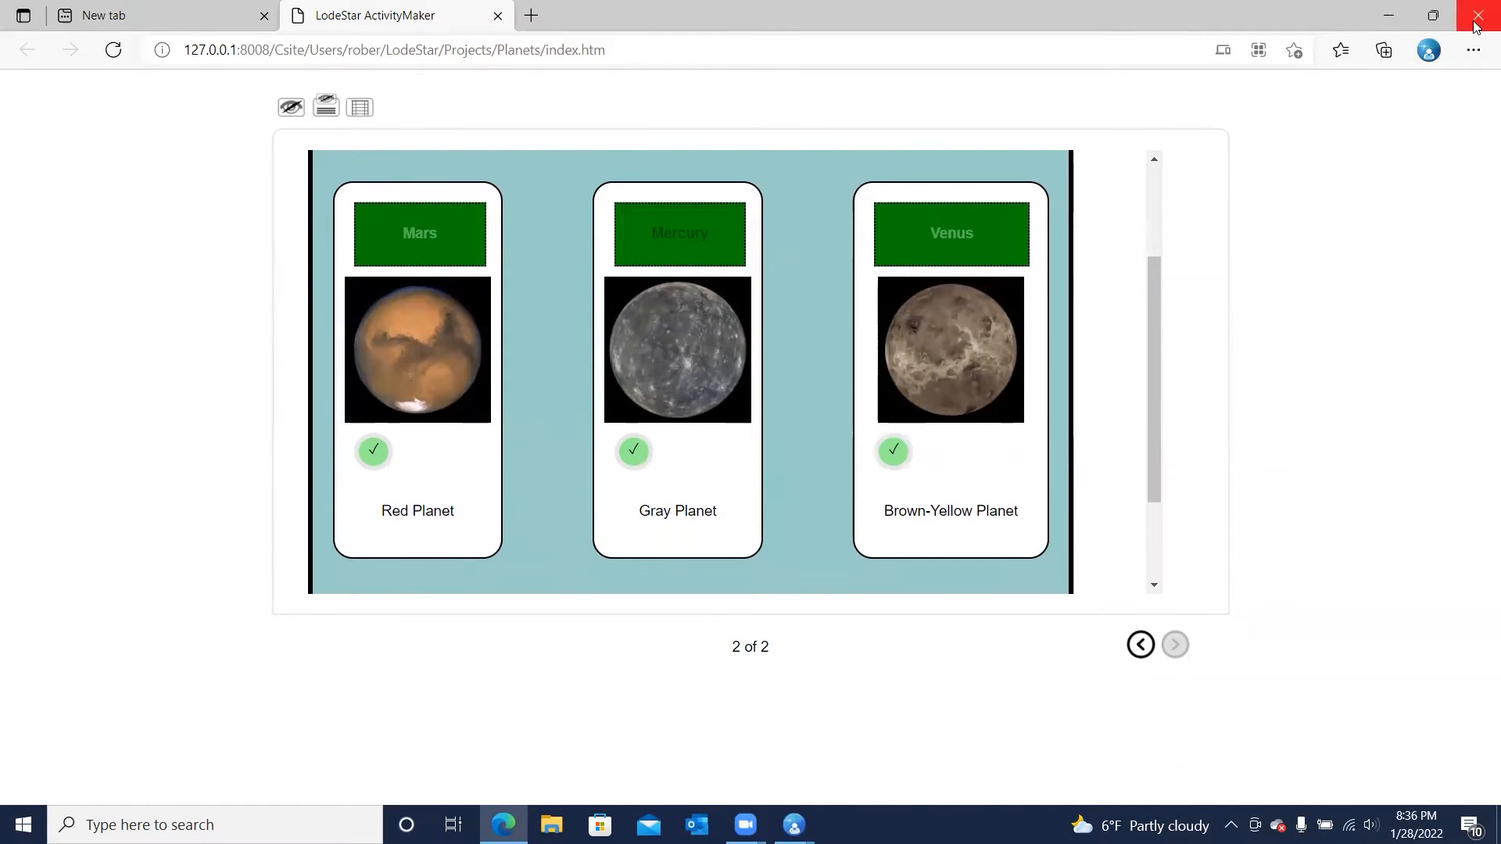
Return to LodeStar and change the Matching widget's justification to space-around
key("alt+Tab")
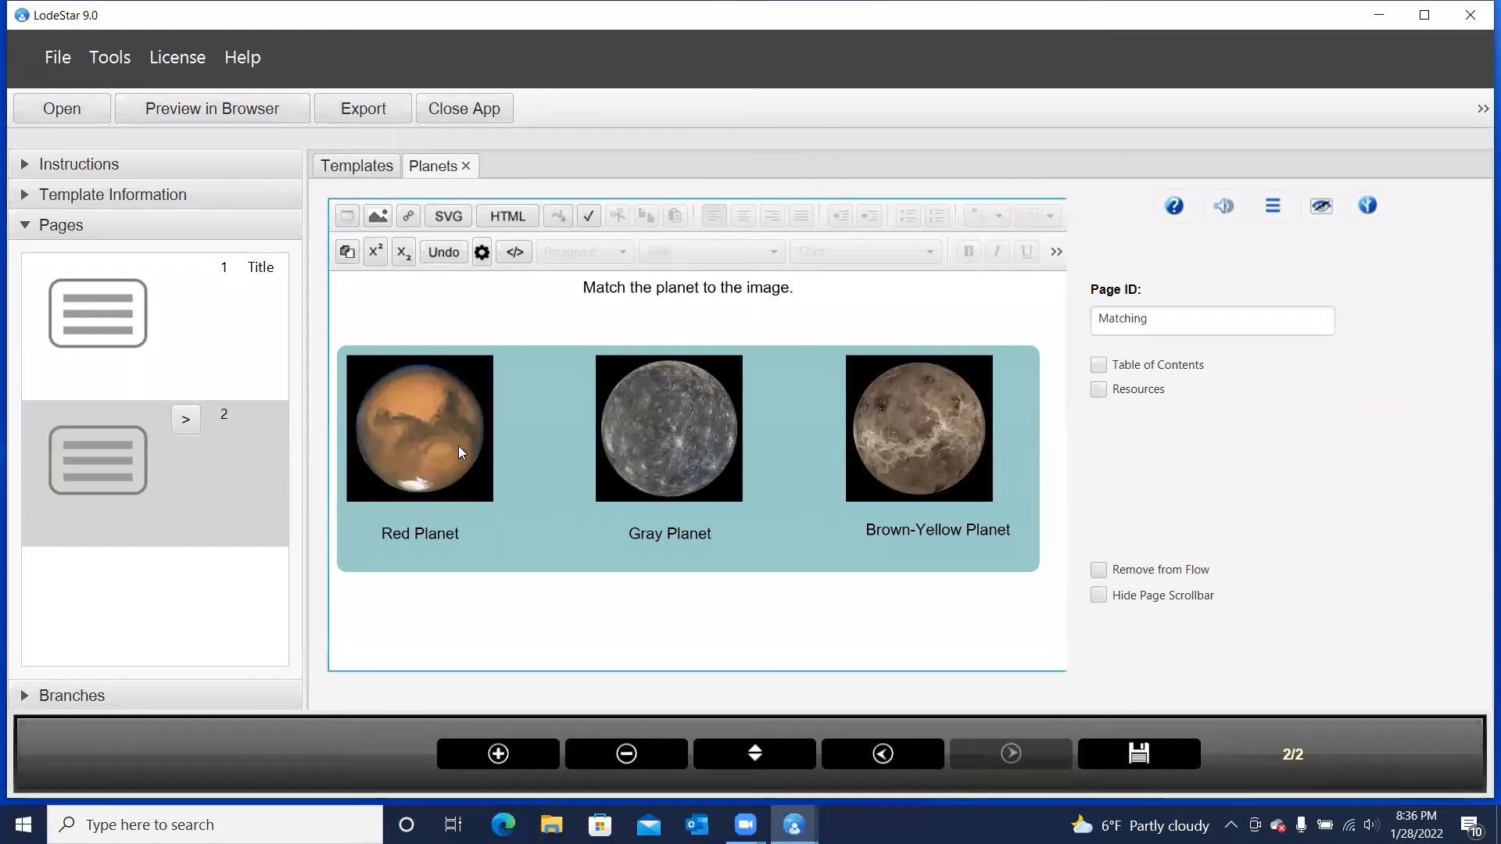
double_click(459, 448)
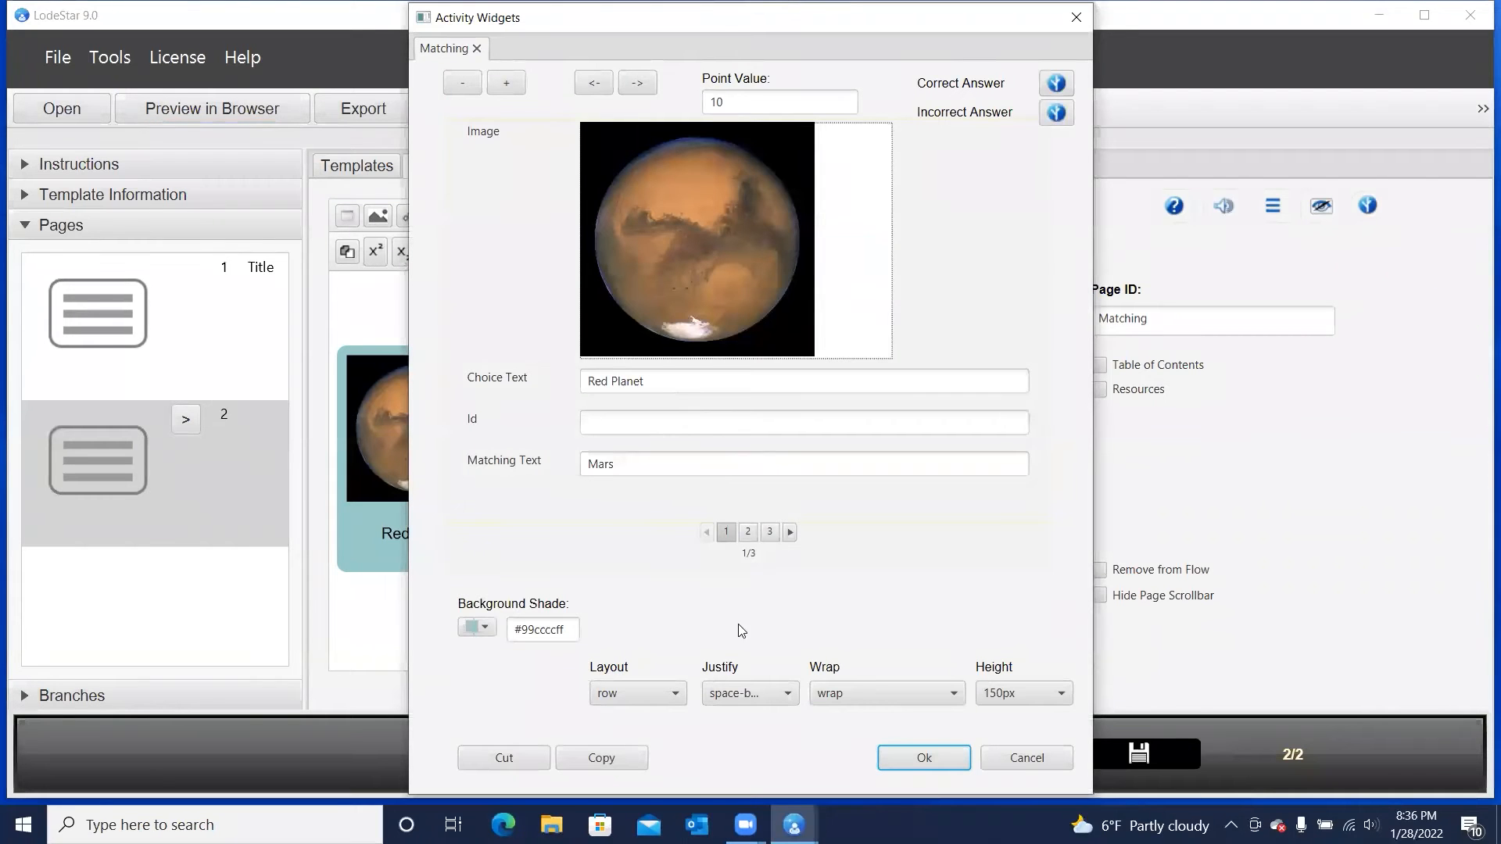
left_click(735, 695)
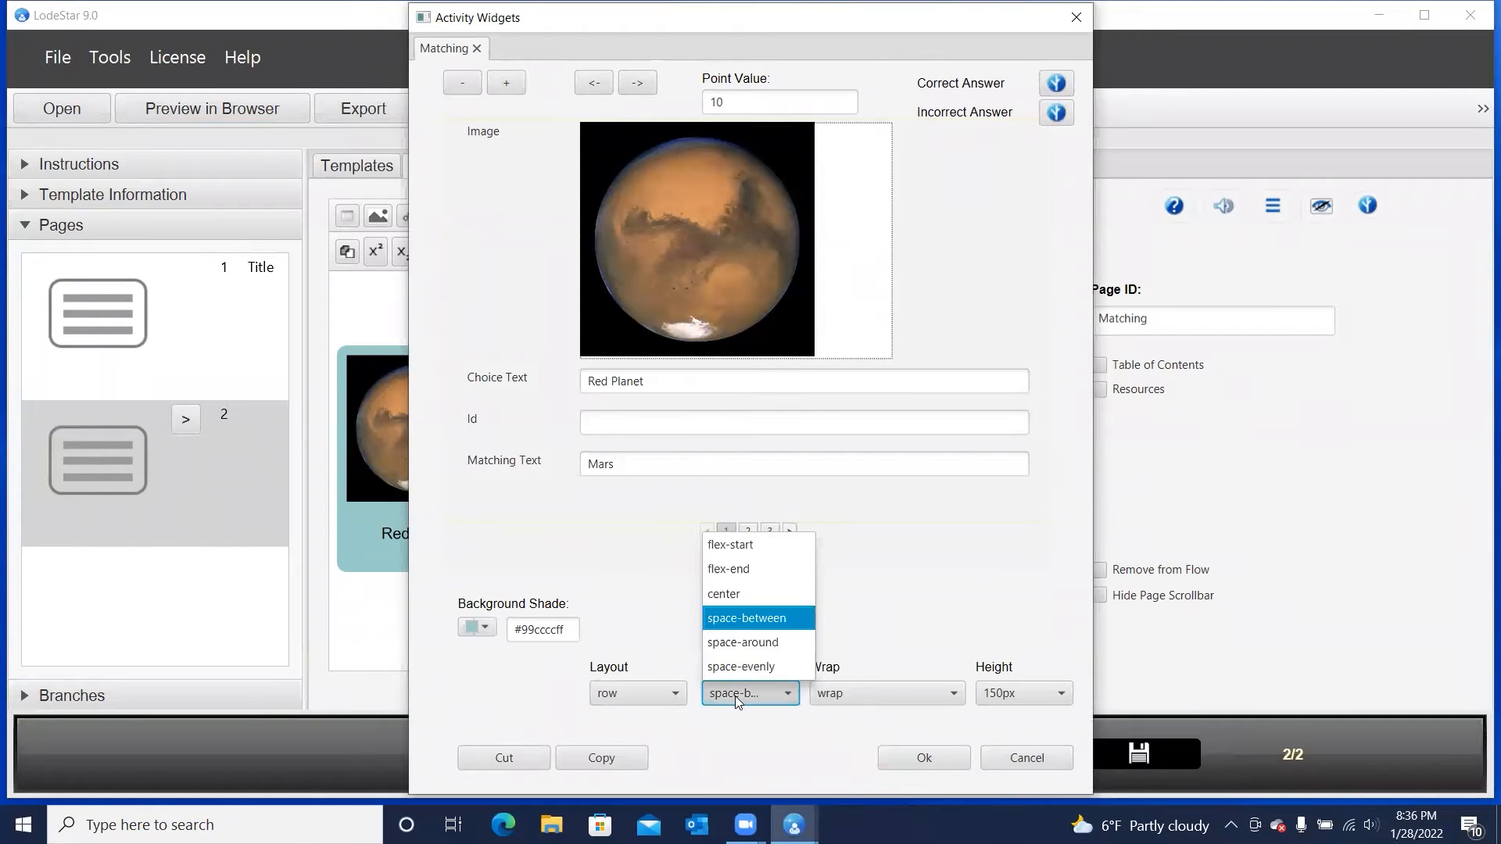
left_click(735, 641)
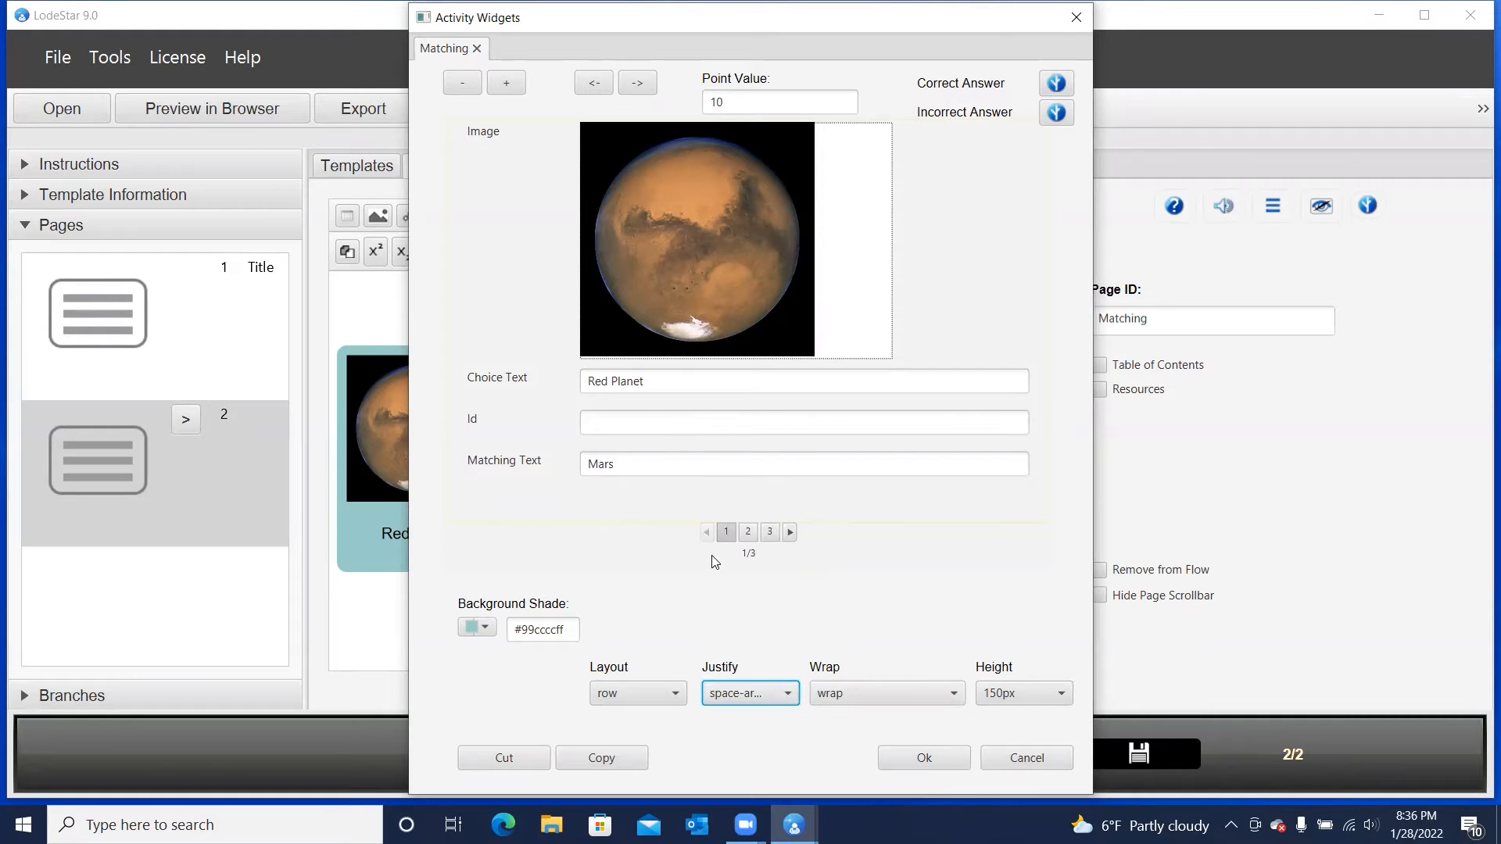
left_click(905, 757)
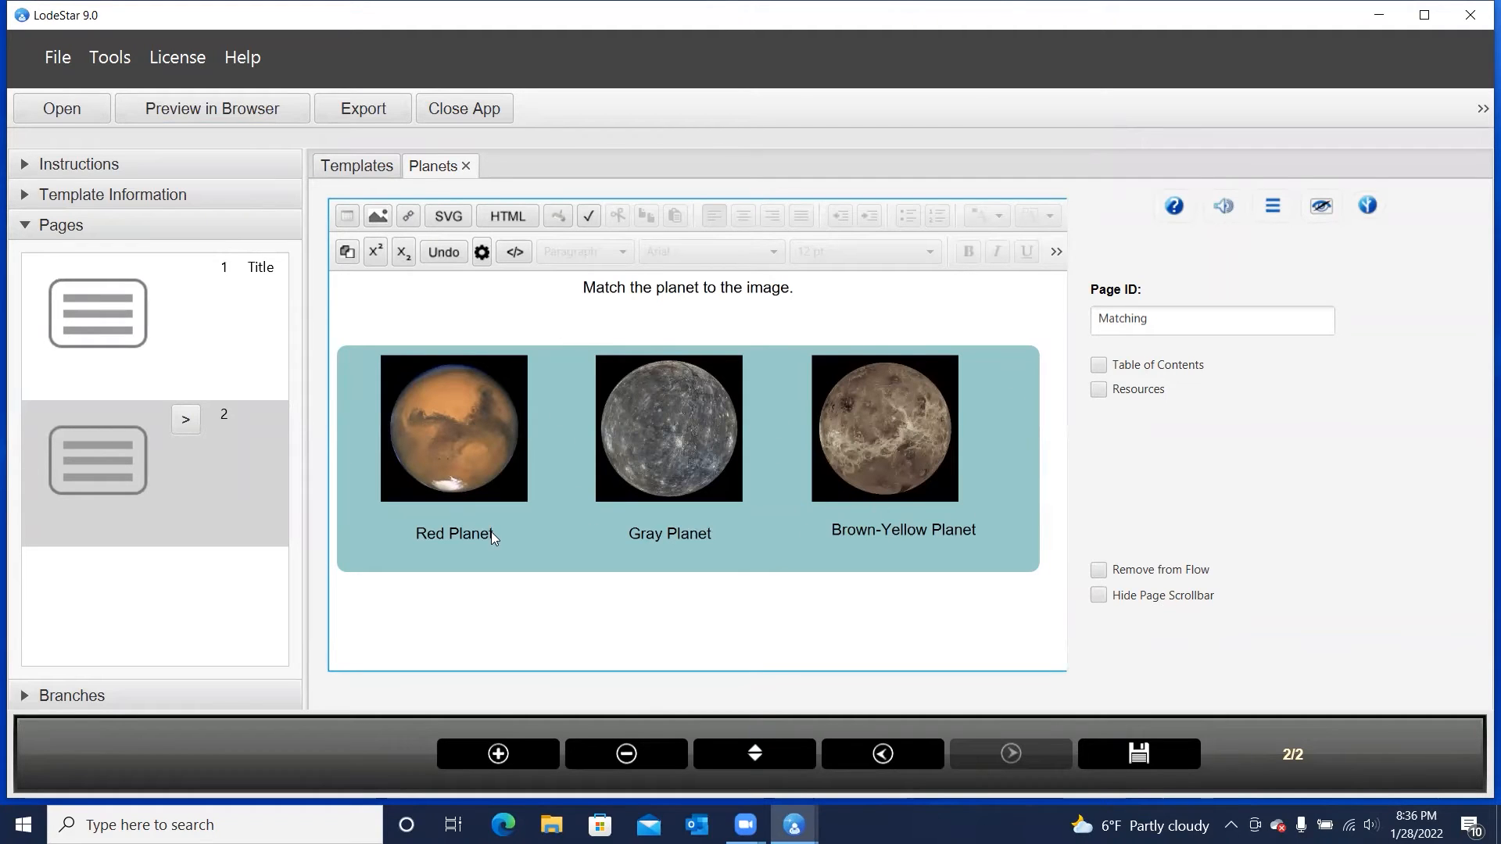
Save and preview the updated Planets project in the browser, advancing to page 2 to check the new spacing
left_click(255, 120)
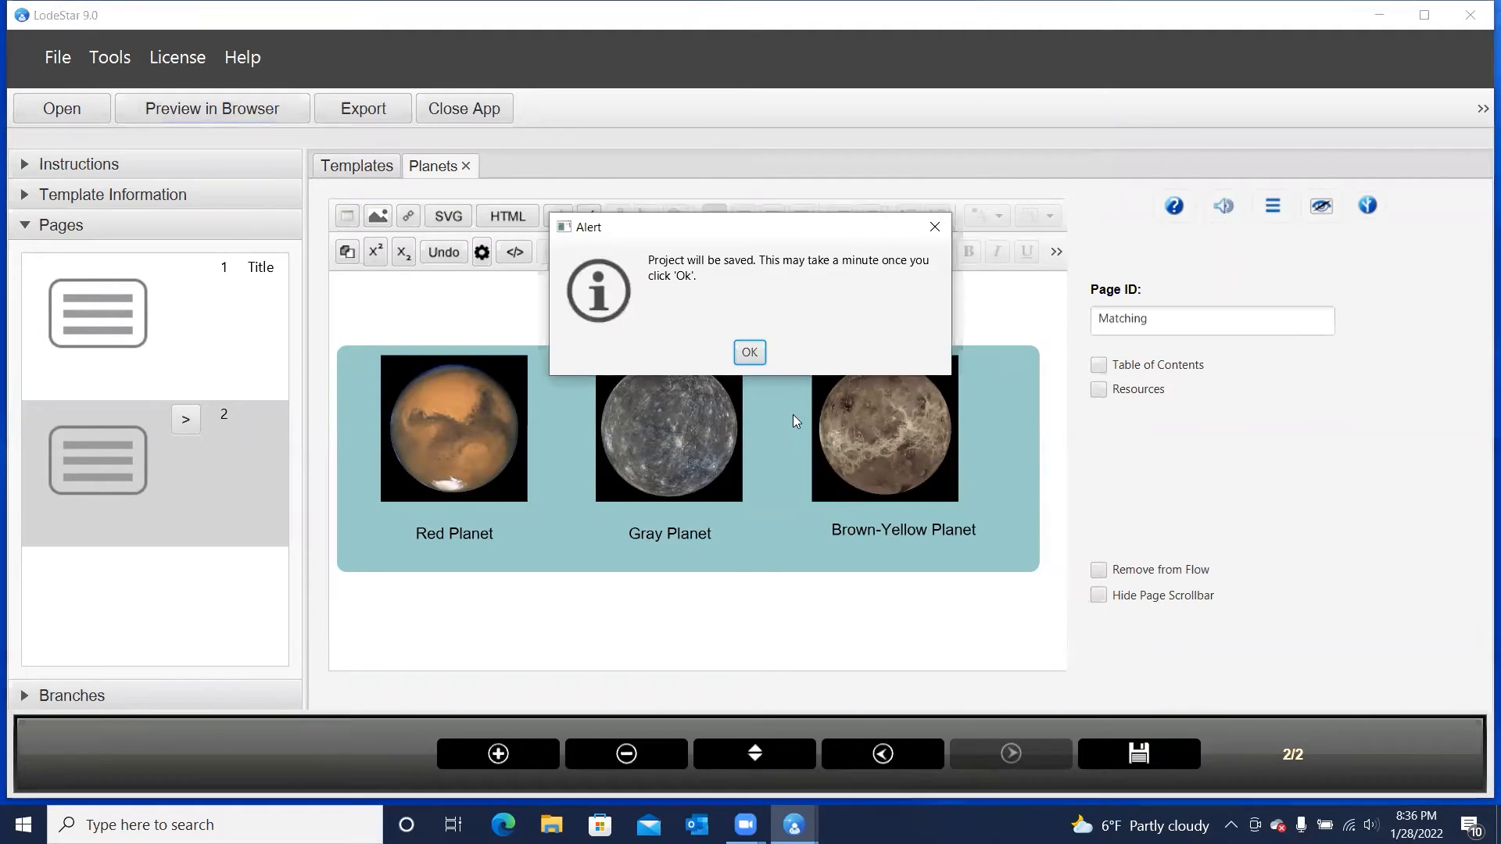
left_click(748, 353)
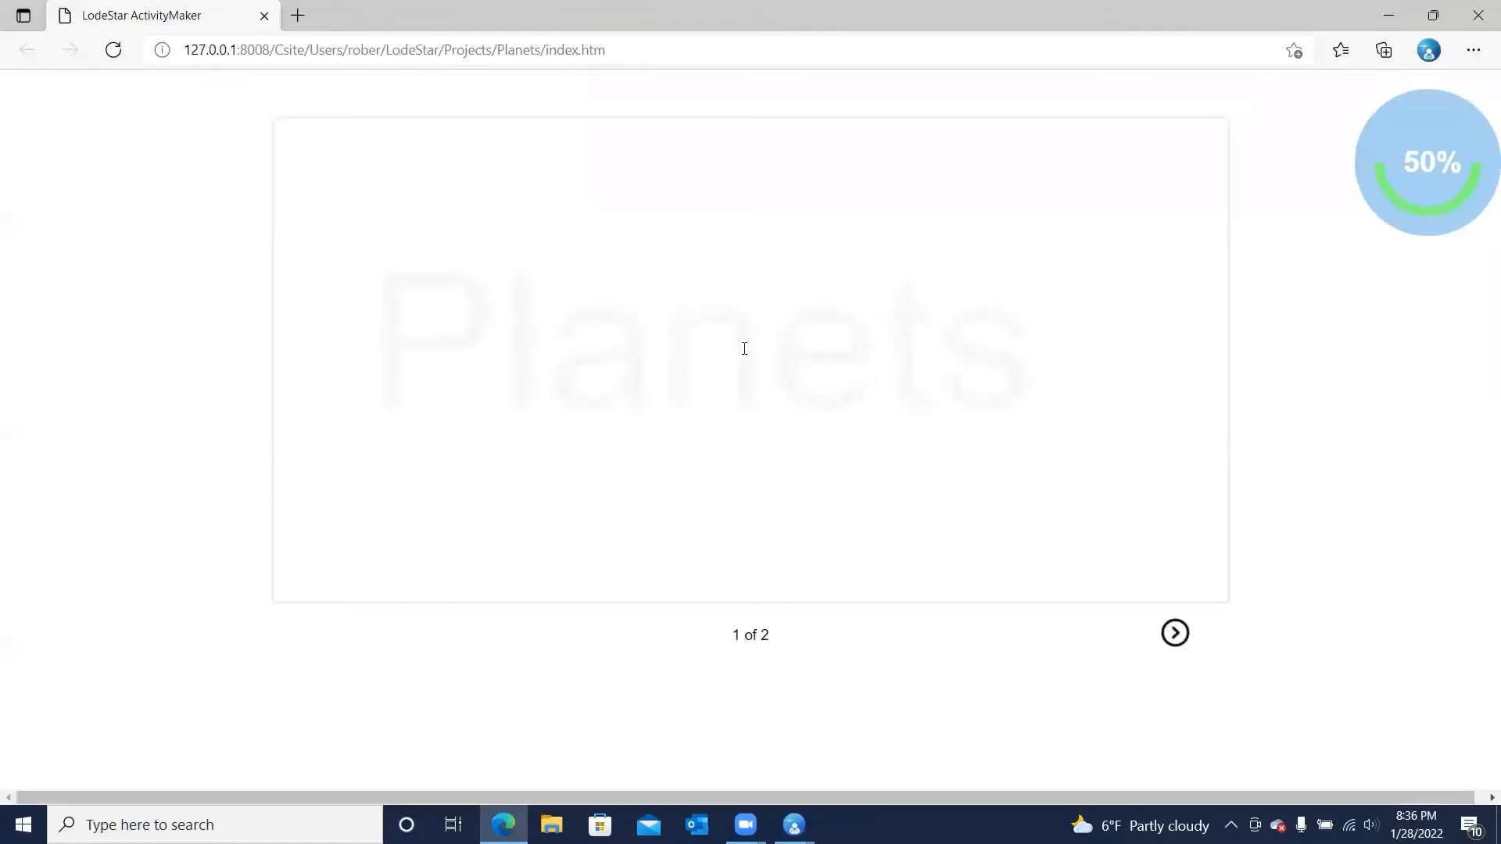
left_click(1181, 654)
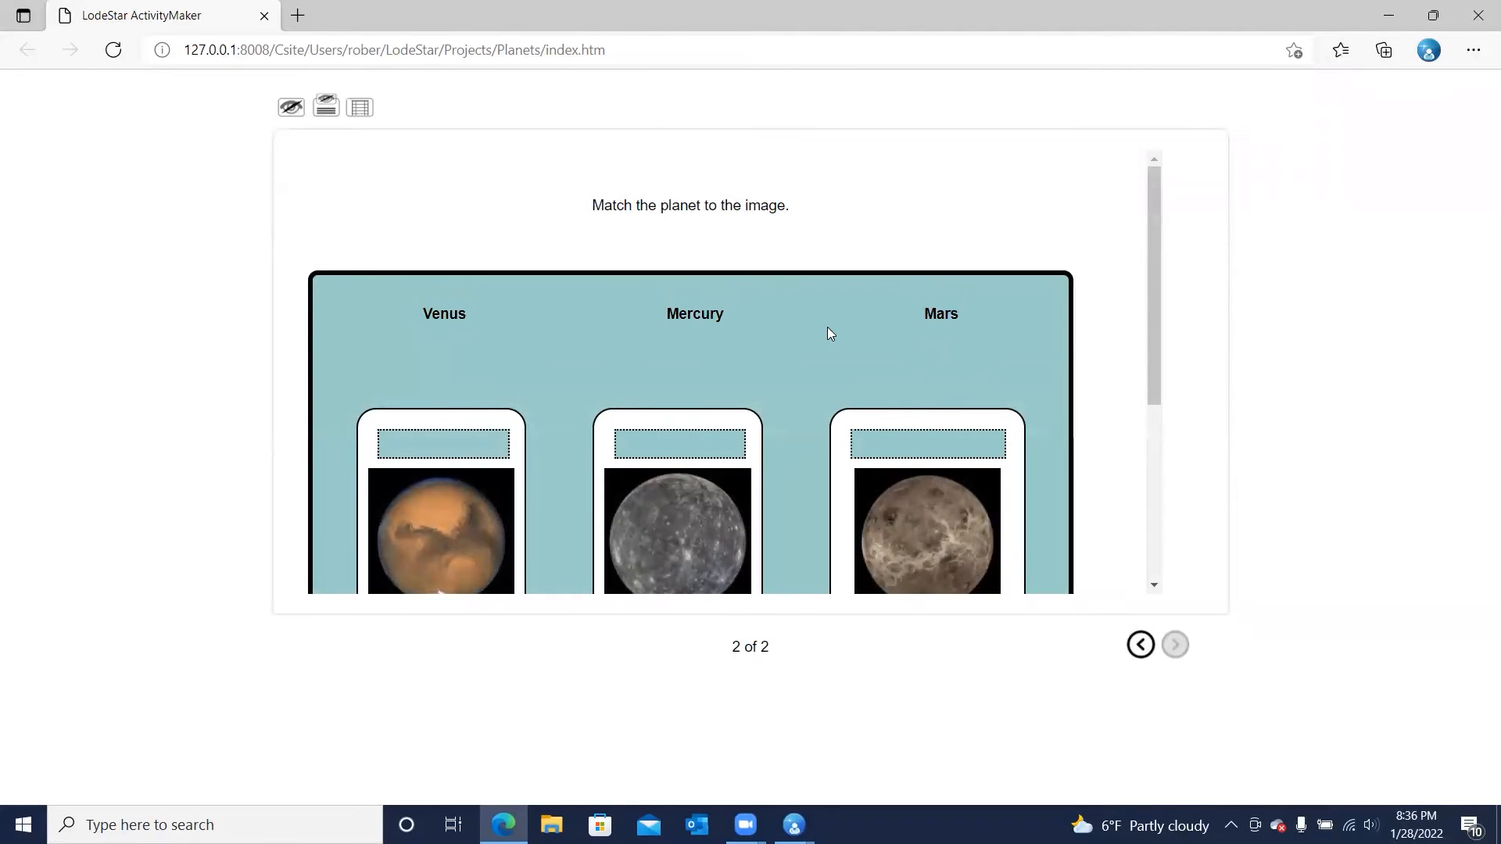
Examine the planet names and images on the previewed matching page, then close the browser preview
scroll(903, 327, "down", 2)
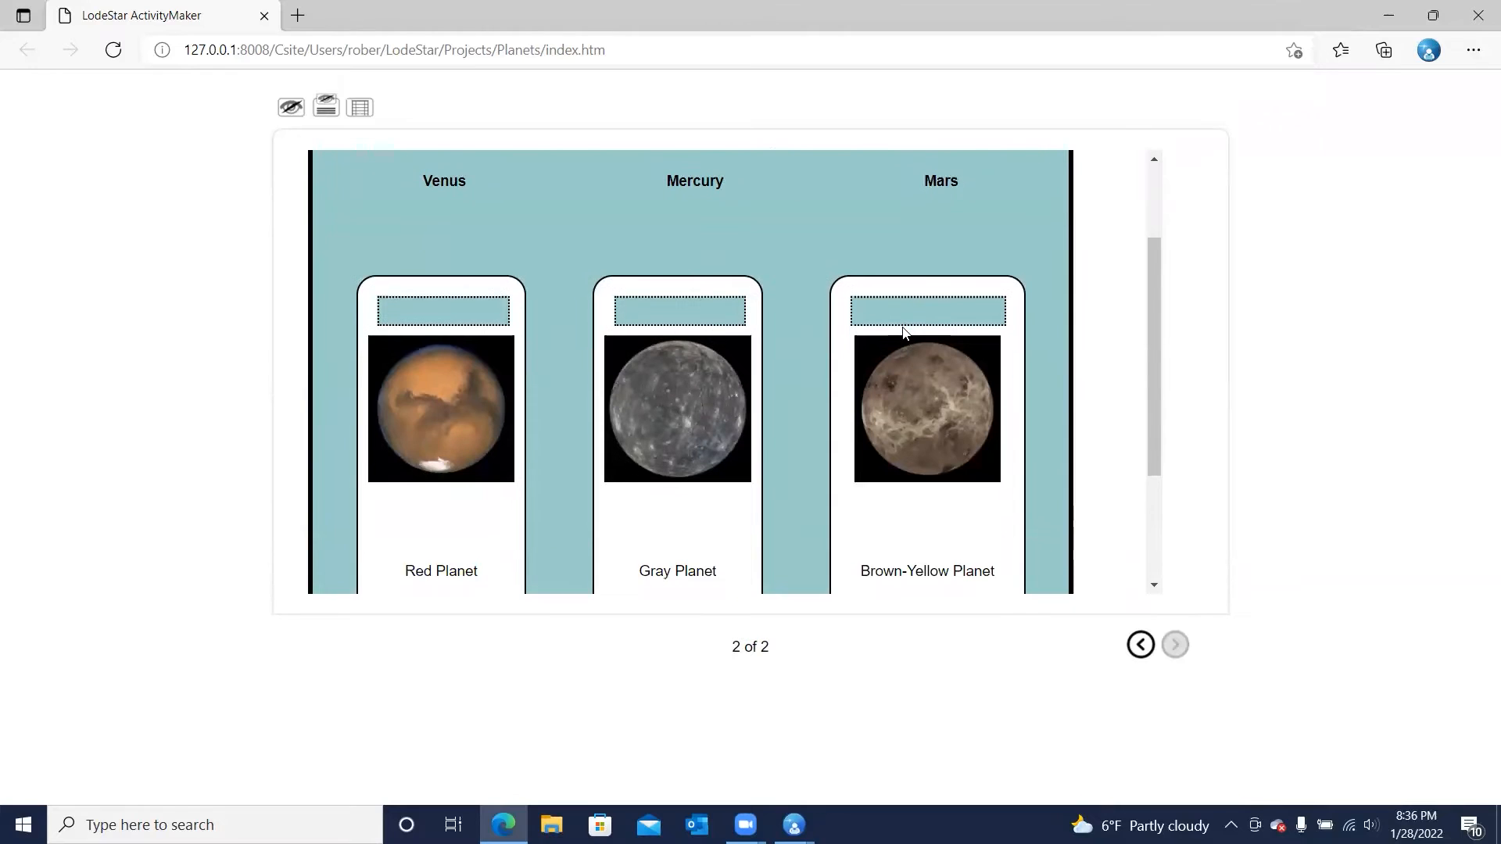
scroll(587, 251, "up", 2)
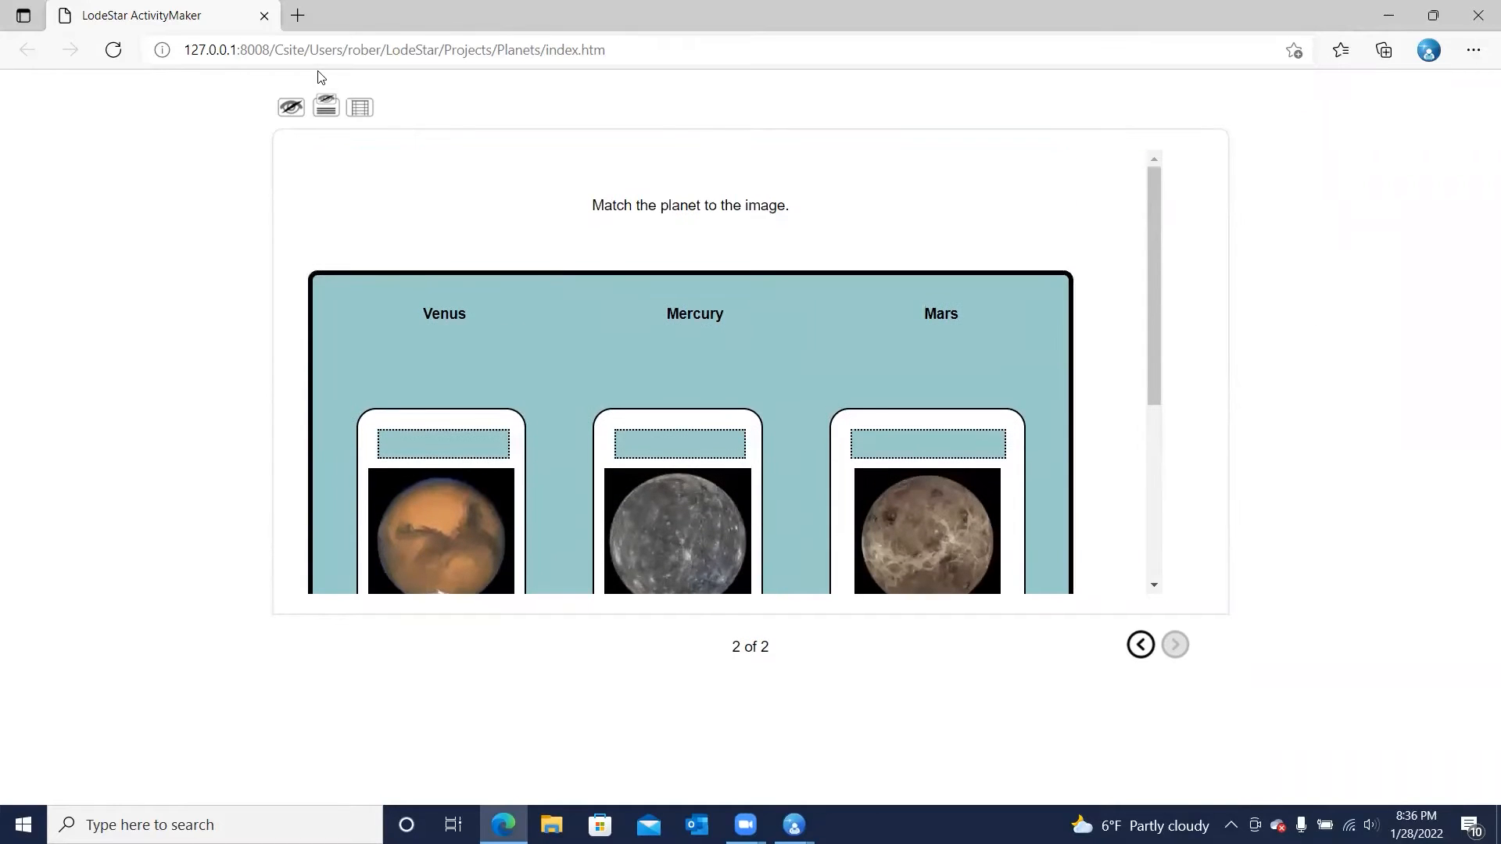
left_click(793, 825)
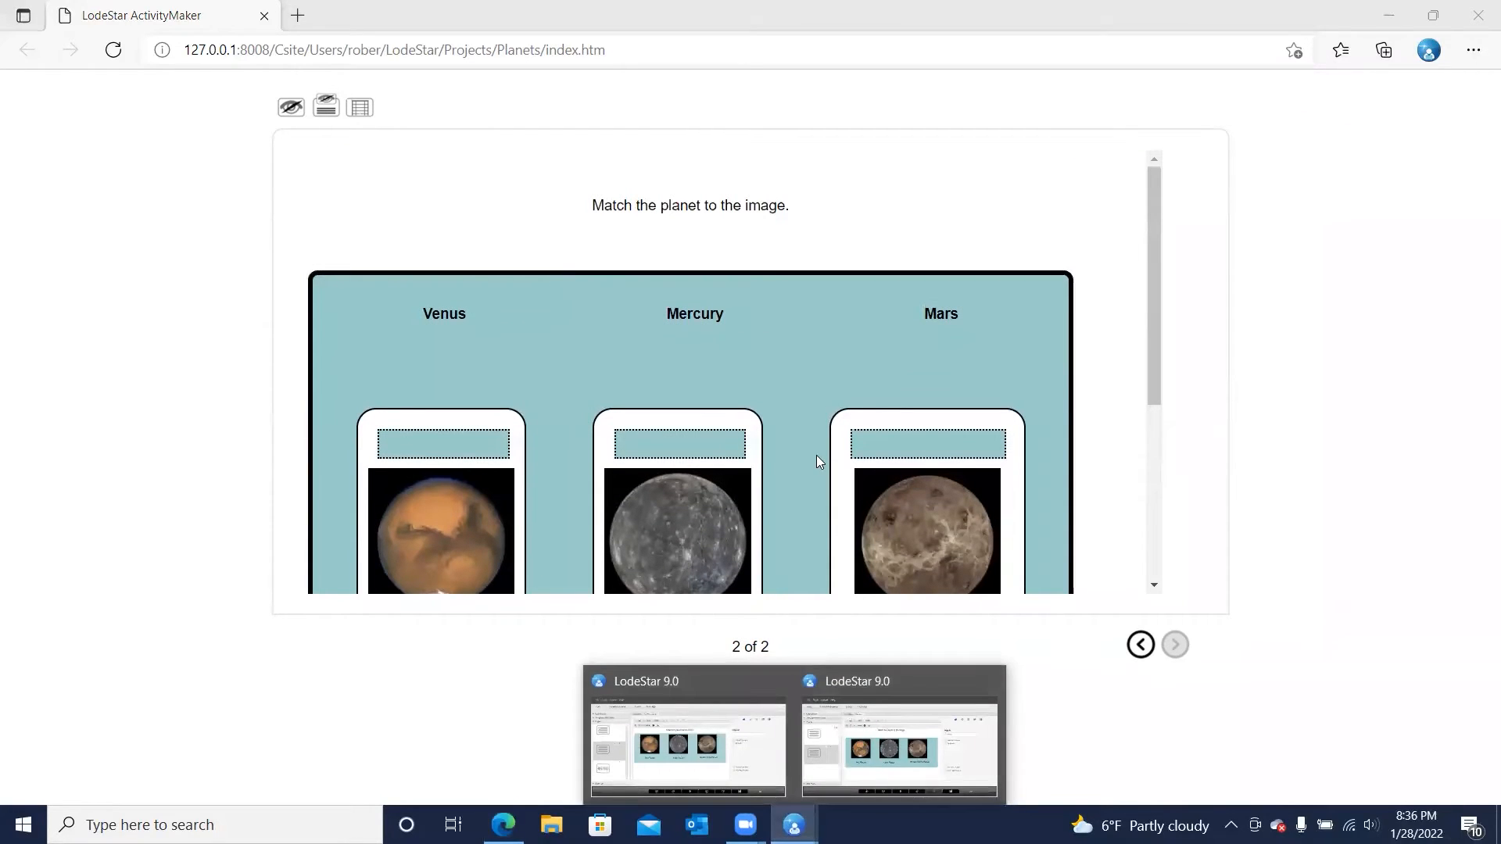
left_click(673, 715)
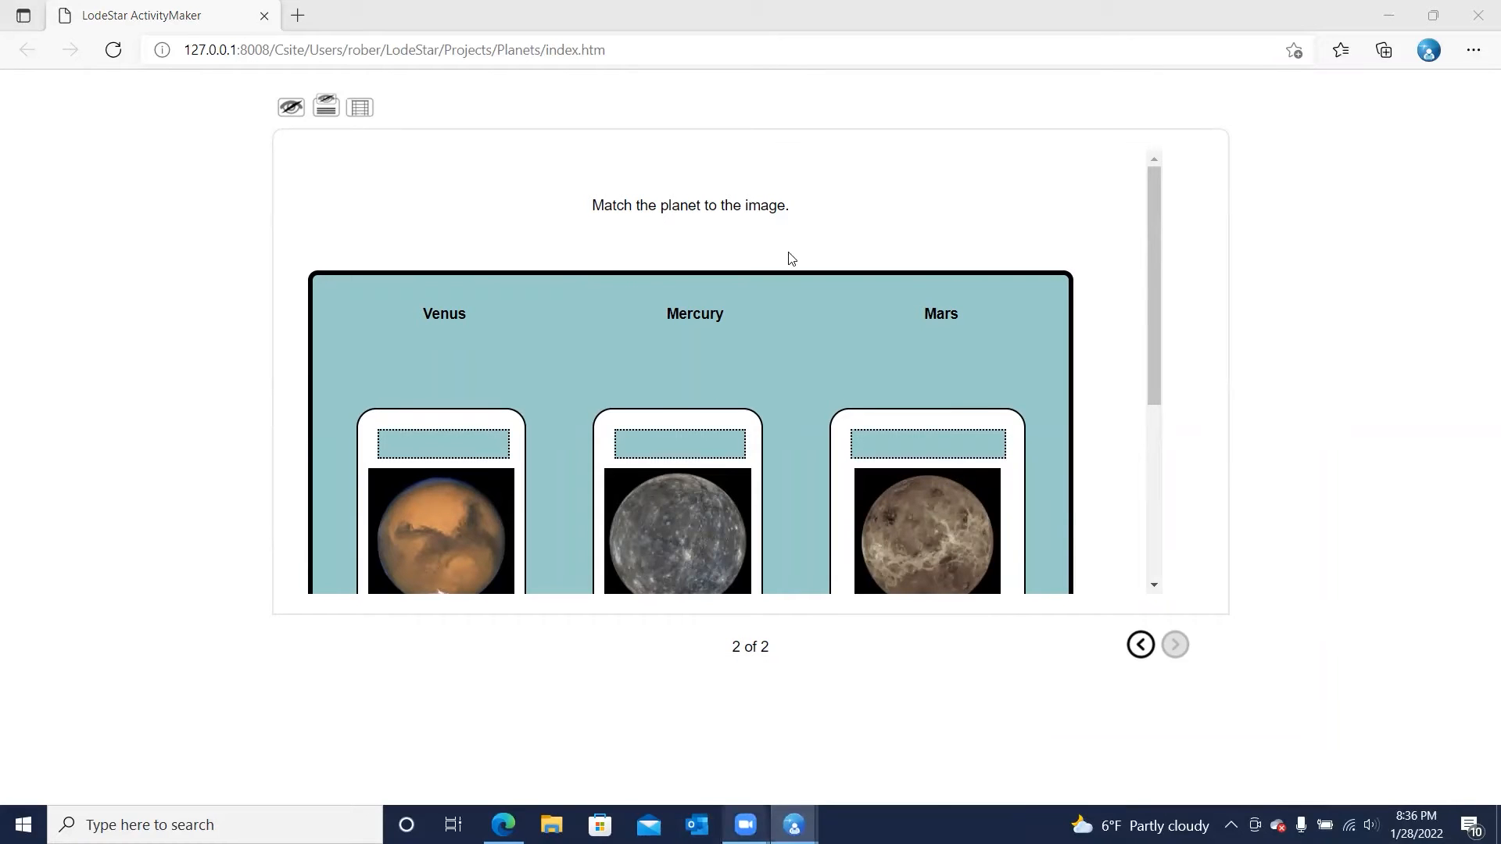
left_click(1477, 15)
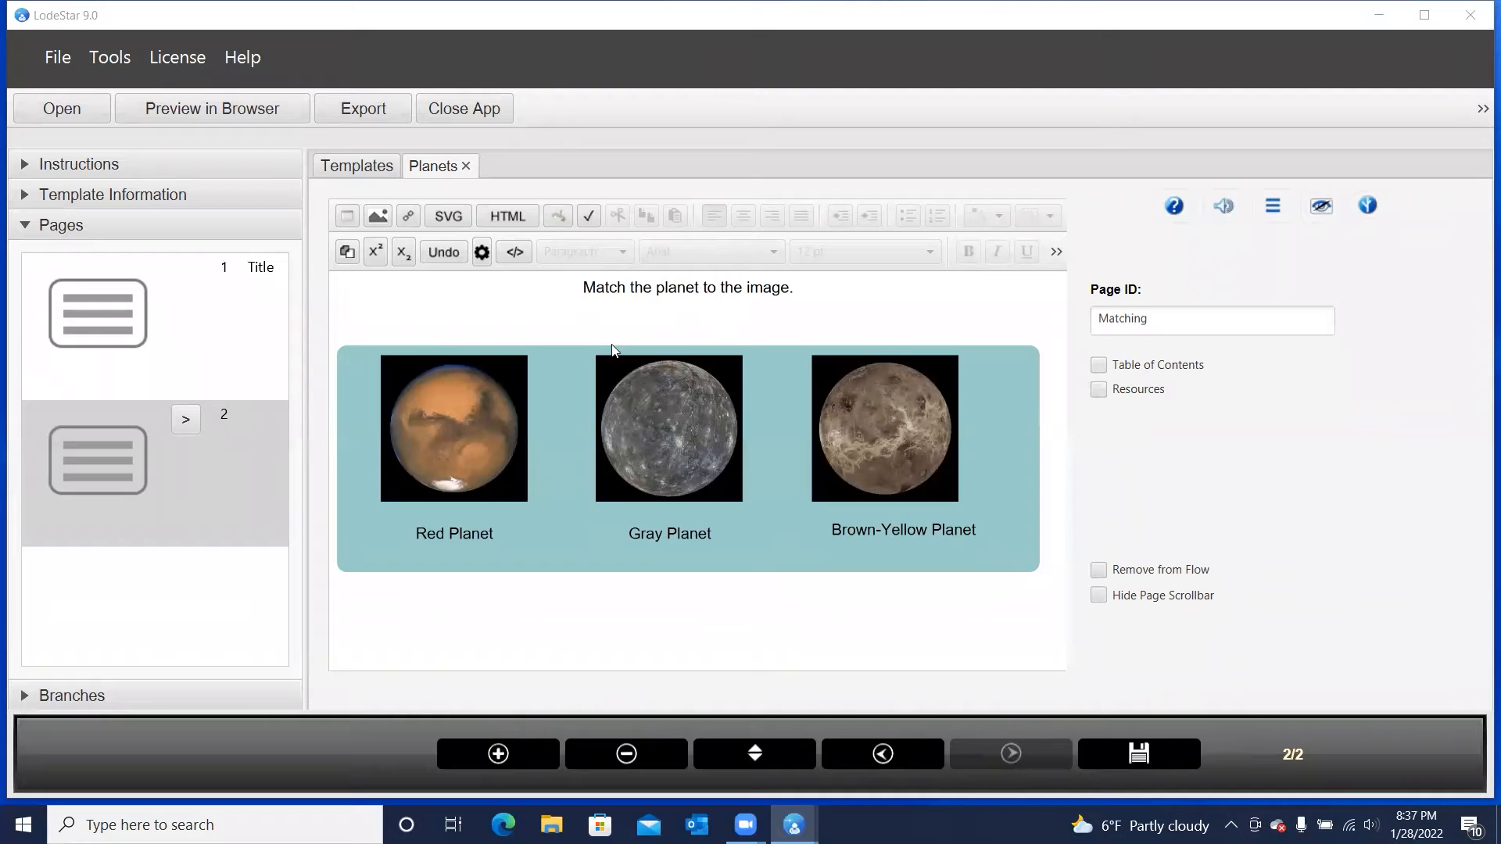
Review the Matching widget's point value and answer feedback settings, and close them without making changes
double_click(692, 439)
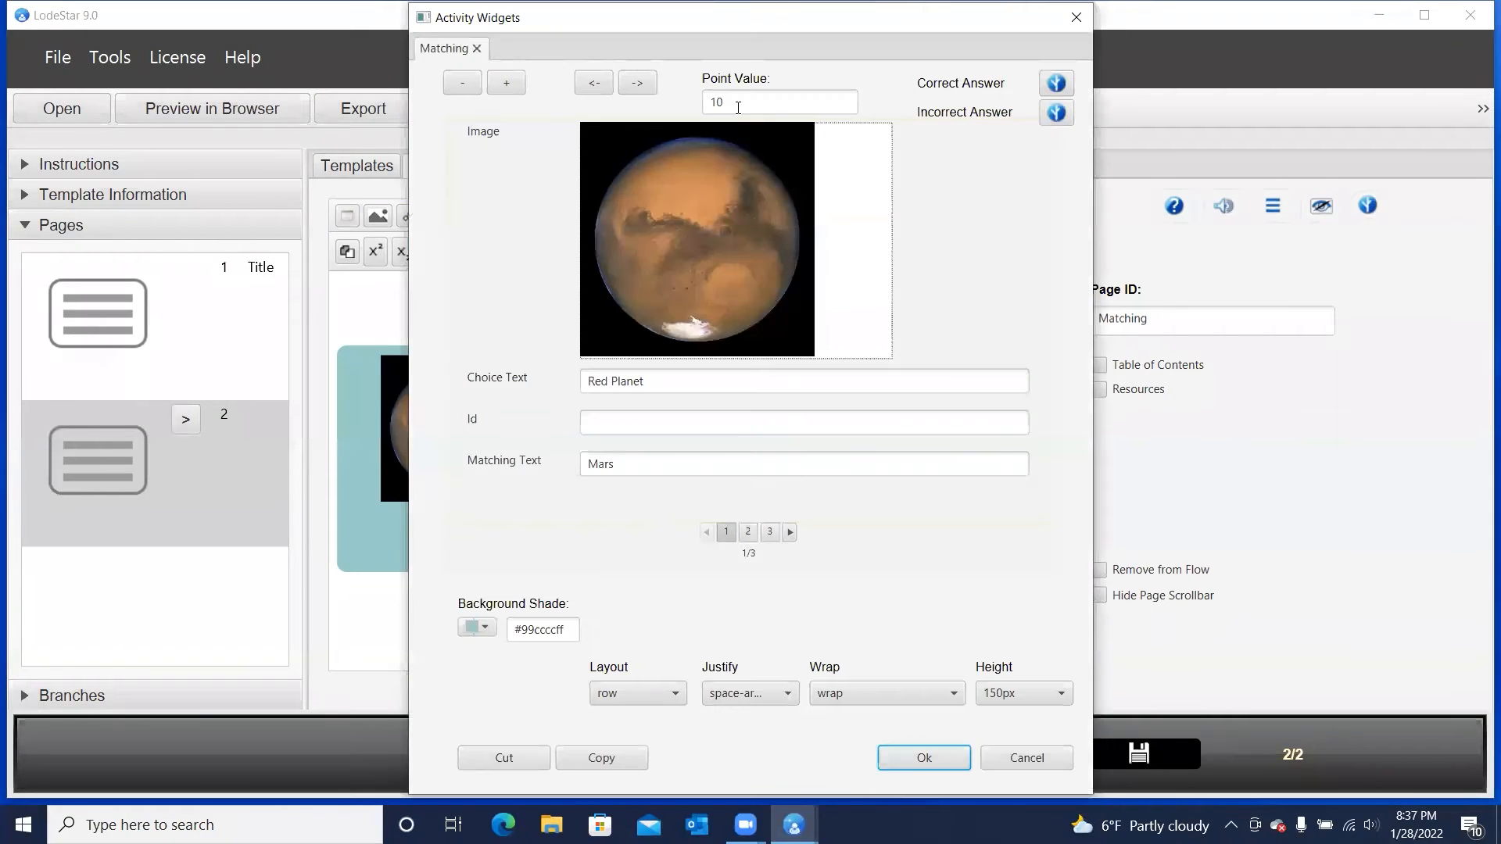
left_click(1020, 756)
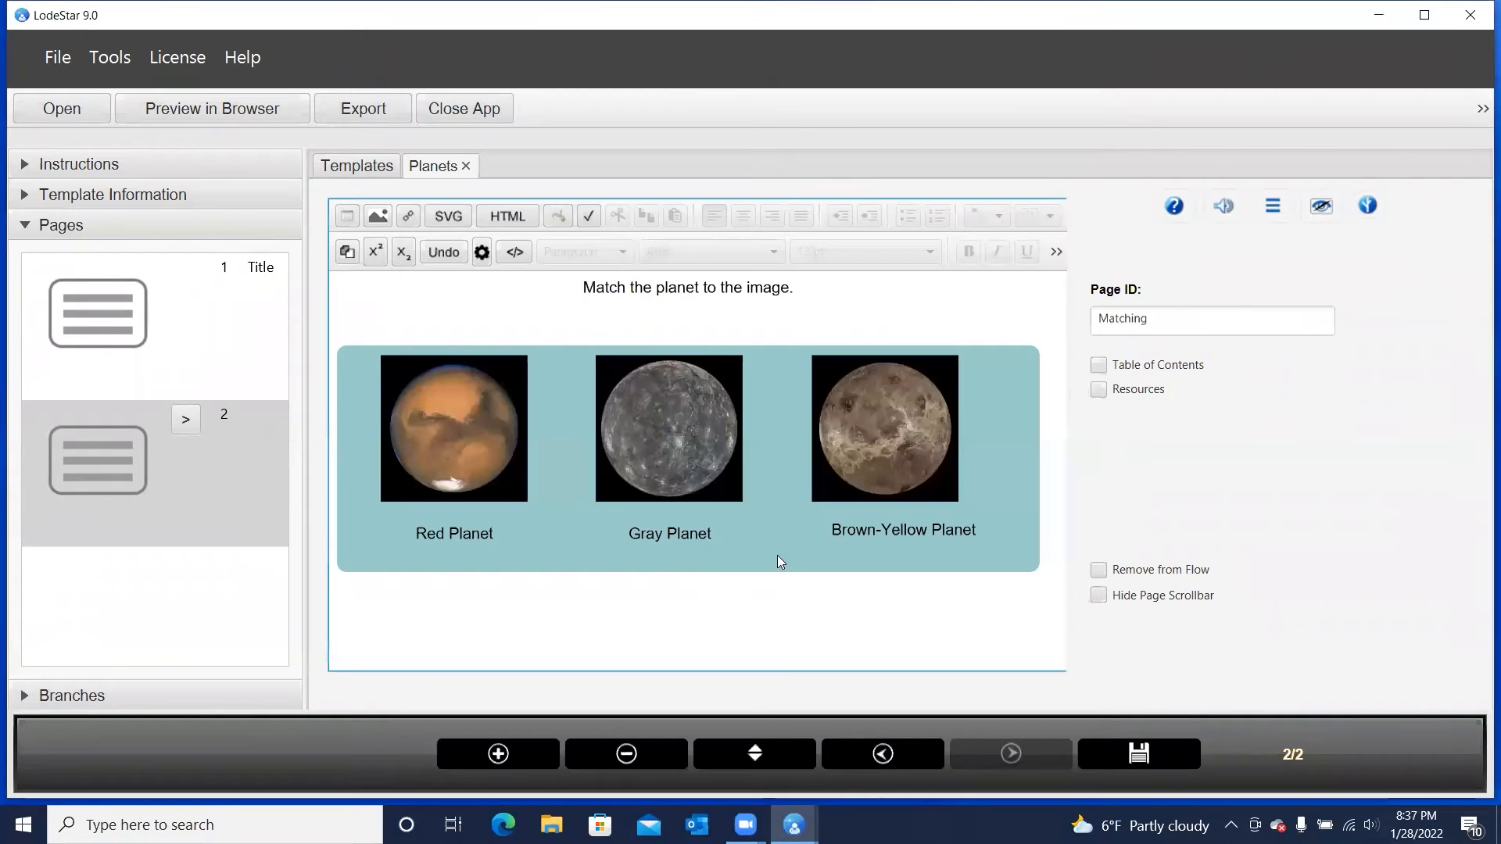
double_click(726, 449)
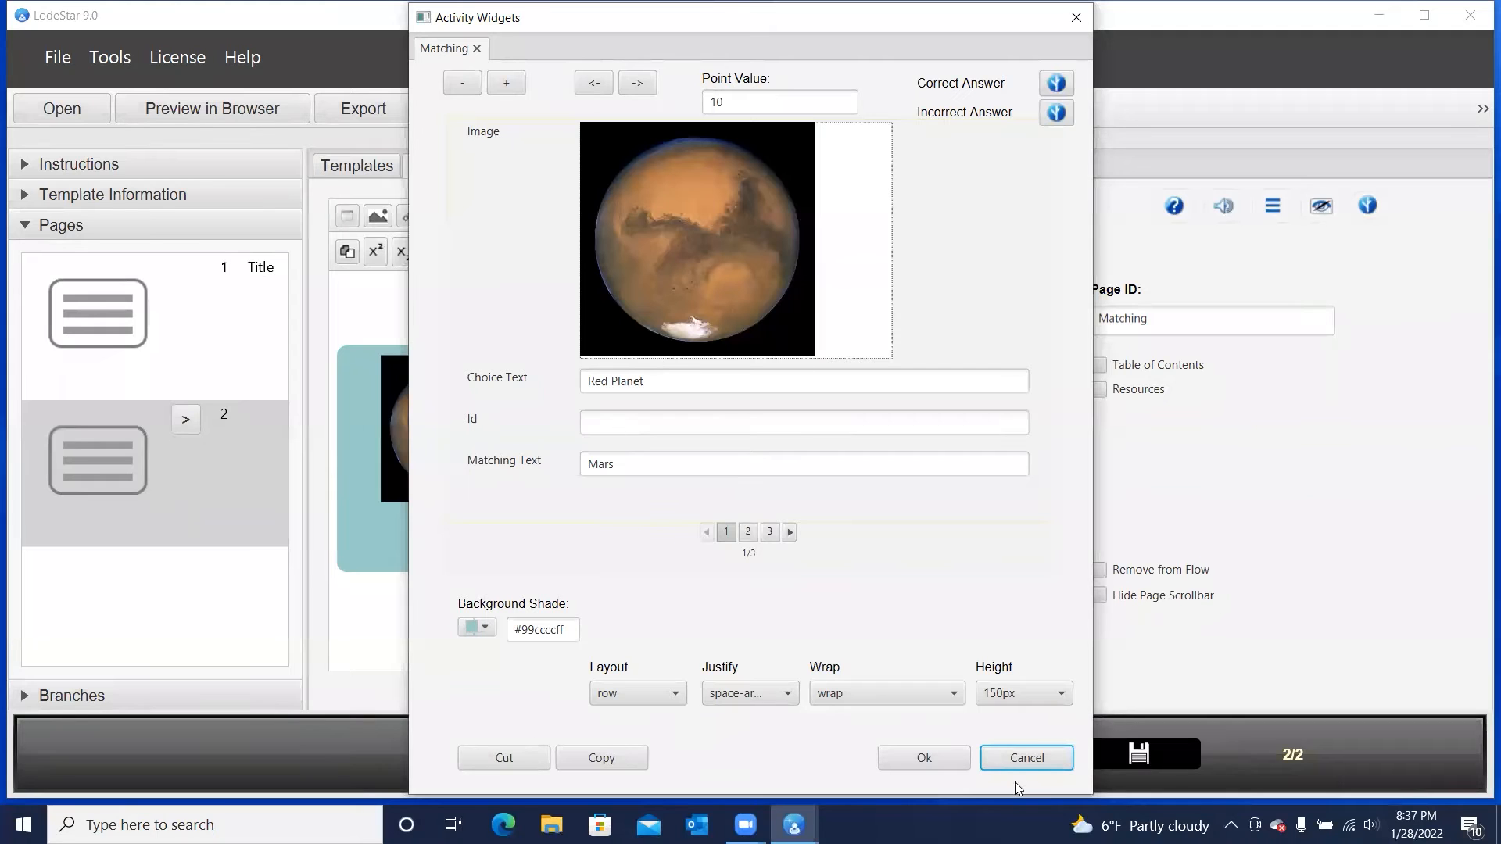
left_click(1024, 751)
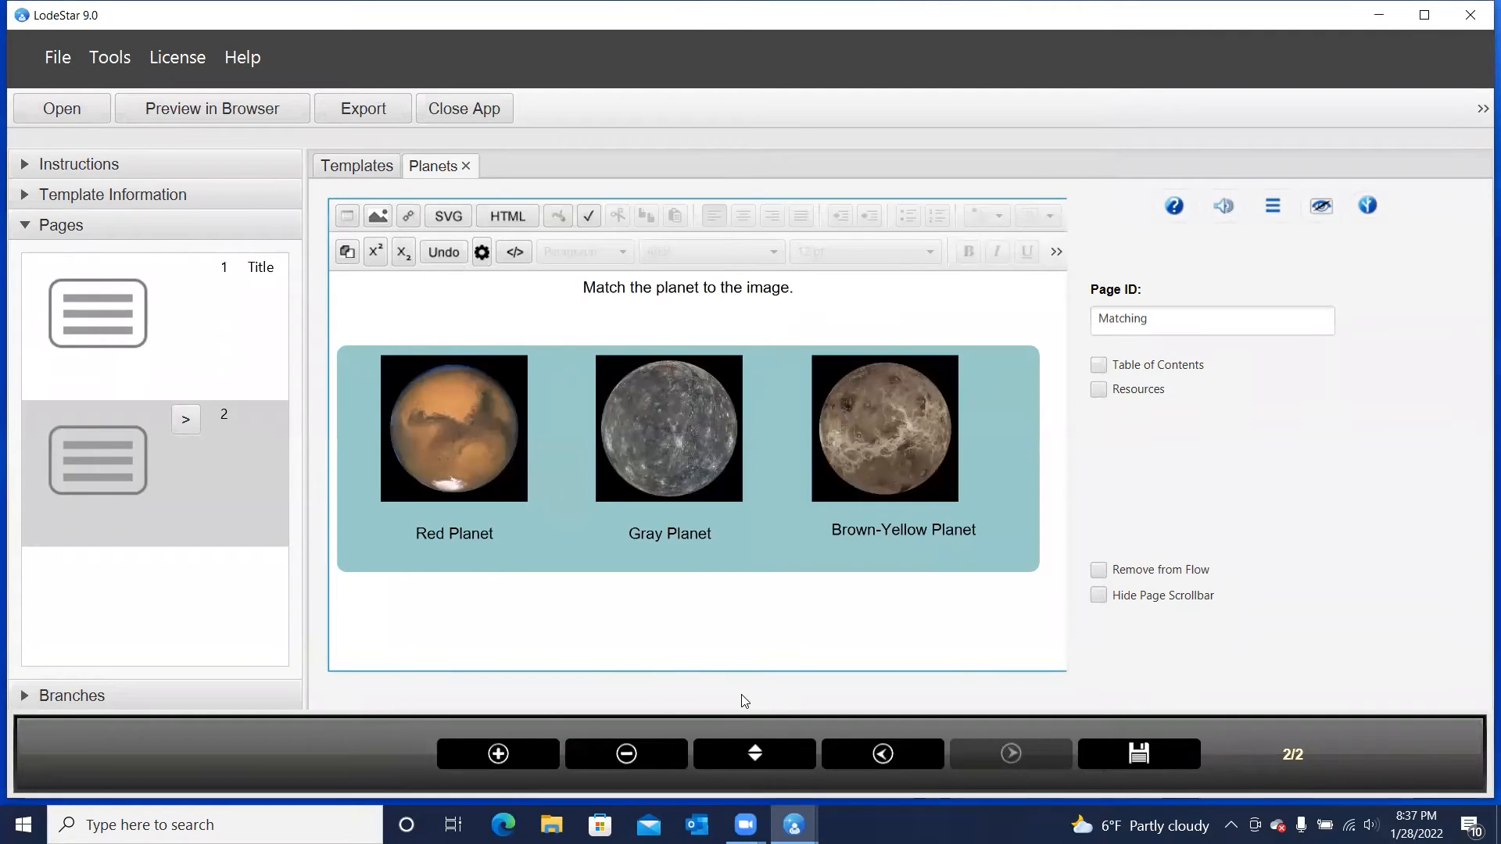
Add a third page after the matching page and change its page type to Report
left_click(502, 758)
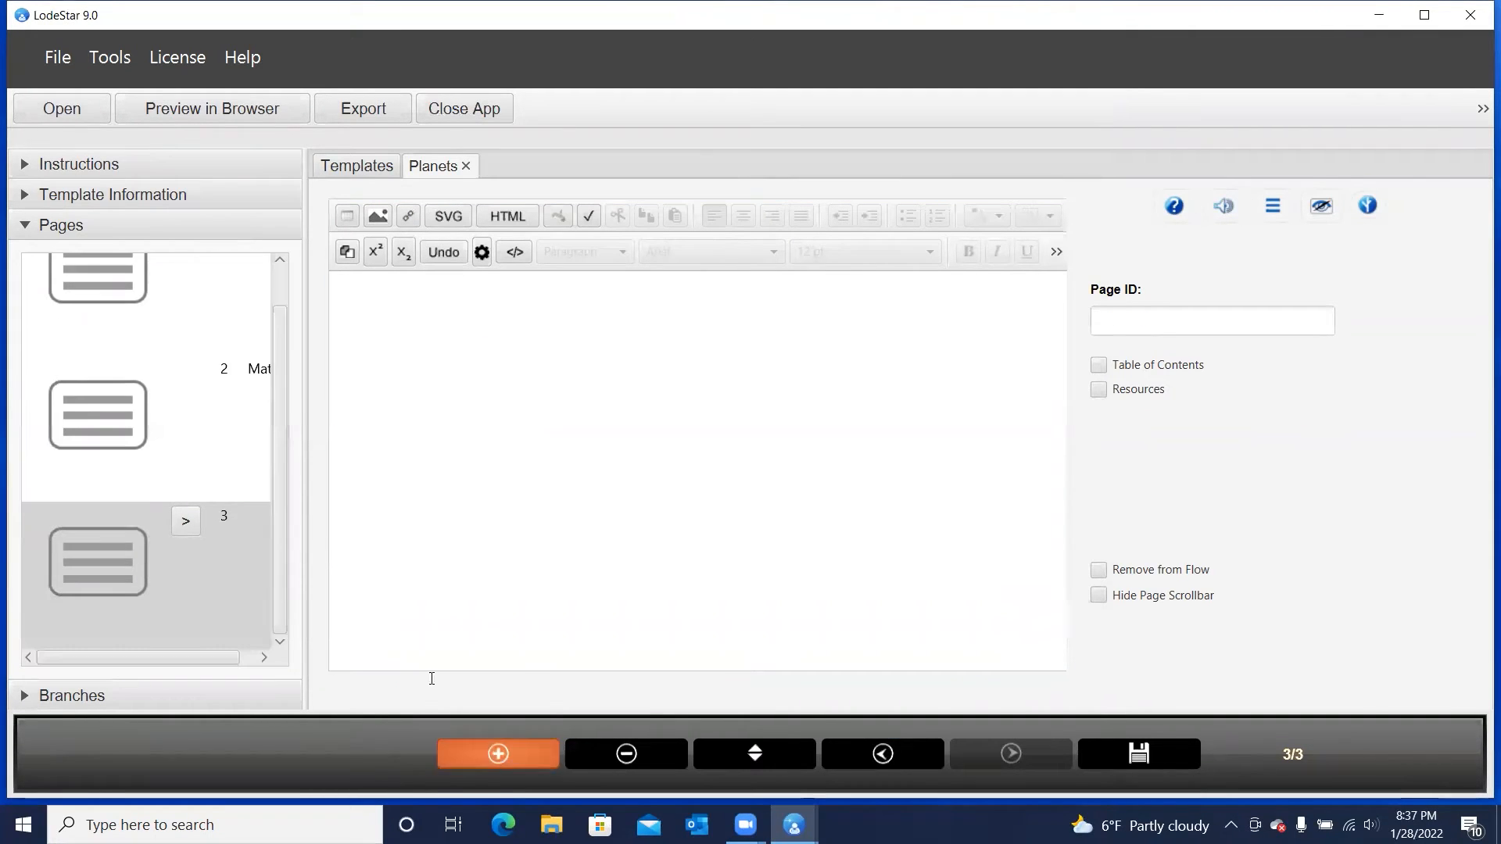
left_click(185, 521)
scroll(370, 394, "down", 2)
scroll(372, 399, "up", 2)
scroll(372, 400, "down", 2)
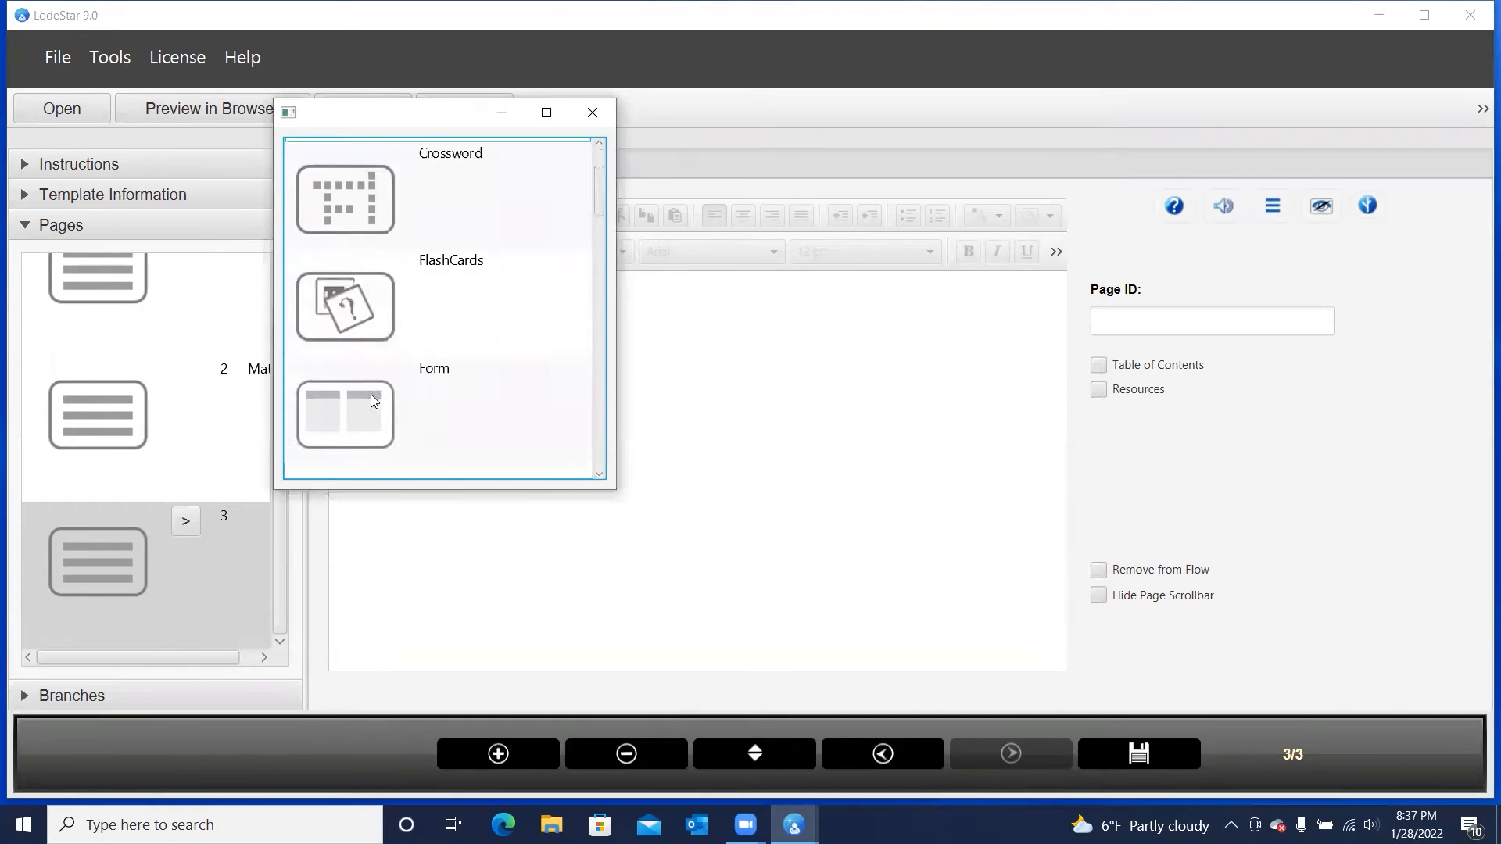
scroll(372, 400, "up", 1)
scroll(370, 394, "down", 4)
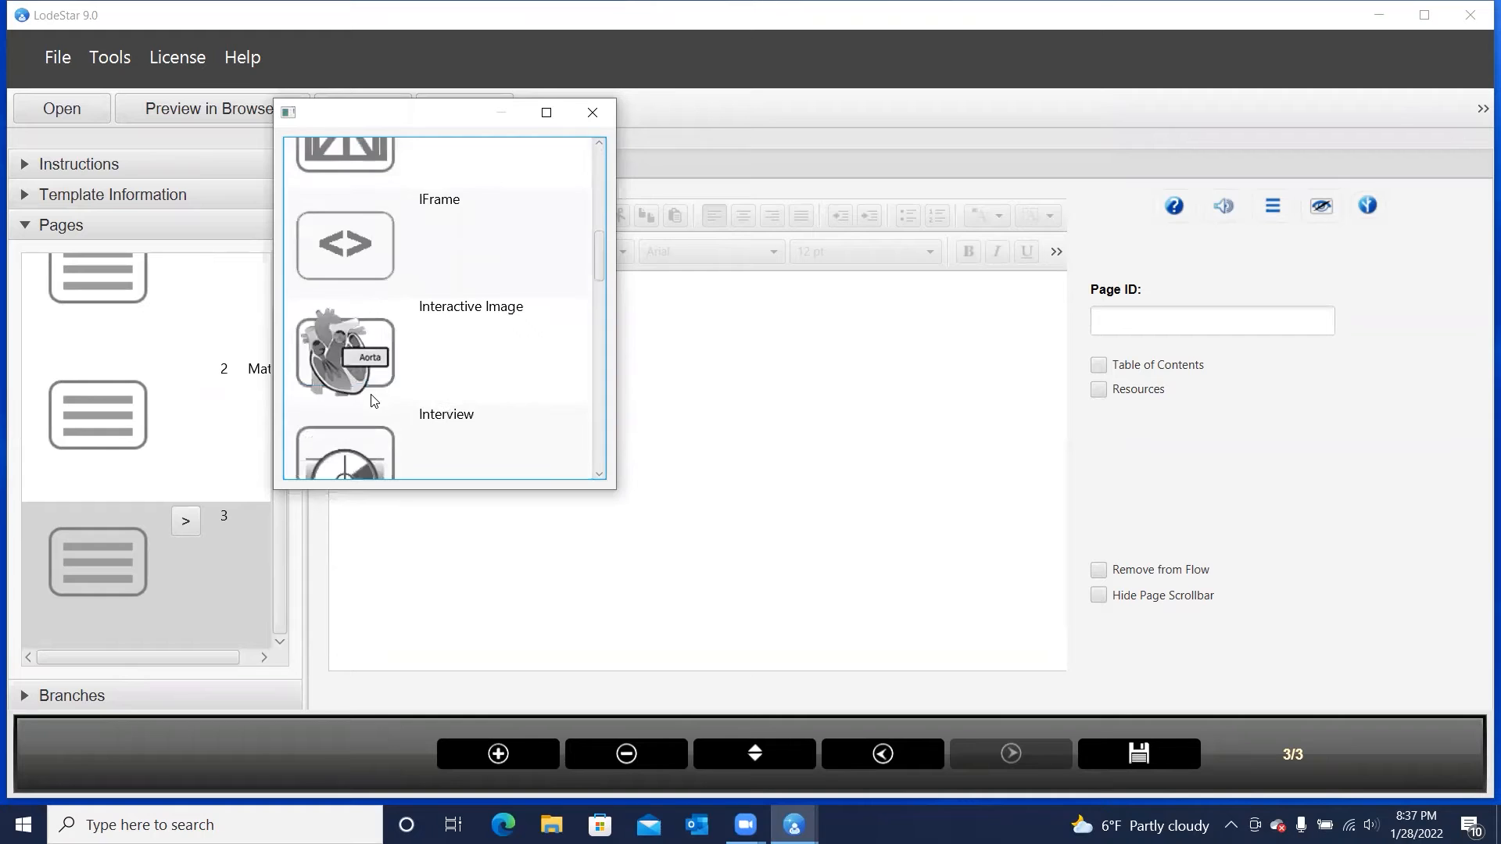
scroll(373, 400, "down", 3)
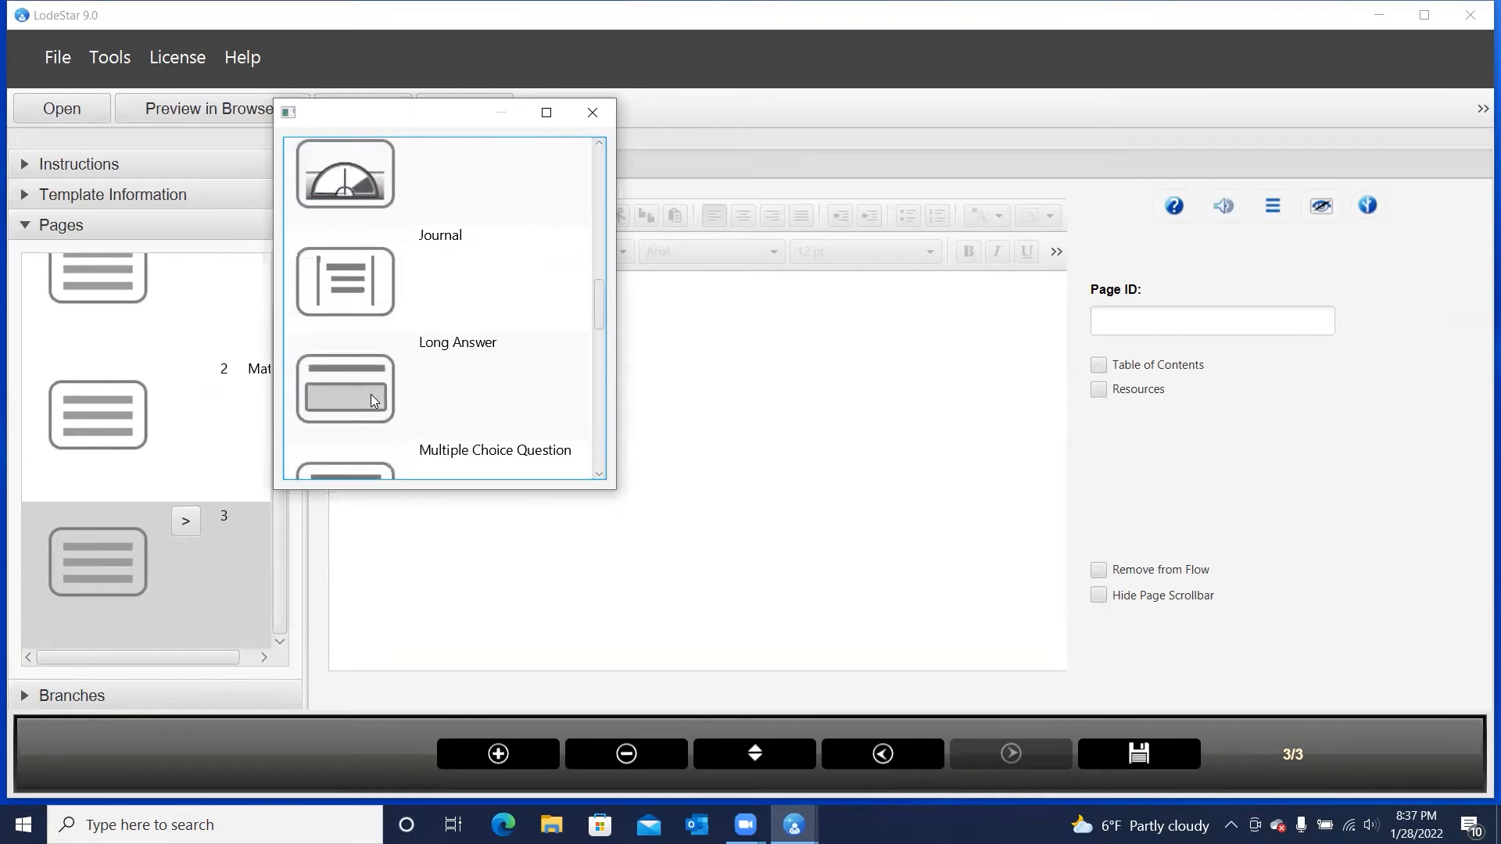
scroll(371, 394, "down", 4)
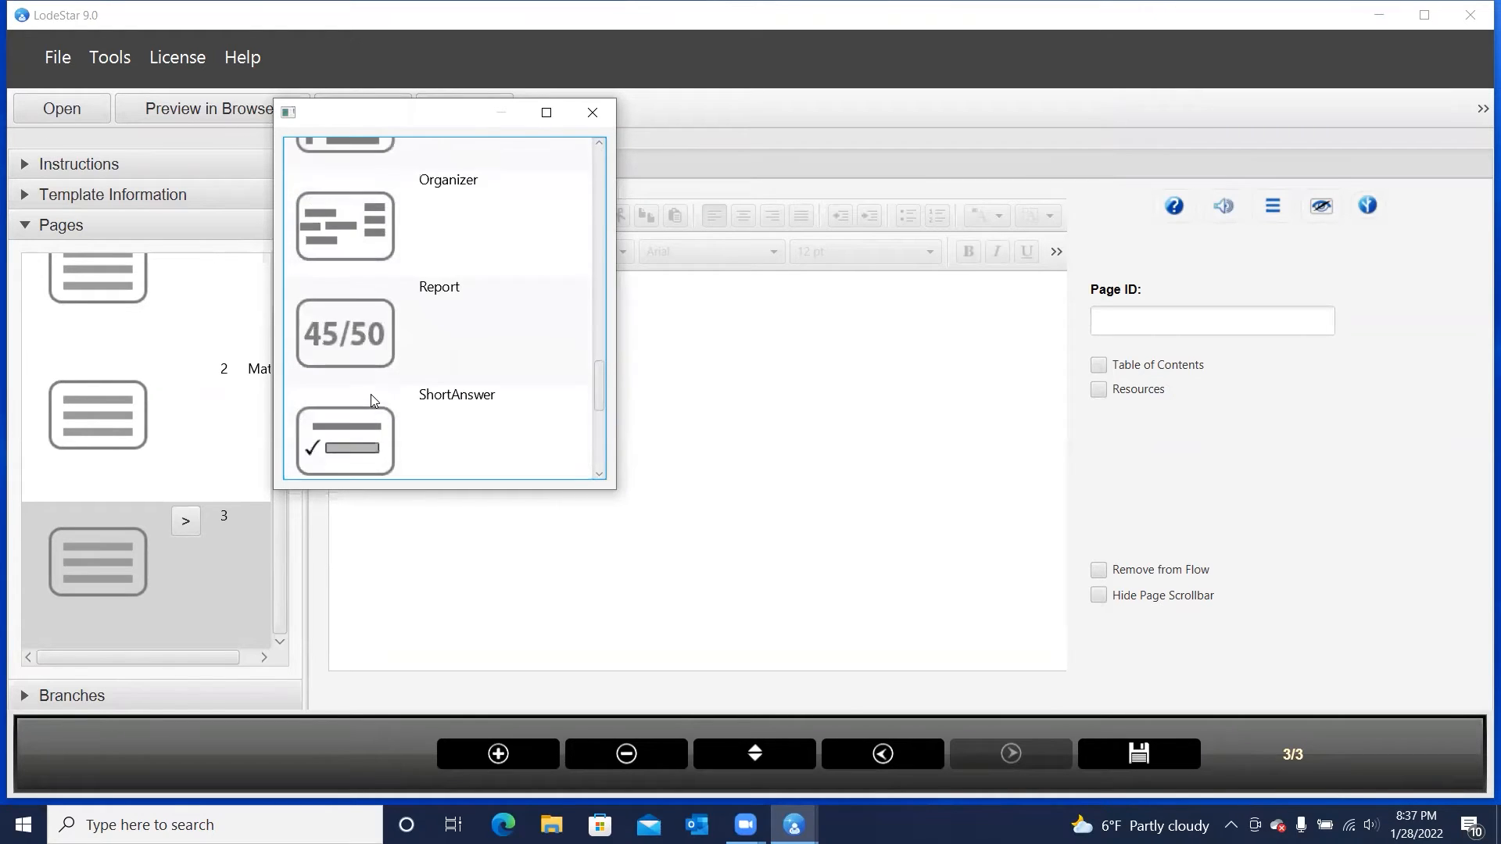
scroll(372, 401, "down", 1)
scroll(372, 400, "up", 1)
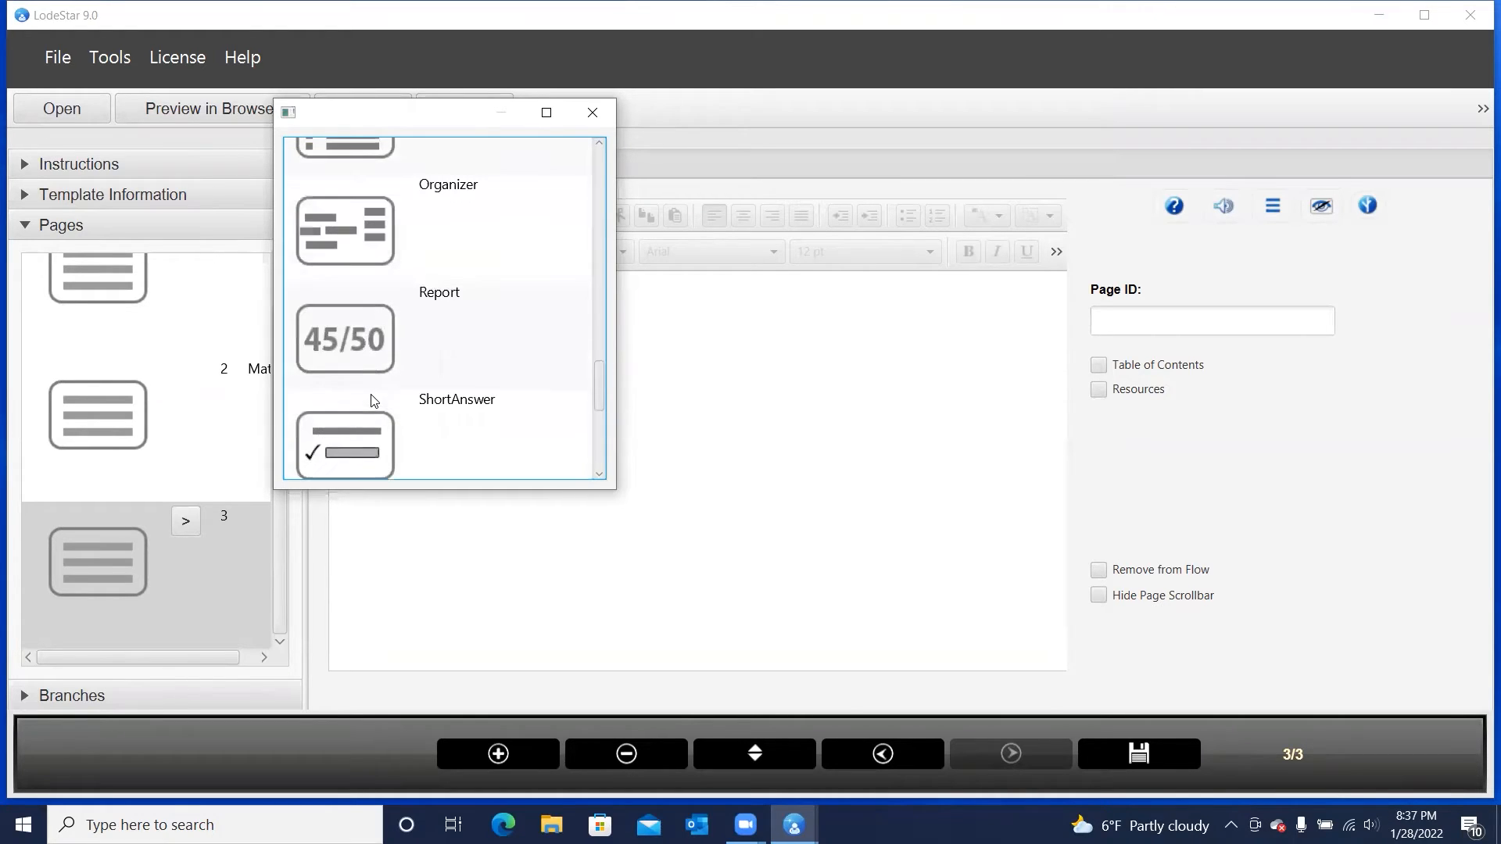
left_click(363, 334)
left_click(593, 112)
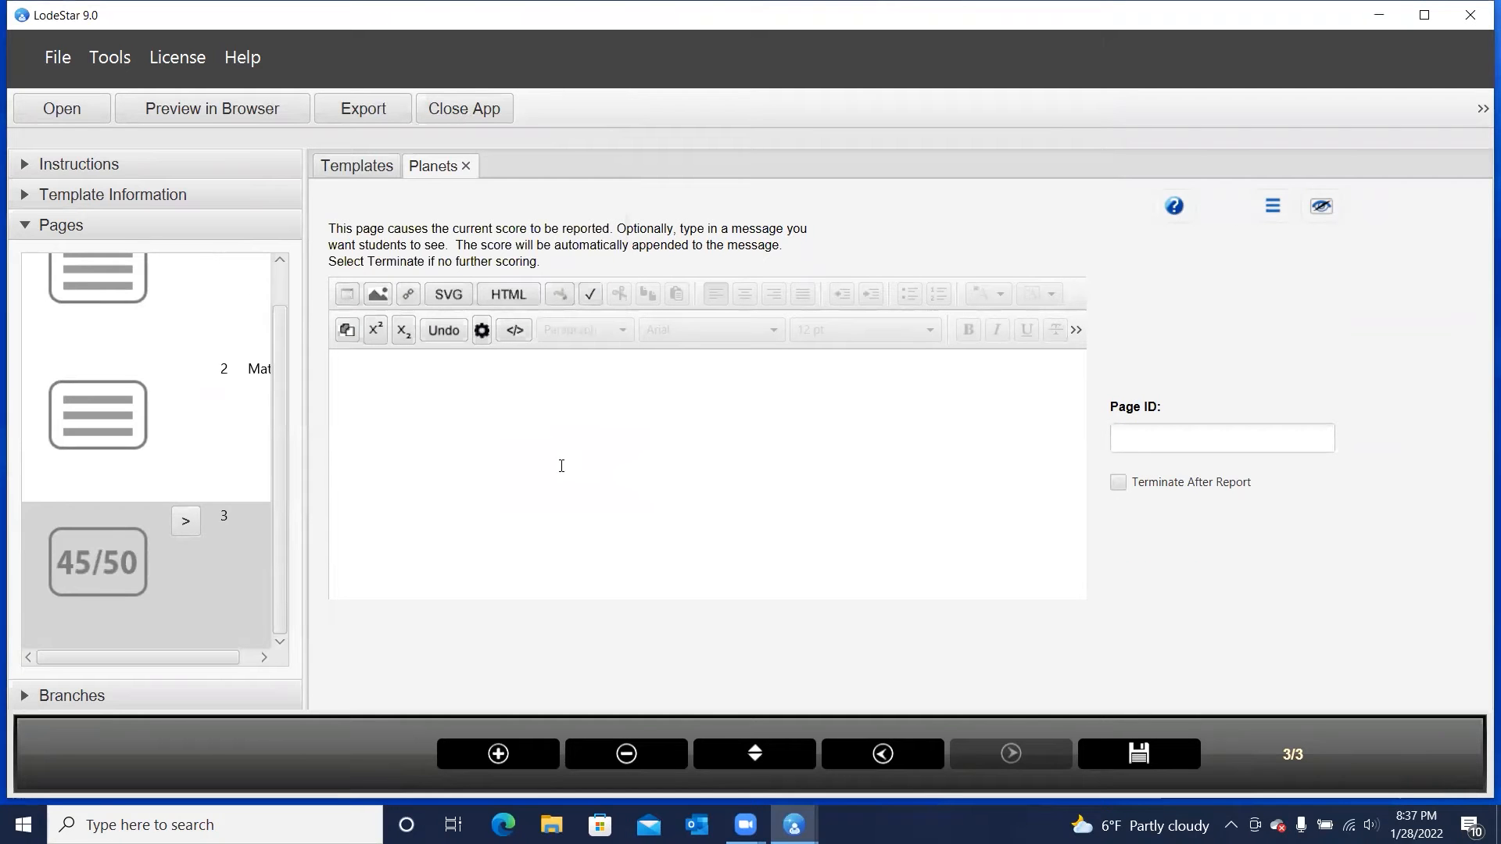
left_click(558, 448)
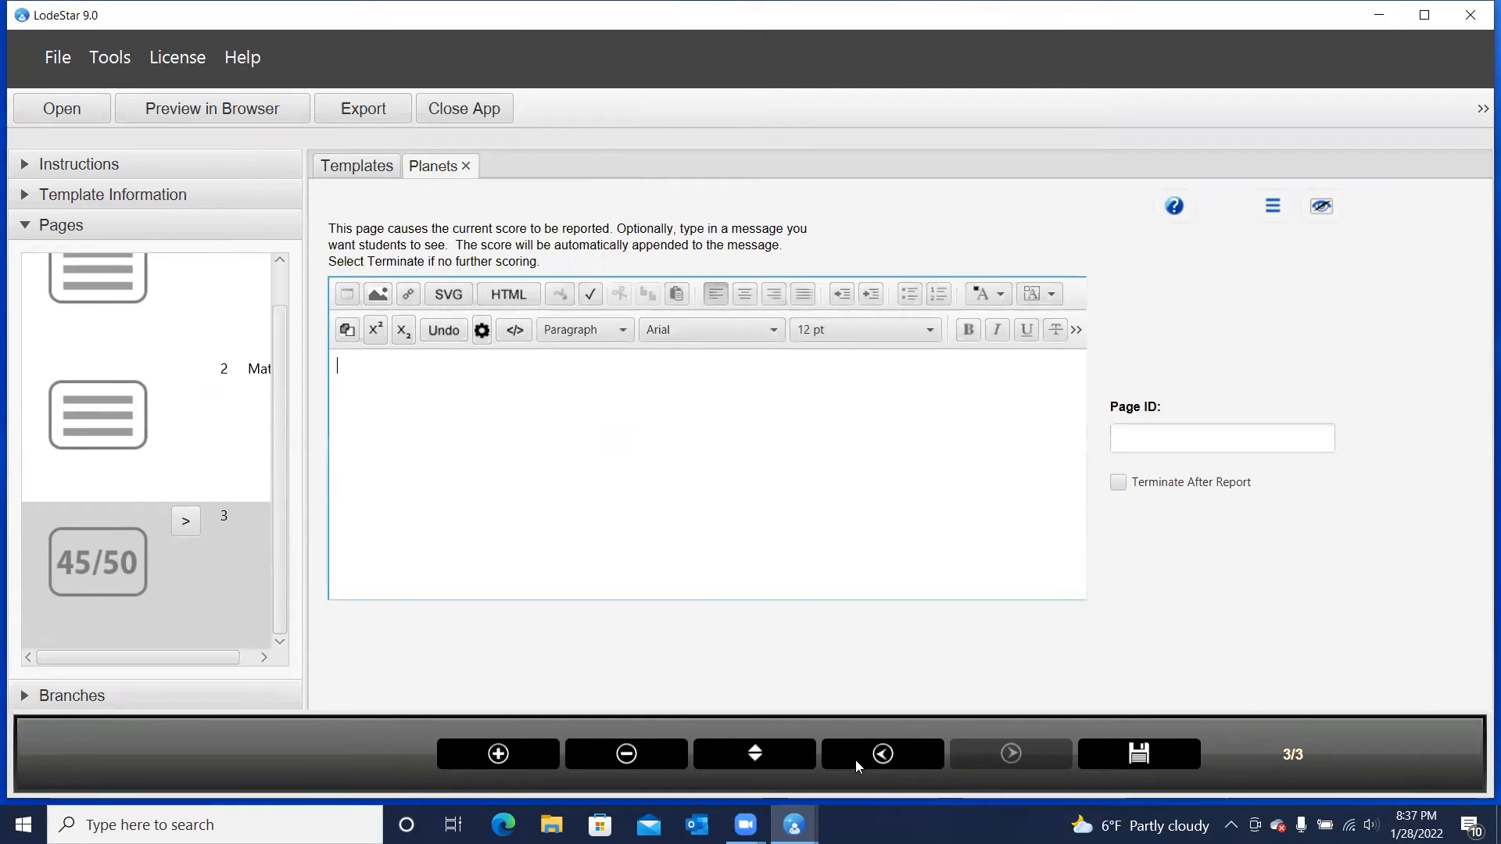
Go back to page 2 and set saturn_rings.jpg as the project layout's background tile
left_click(880, 759)
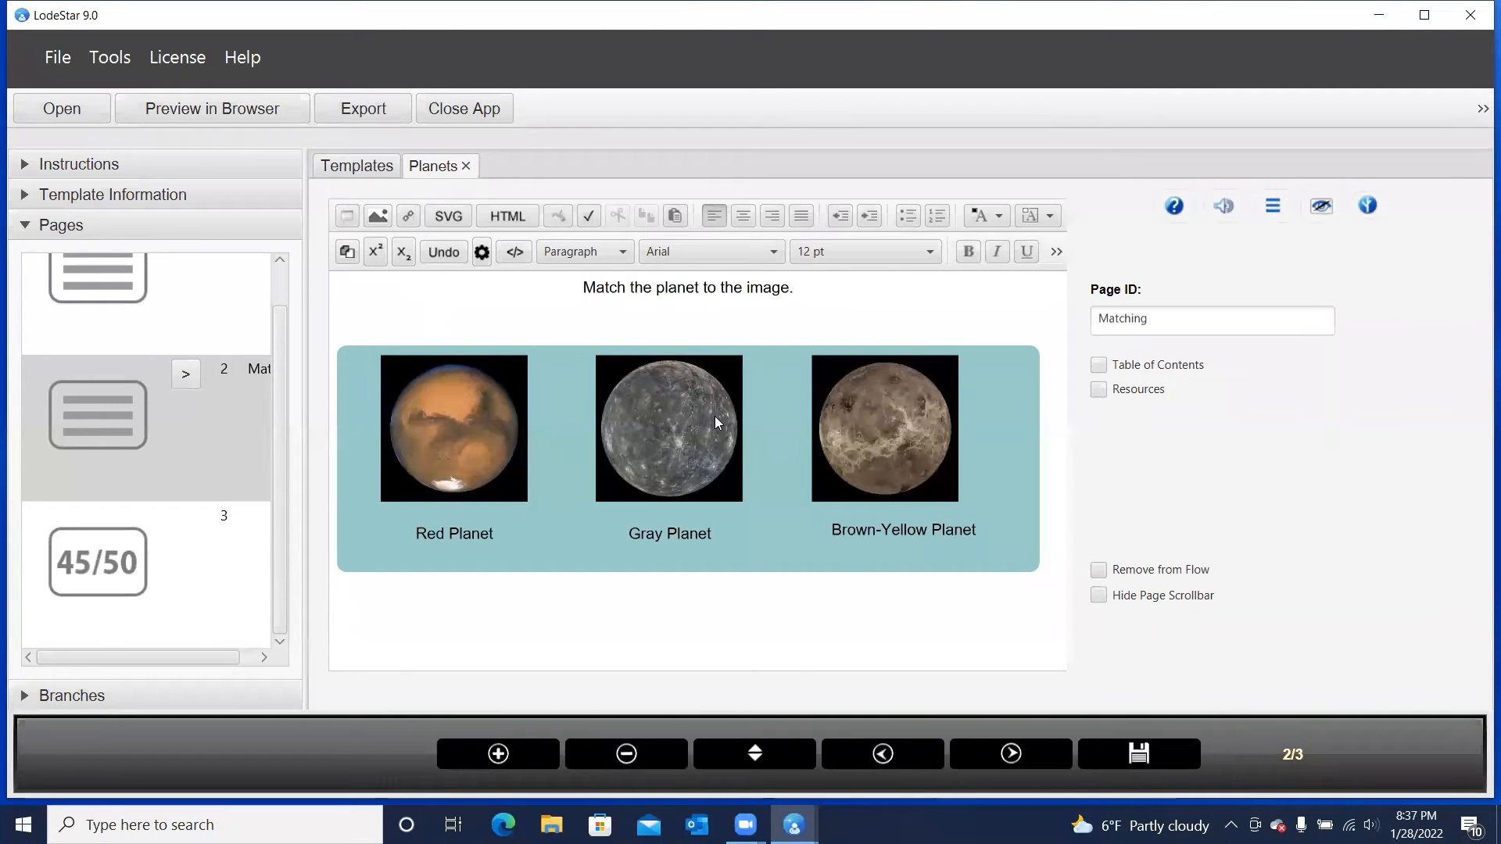
left_click(112, 58)
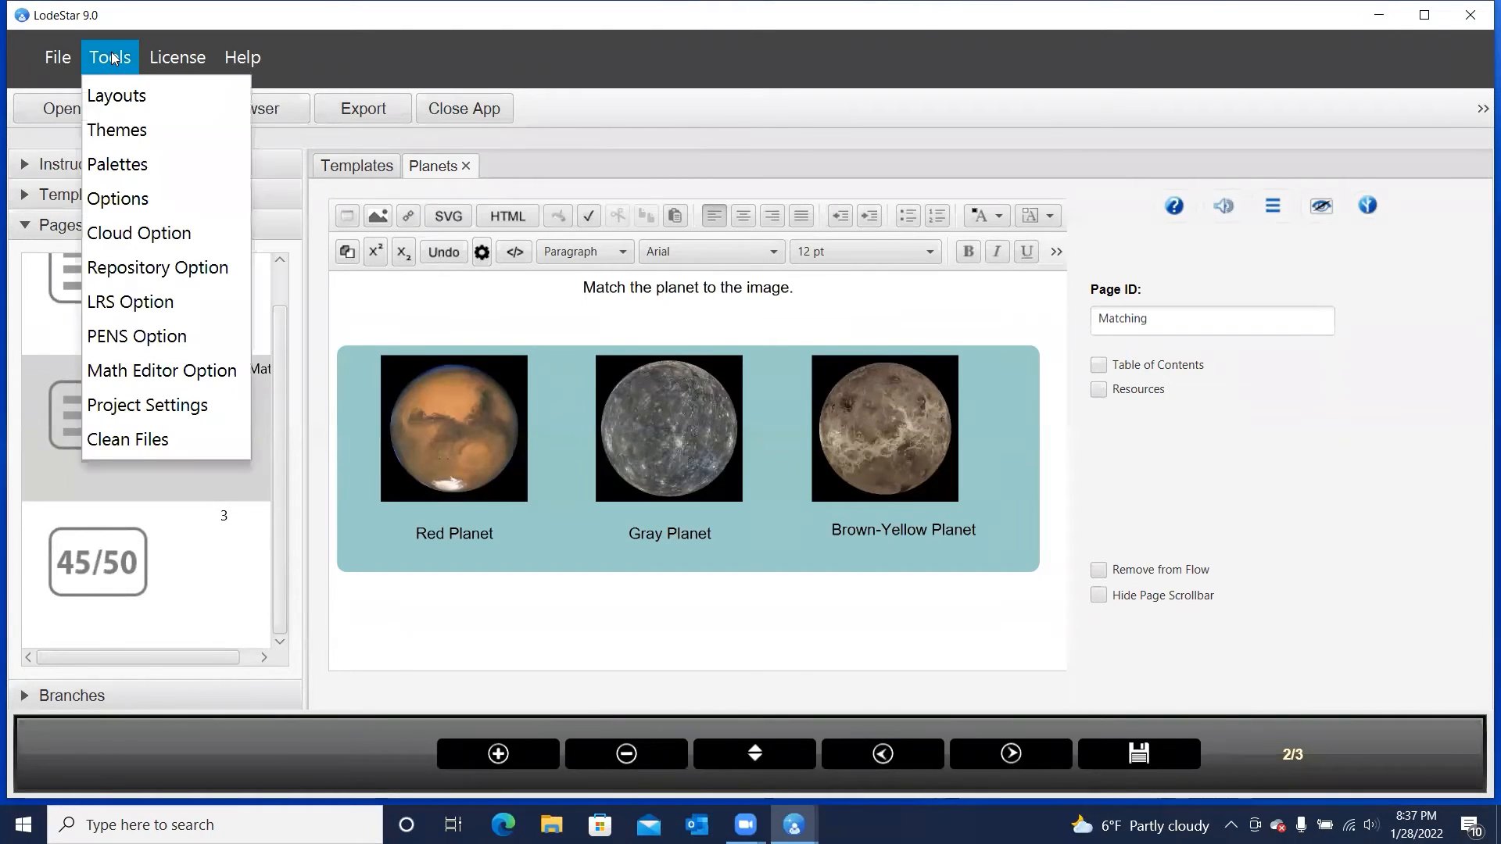
left_click(117, 95)
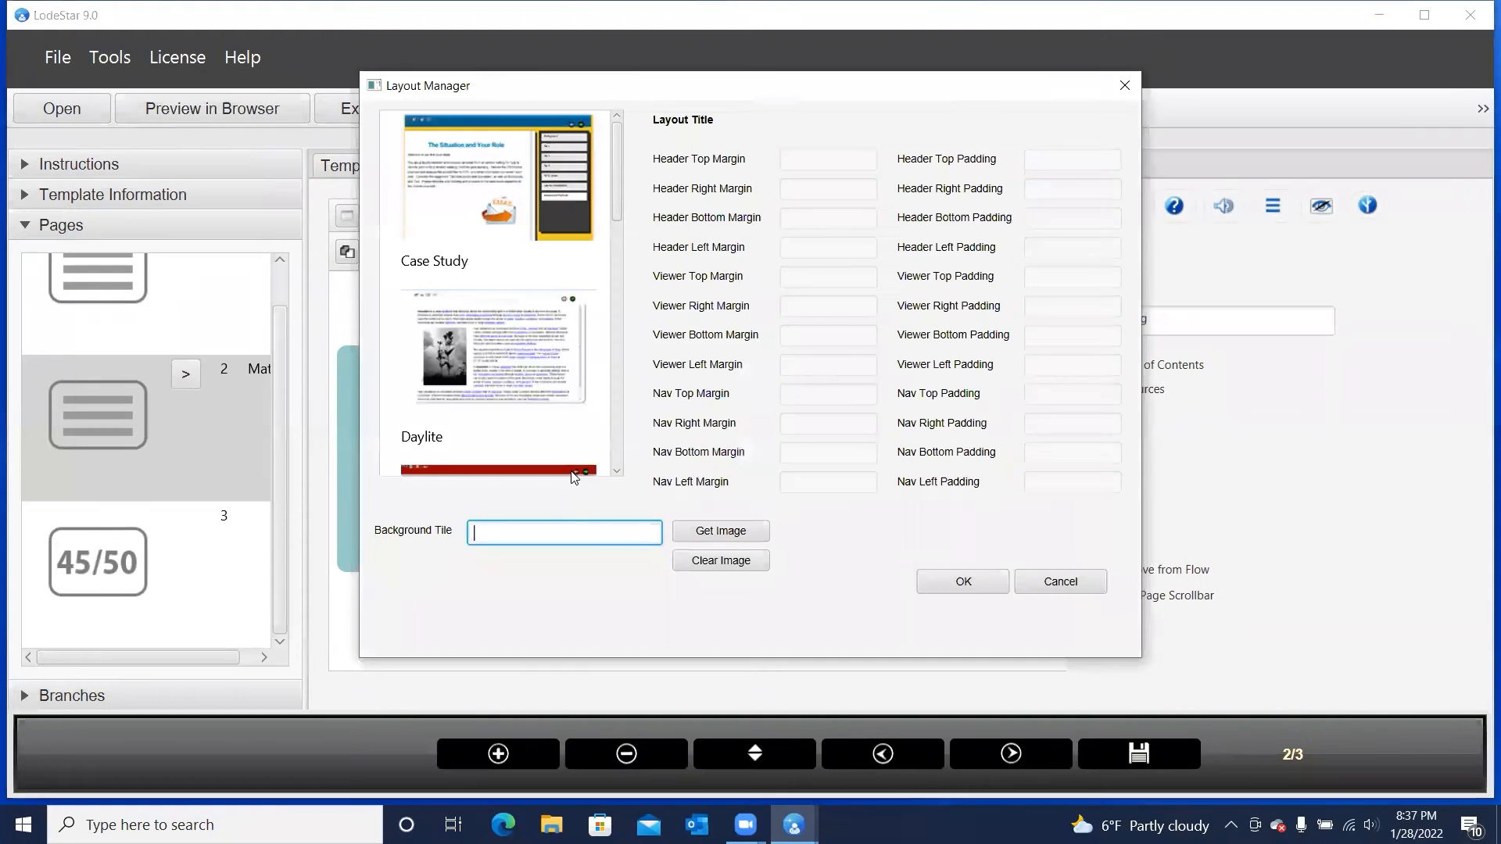
left_click(721, 531)
left_click(921, 248)
left_click(956, 495)
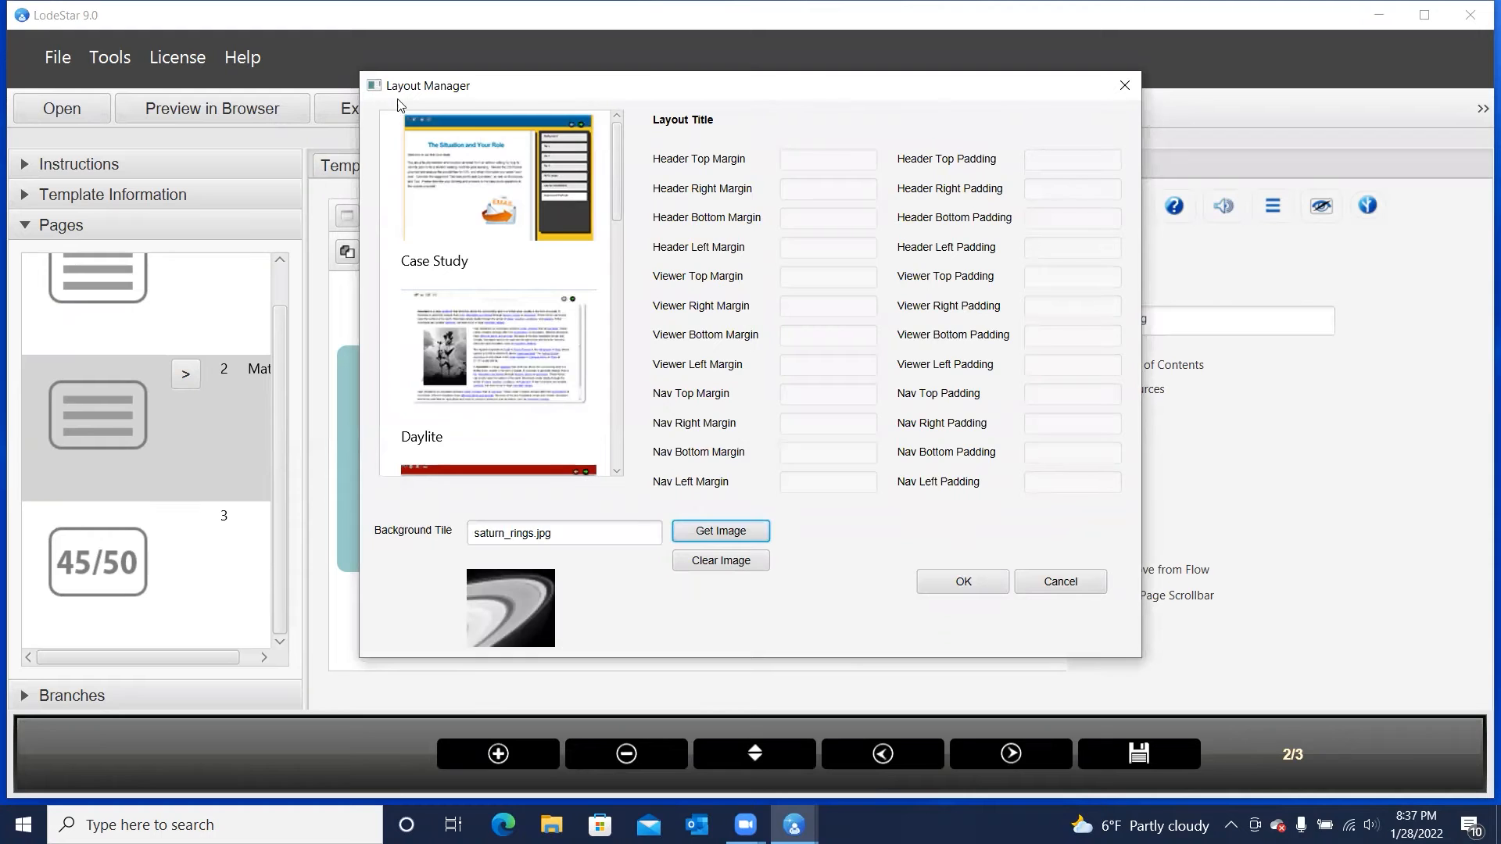
left_click(947, 579)
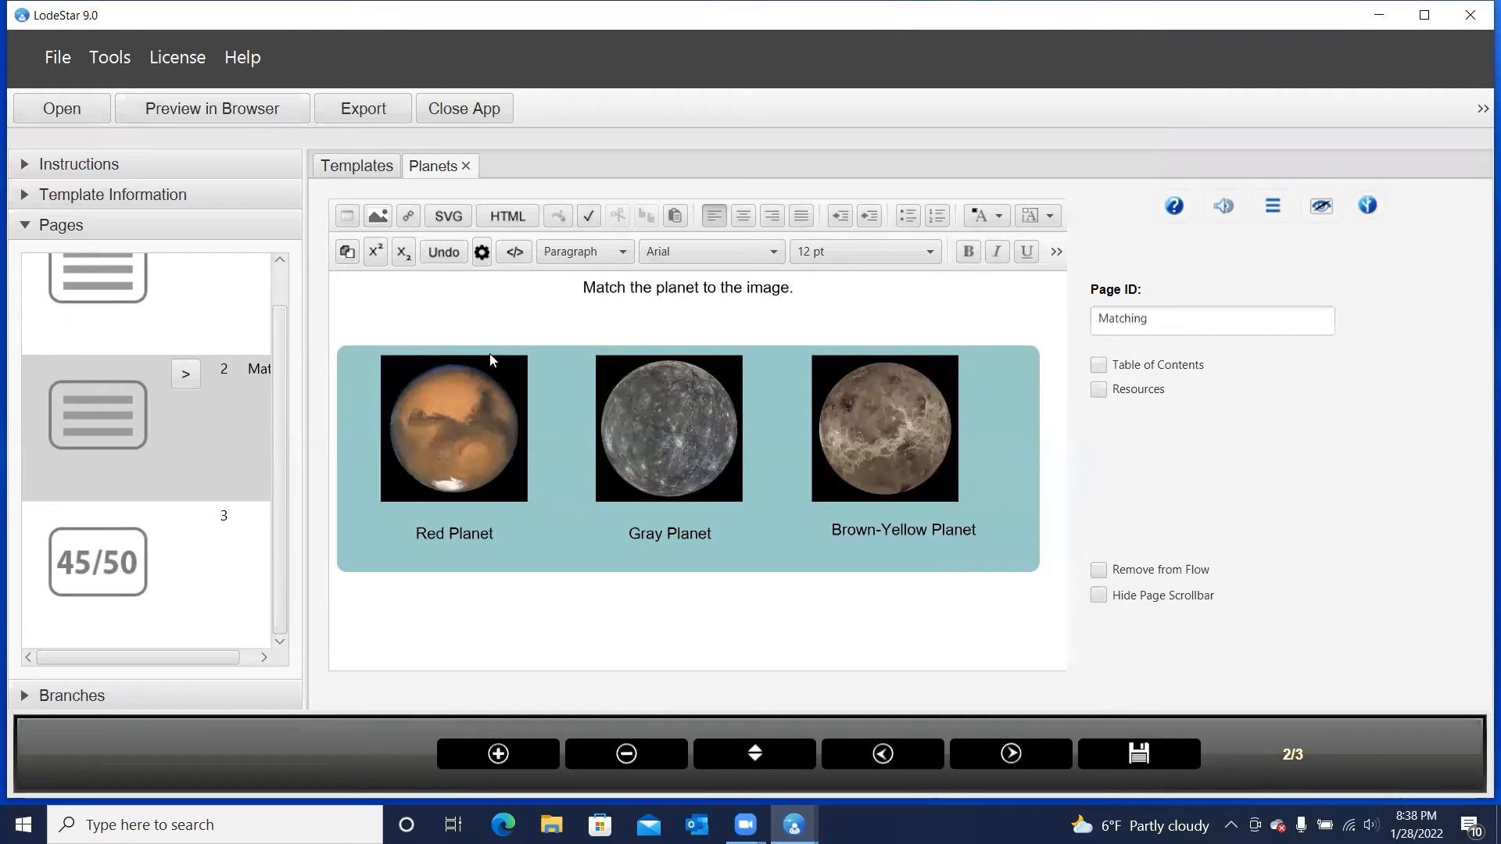
Preview the project in the browser, check the background on pages 1 and 2, and close the preview
left_click(181, 109)
left_click(743, 354)
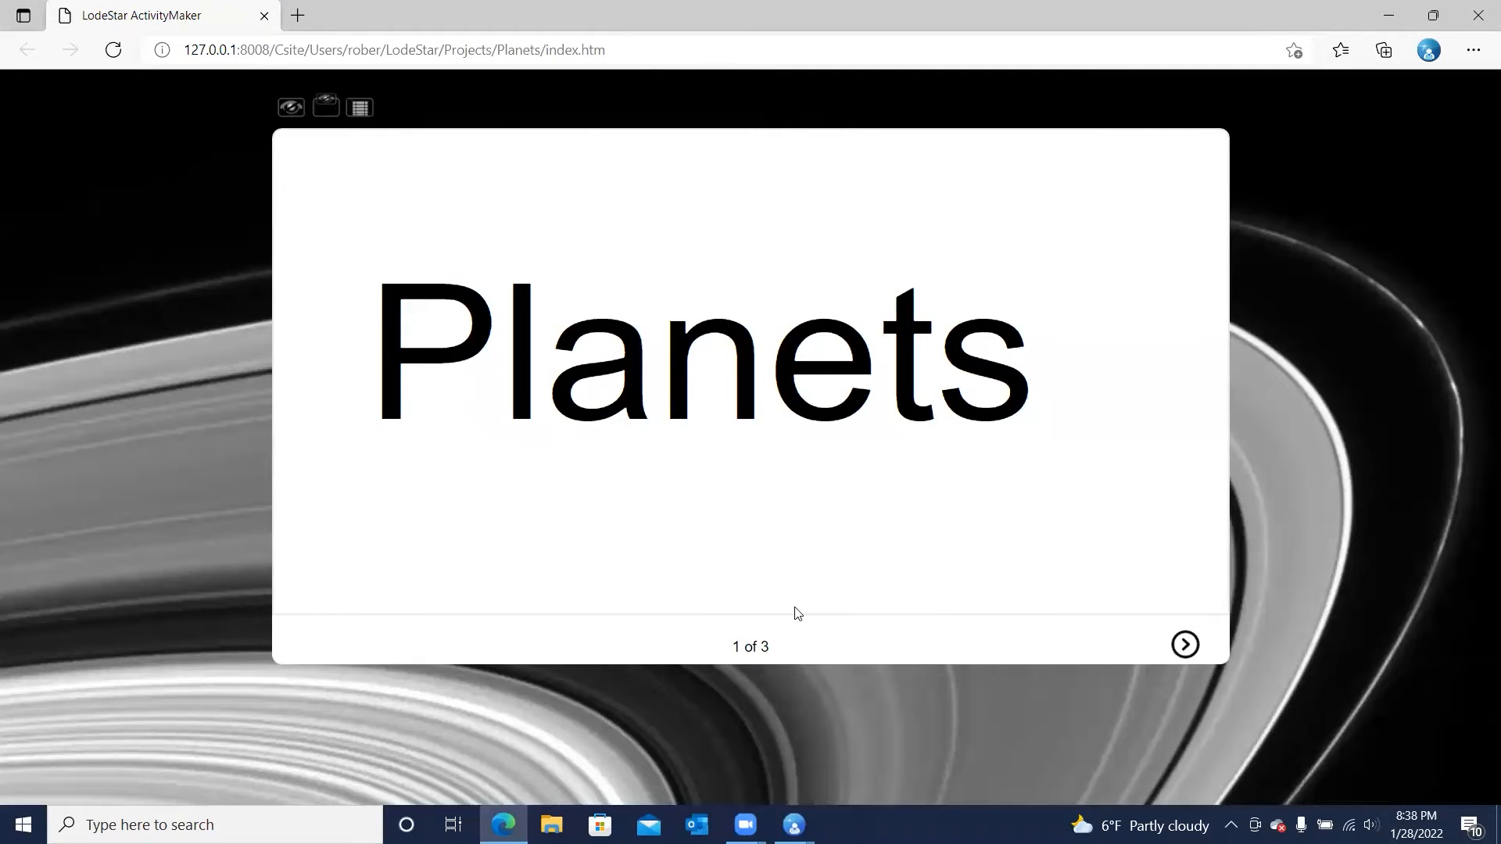
left_click(1184, 644)
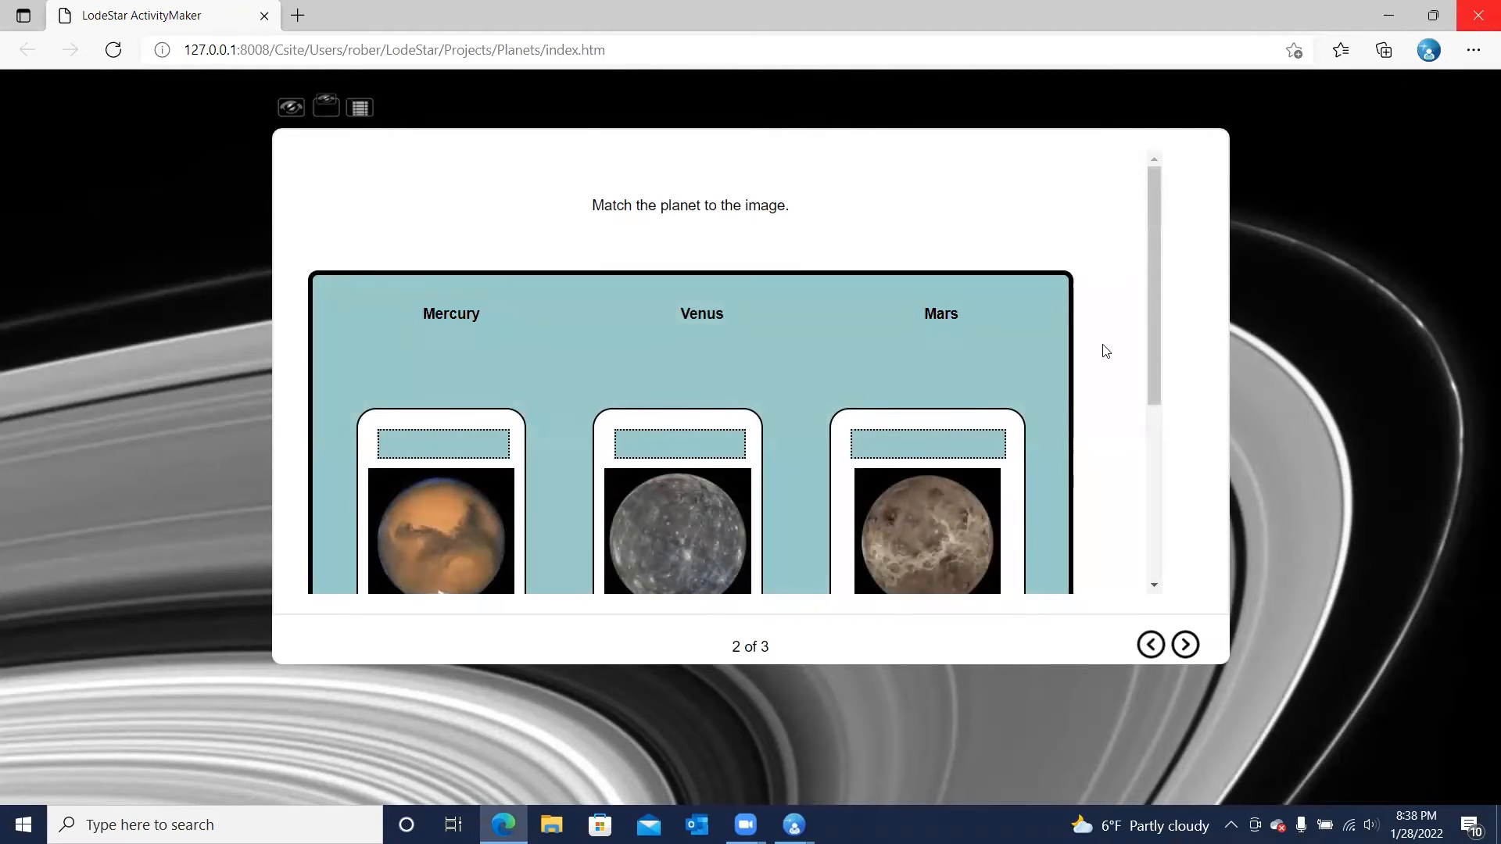
left_click(1477, 23)
Set the Daylite theme's inner background color to white at 60% opacity and apply the theme settings
left_click(99, 60)
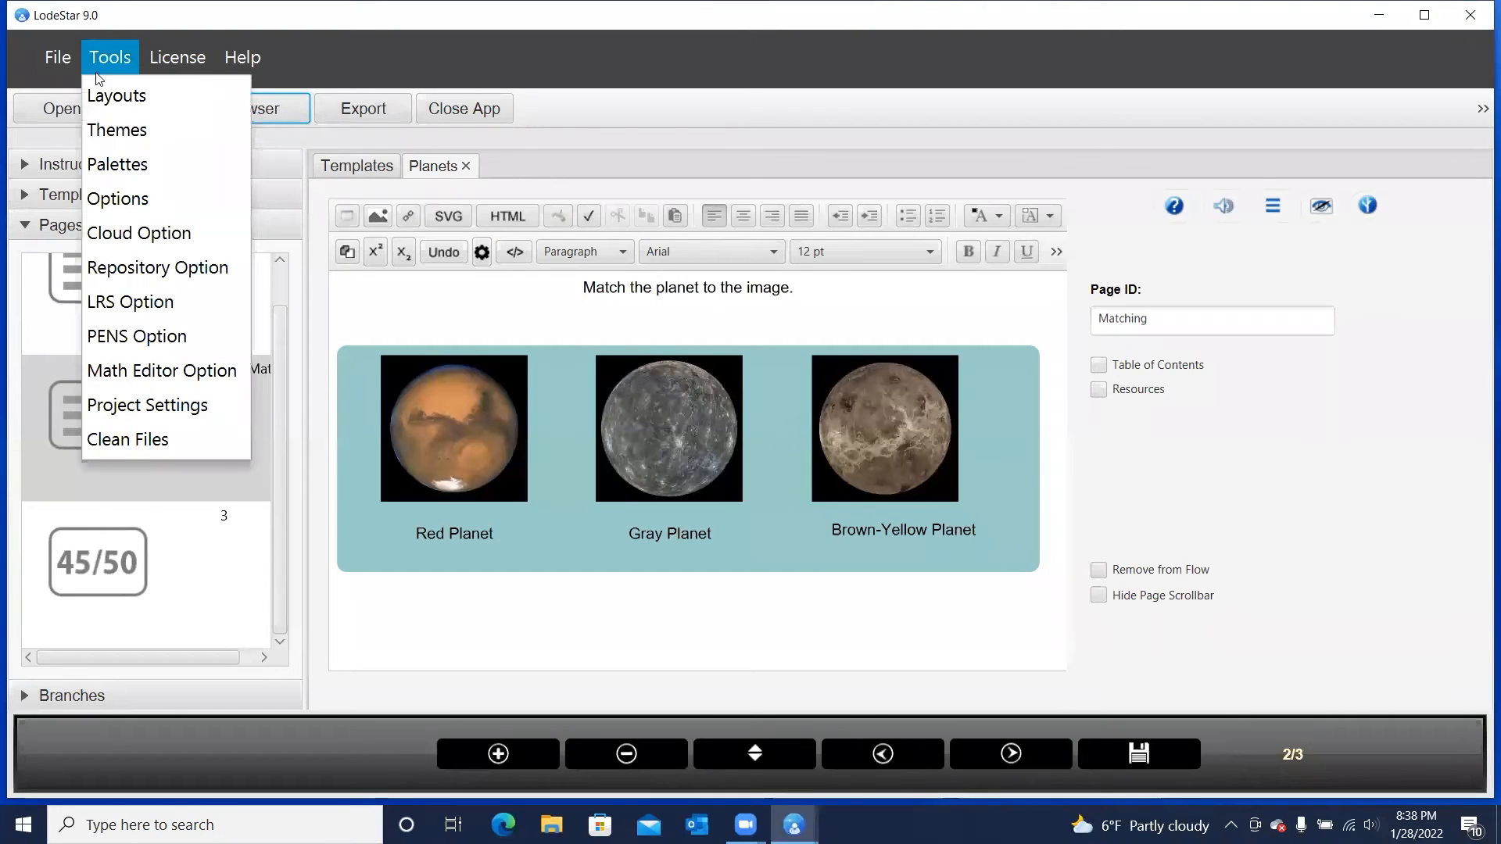
left_click(118, 130)
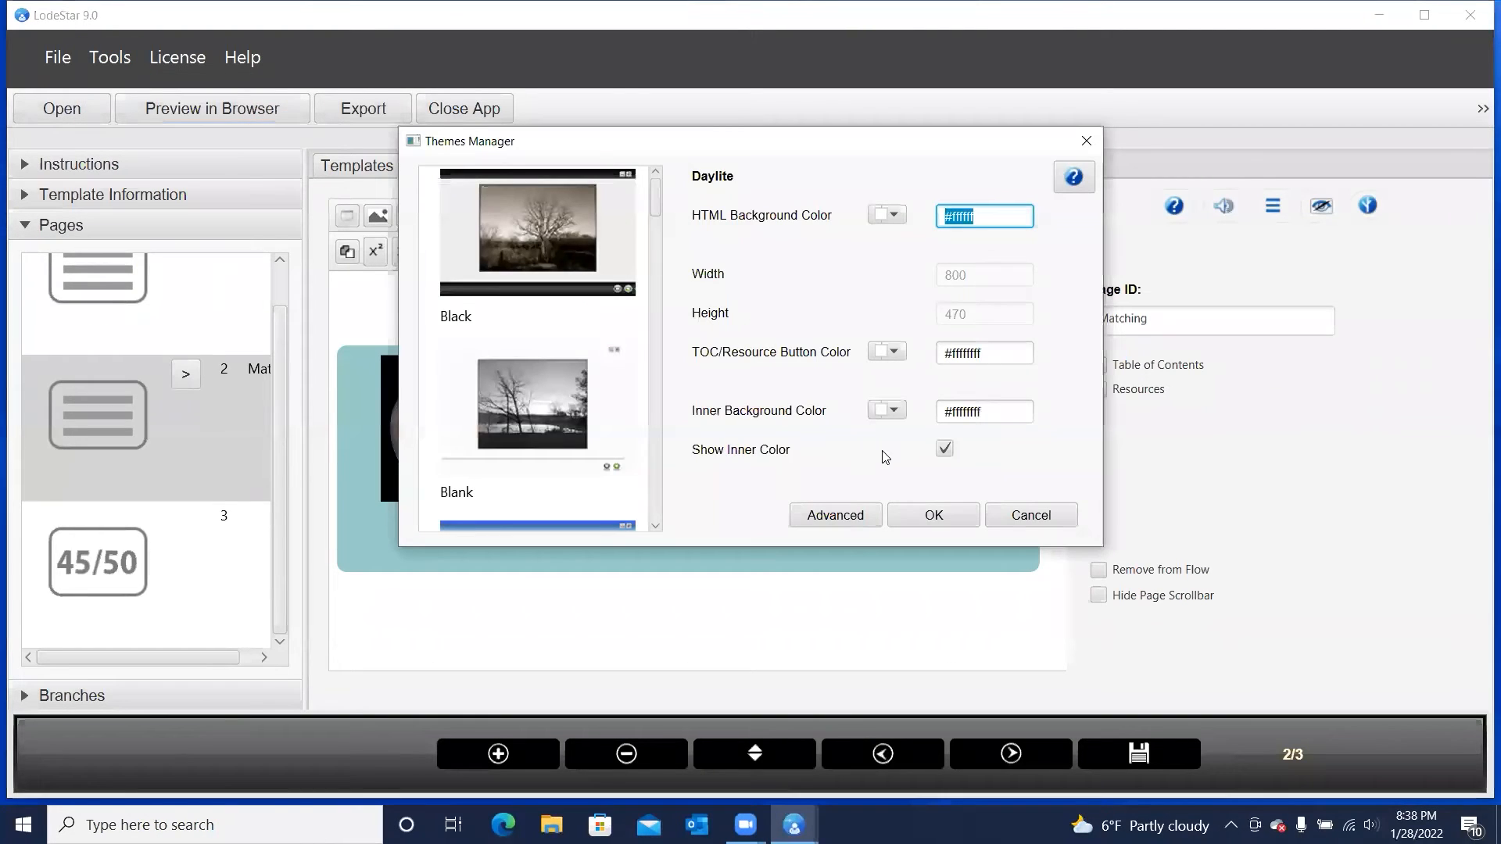
left_click(894, 411)
left_click(1003, 657)
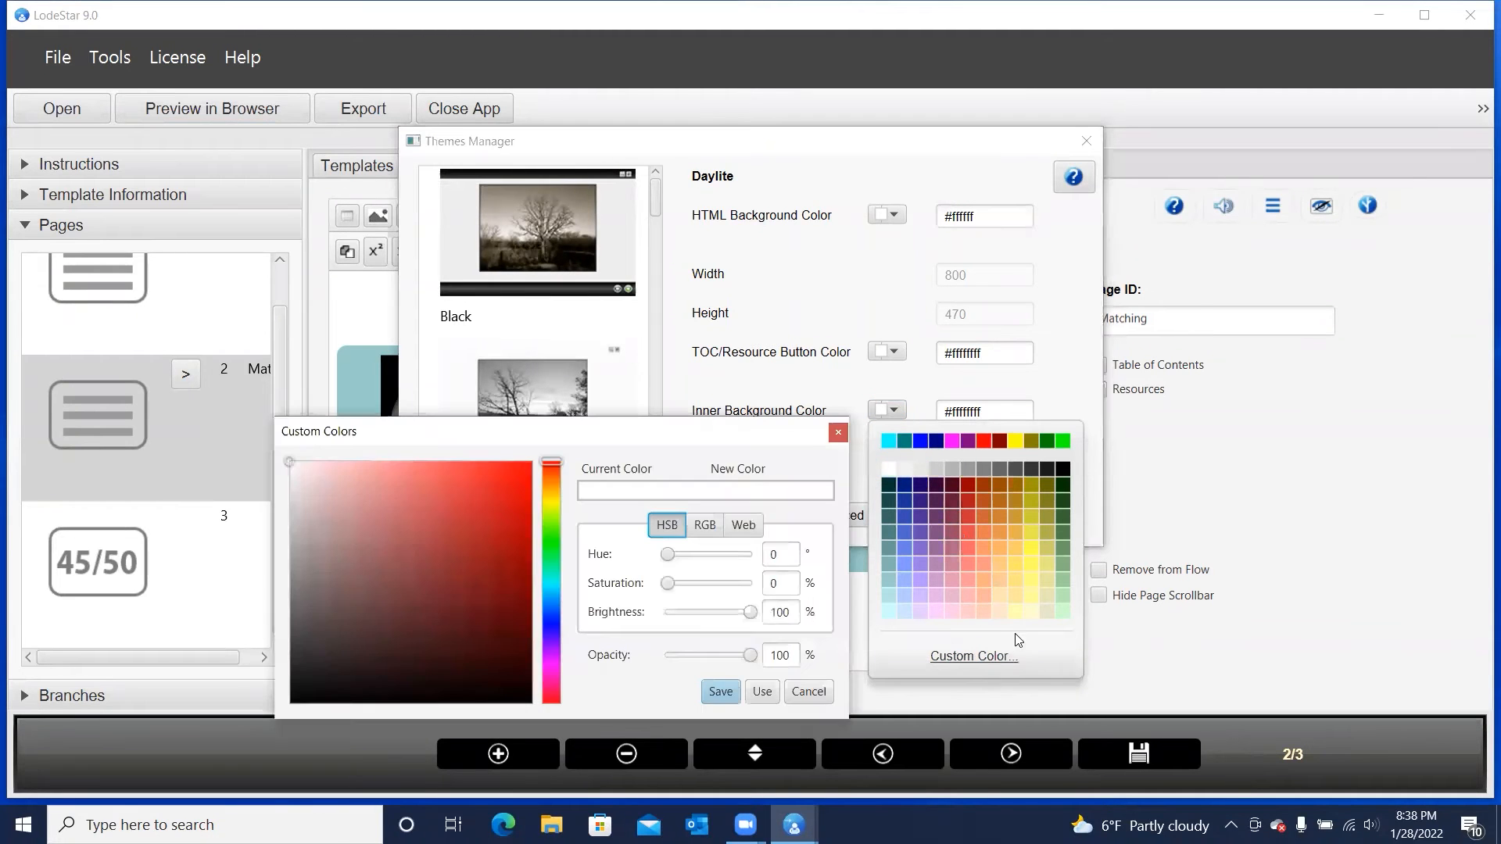
left_click_drag(752, 663, 717, 652)
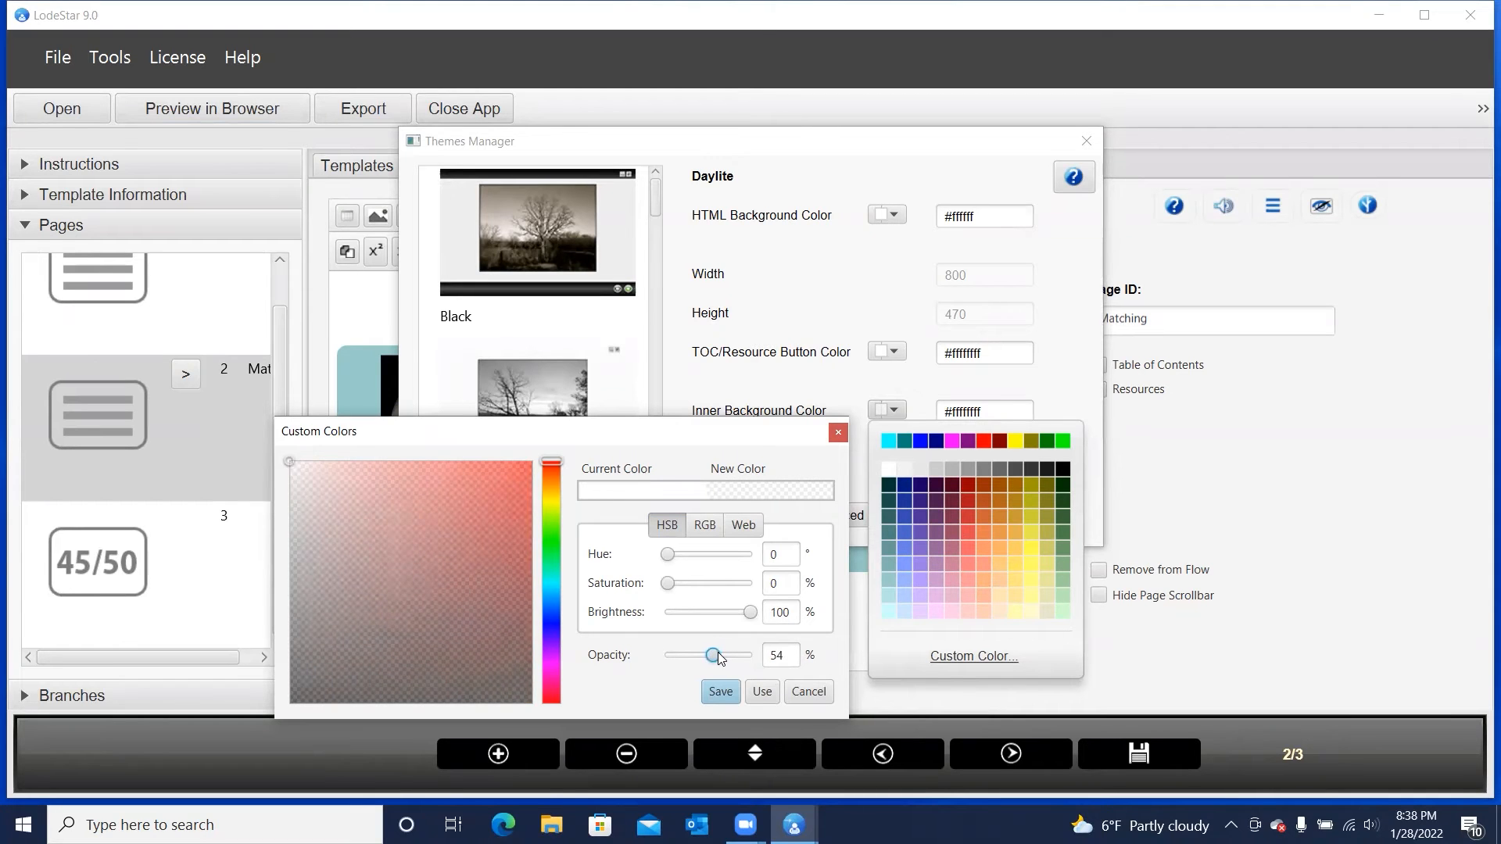
left_click(762, 691)
left_click(924, 524)
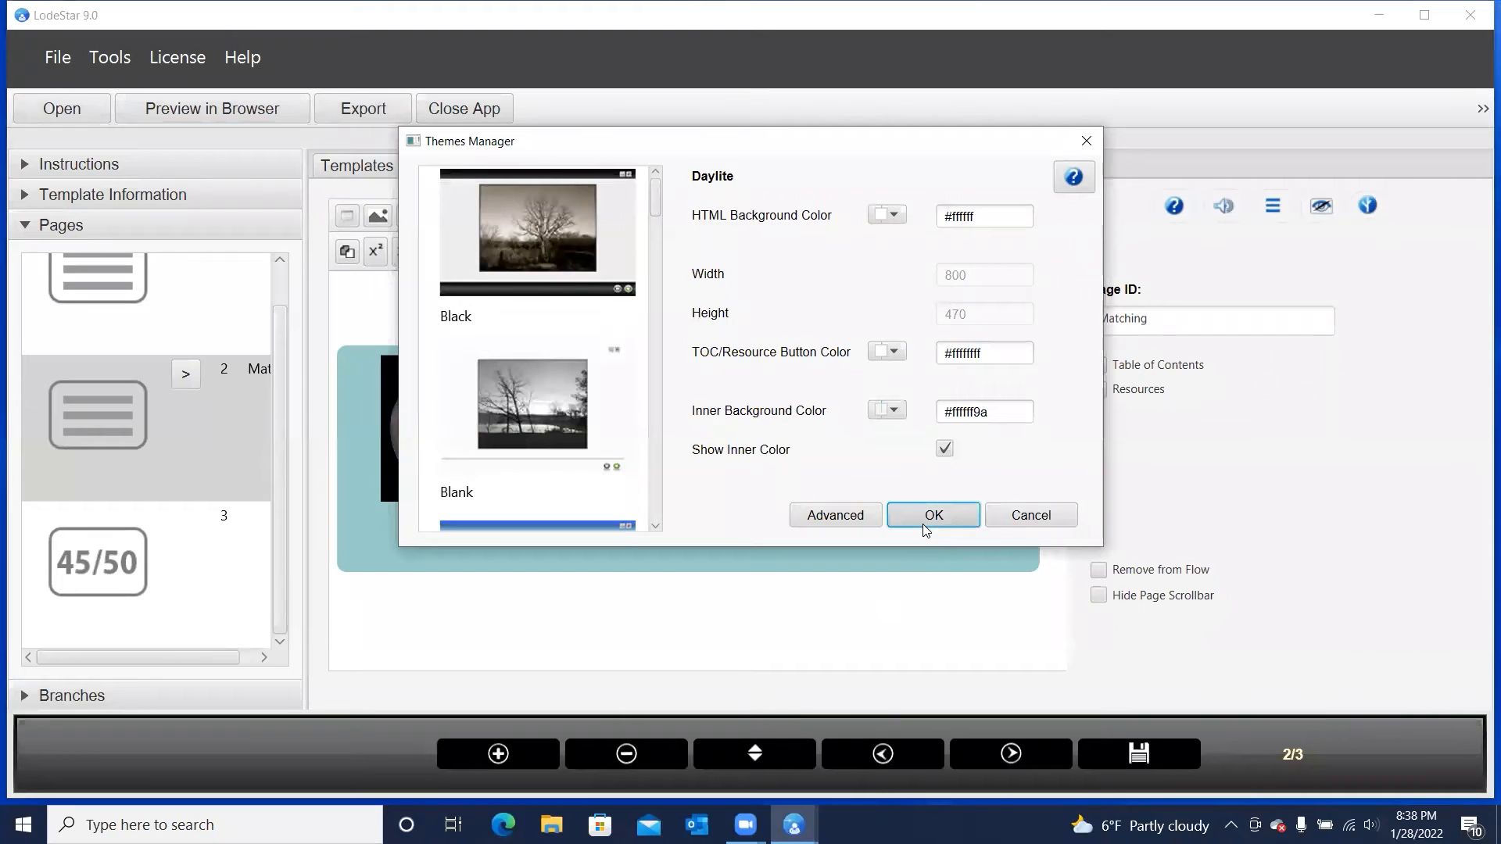
left_click(924, 518)
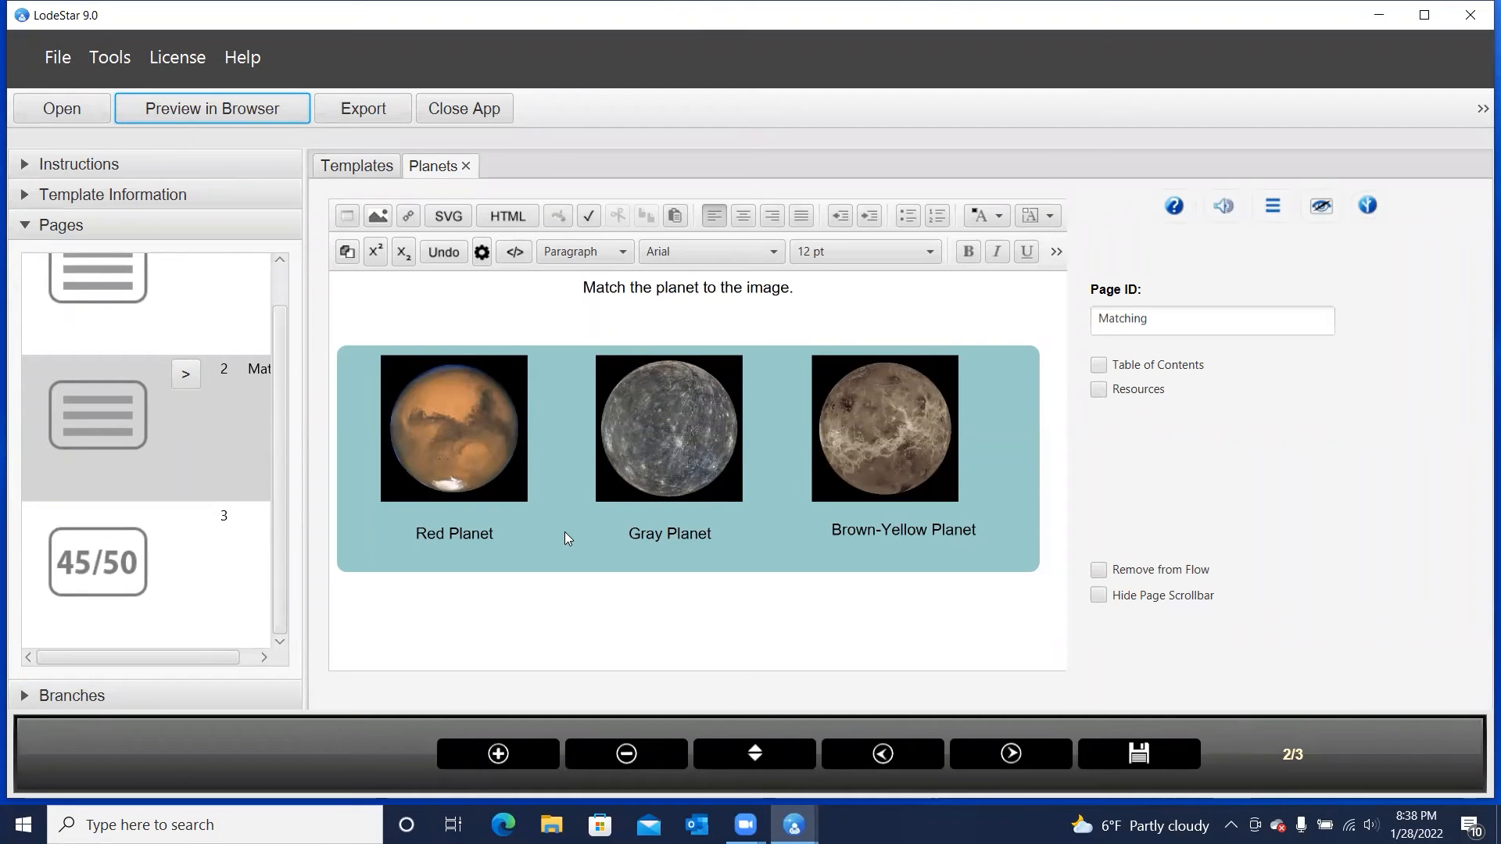
Reduce the opacity of the Matching widget's background shade to 81% and apply the change
double_click(529, 535)
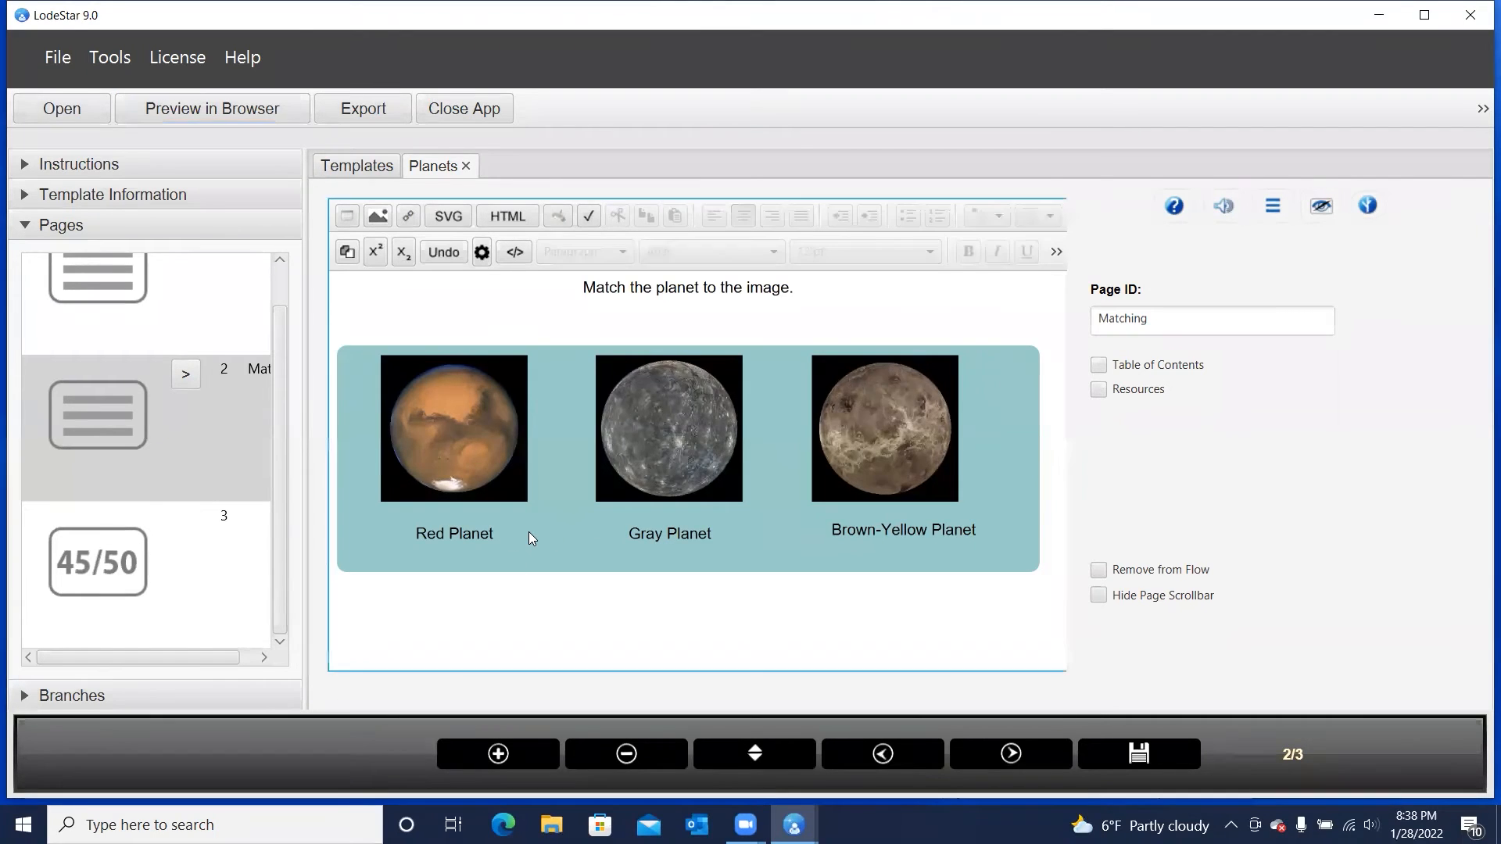
left_click(485, 628)
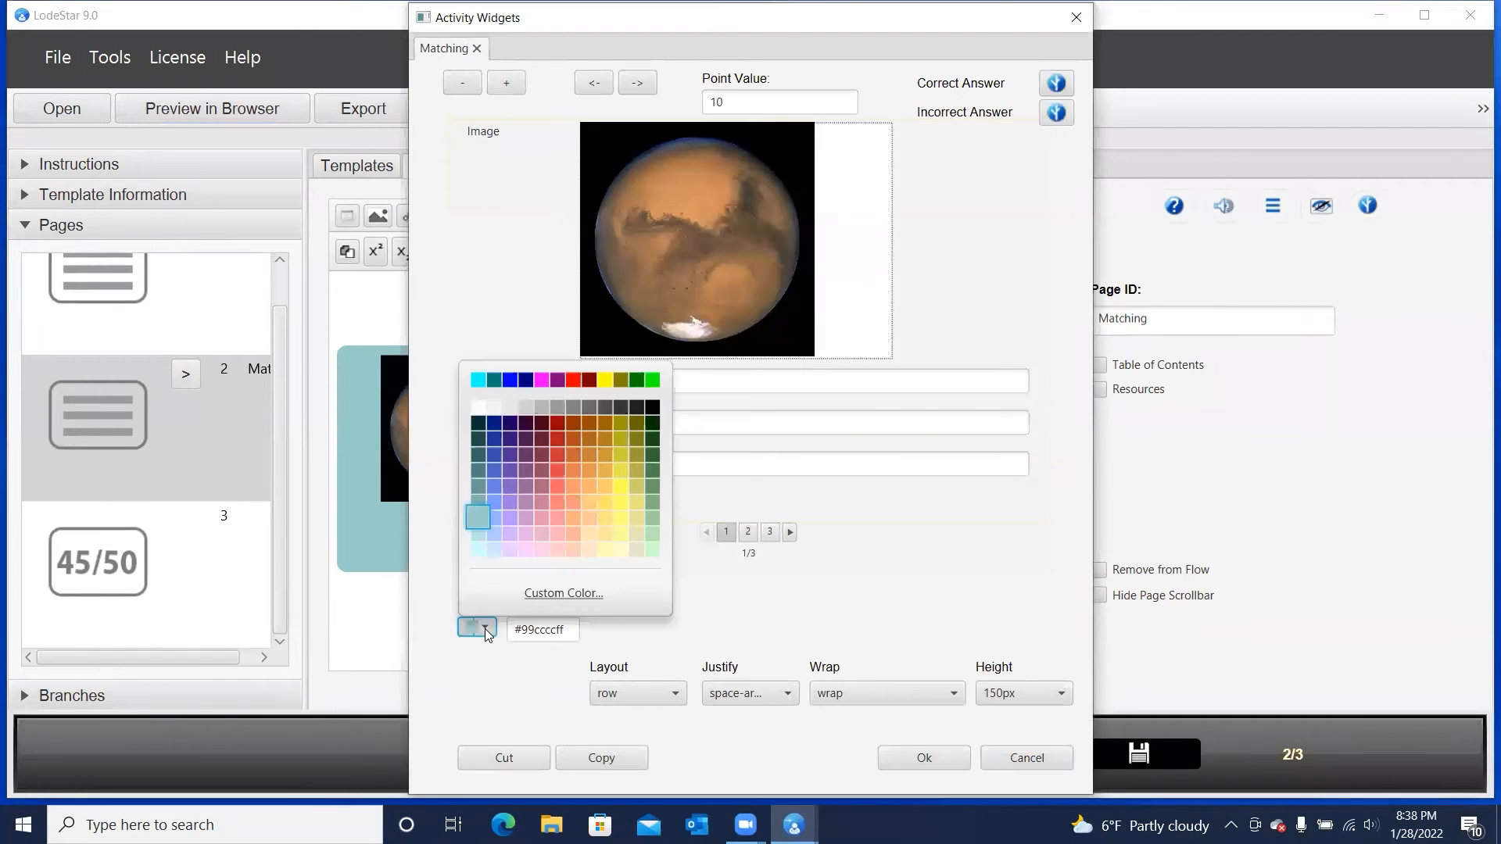
left_click(565, 593)
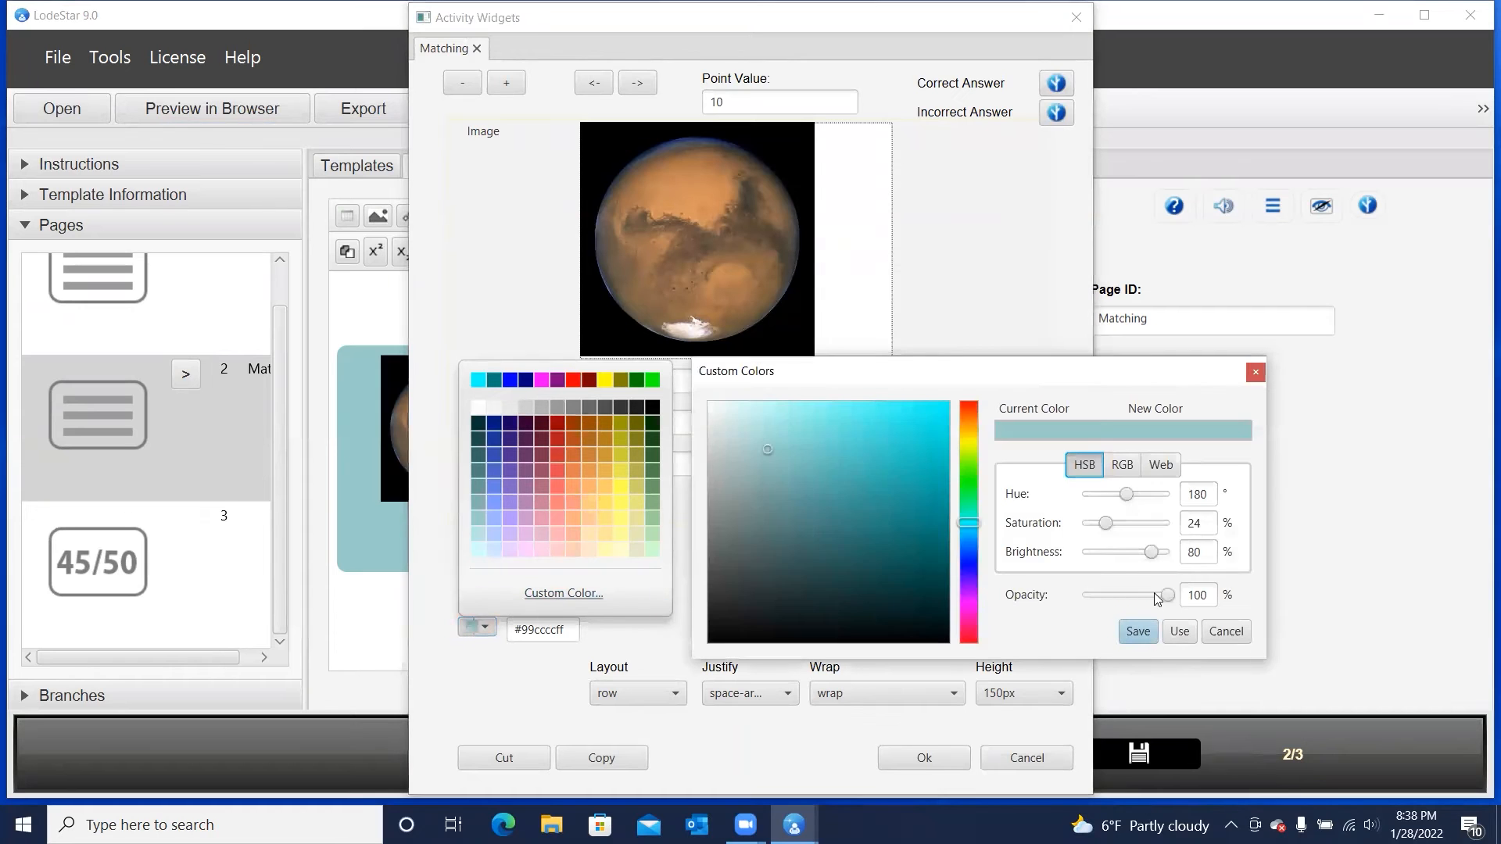
left_click_drag(1167, 595, 1159, 599)
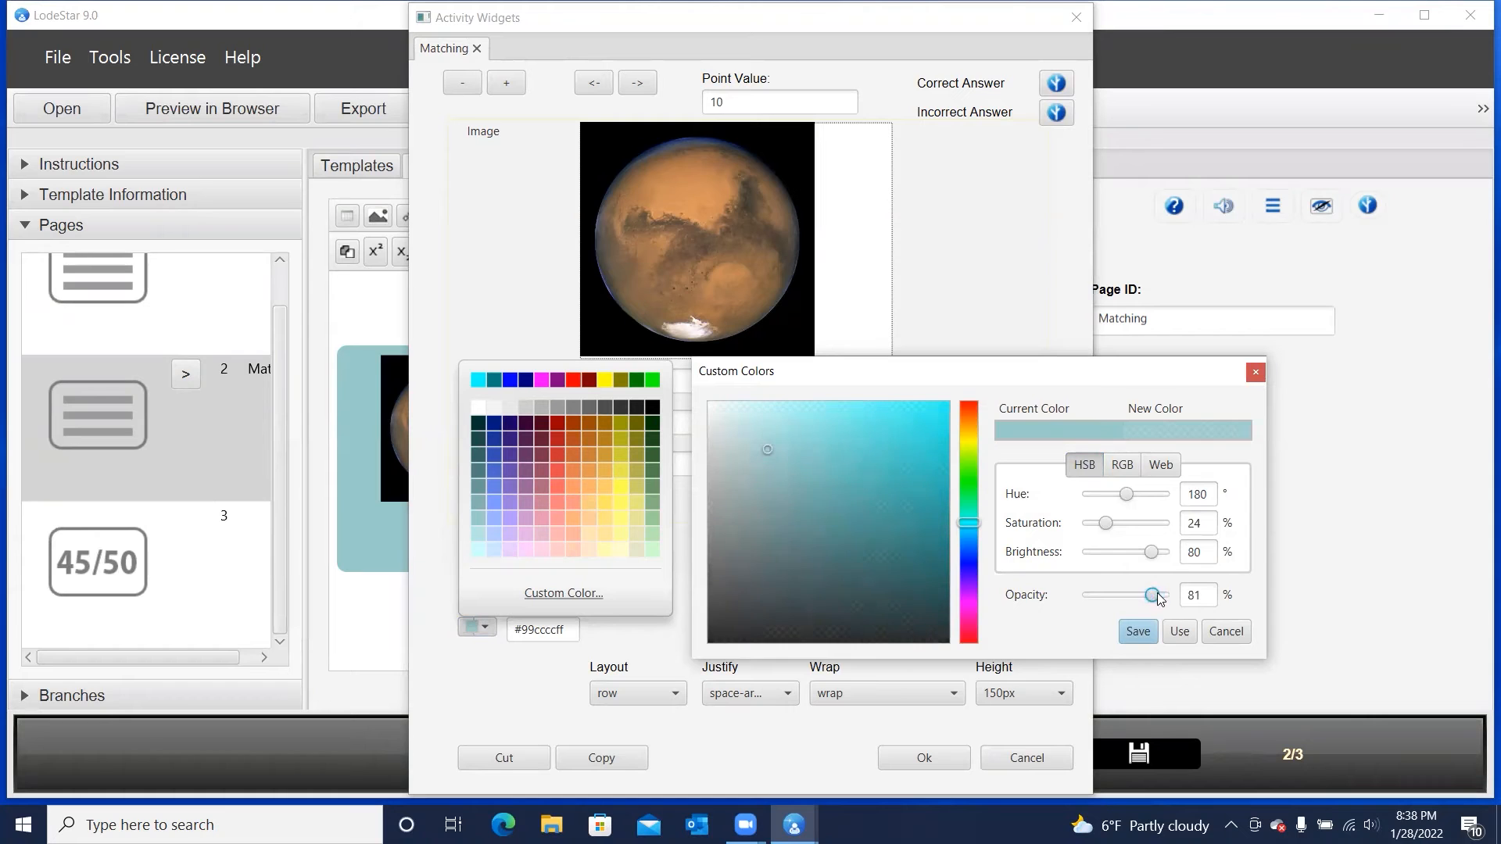
left_click(1185, 635)
left_click(922, 756)
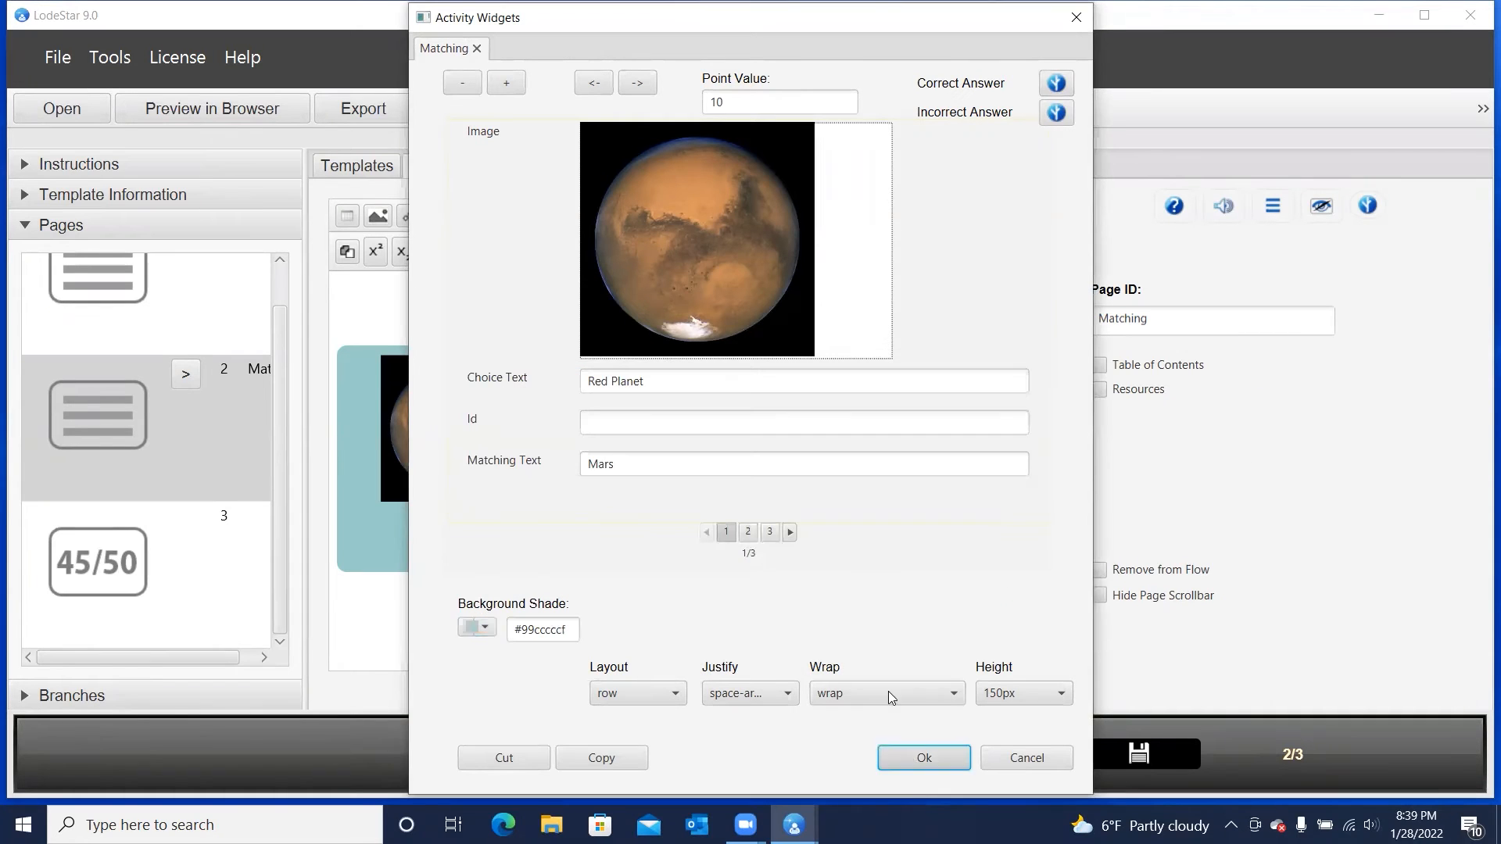
Save and preview the Planets project in the browser, and go to the matching page
left_click(275, 117)
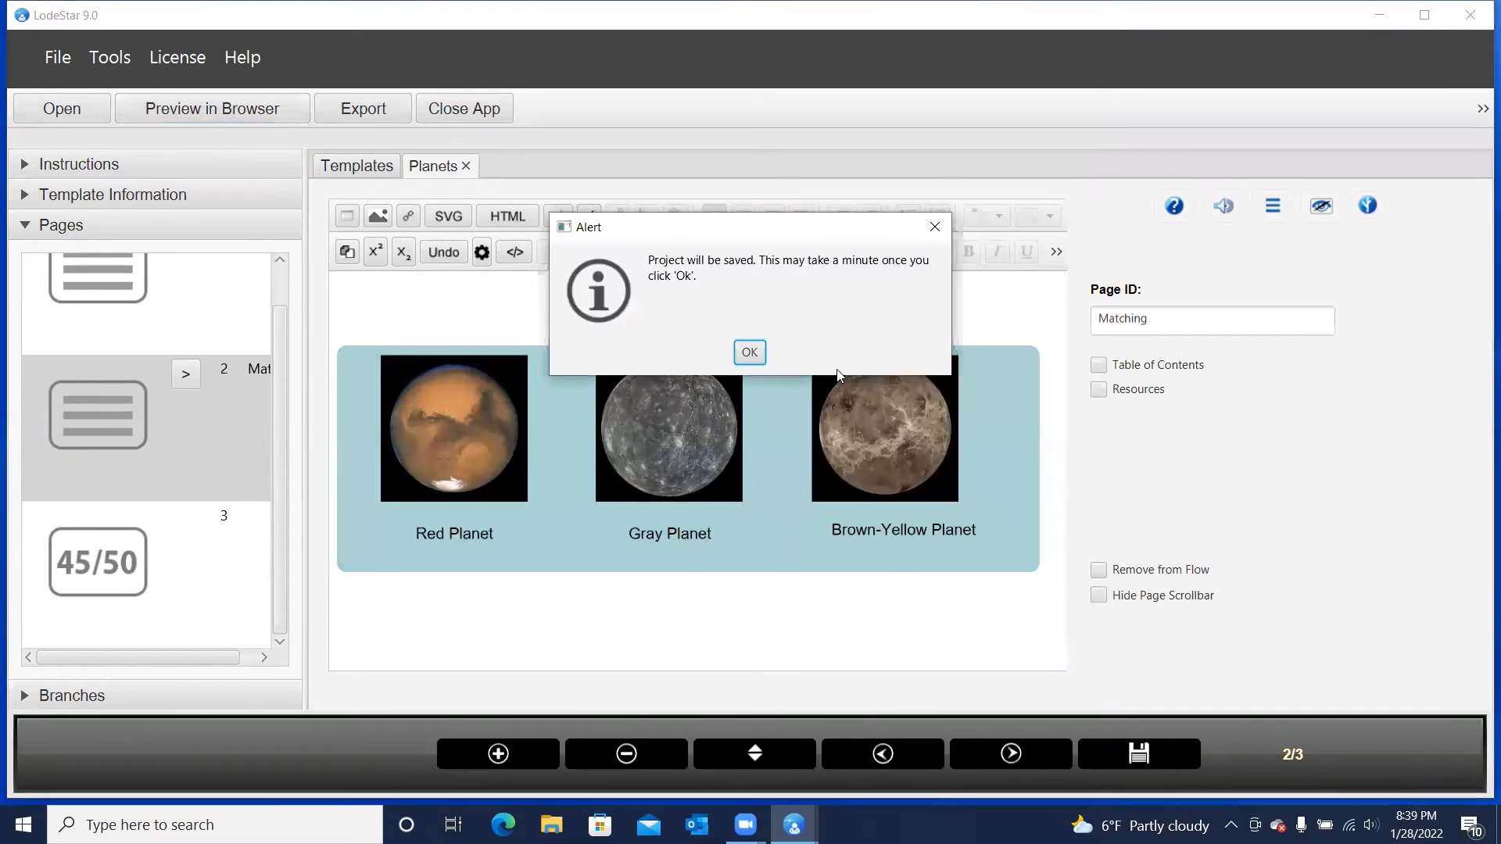
left_click(750, 350)
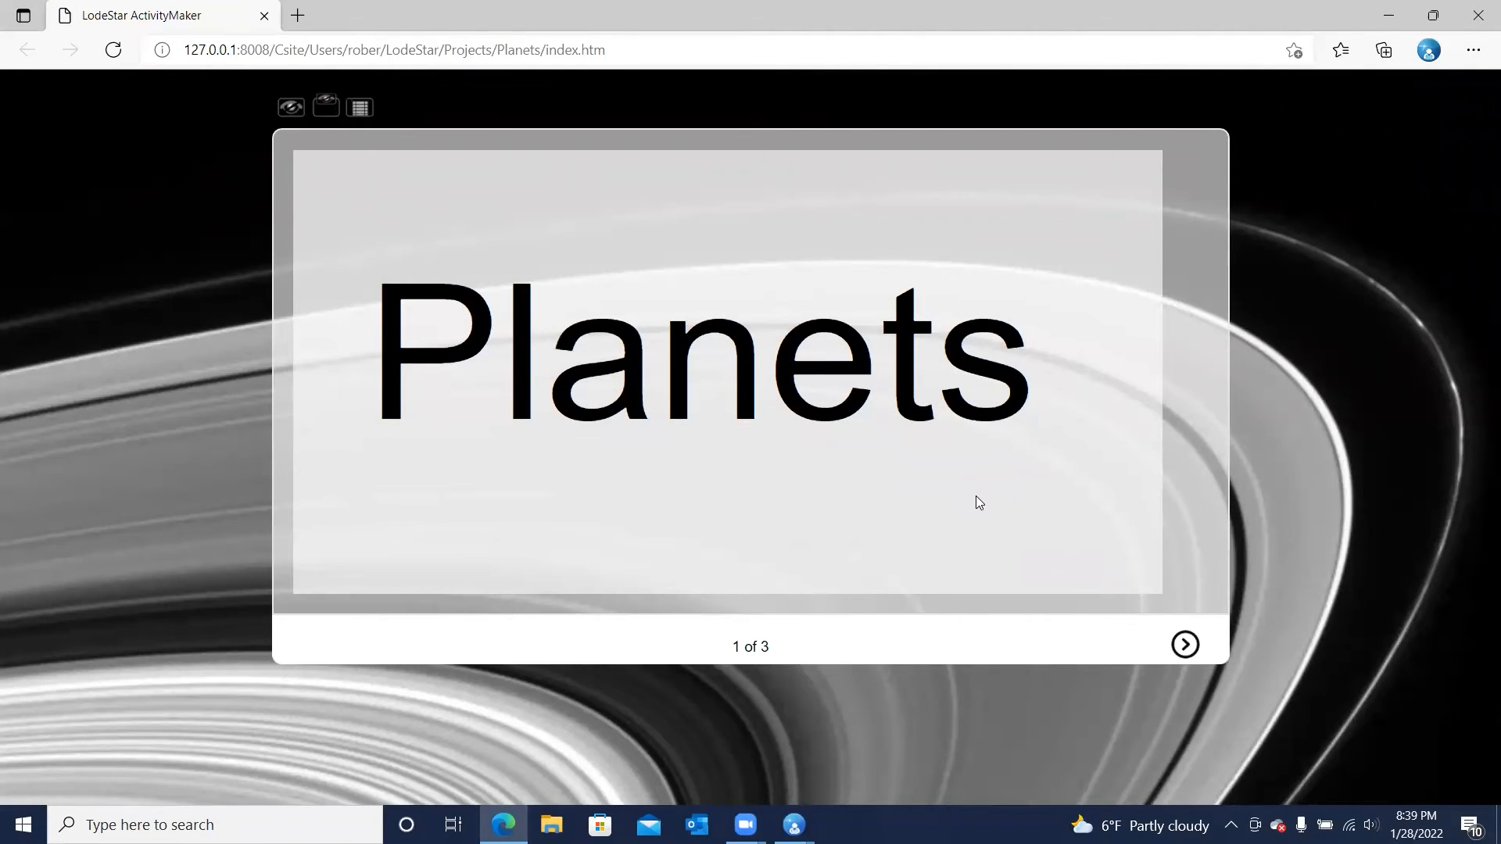
left_click(1185, 657)
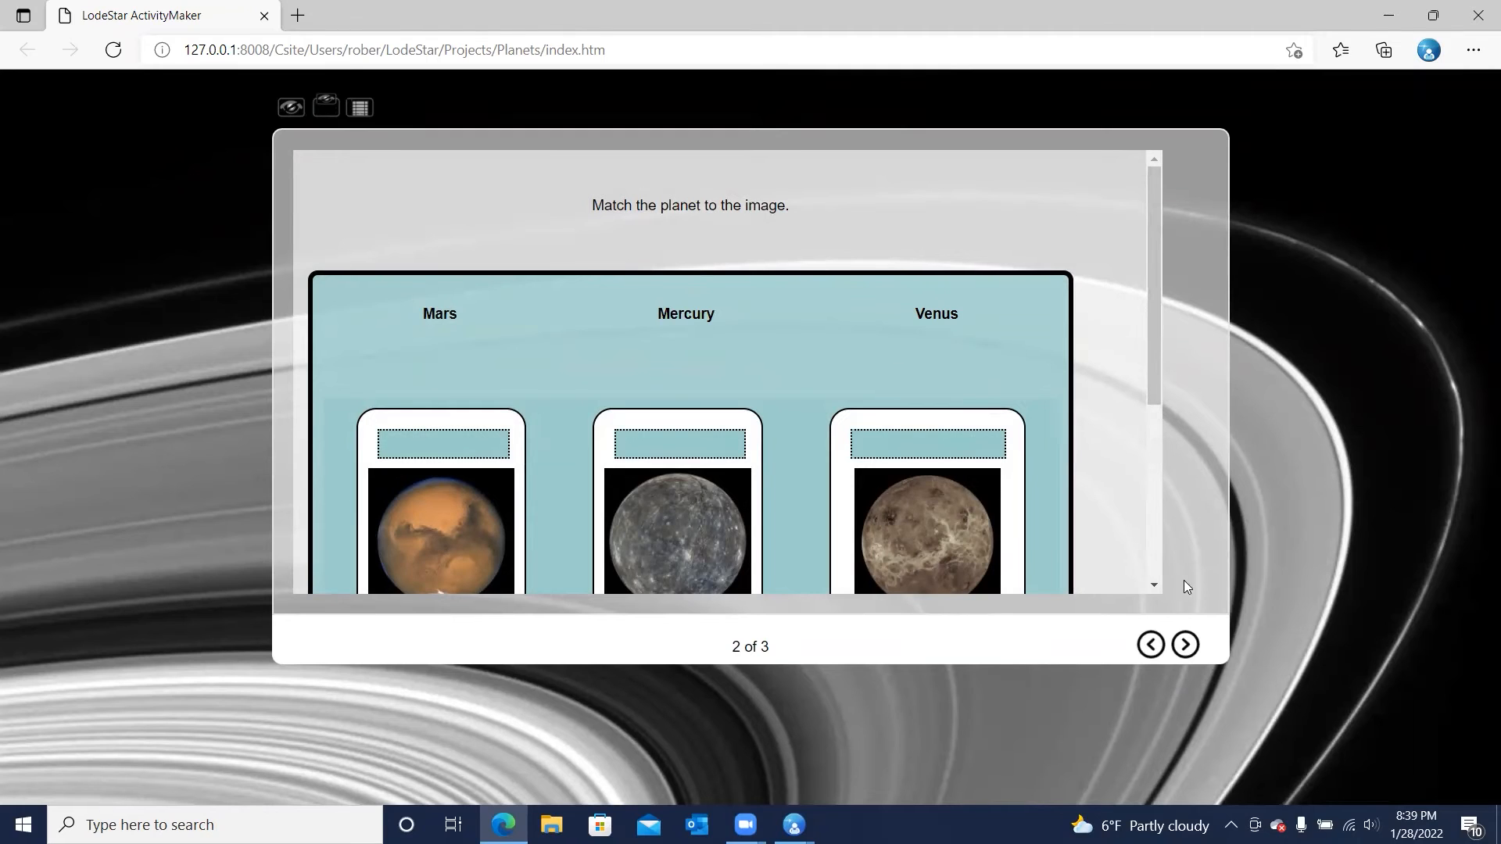
Place Mars on the Red Planet card, move it to the Gray Planet card, and reset the matching exercise
scroll(1155, 504, "down", 2)
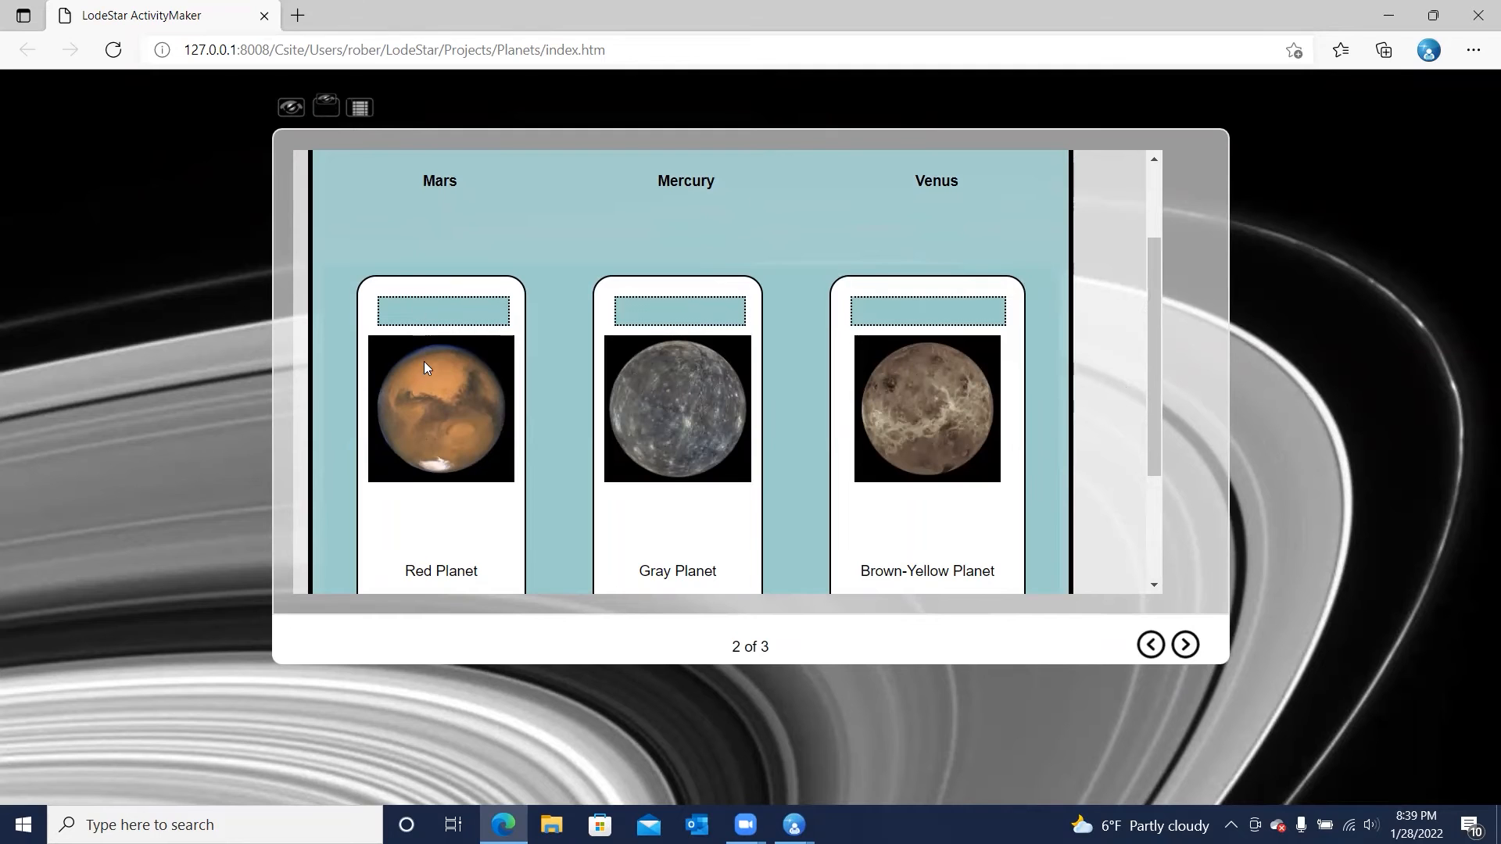
scroll(461, 327, "down", 1)
scroll(460, 323, "up", 1)
left_click_drag(449, 196, 447, 316)
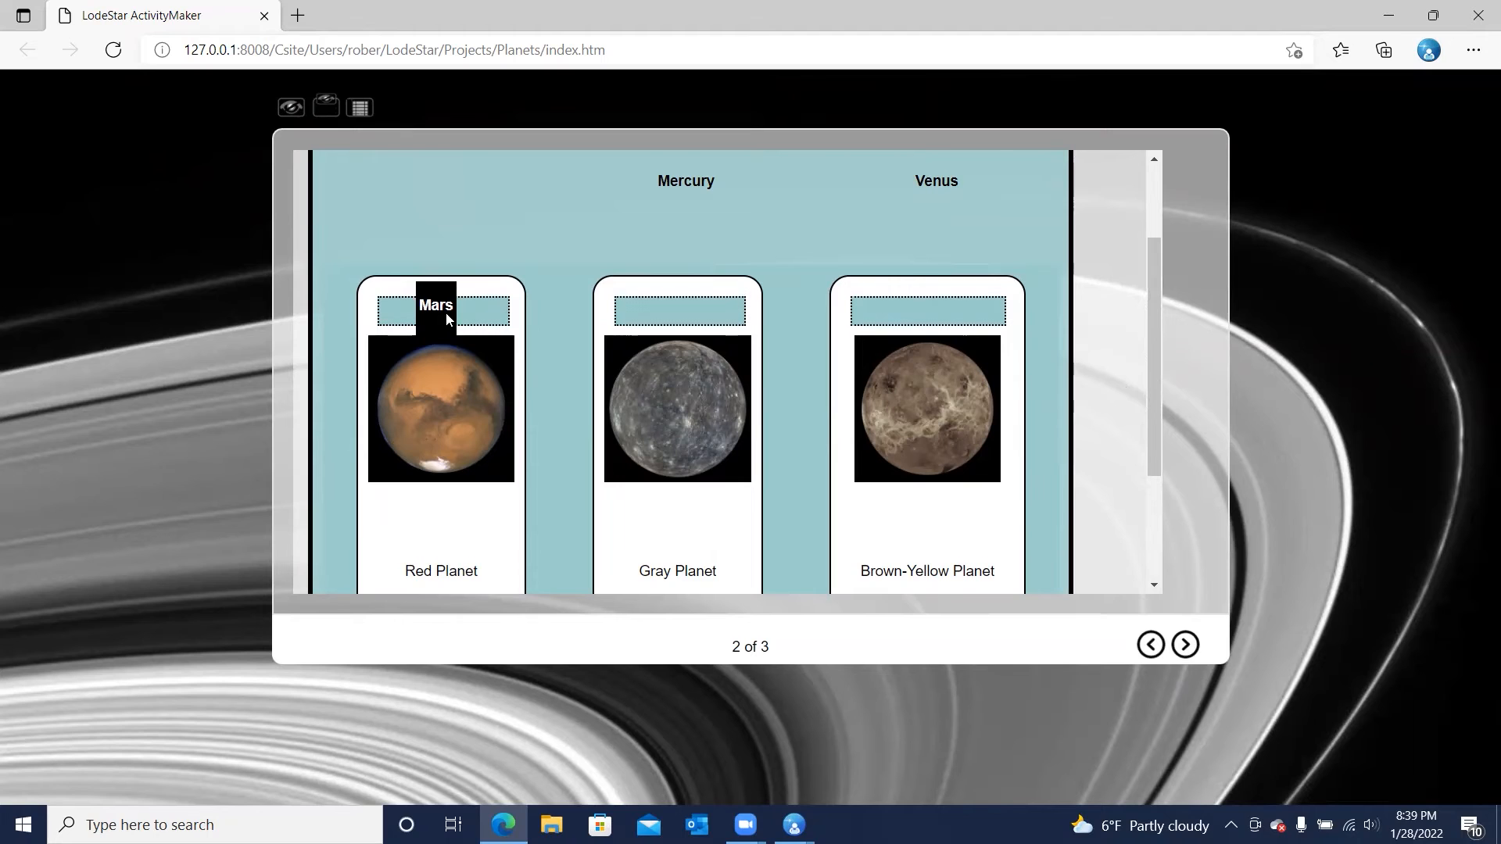
left_click_drag(448, 317, 684, 327)
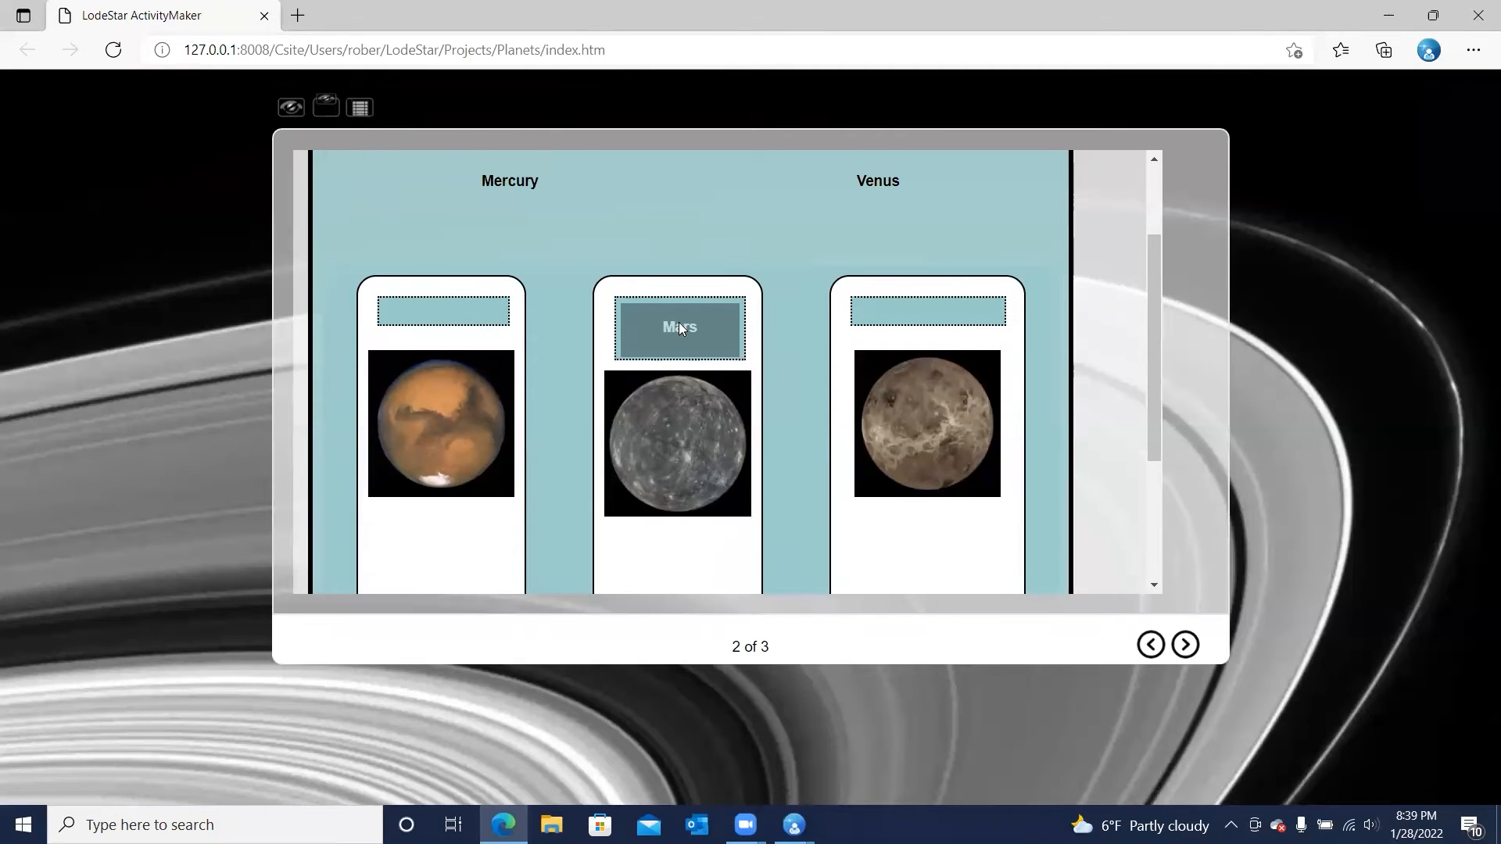
scroll(473, 426, "down", 3)
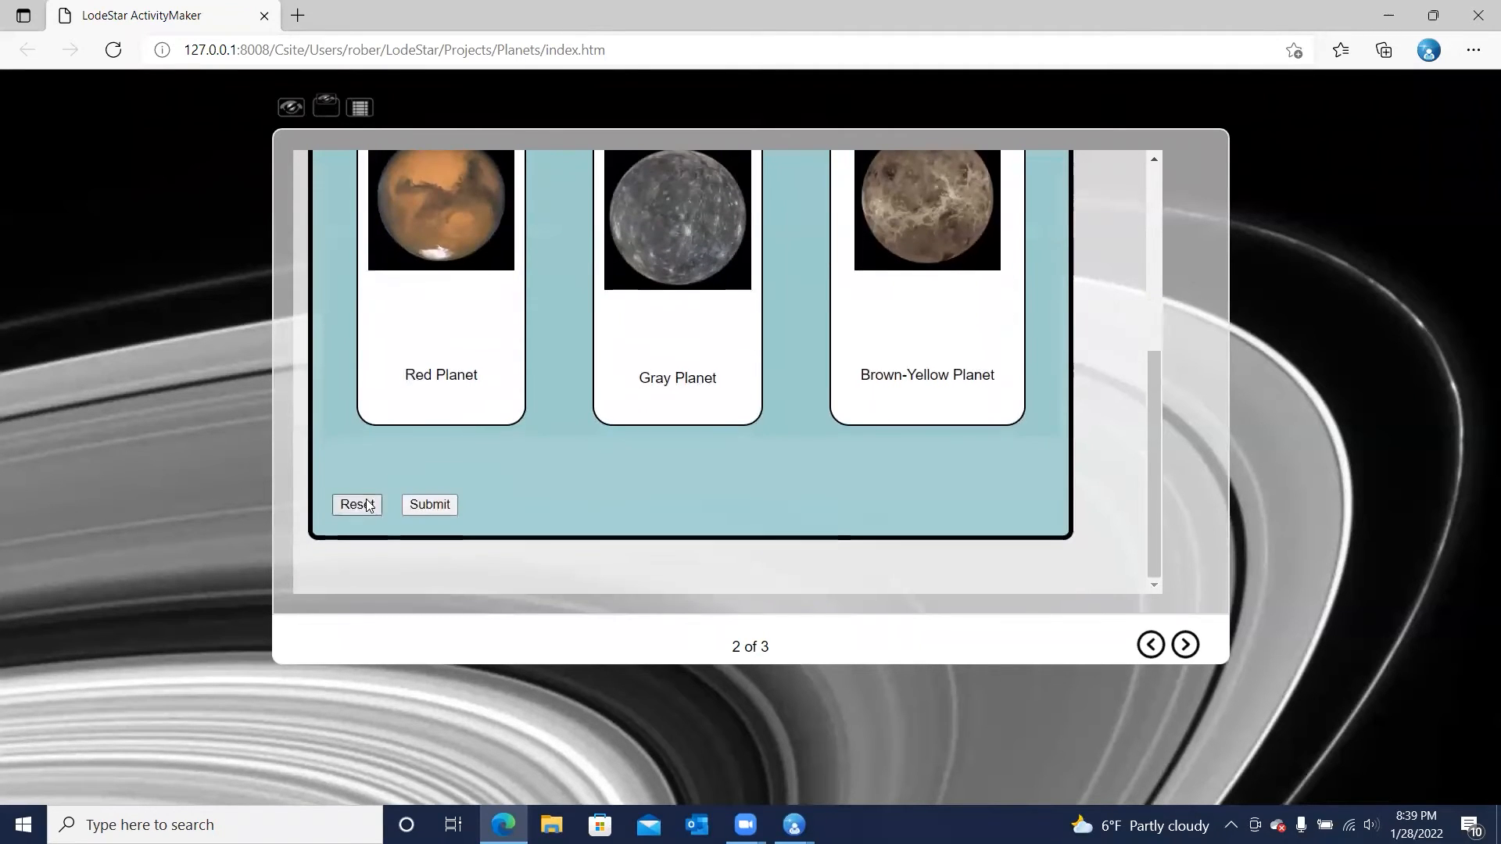
left_click(357, 504)
Match Mars to Red Planet and Venus to Brown-Yellow Planet, leave Mercury unplaced, and submit the answers
scroll(671, 338, "up", 3)
left_click_drag(934, 196, 443, 322)
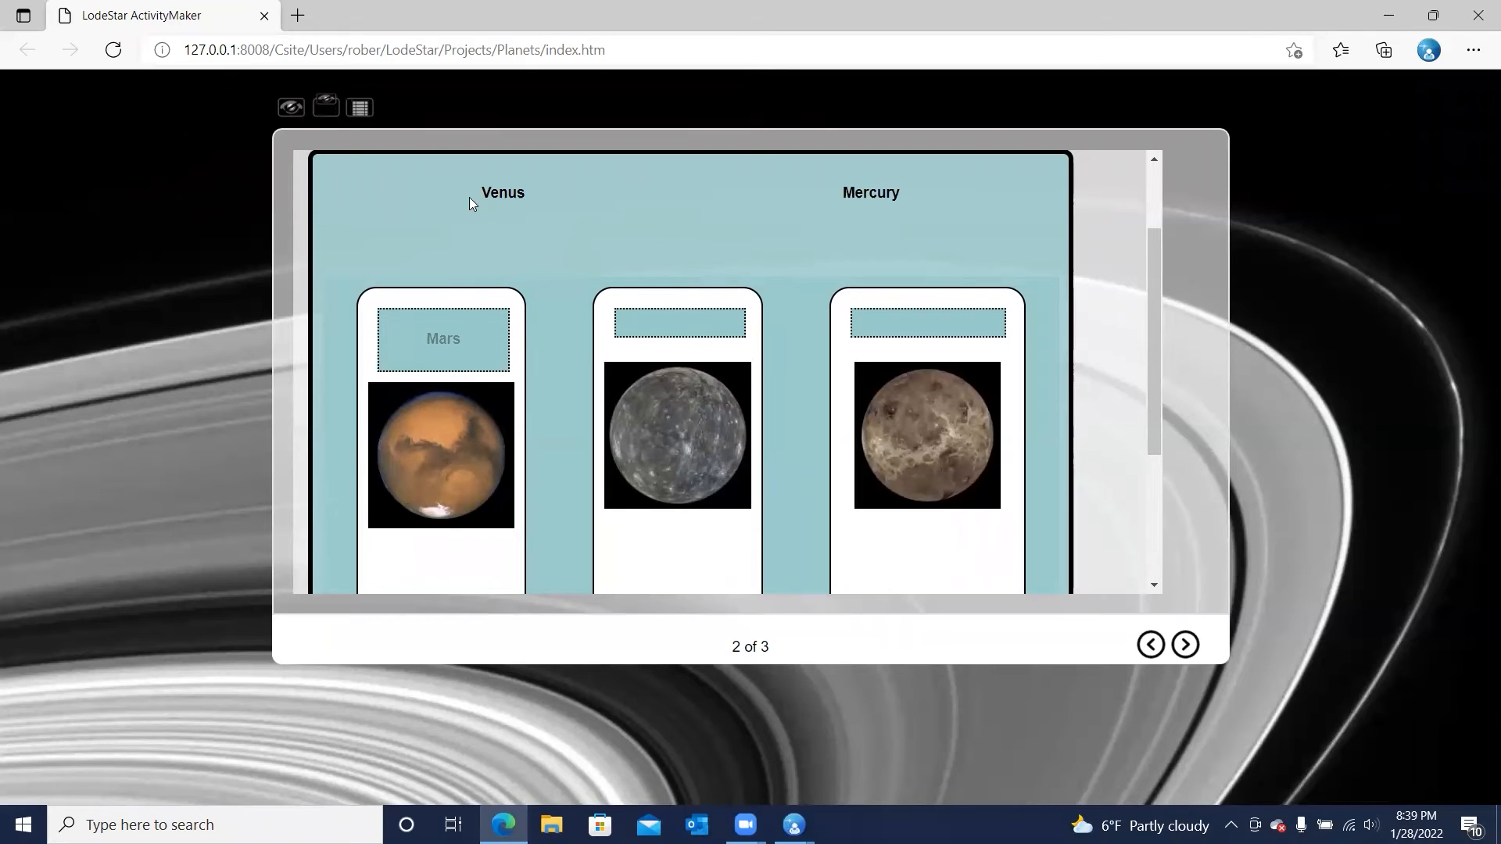
left_click_drag(512, 197, 949, 324)
scroll(731, 241, "down", 2)
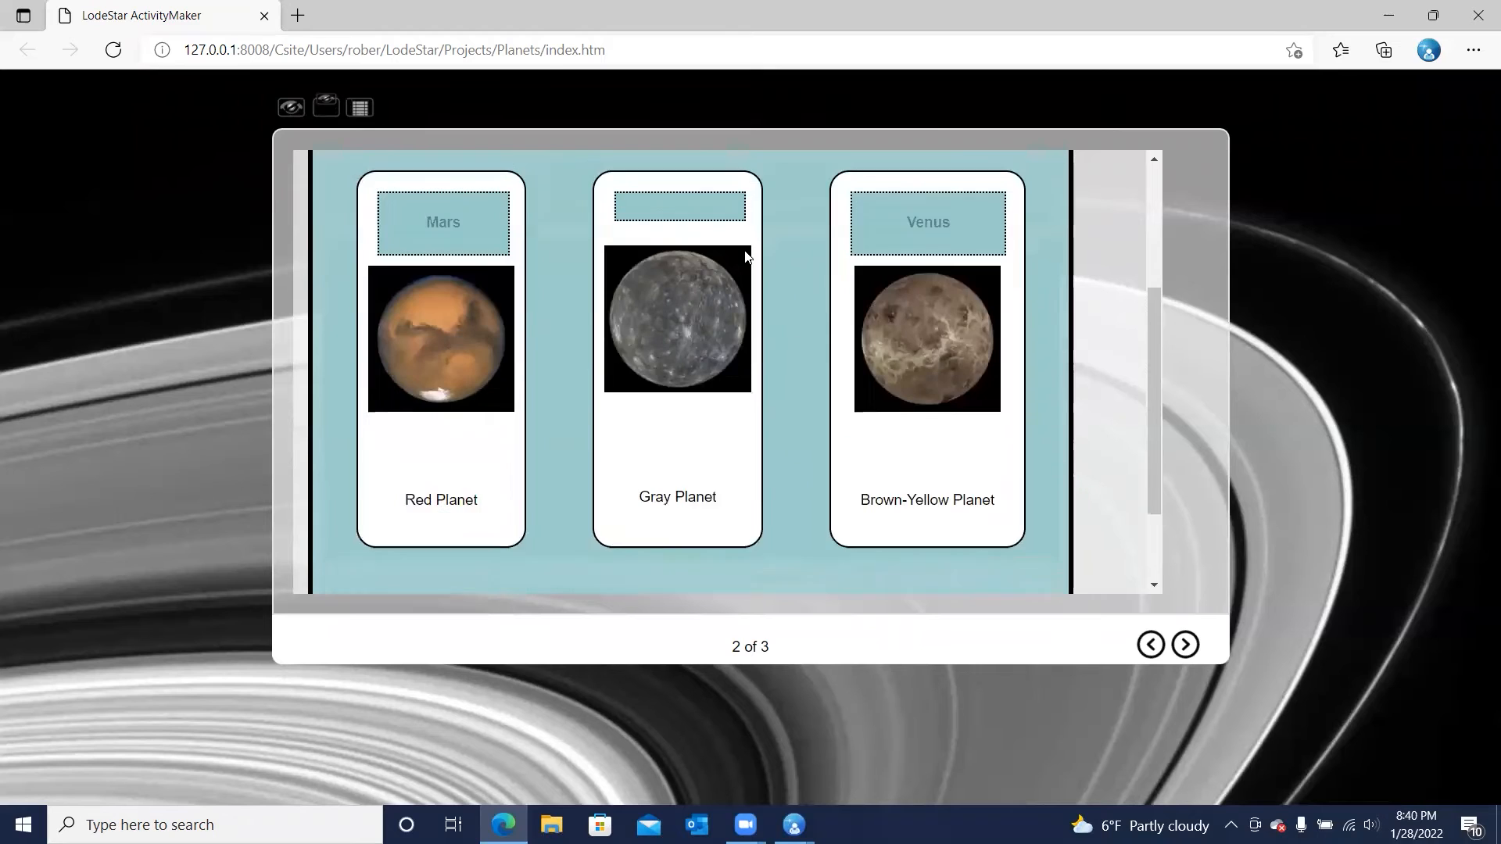
scroll(527, 439, "down", 2)
left_click(422, 508)
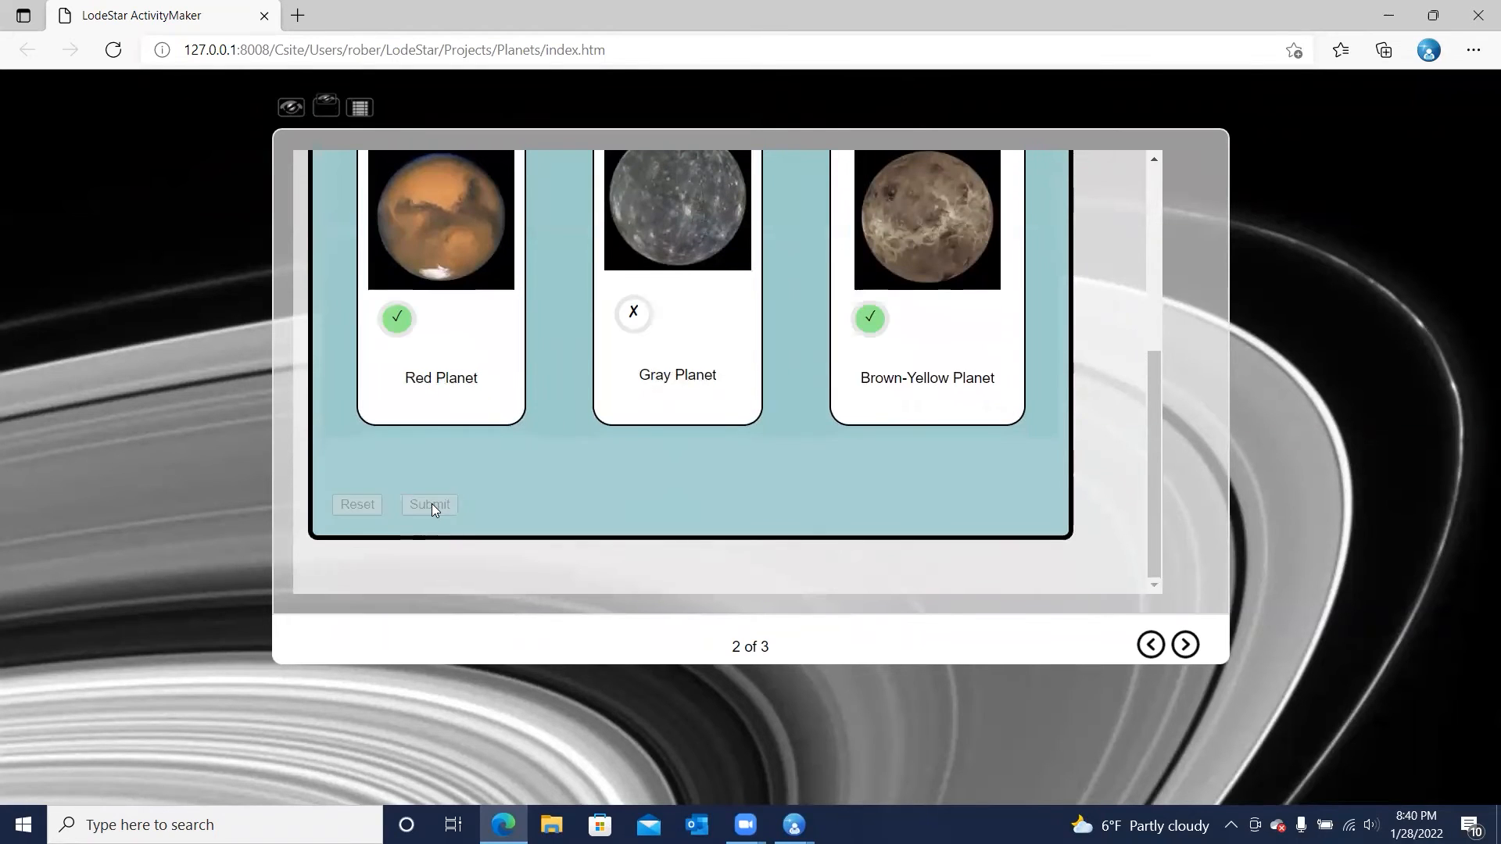
Review the answer feedback on the three planet cards and go to the score report on page 3
scroll(667, 386, "up", 3)
scroll(667, 385, "down", 1)
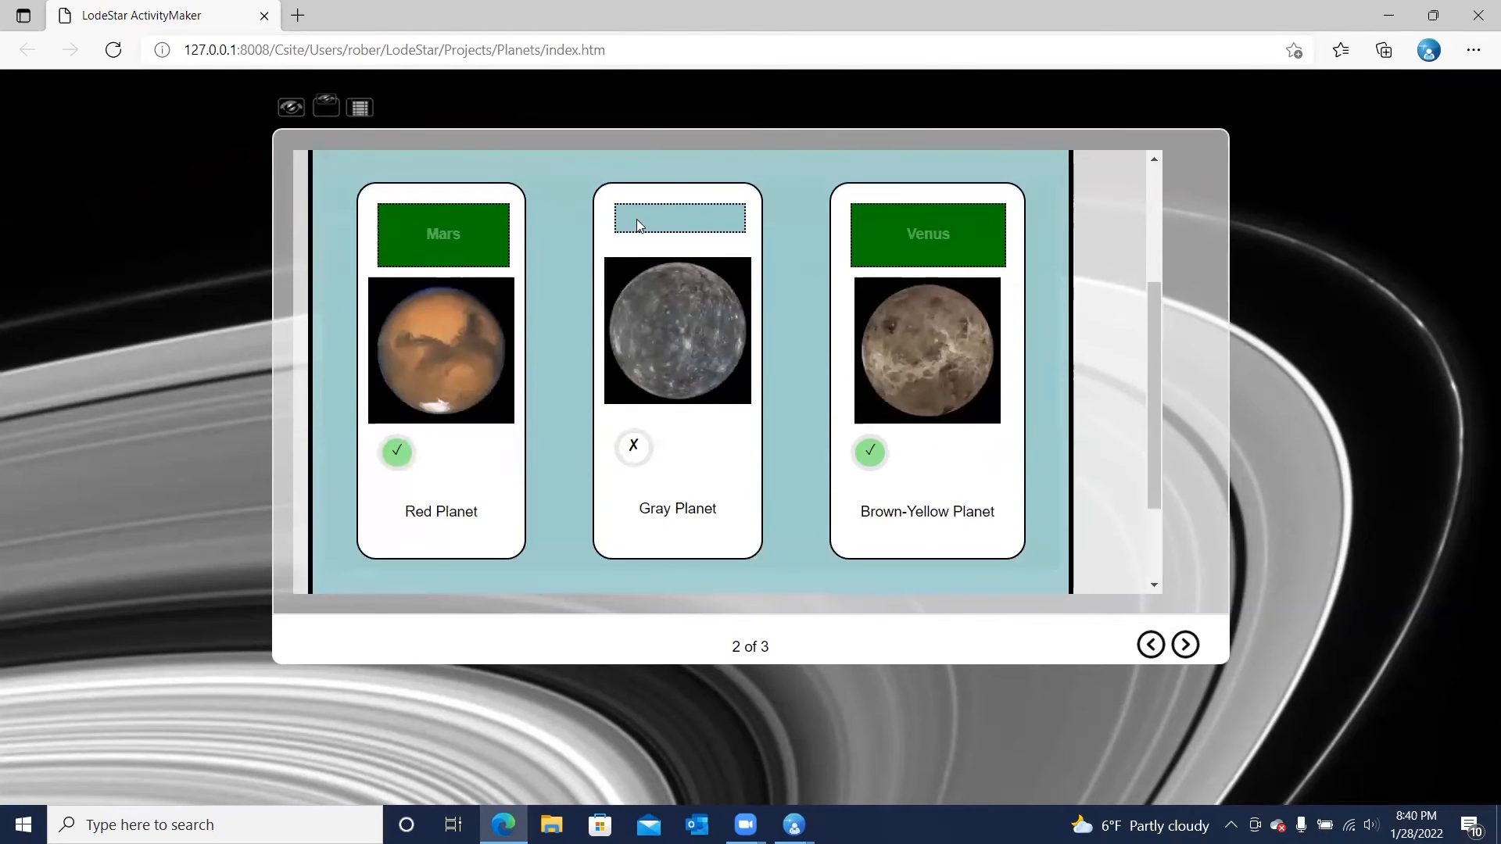
scroll(653, 422, "down", 1)
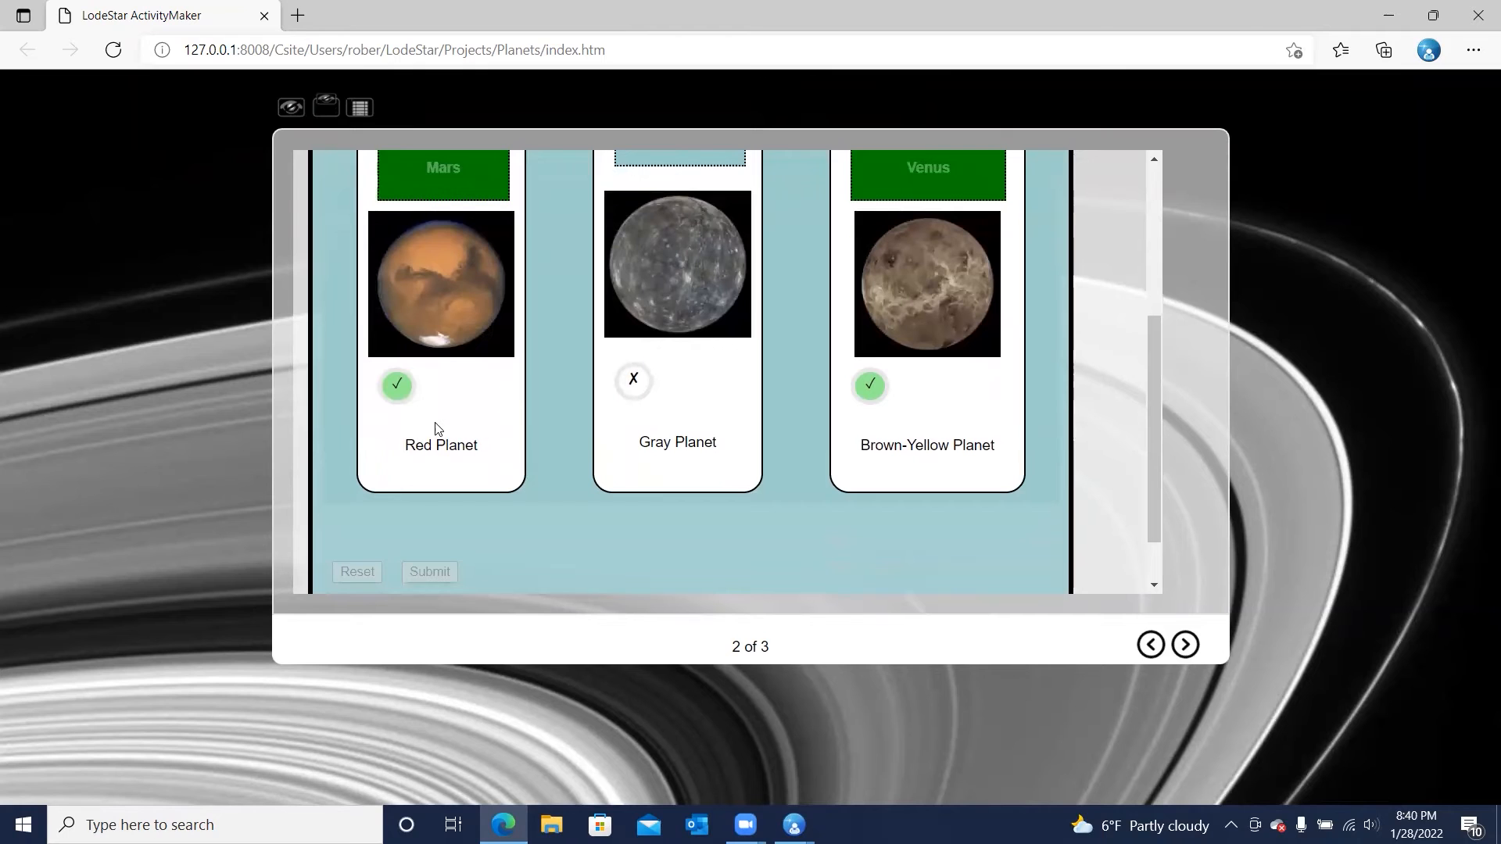
scroll(519, 392, "up", 3)
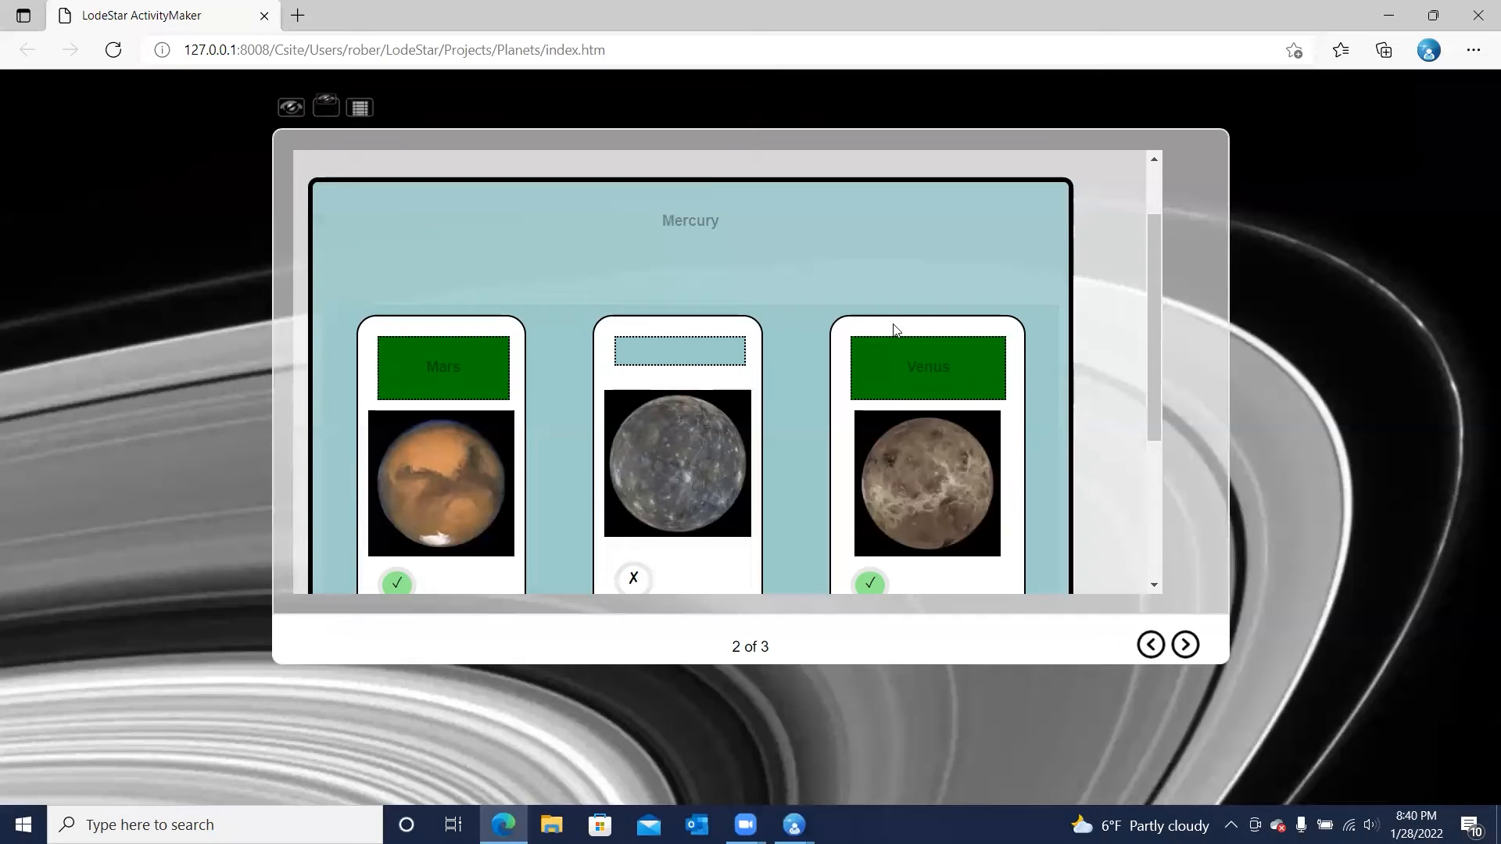
scroll(894, 325, "down", 2)
left_click(1185, 646)
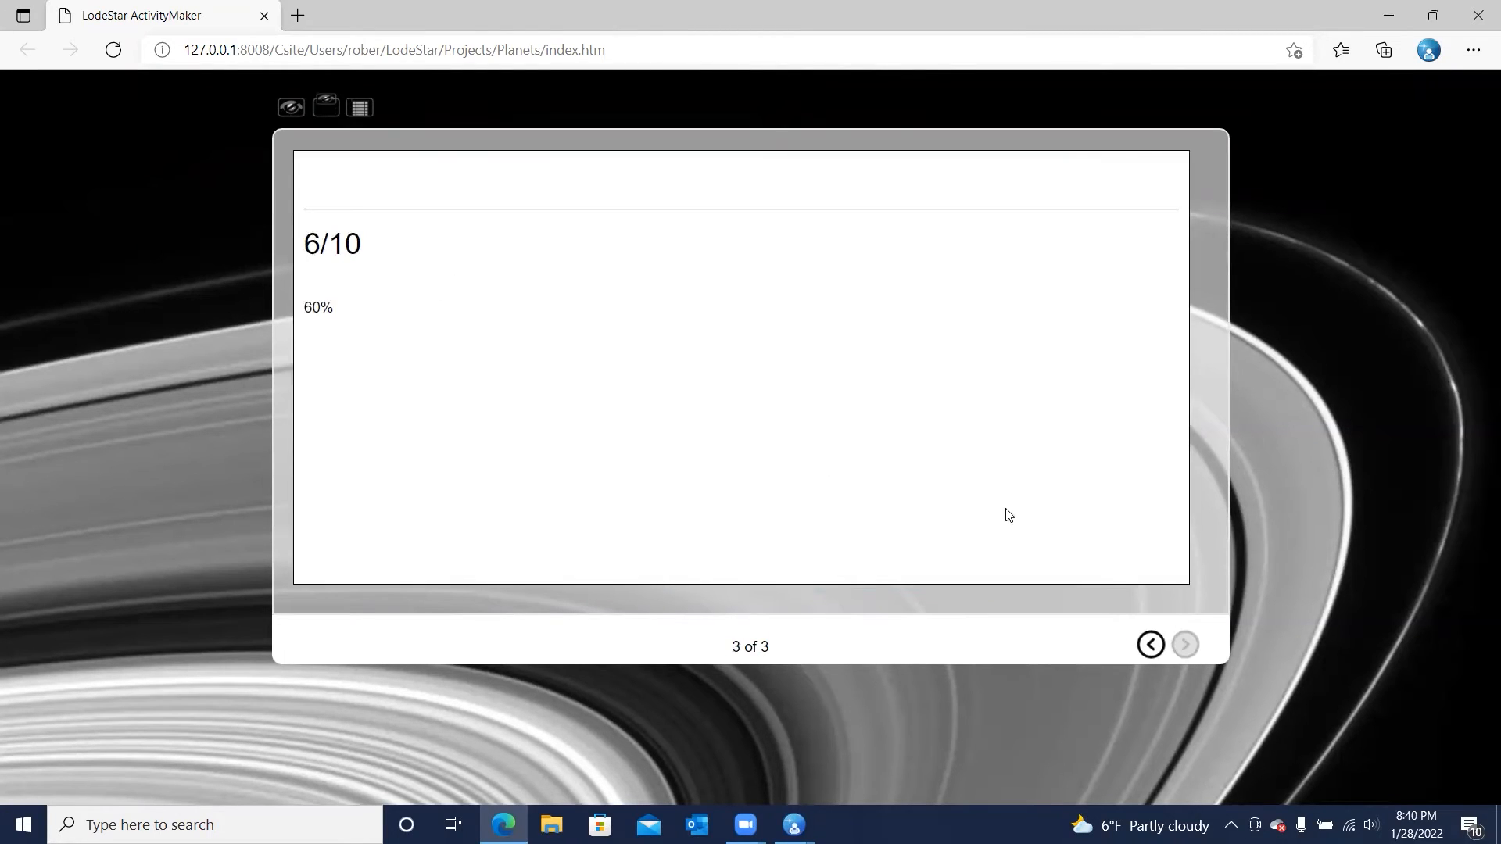
Go back through the activity pages, reload the preview to restart it, and return to the matching page
left_click(1154, 646)
left_click(1152, 646)
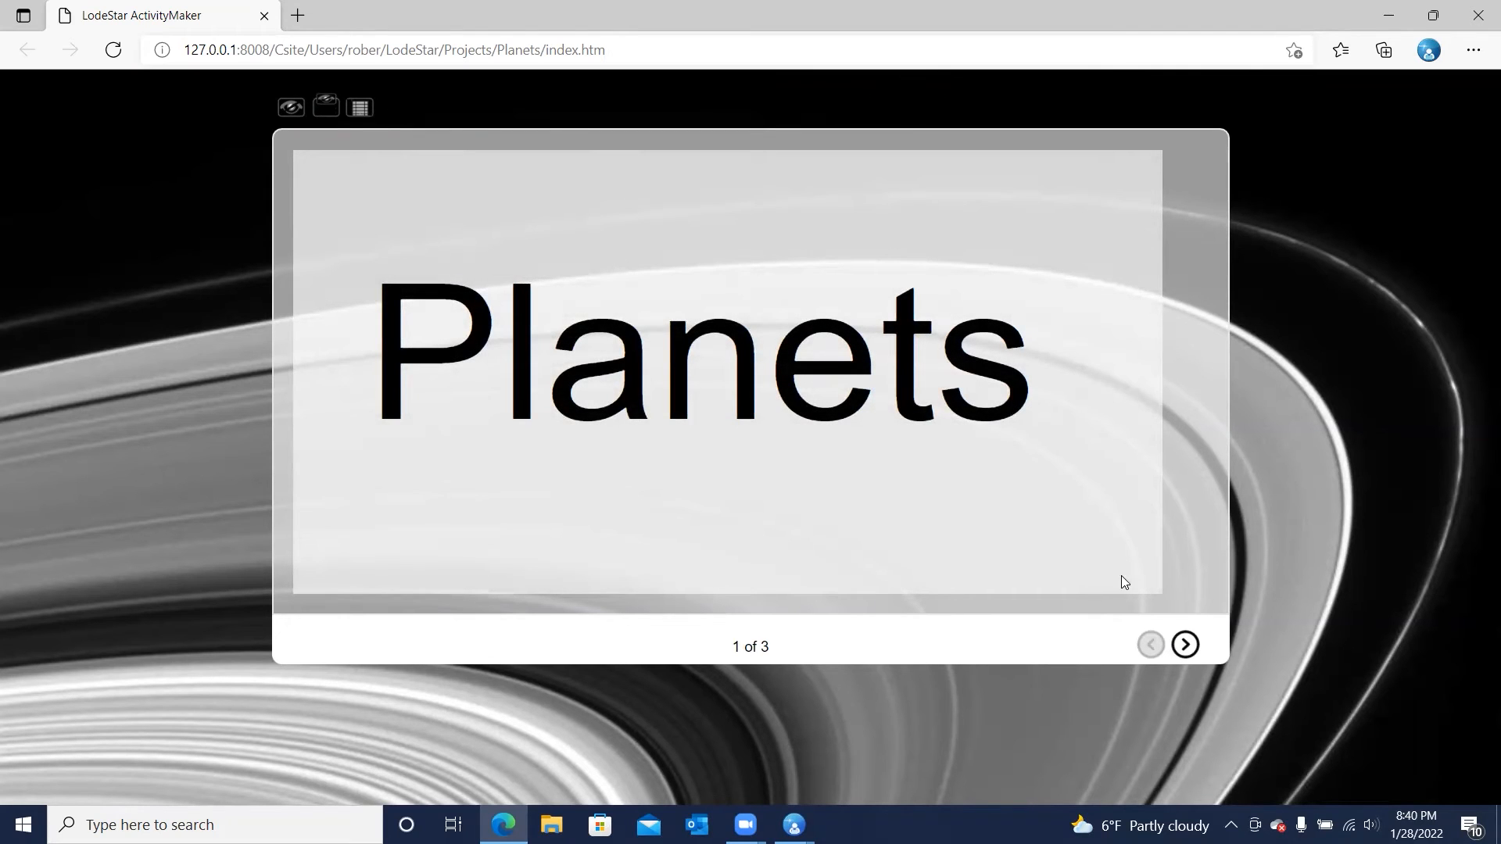
left_click(1185, 644)
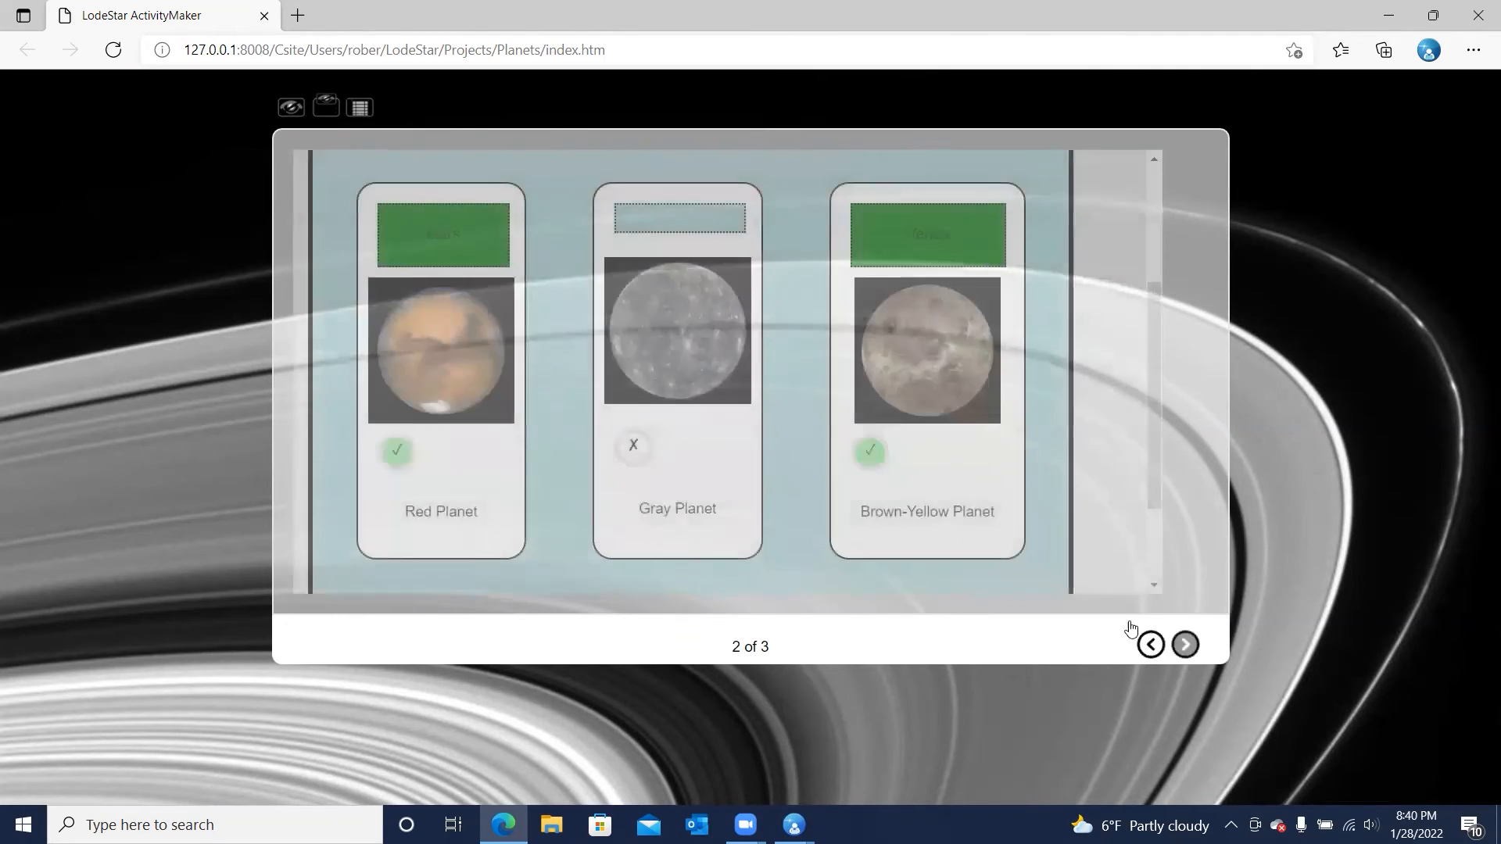
left_click(114, 52)
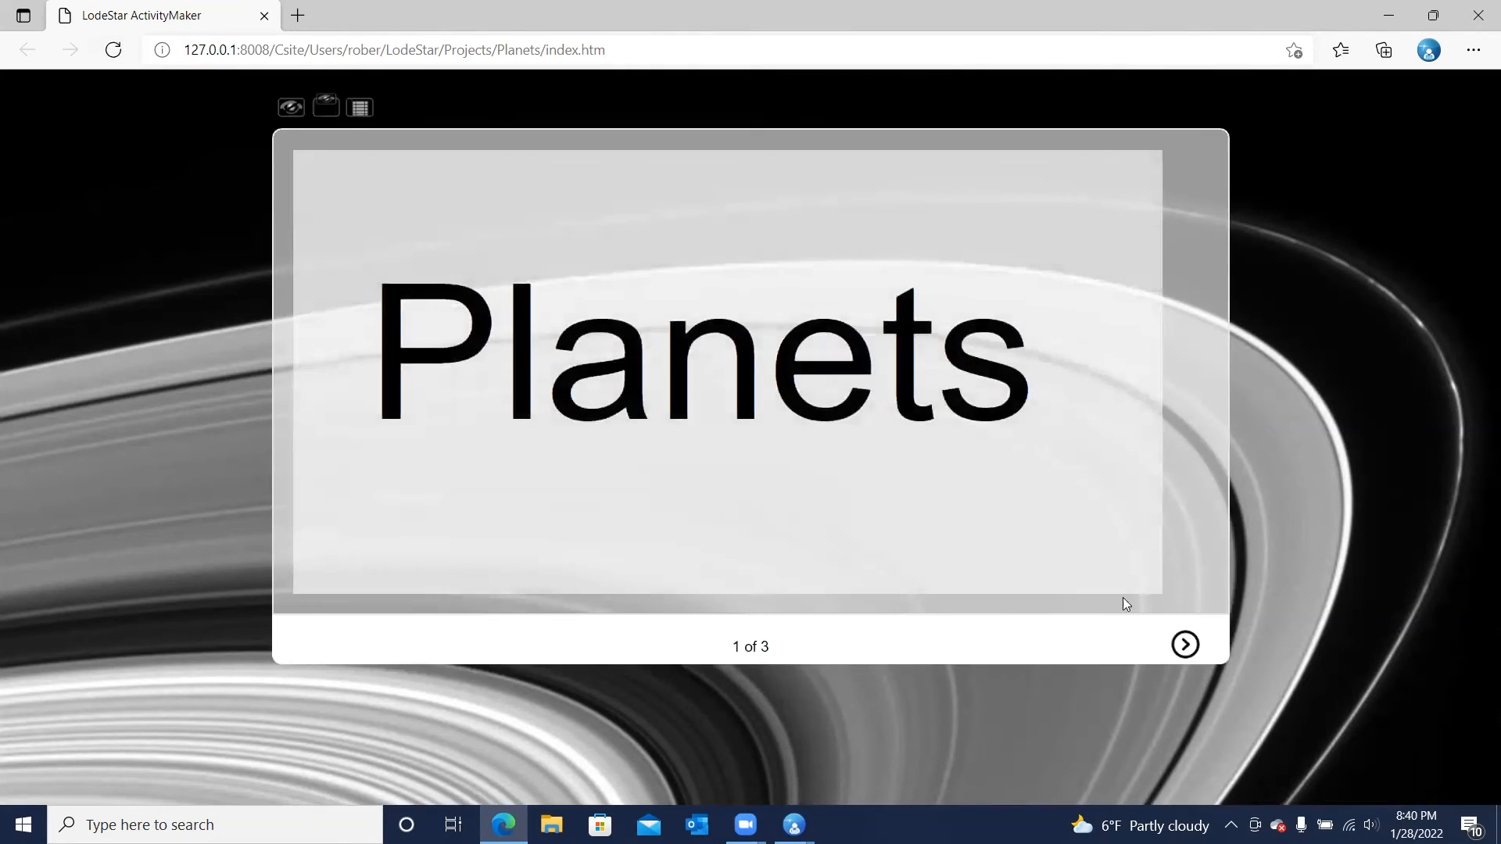
left_click(1184, 644)
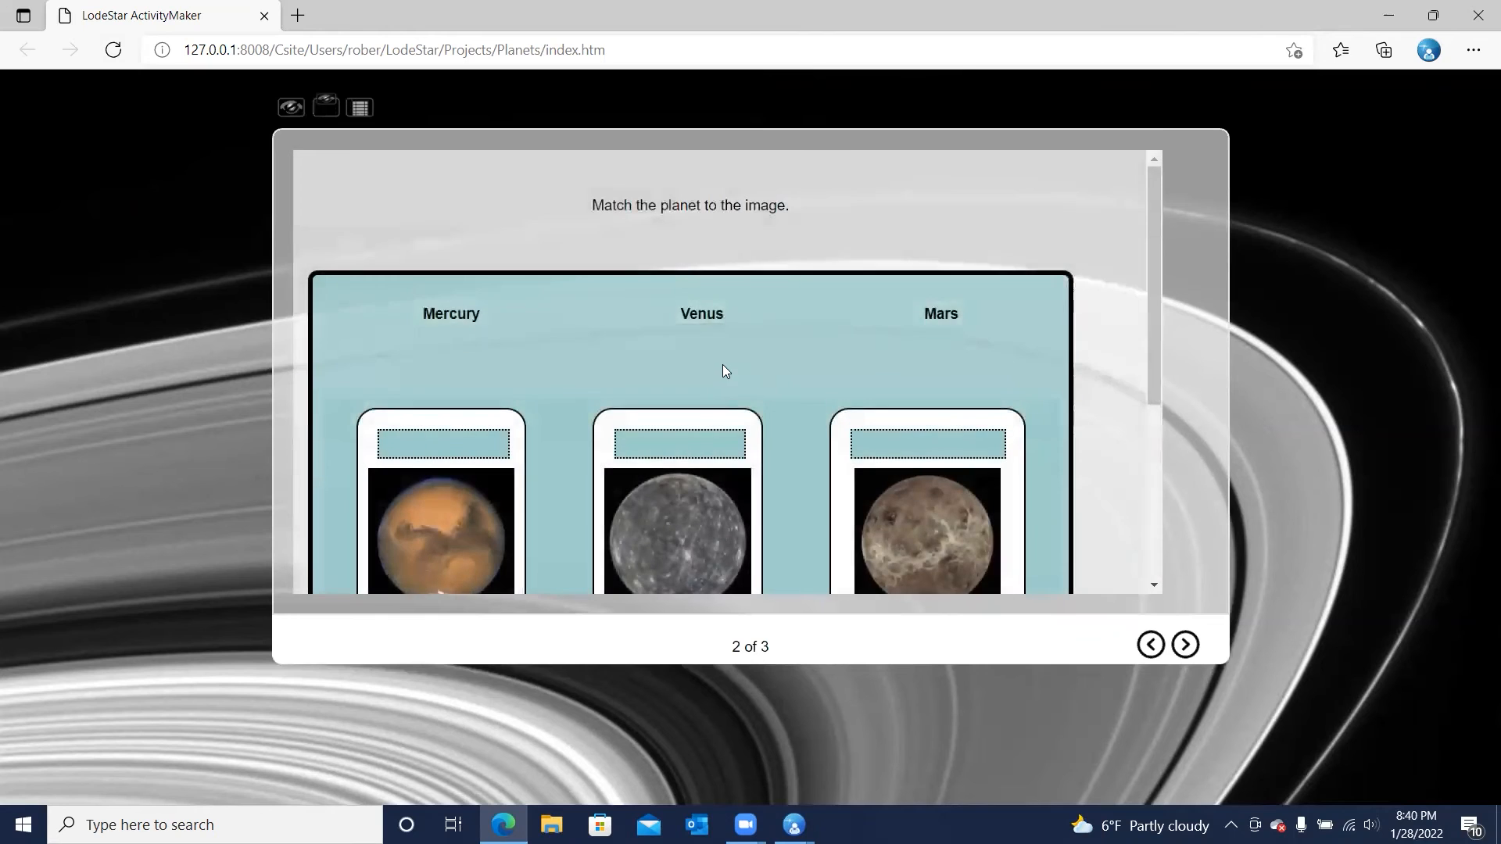
Test keyboard focus on the planet labels and open the list of match choices for Mercury
scroll(723, 370, "down", 2)
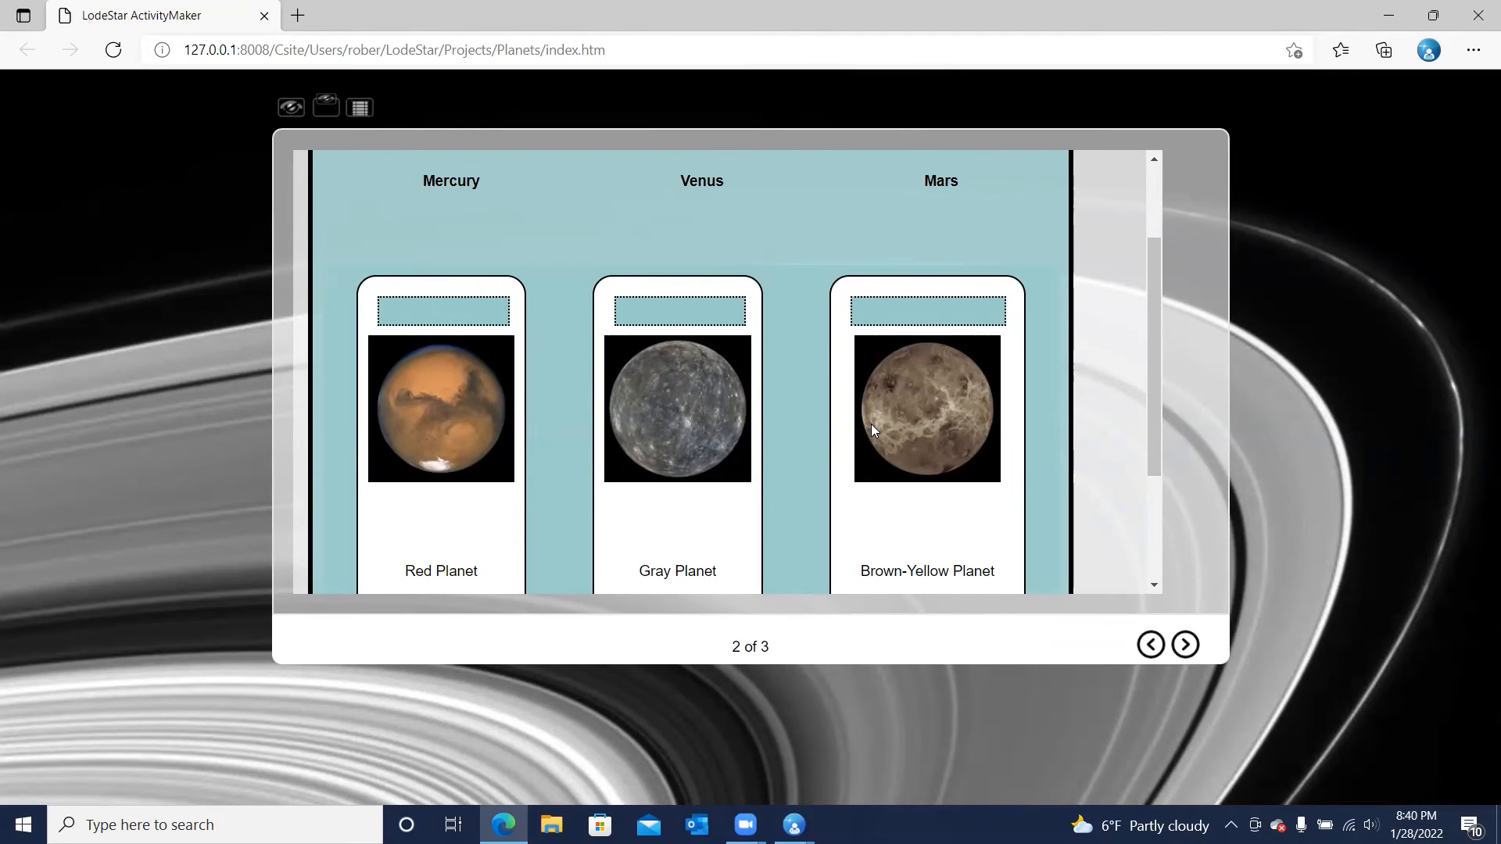
scroll(871, 423, "up", 1)
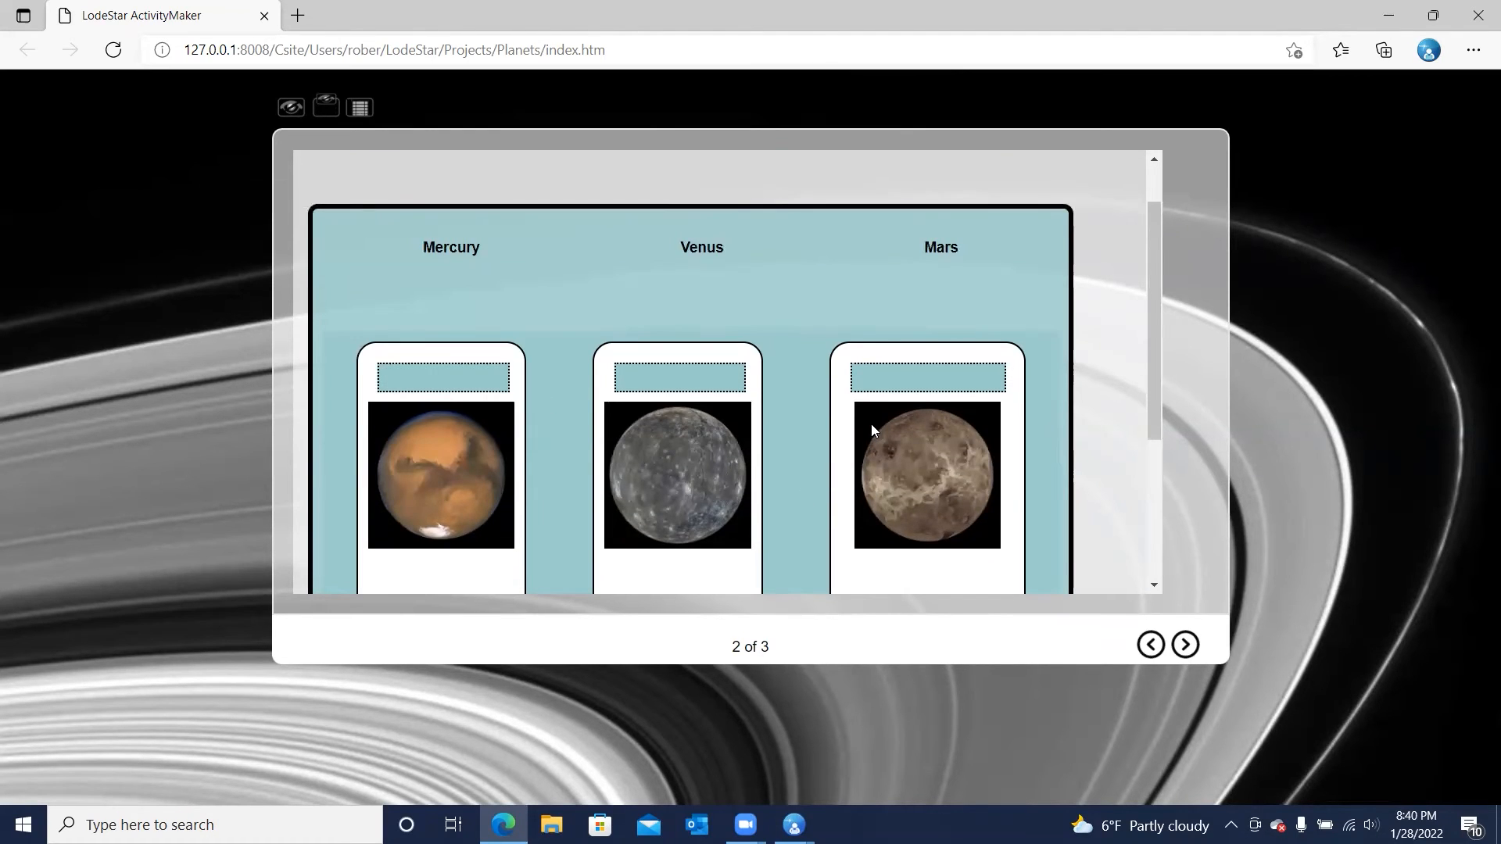
left_click(443, 264)
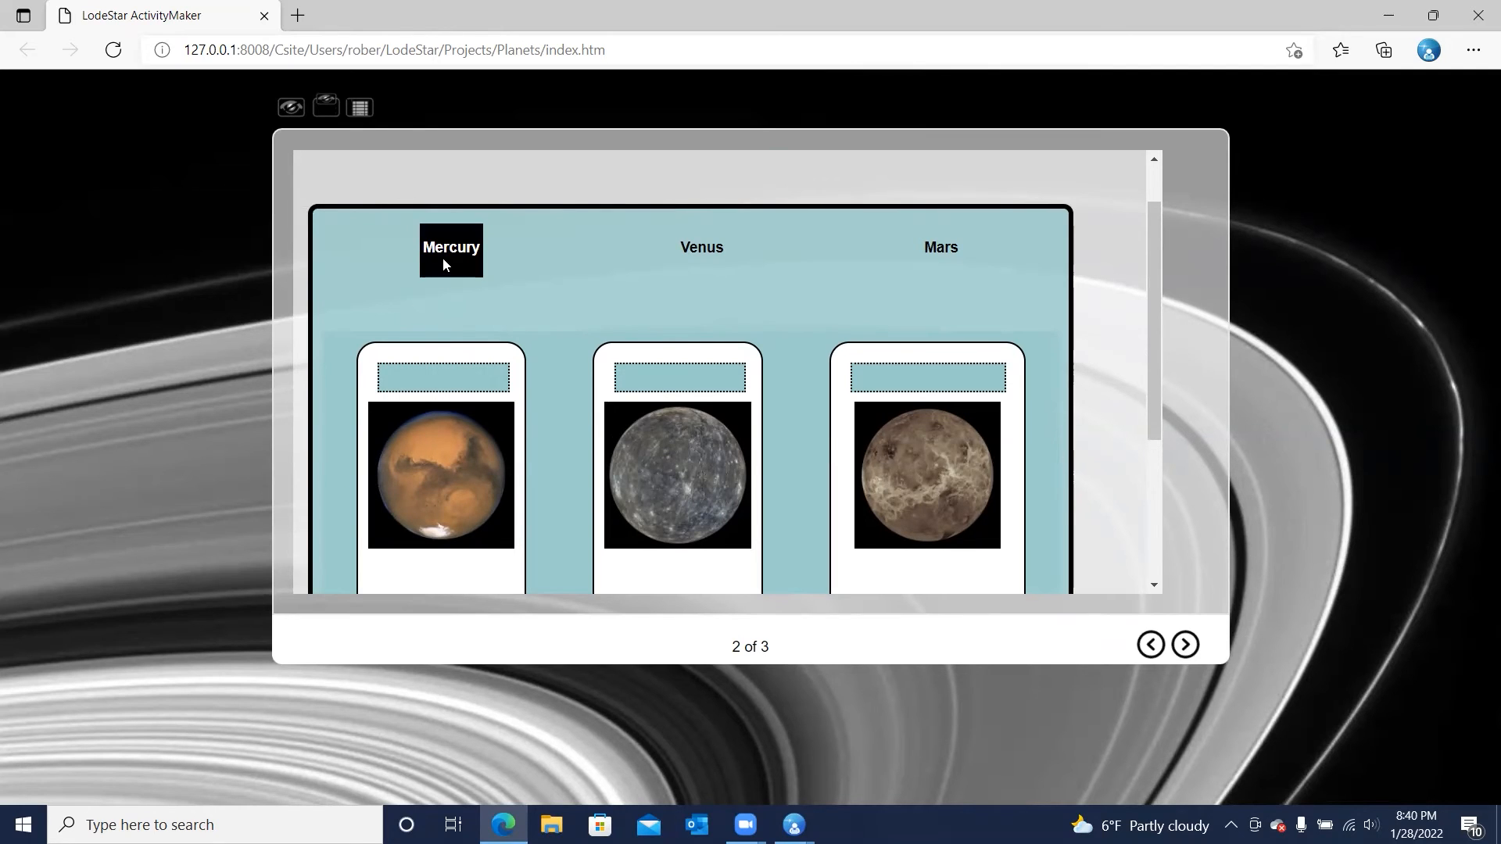
key("Tab")
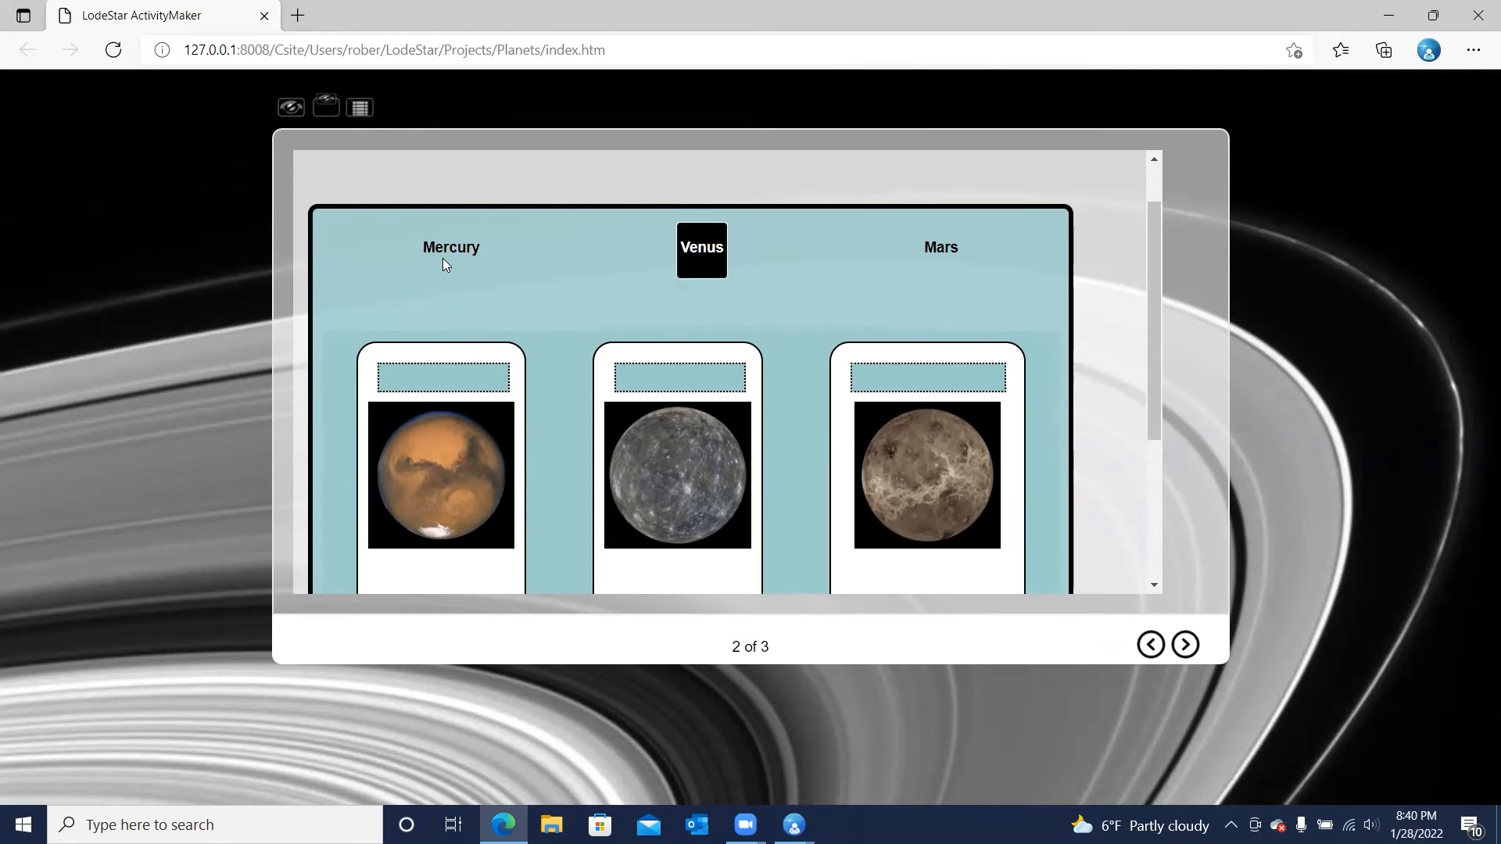
key("shift+Tab")
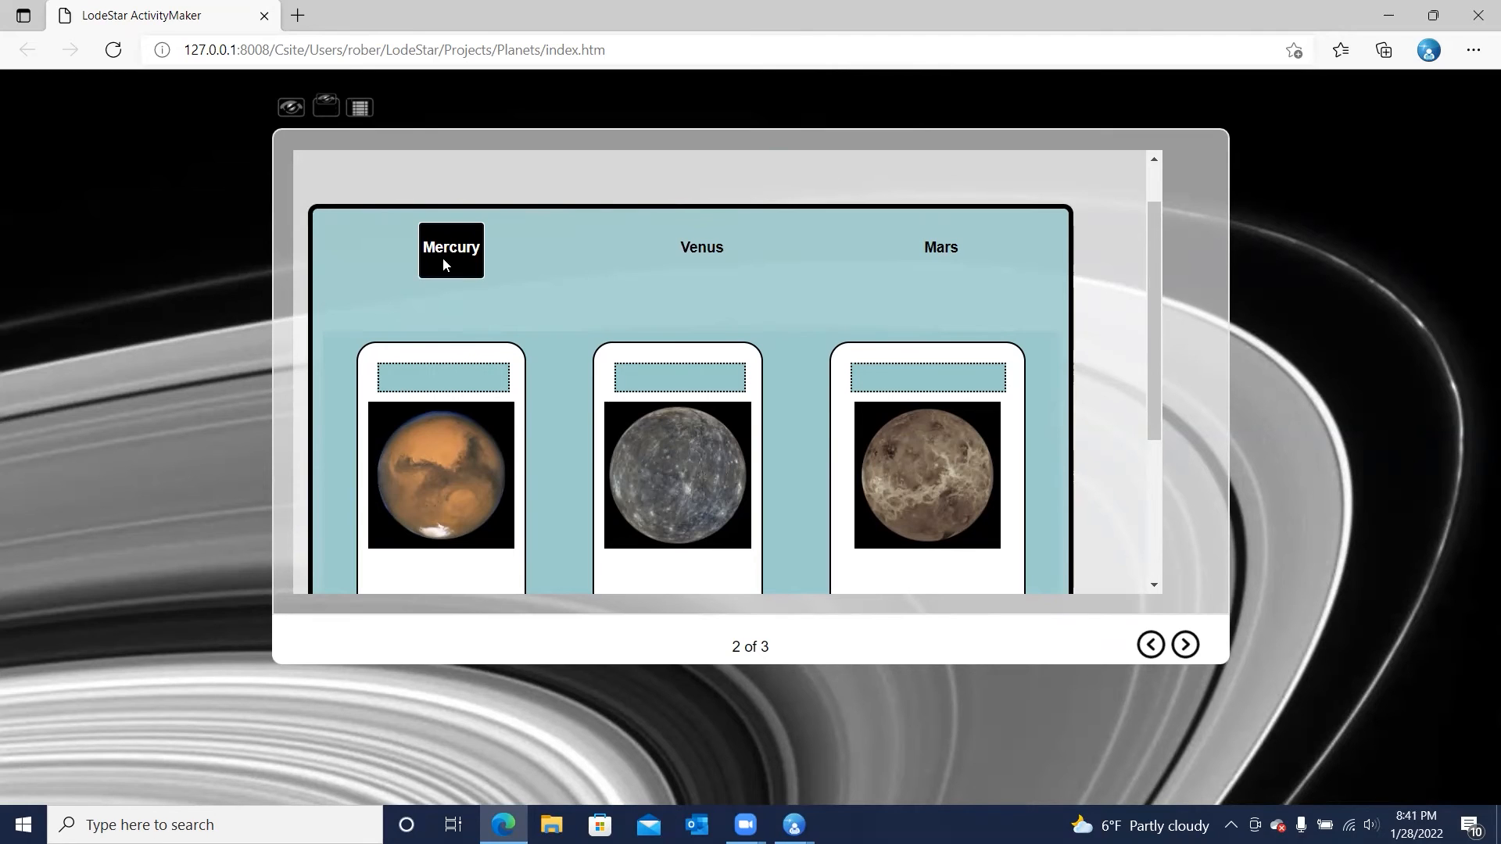
key("space")
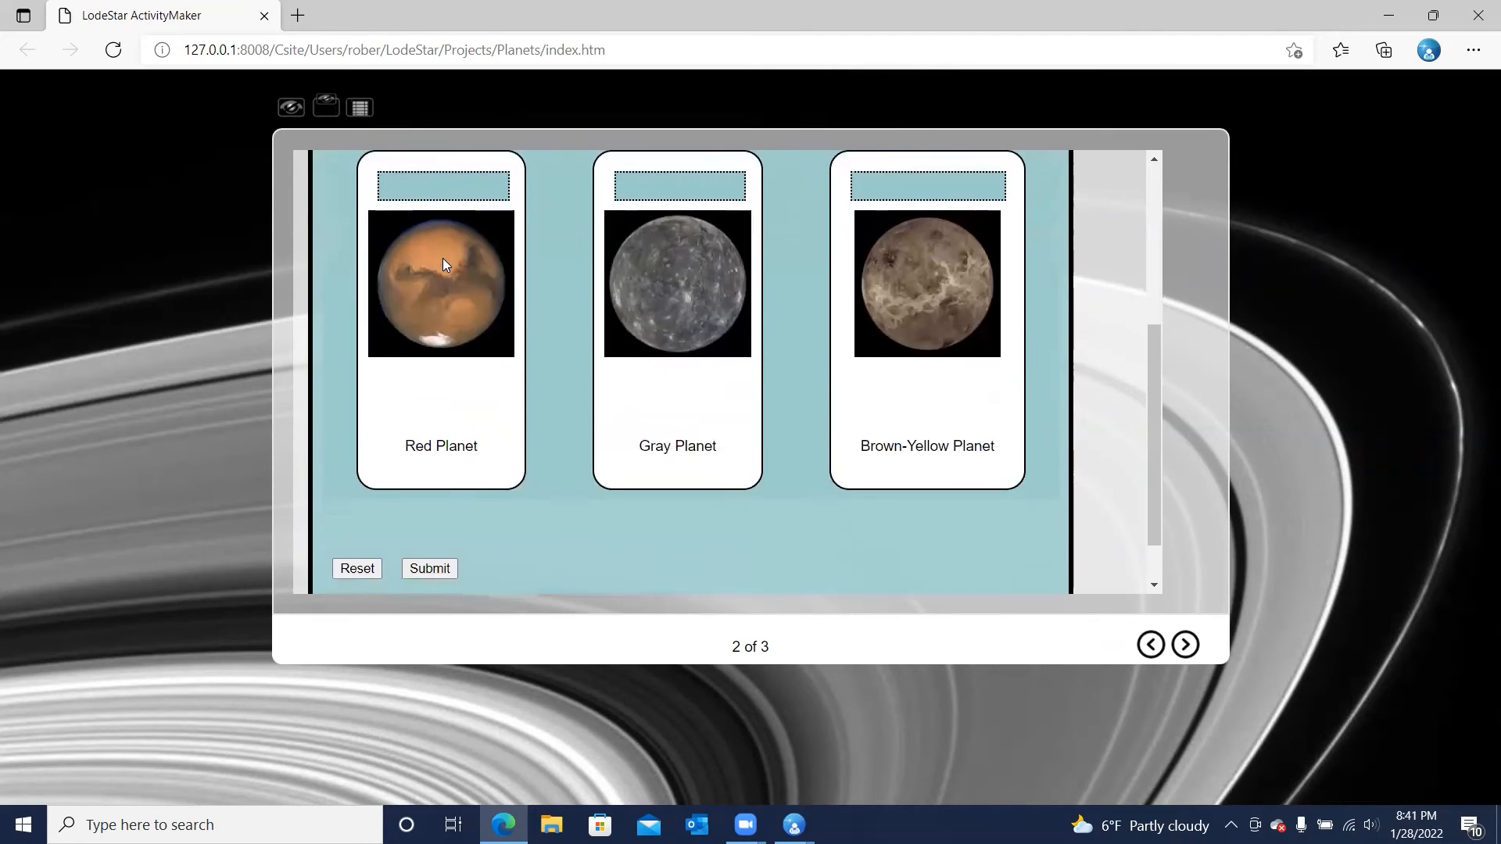
key("Up")
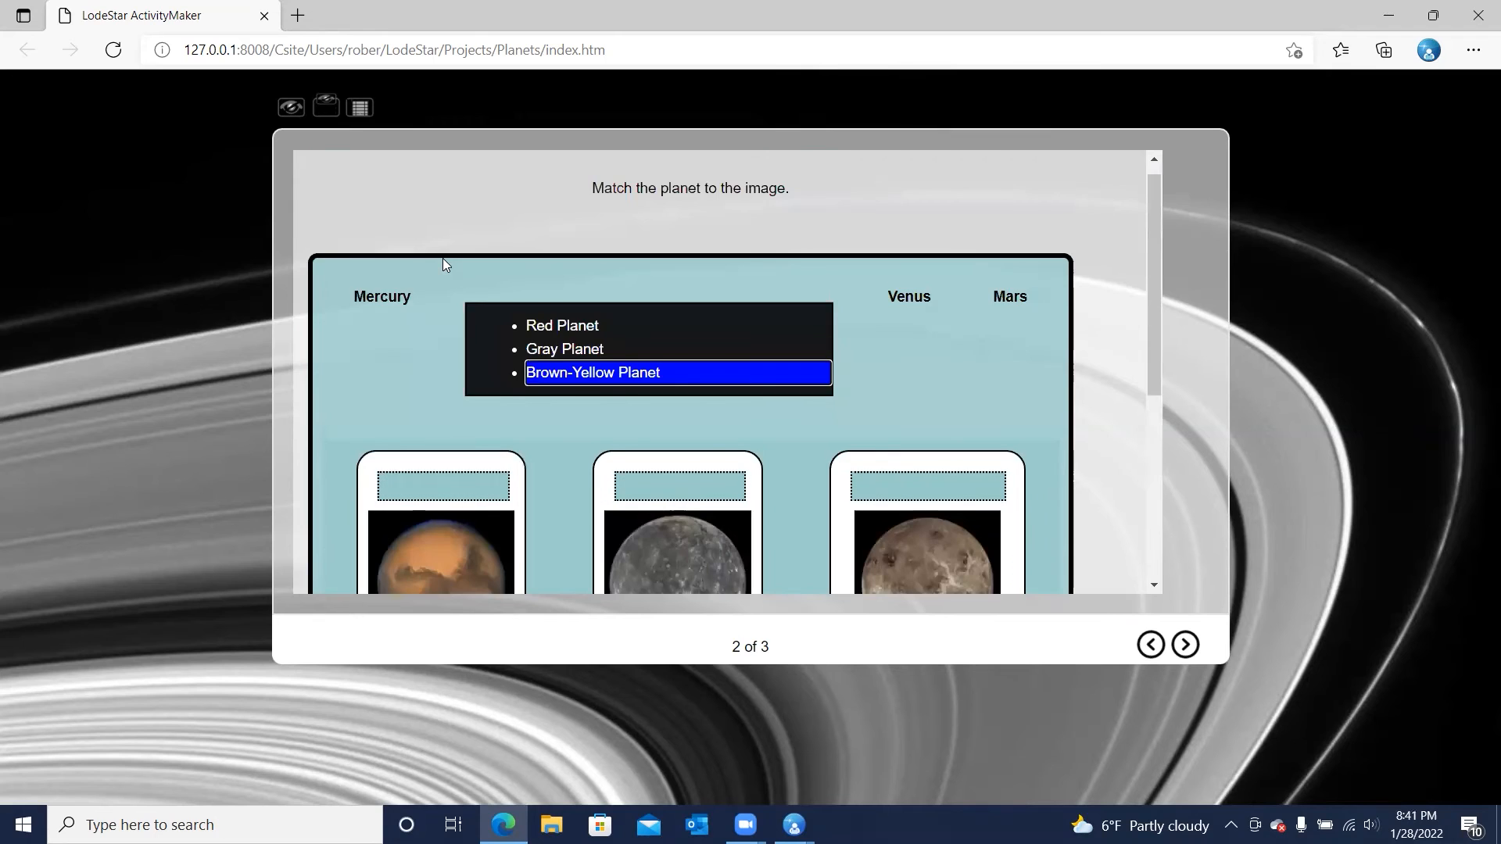
Cycle through Mercury's match choices by keyboard and assign Mercury to Gray Planet
key("Down")
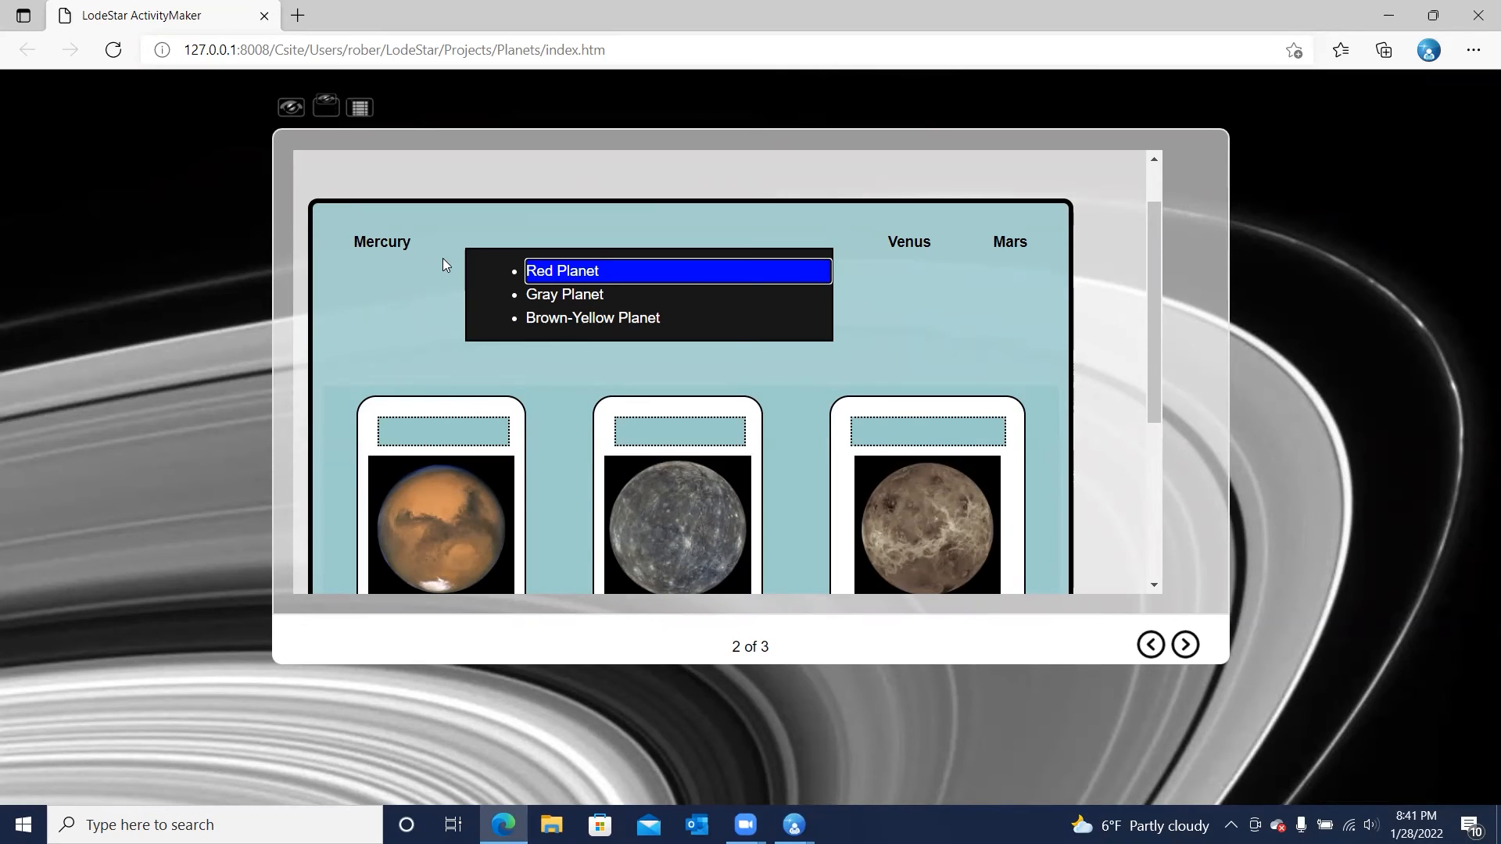
key("Down")
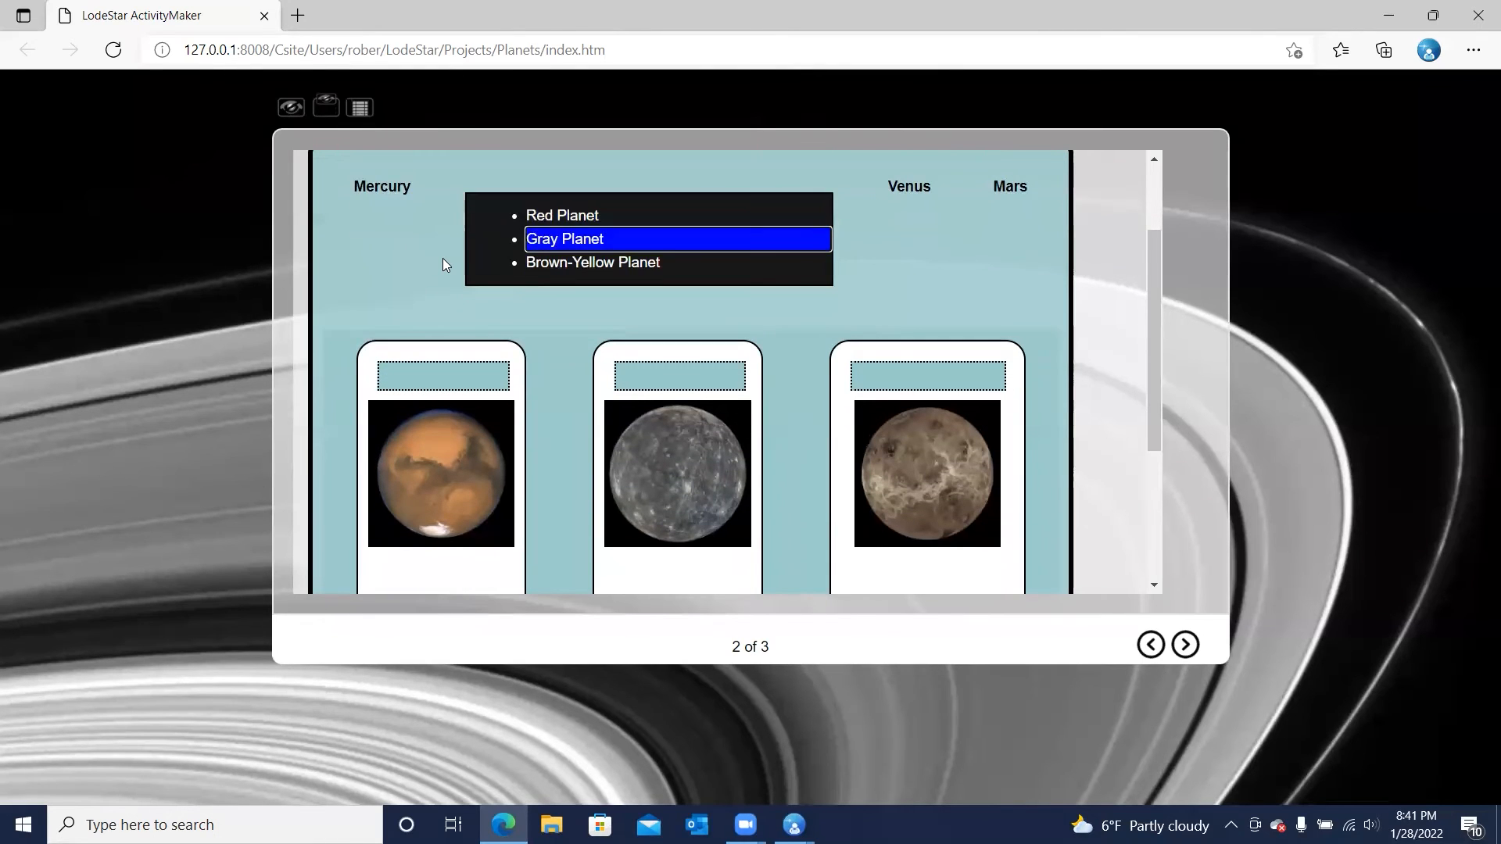
key("Down")
key("Down")
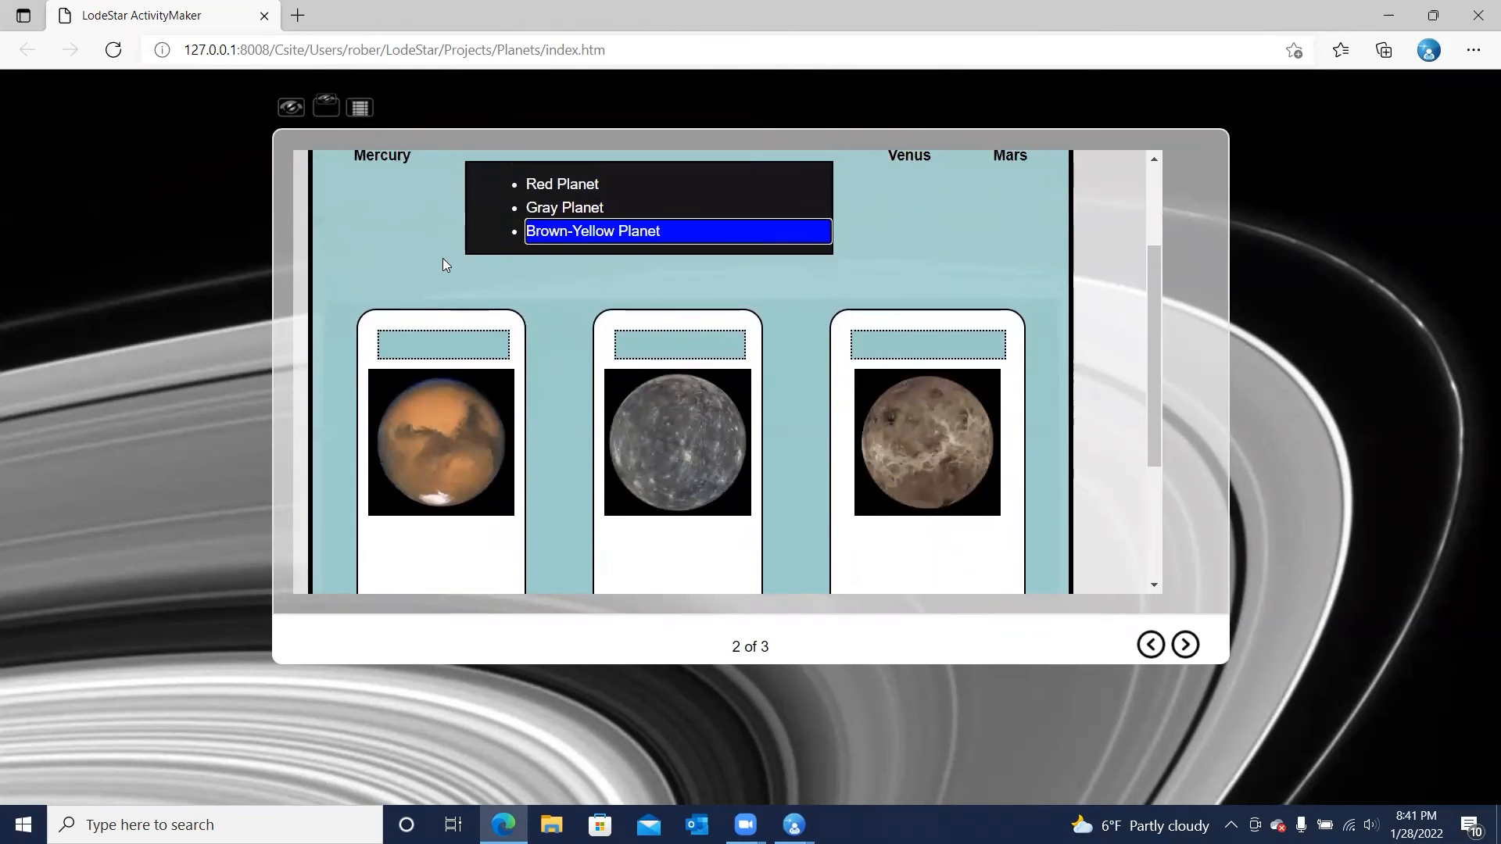
key("Down")
key("Down")
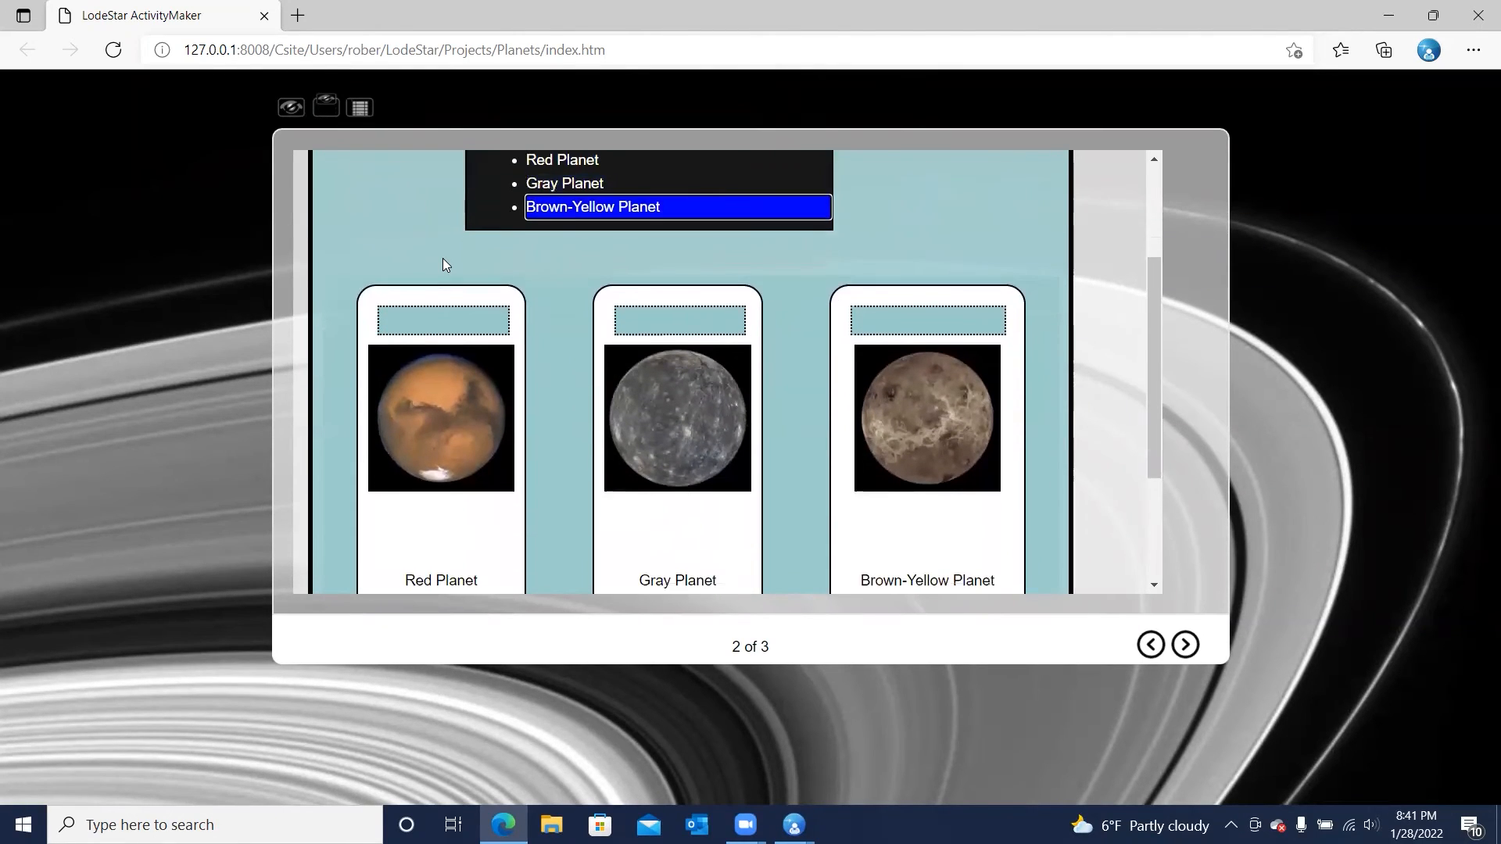
key("Up")
key("Down")
key("Up")
key("Up")
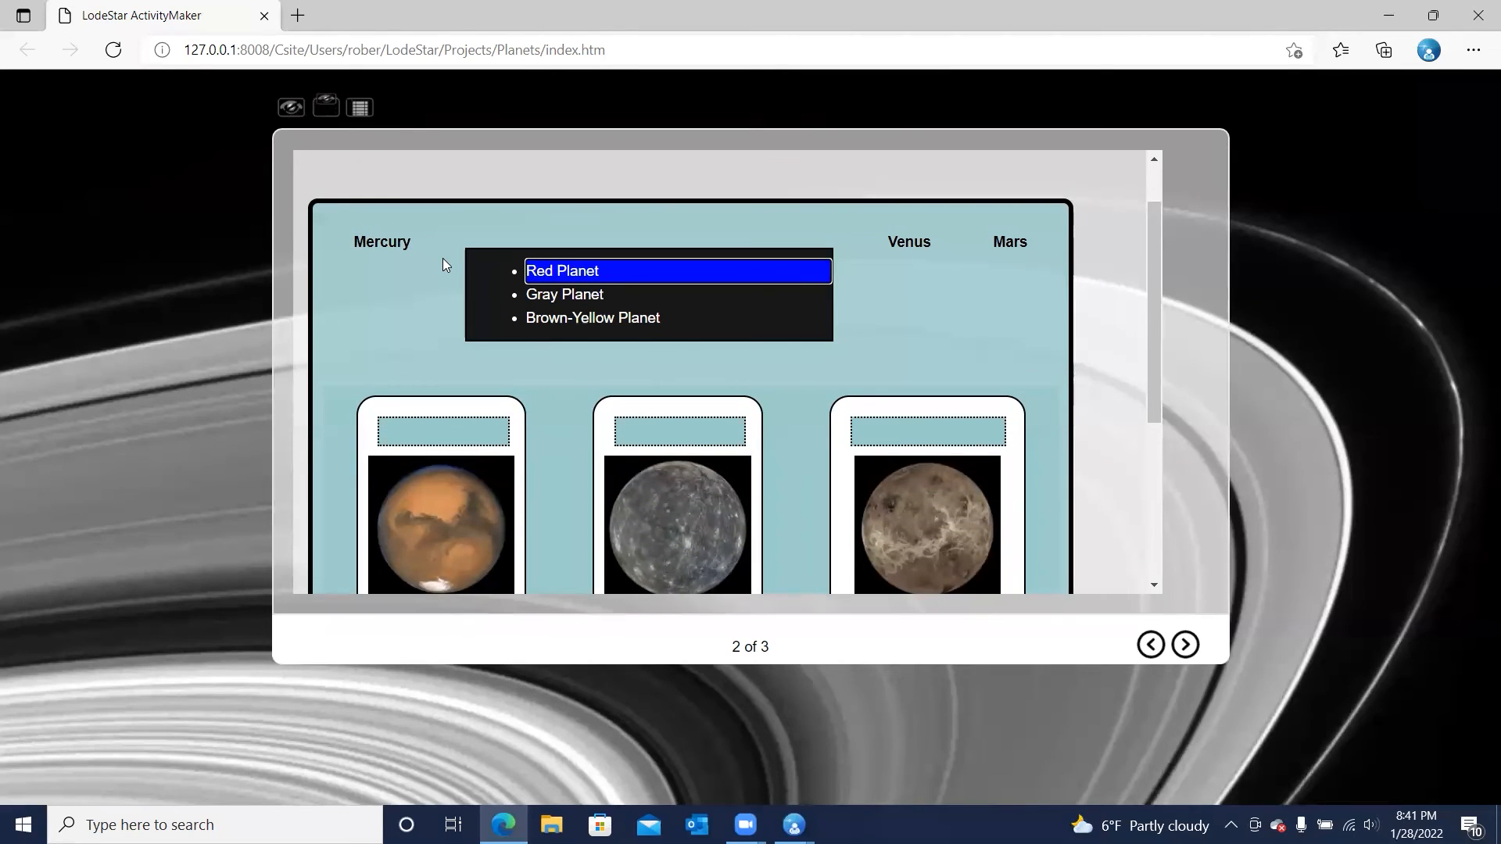
key("Down")
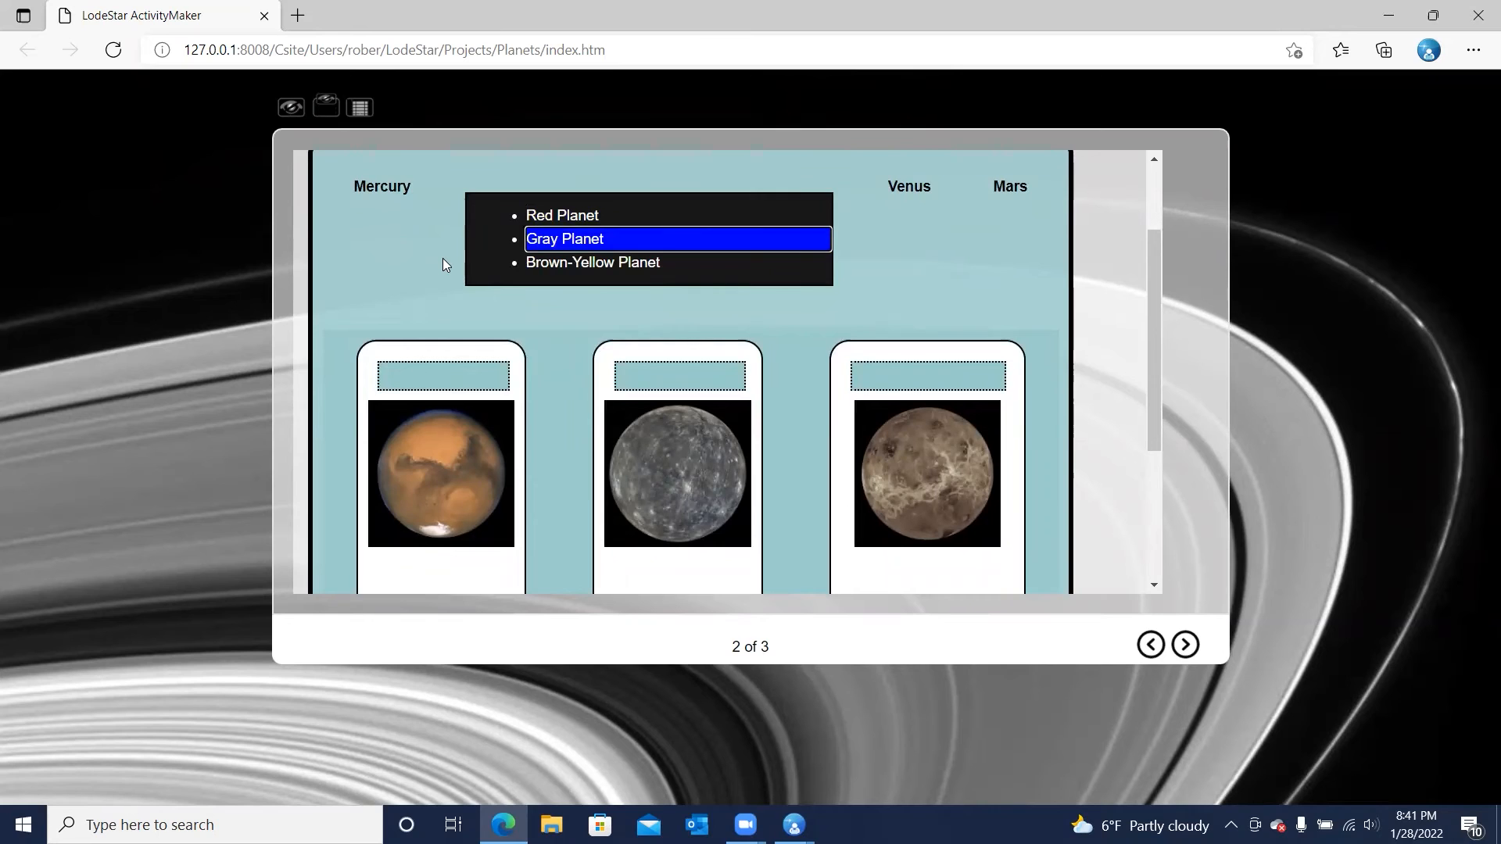
key("Return")
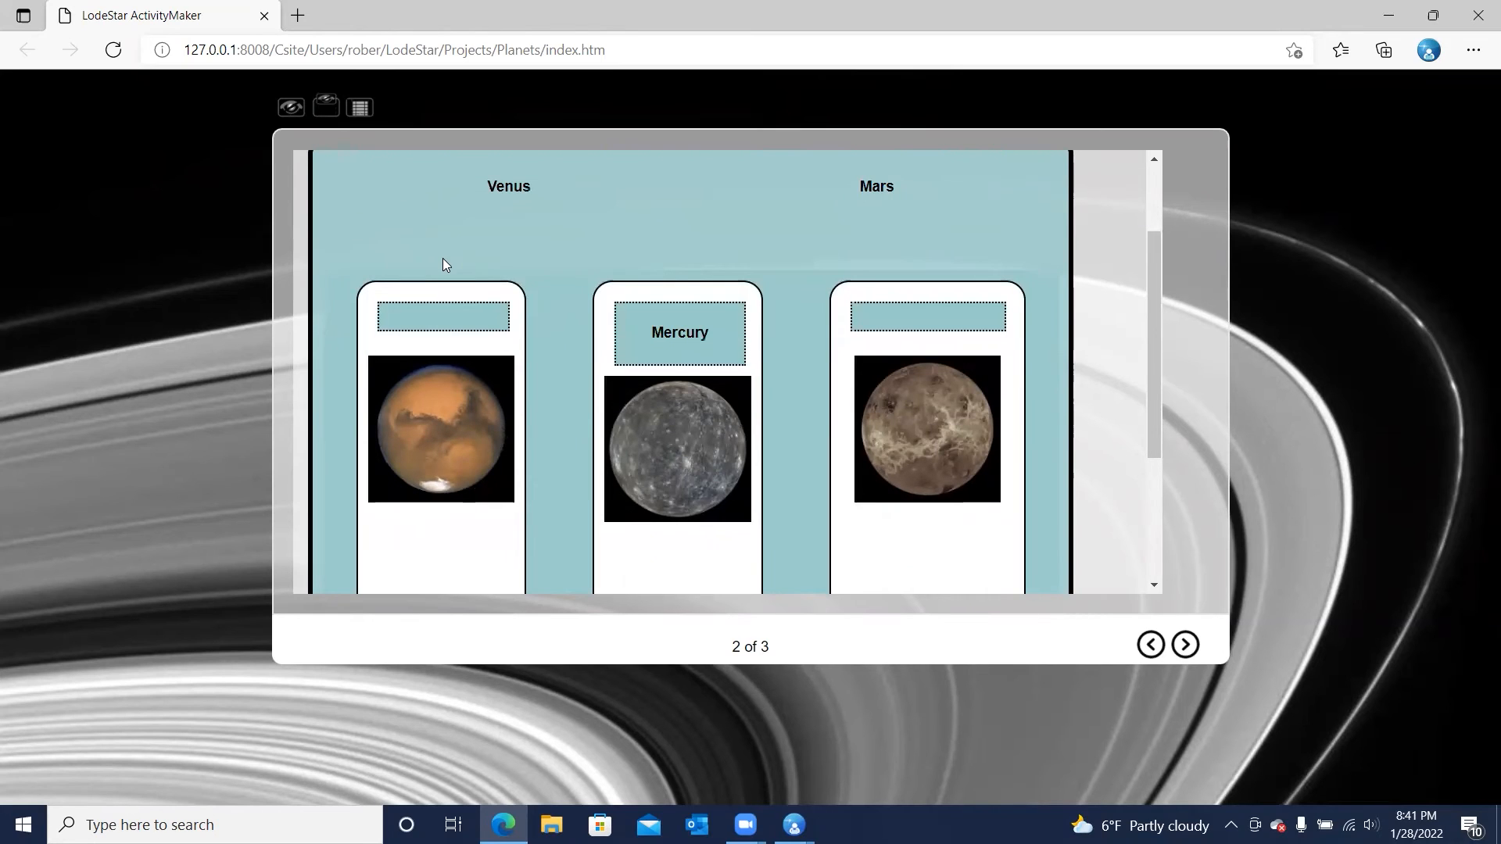
Assign Venus to Brown-Yellow Planet using only the keyboard
key("Tab")
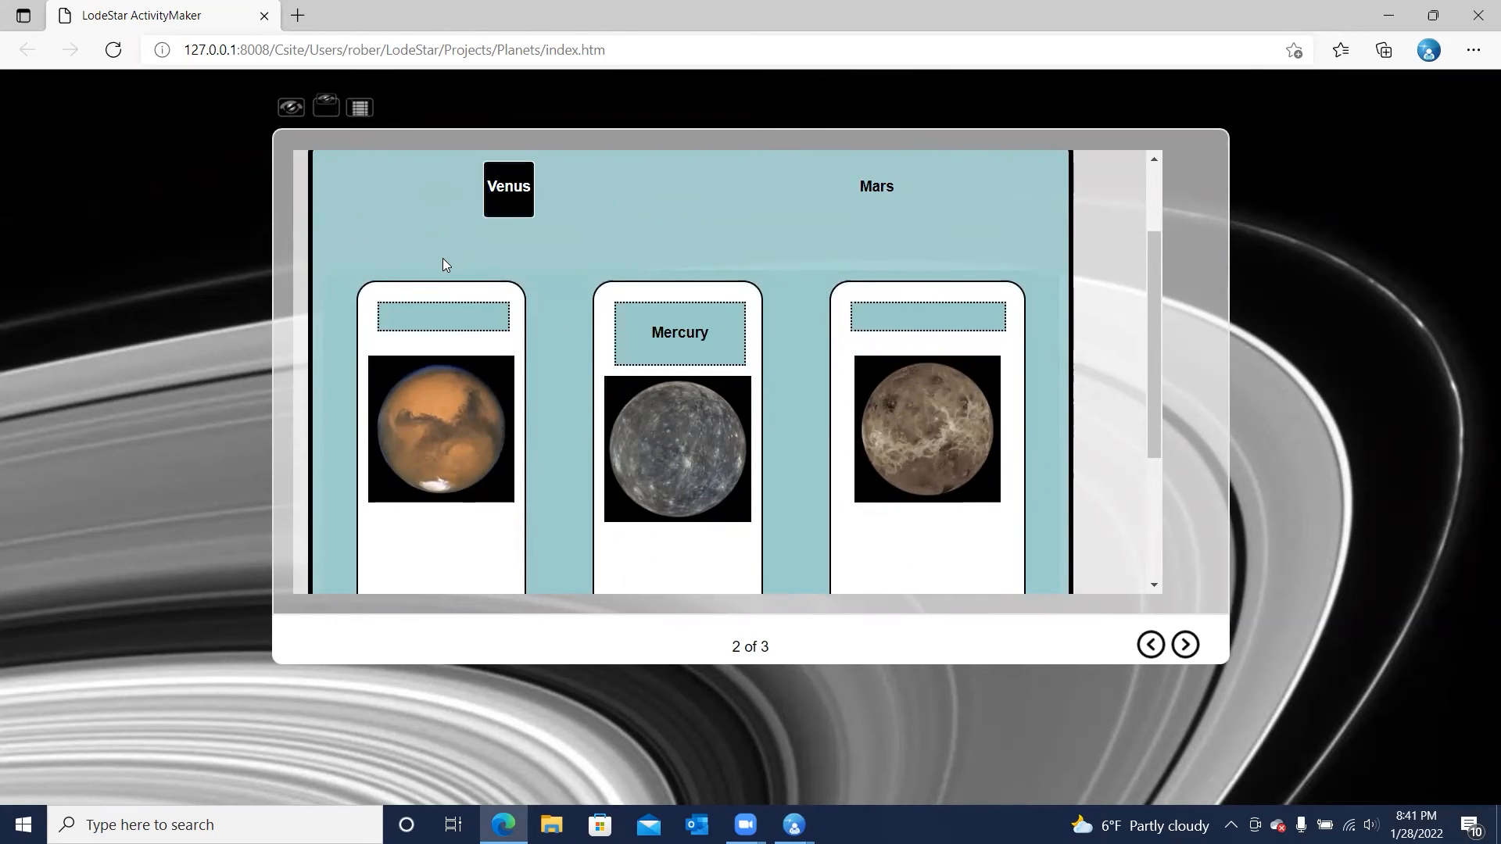
key("Return")
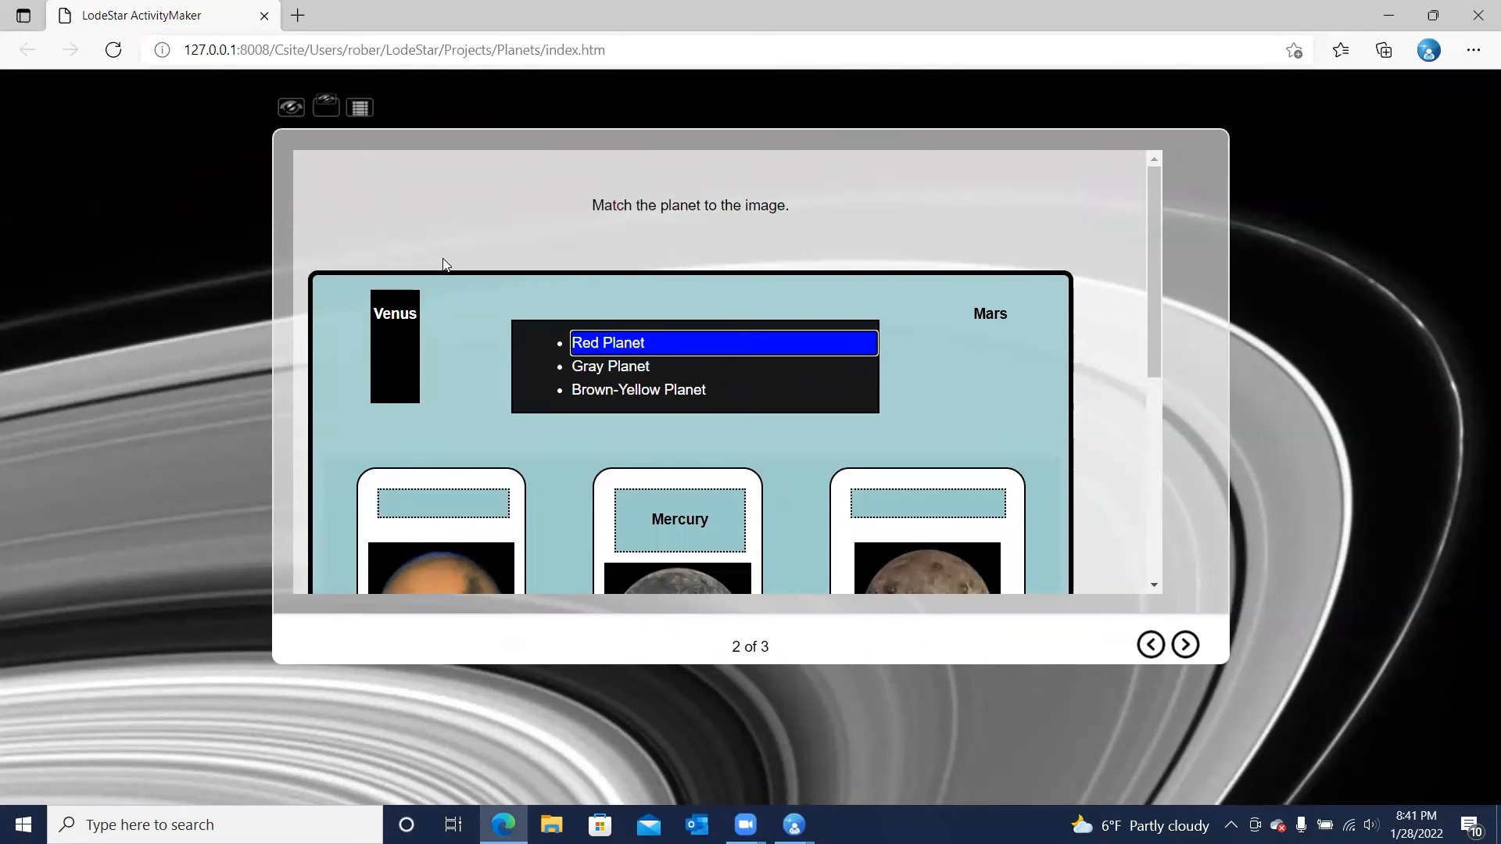
key("Down")
key("Down")
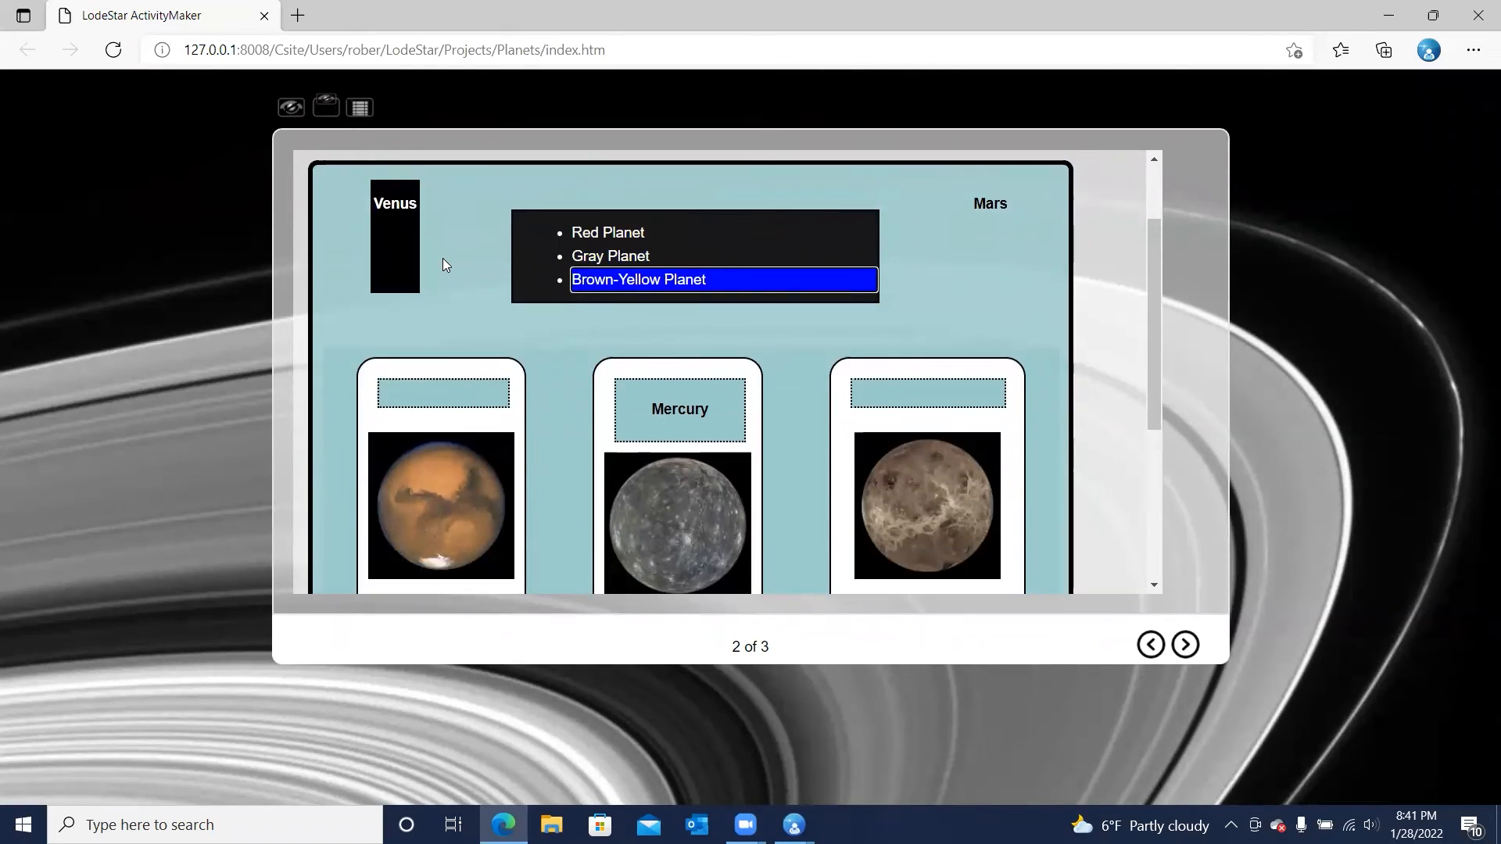
key("Return")
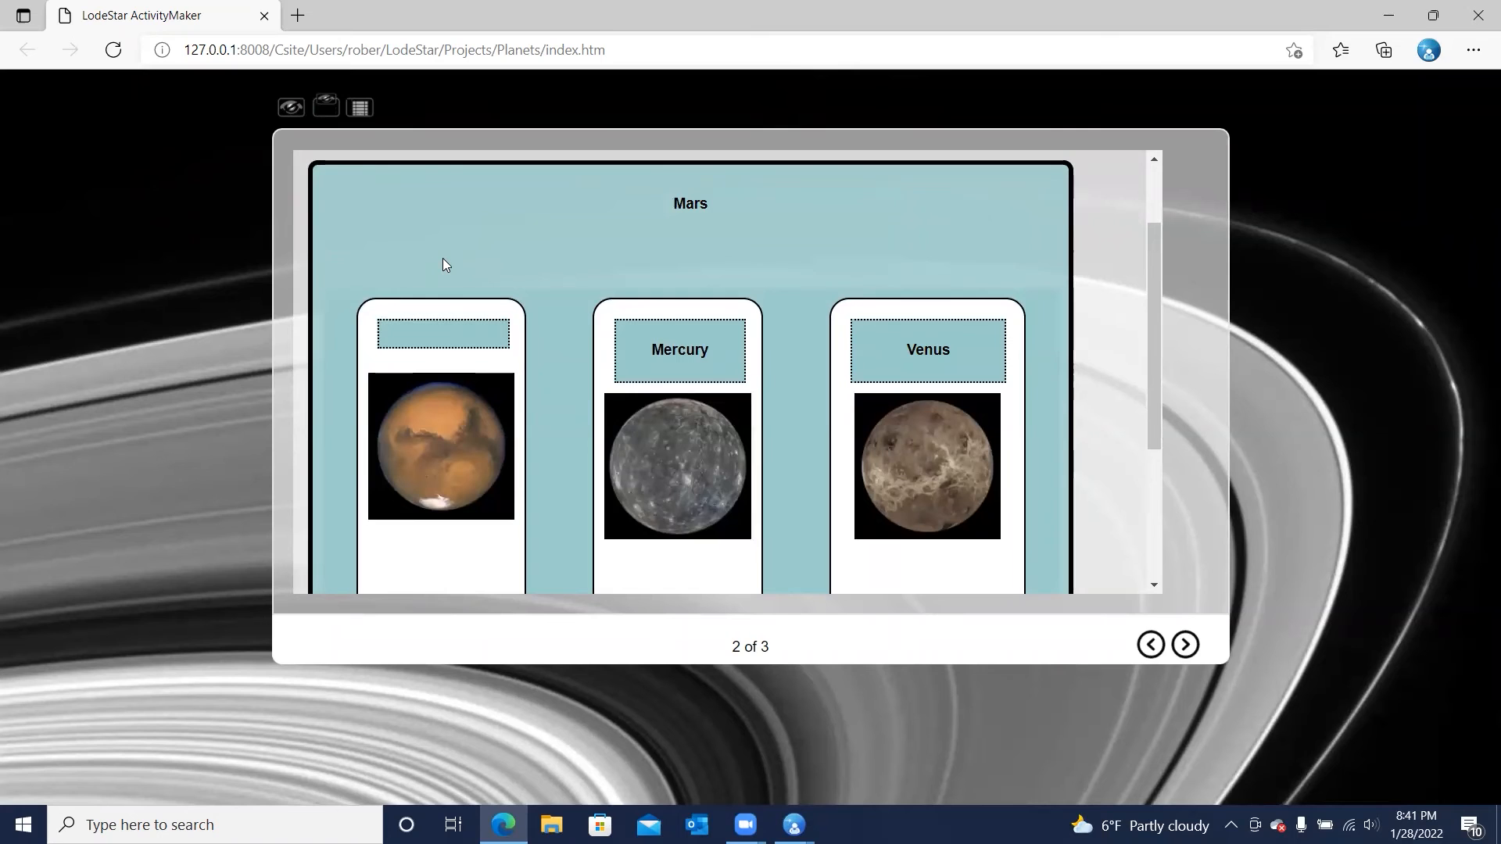
Assign Mars to Red Planet using only the keyboard
key("Tab")
scroll(443, 258, "down", 3)
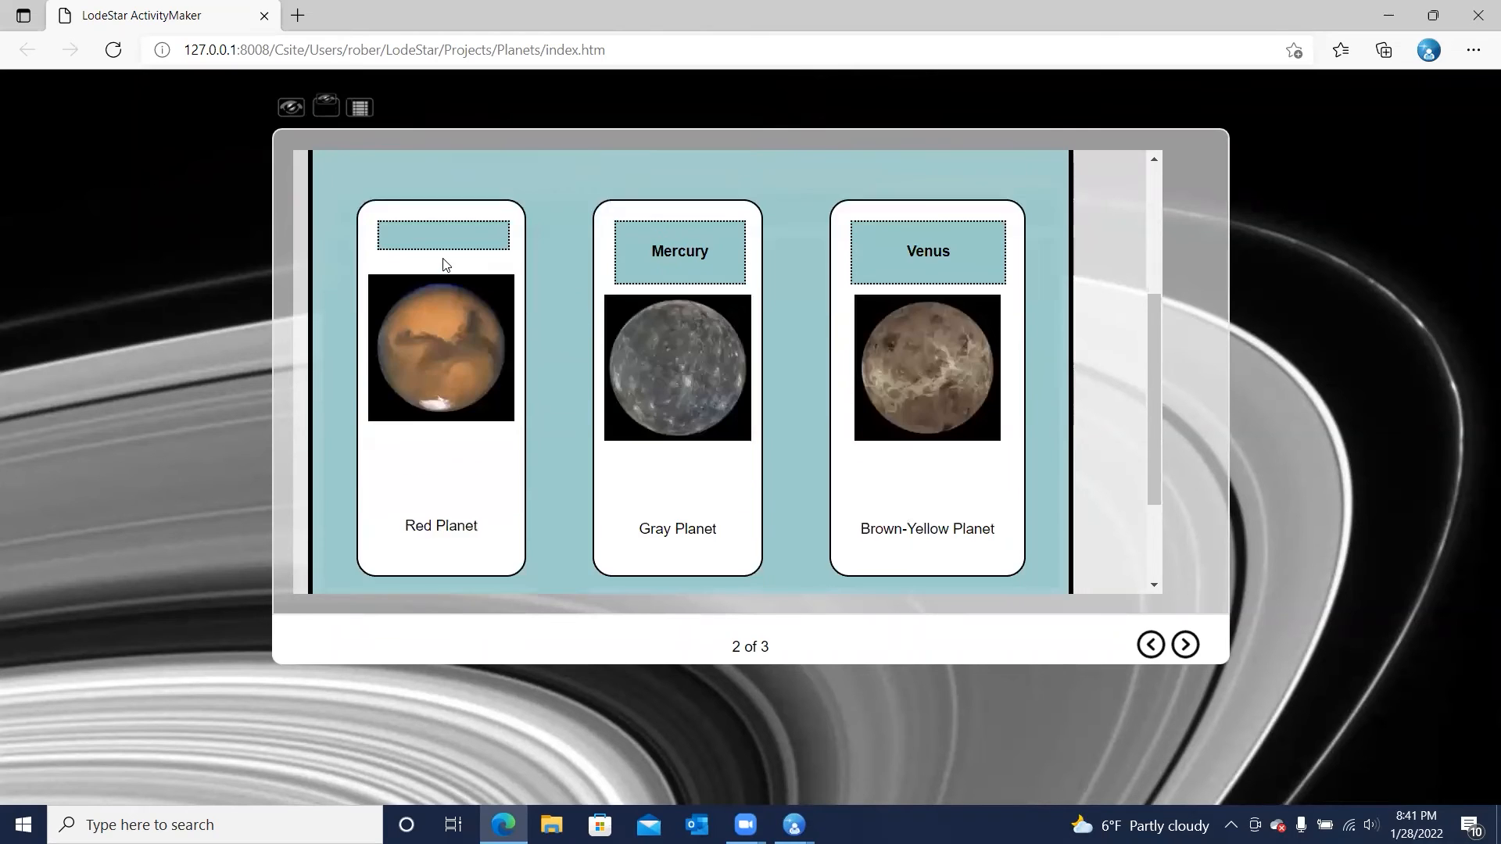
key("Return")
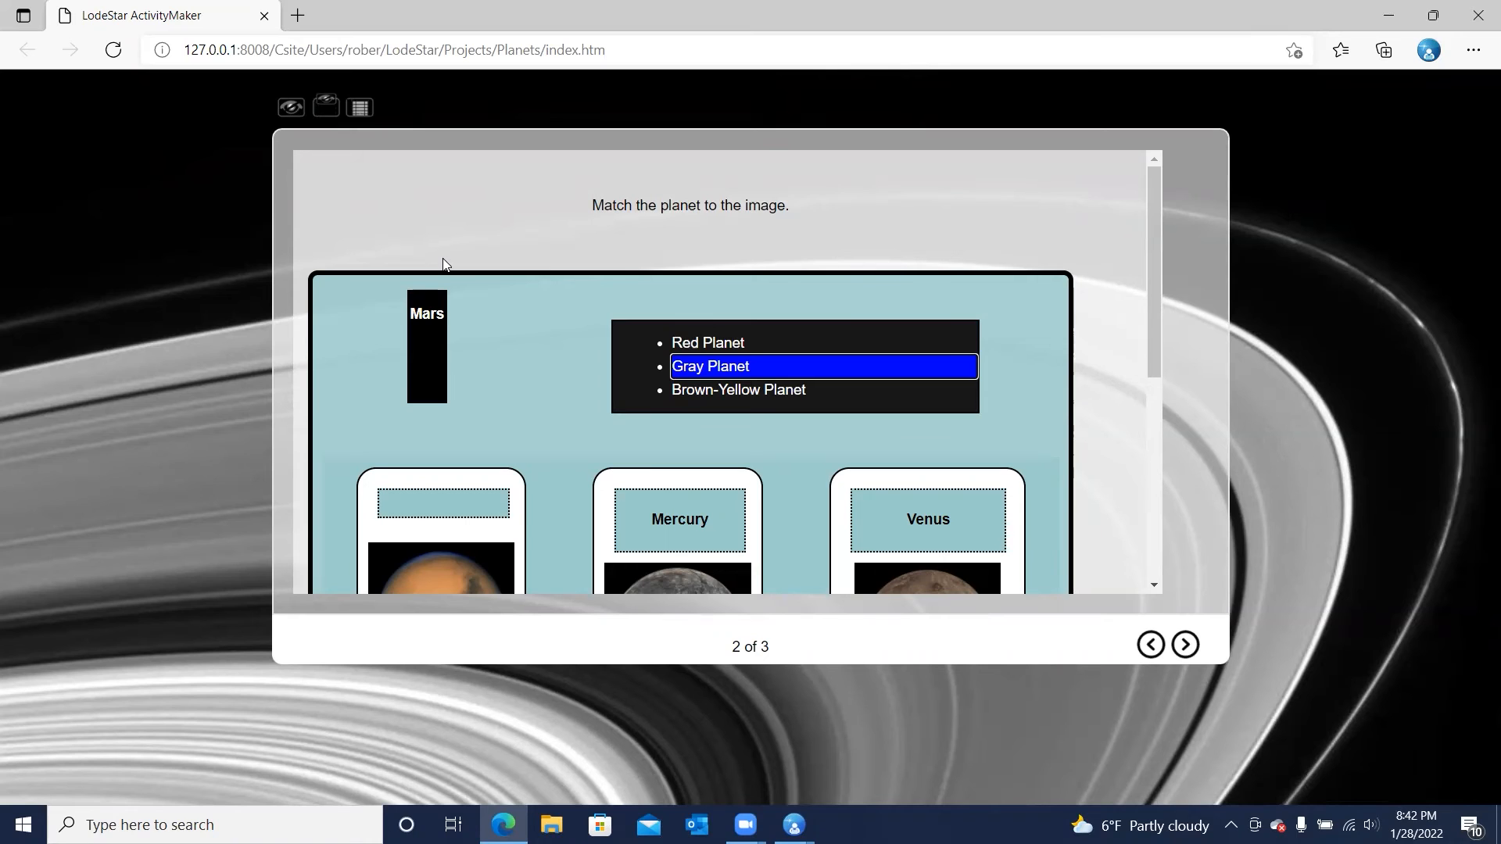
key("Up")
key("Return")
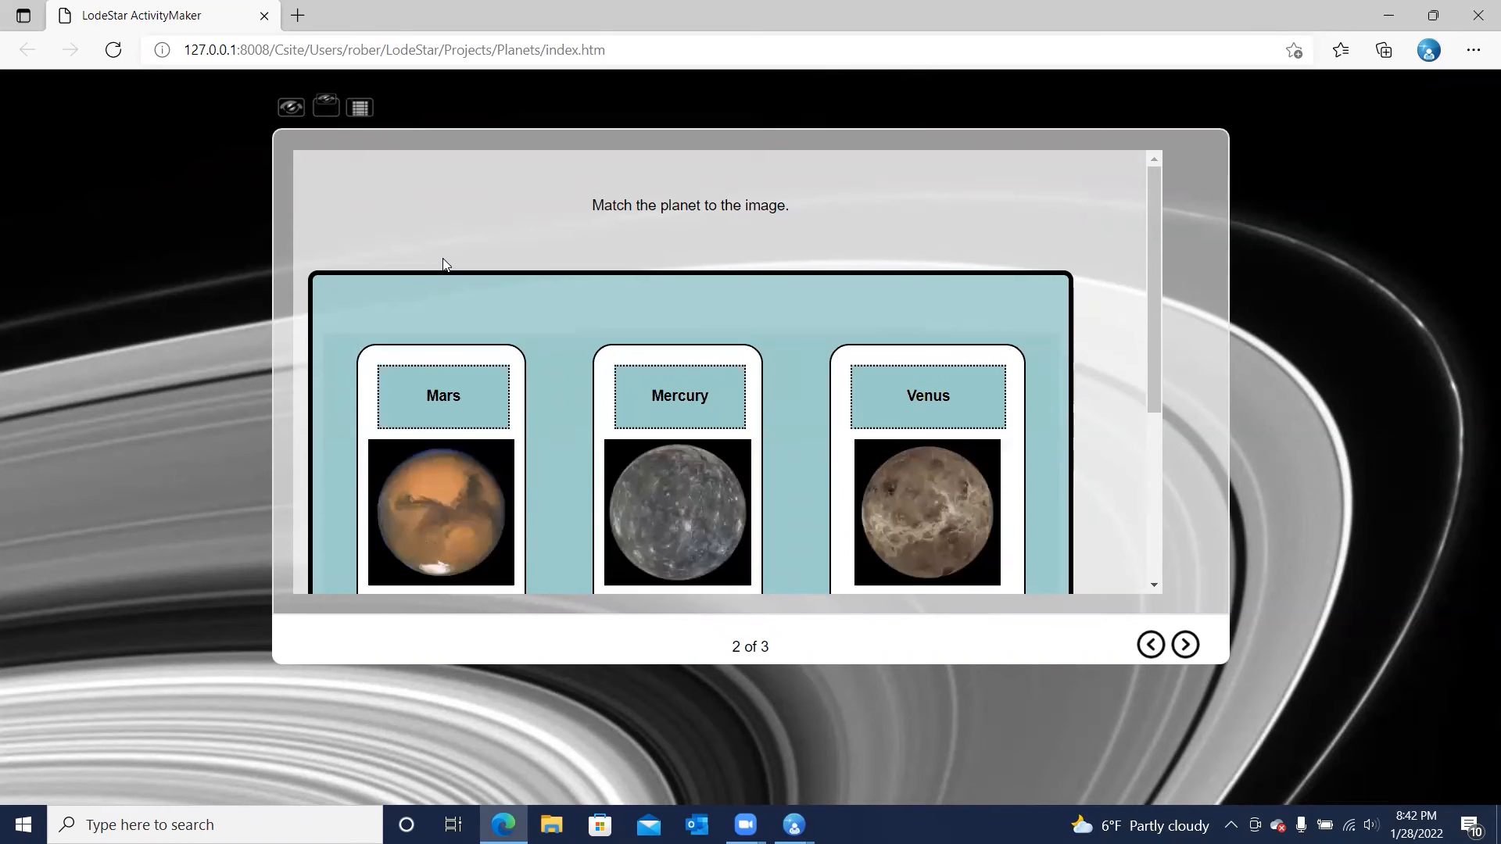
Move the keyboard focus through the matched planet labels and submit the answers
key("Tab")
key("Tab")
key("Tab")
key("Tab")
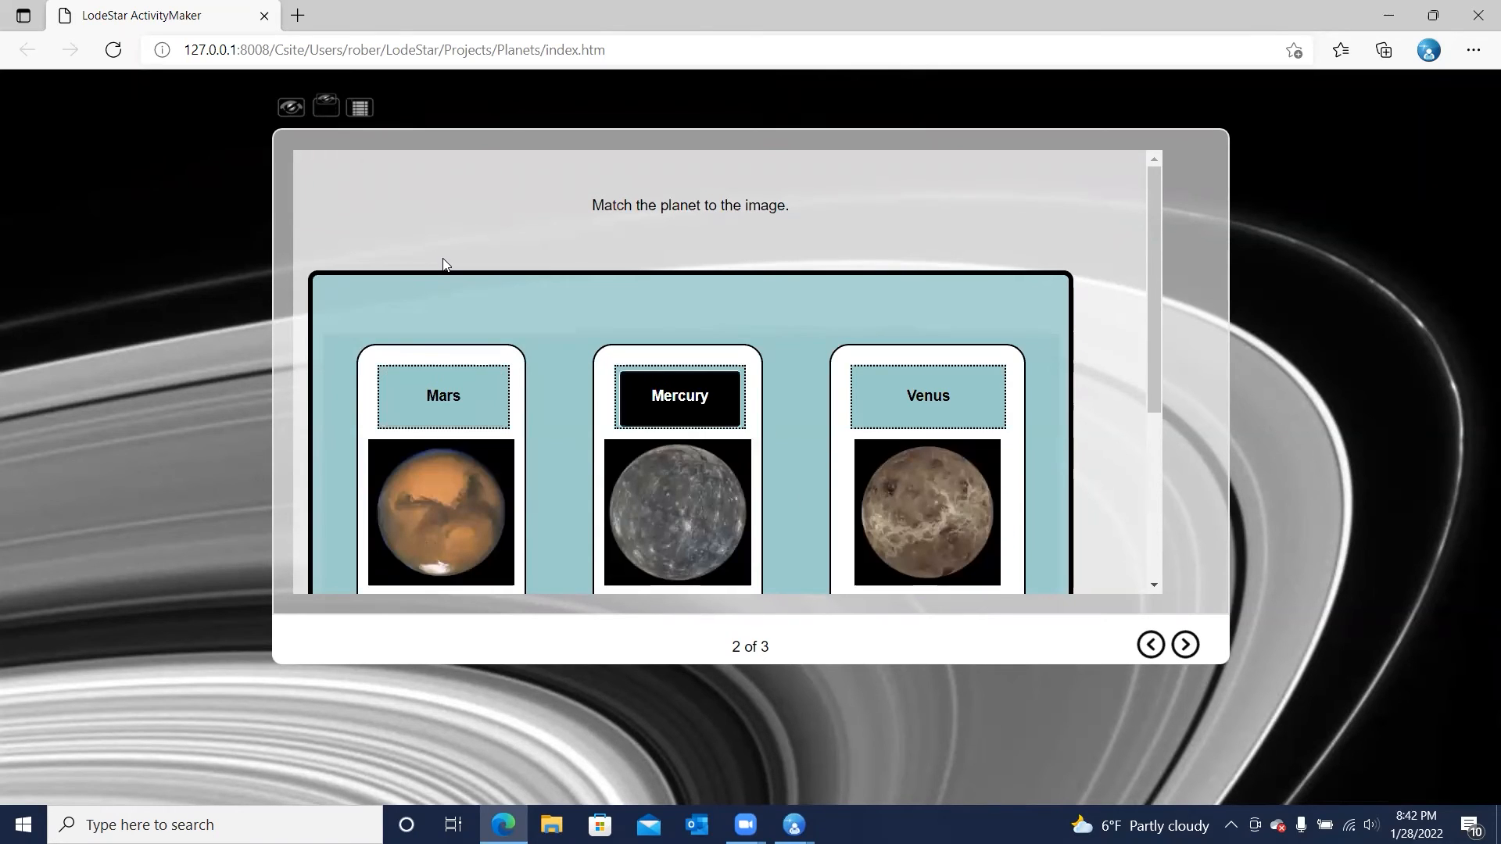
key("Tab")
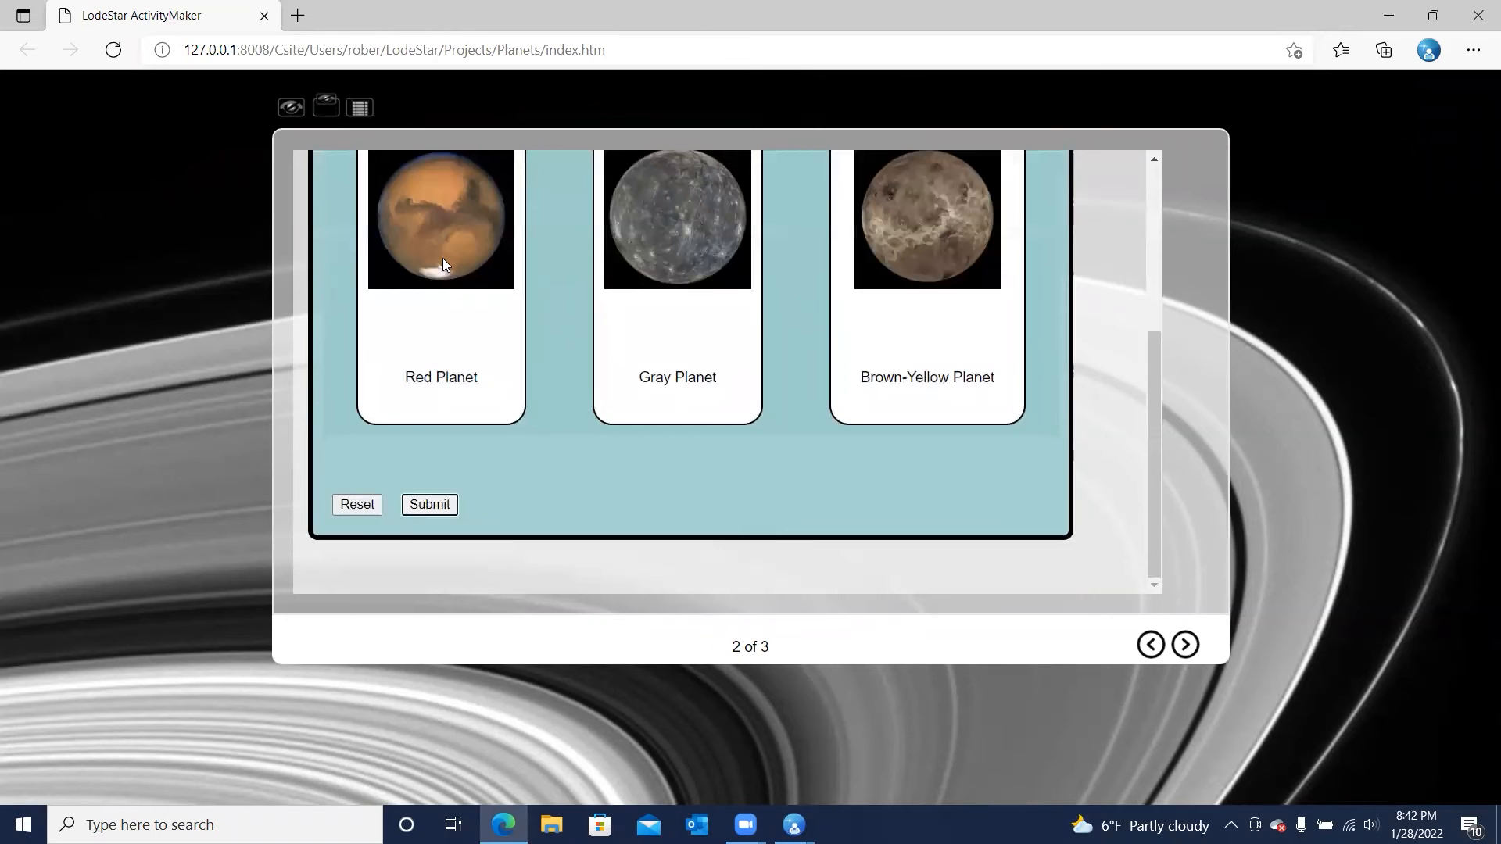
key("Return")
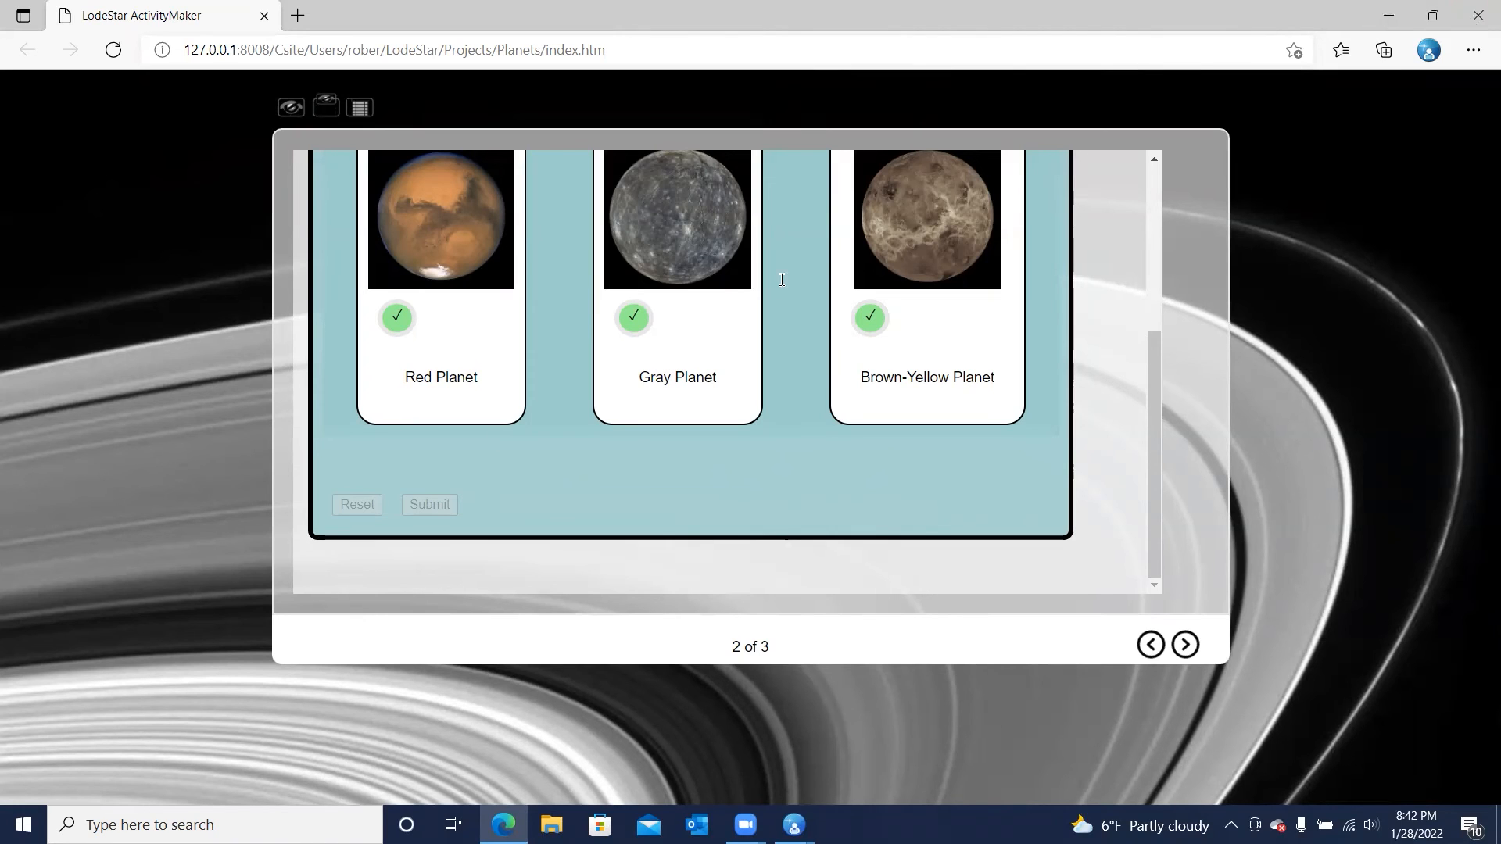
Close the browser preview and open the planets Matching widget for editing in LodeStar
left_click(1479, 14)
double_click(545, 416)
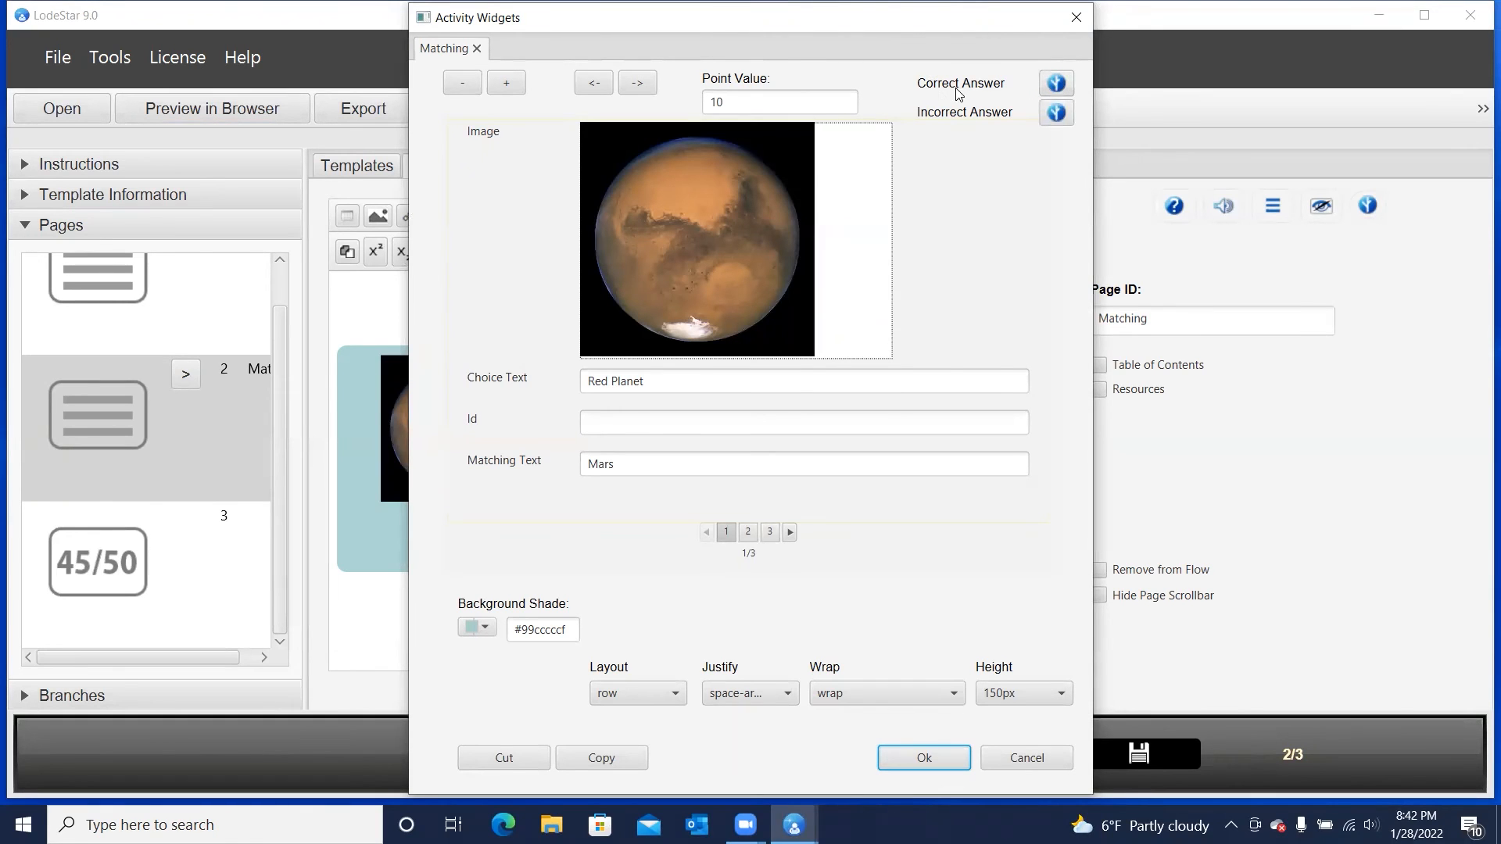
left_click(1016, 762)
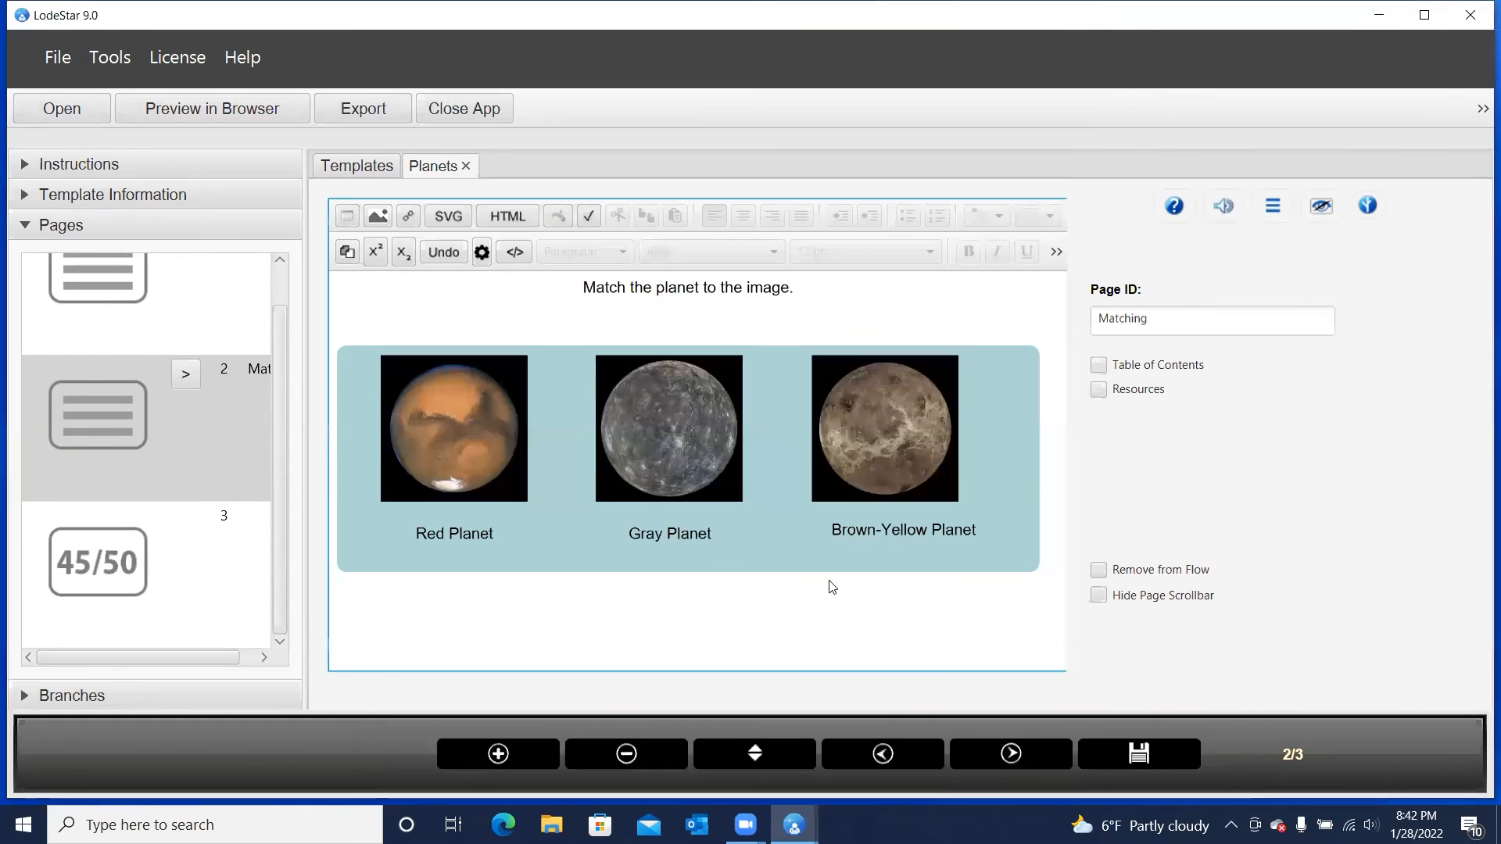
double_click(697, 469)
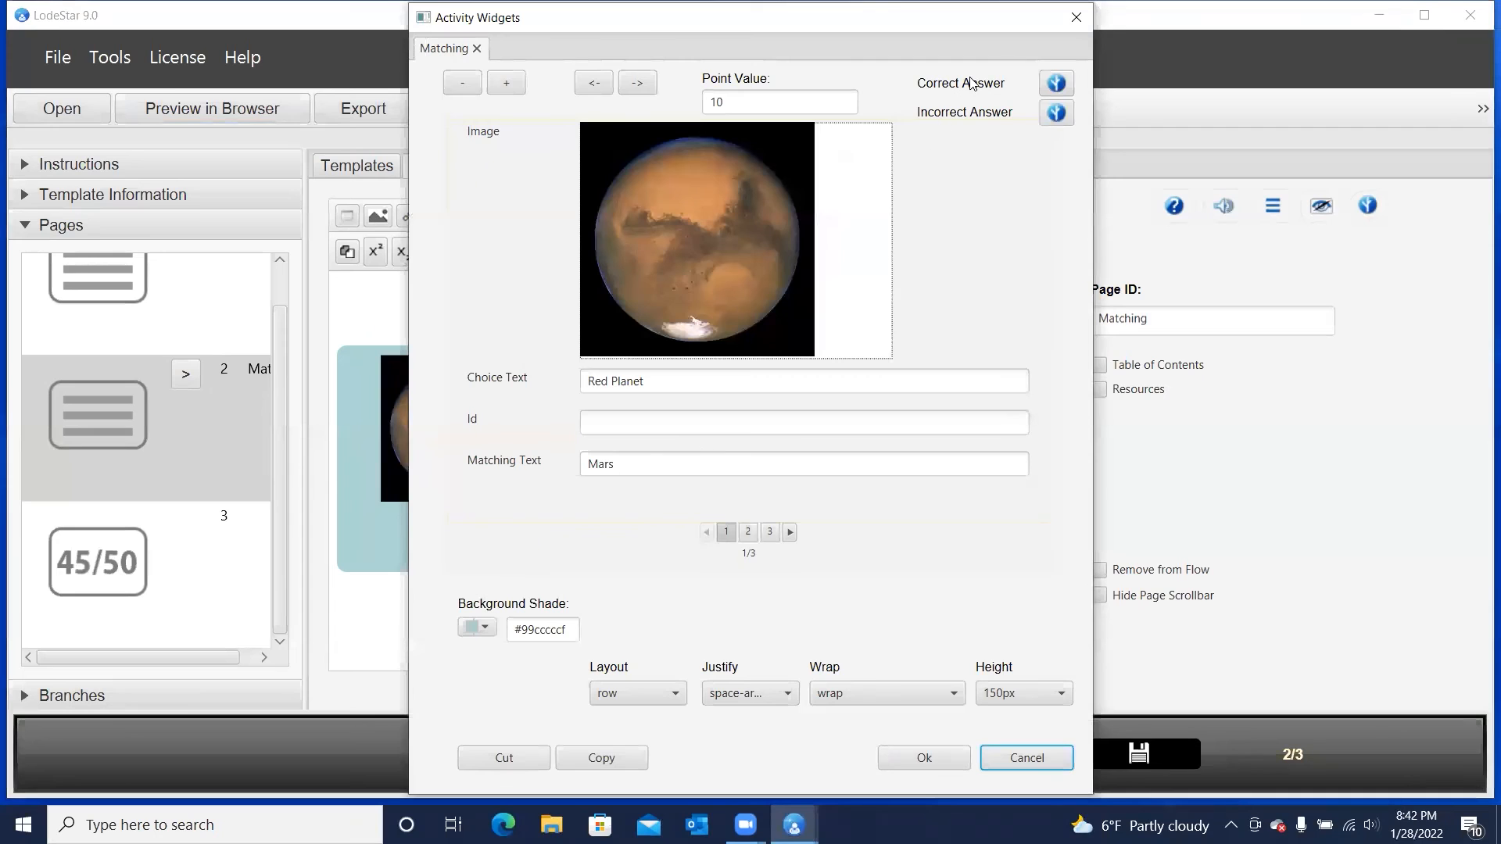
Enable feedback for the correct answer with the text "Excellent. Well done" and save it
left_click(1056, 85)
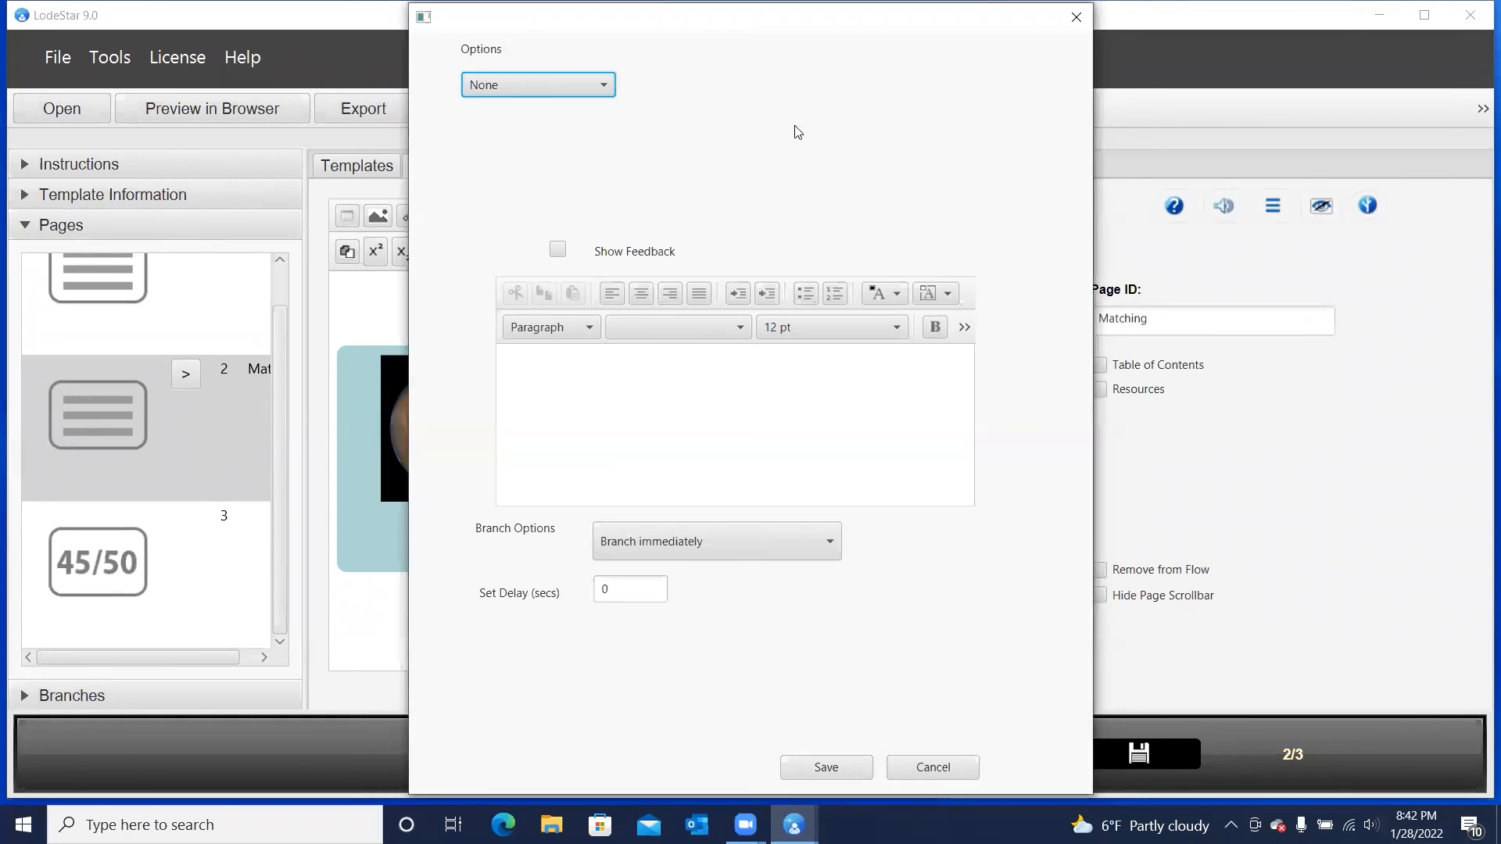
left_click(565, 250)
left_click(744, 369)
type("Excellent")
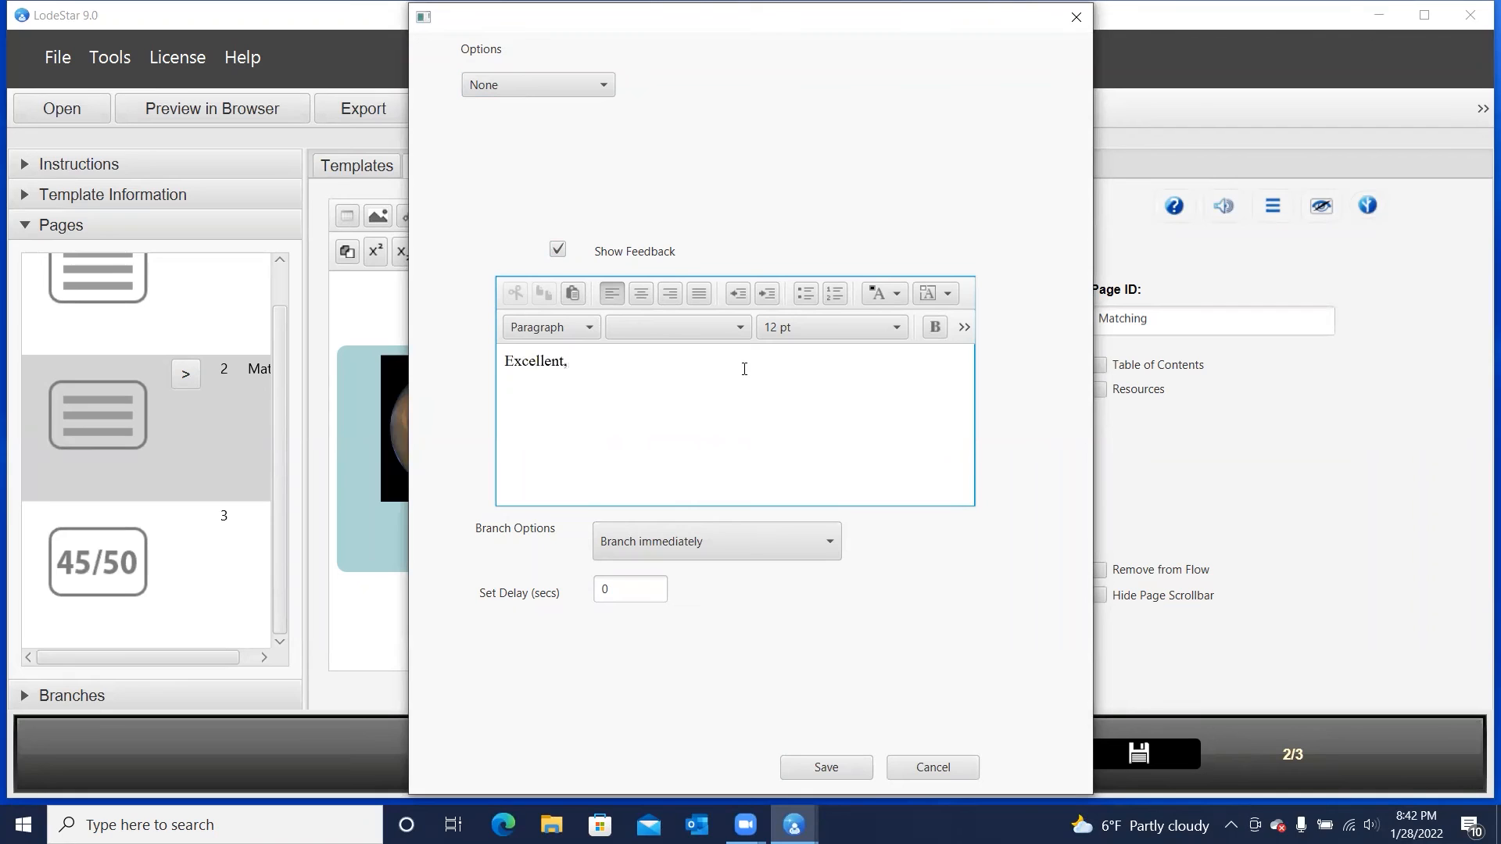
type(".  Well done.")
left_click(841, 771)
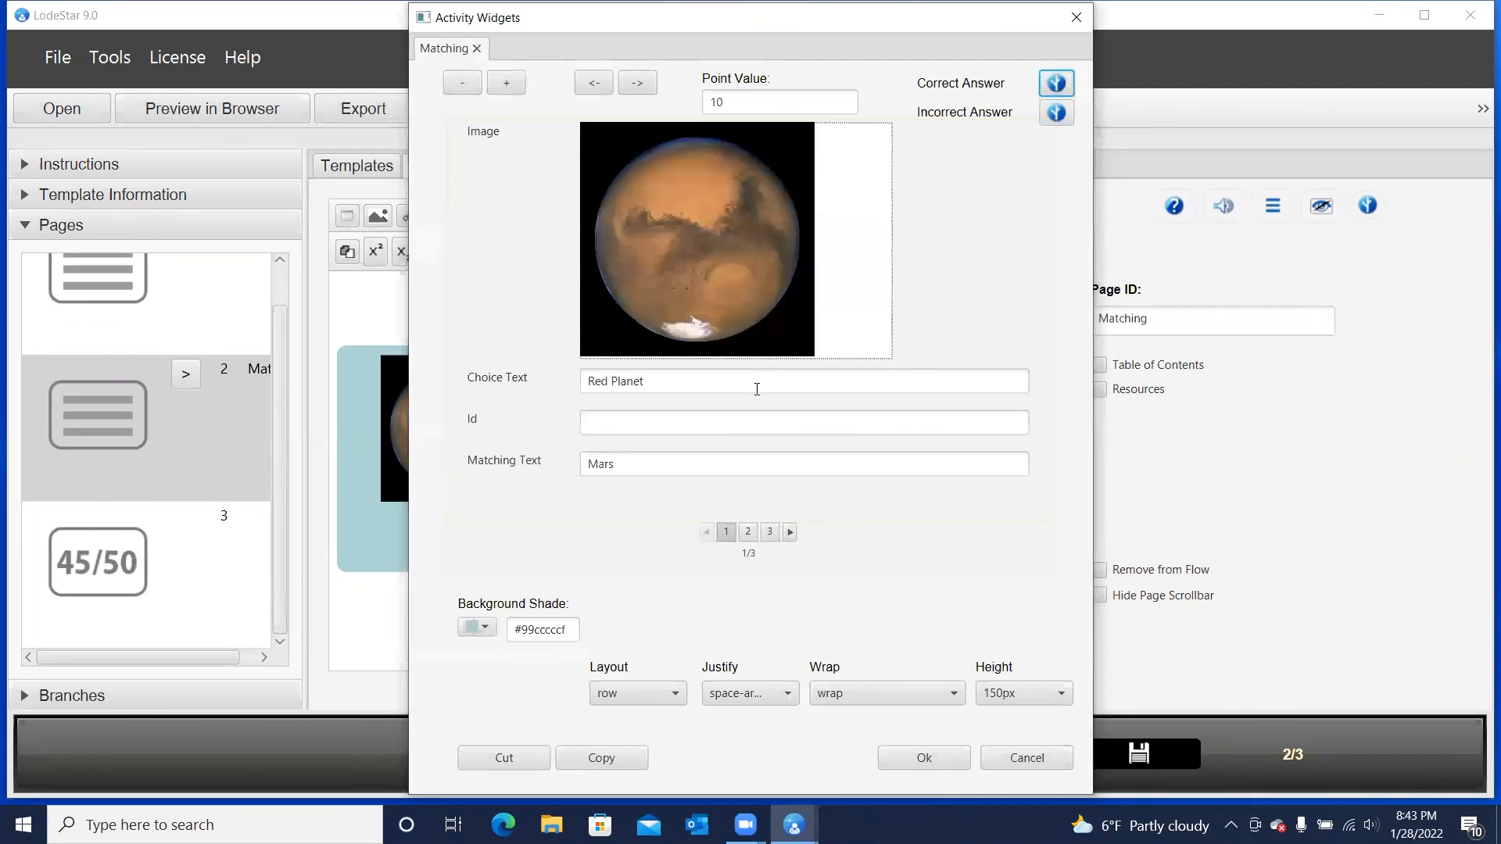
Enable feedback for the incorrect answer with the text "Sorry. You should review your planets." and save it
left_click(1056, 112)
left_click(557, 250)
left_click(615, 380)
type("S")
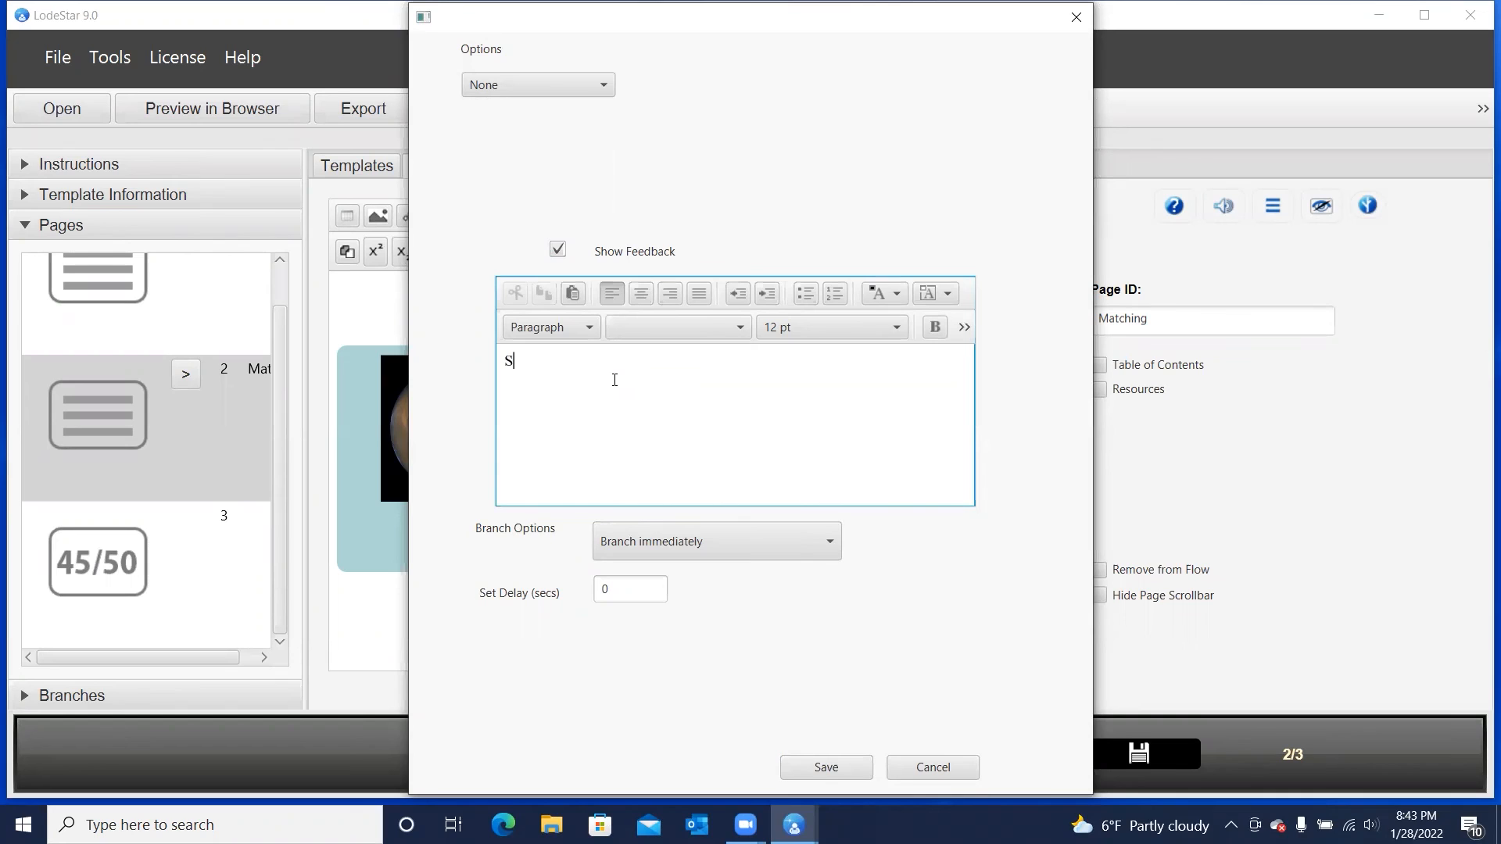
type("orry.  You should review your planets.")
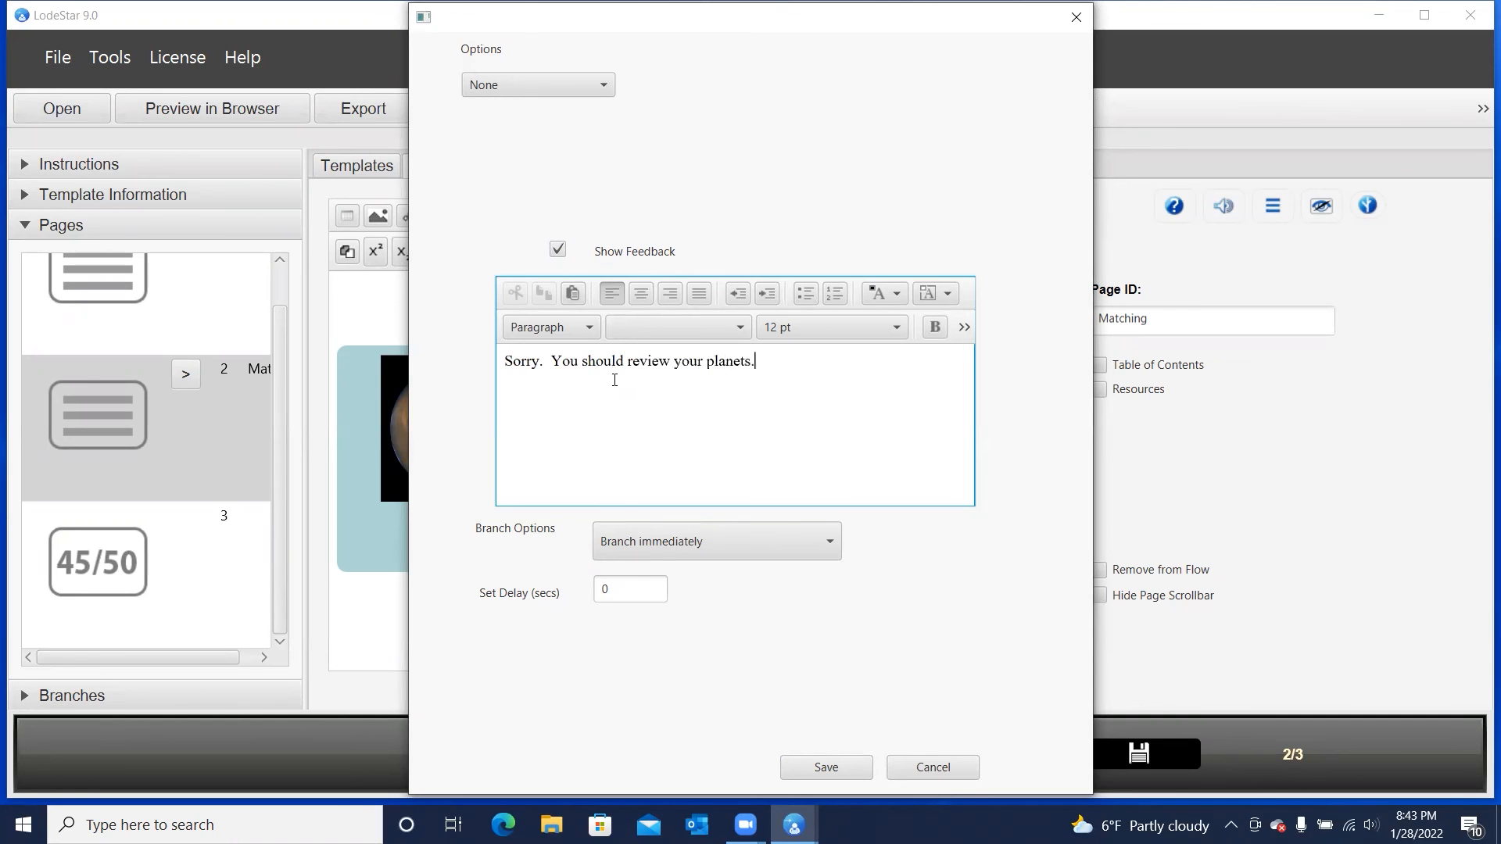
left_click(827, 764)
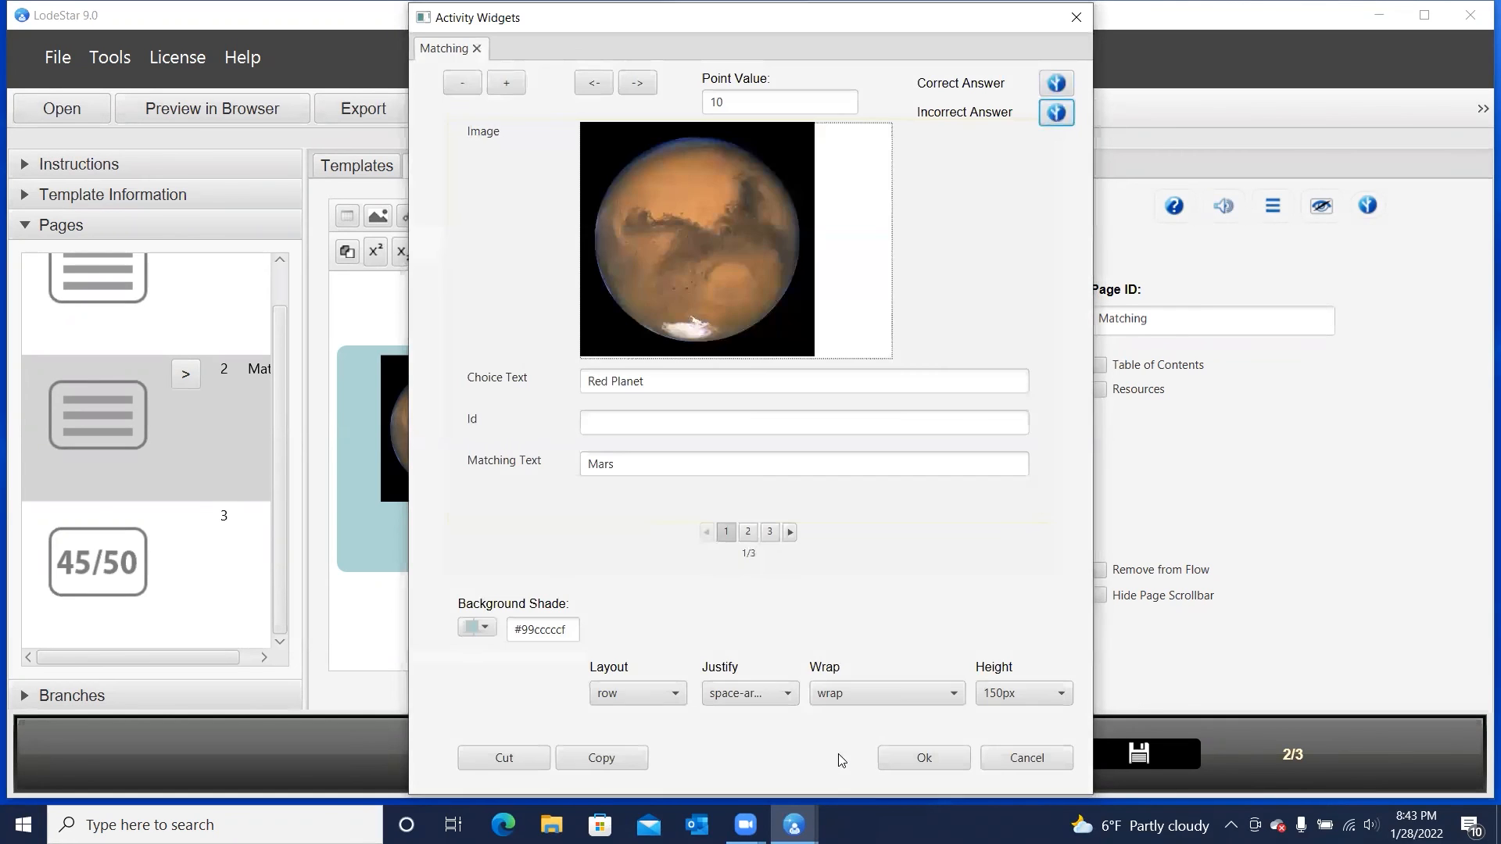
Apply the Matching widget changes, save the project and preview it in the browser
left_click(923, 760)
left_click(211, 112)
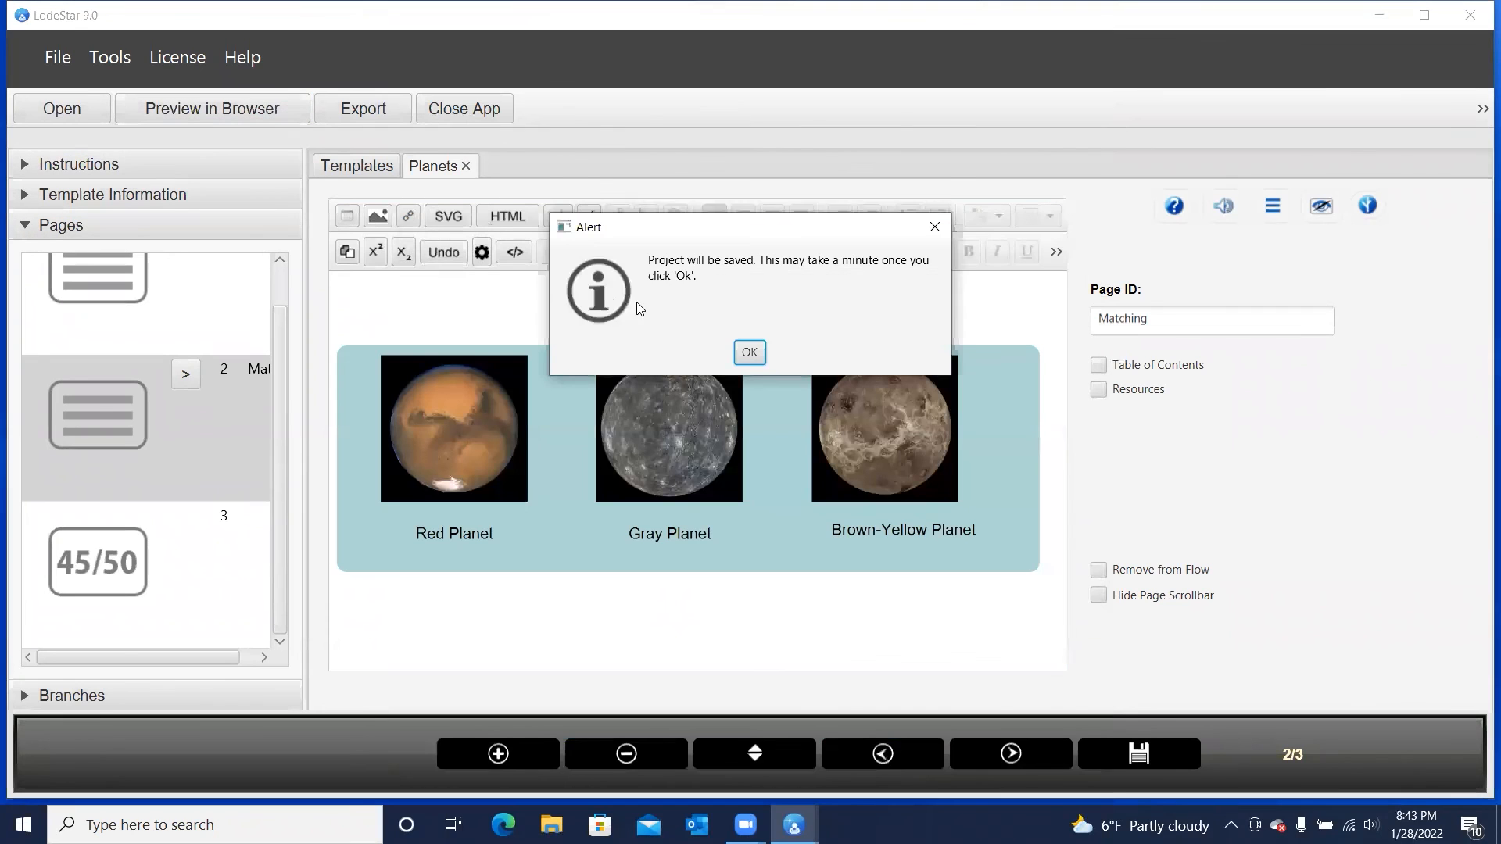
left_click(746, 352)
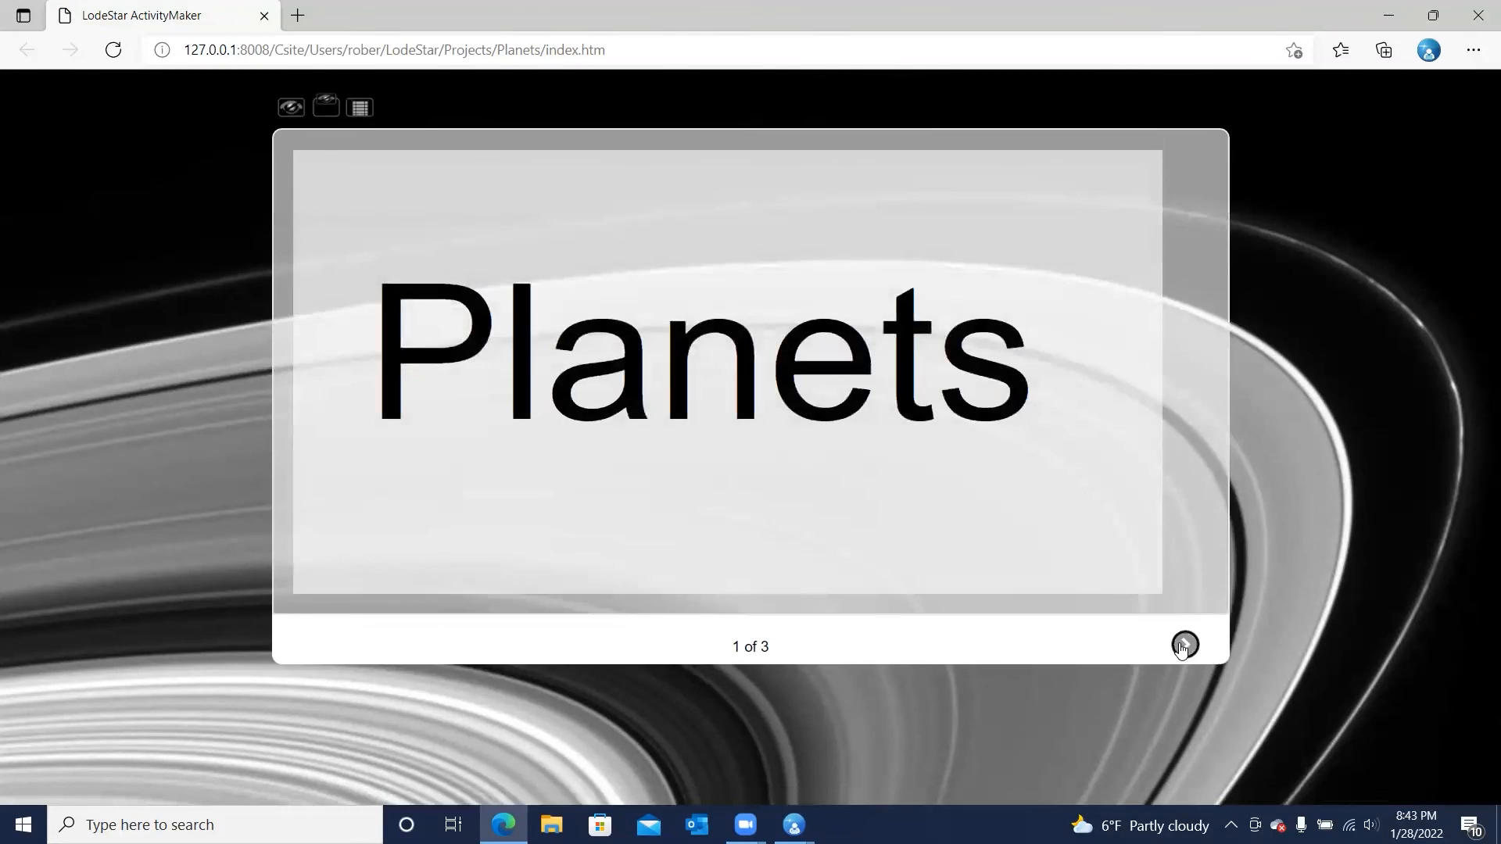
On page 2, drop planet labels on the Brown-Yellow and Gray Planet cards and submit the incomplete answer
left_click(1182, 647)
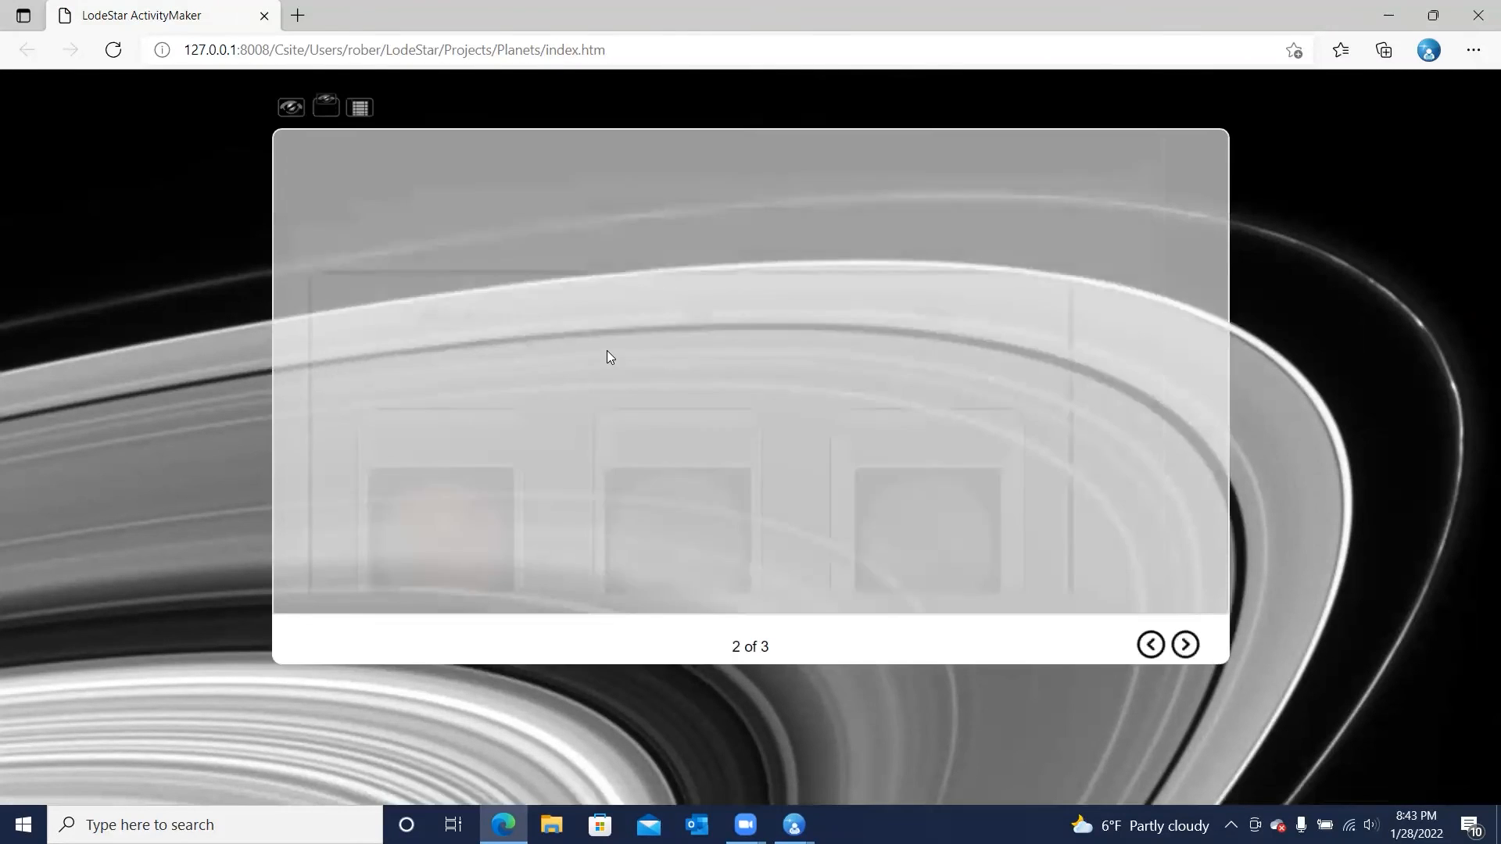
left_click_drag(467, 323, 948, 466)
left_click_drag(504, 320, 684, 442)
scroll(469, 524, "down", 5)
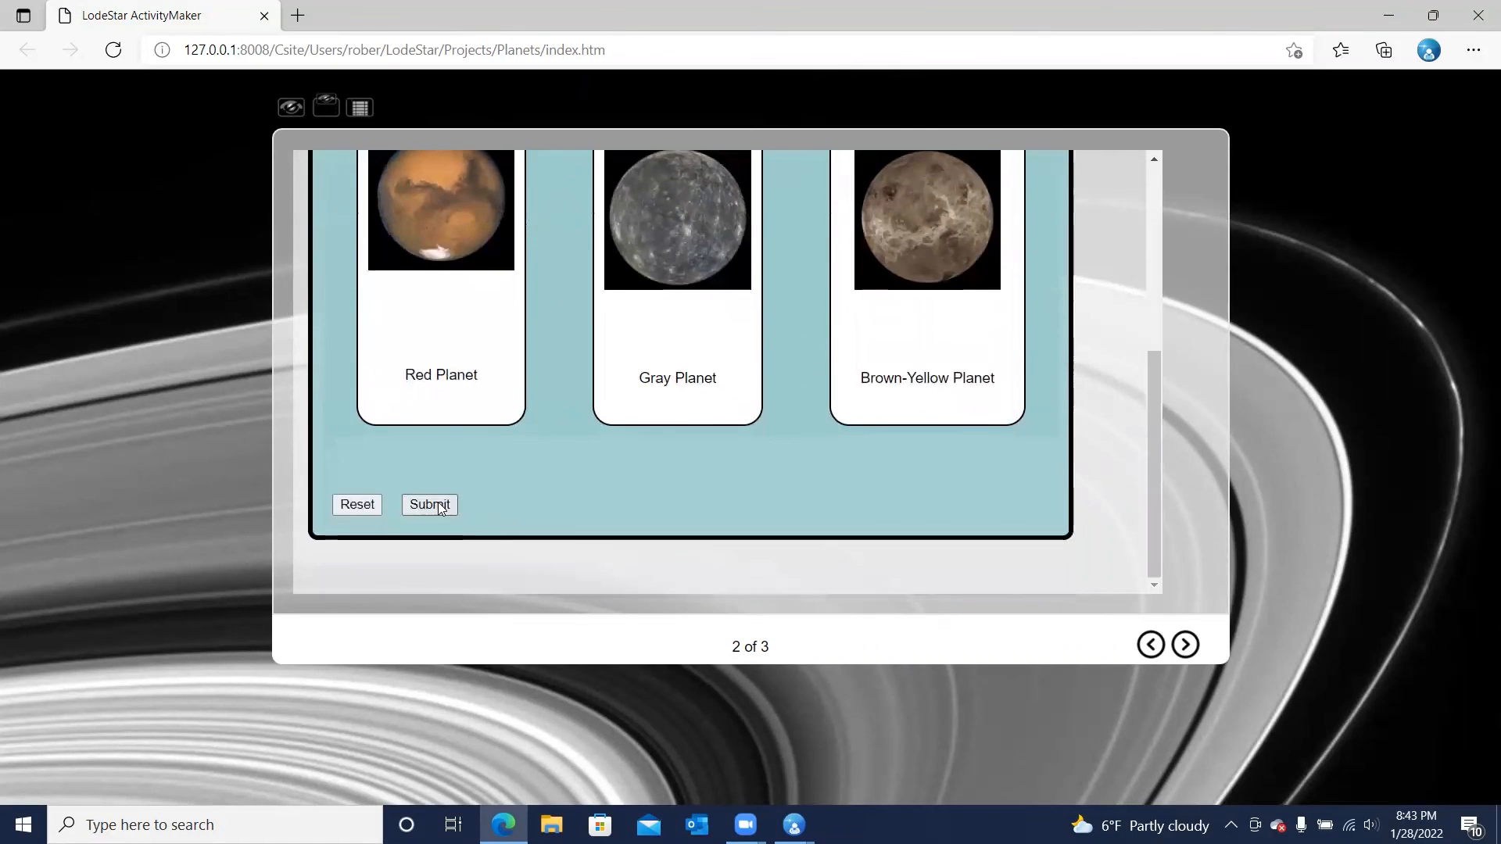
left_click(429, 507)
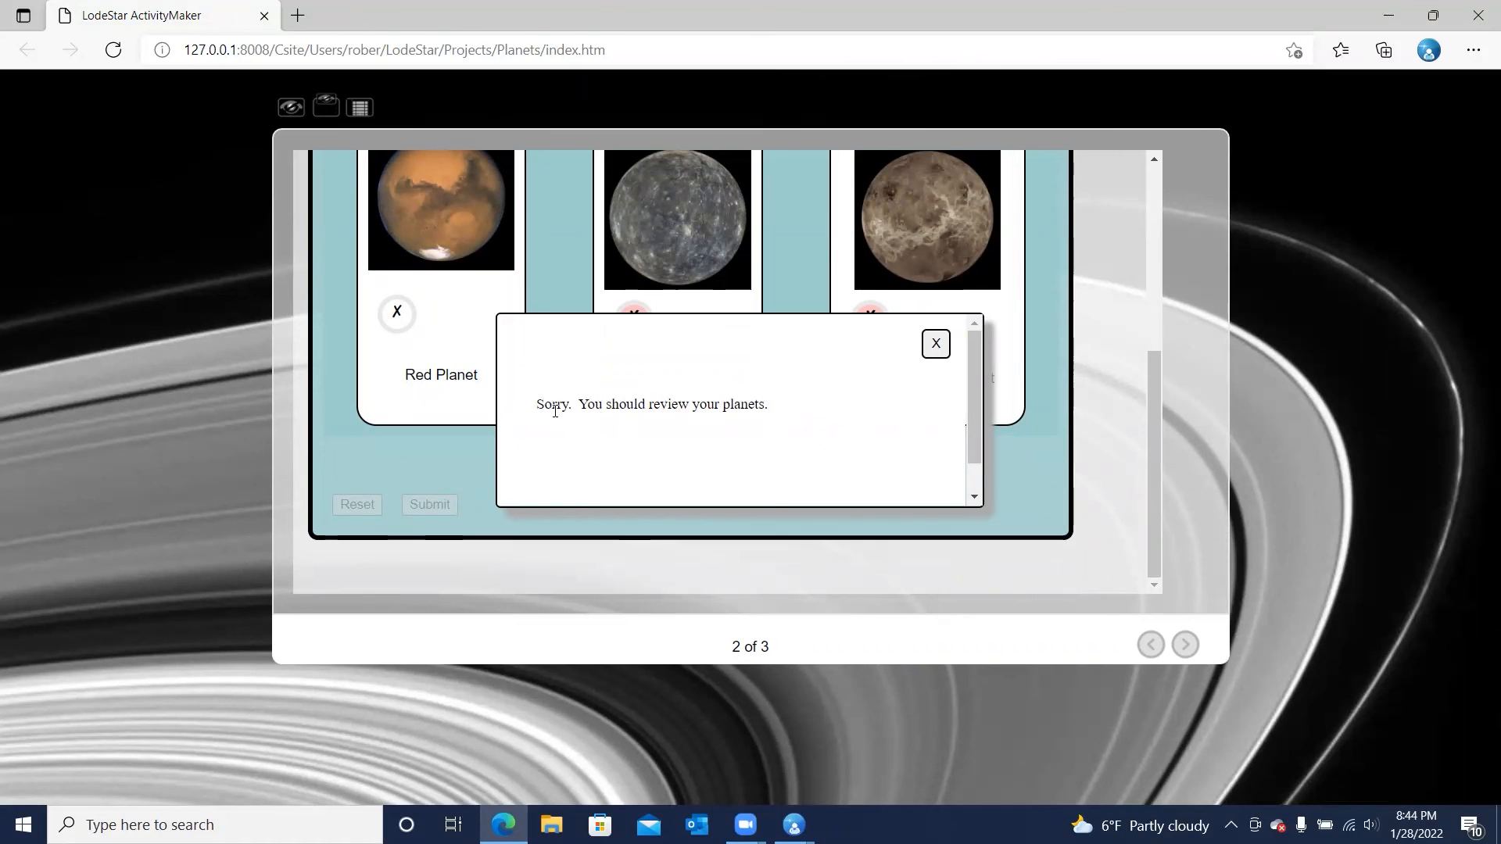
Dismiss the incorrect-answer feedback and move the keyboard focus through the browser controls to the activity's accessibility link
left_click(799, 399)
key("Tab")
key("Tab")
key("Tab")
key("Tab")
key("Tab")
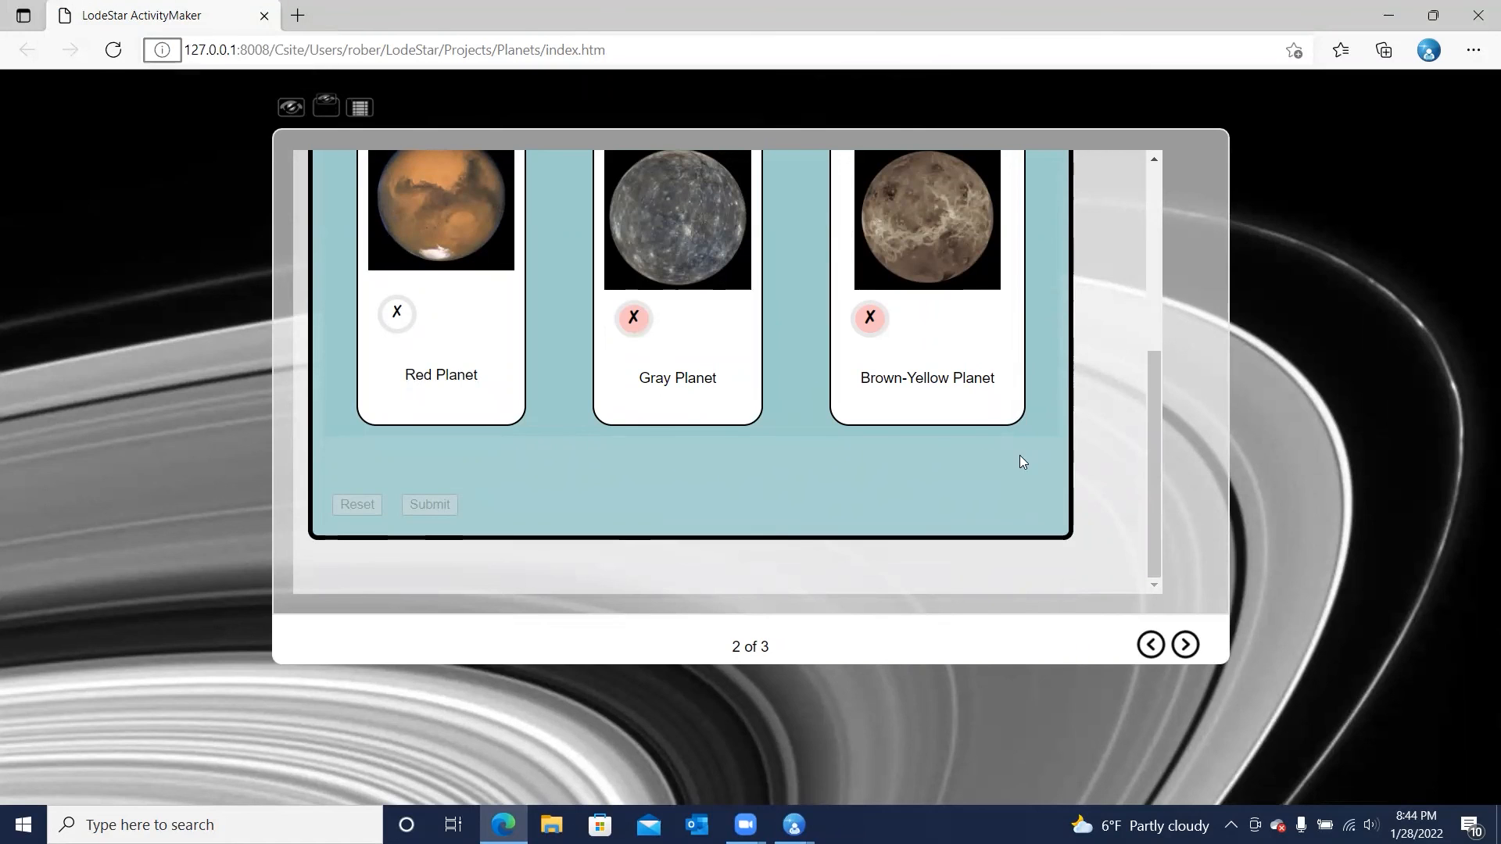
key("Tab")
key("Tab")
key("Tab")
key("Tab")
key("Tab")
key("Tab")
key("Tab")
key("Tab")
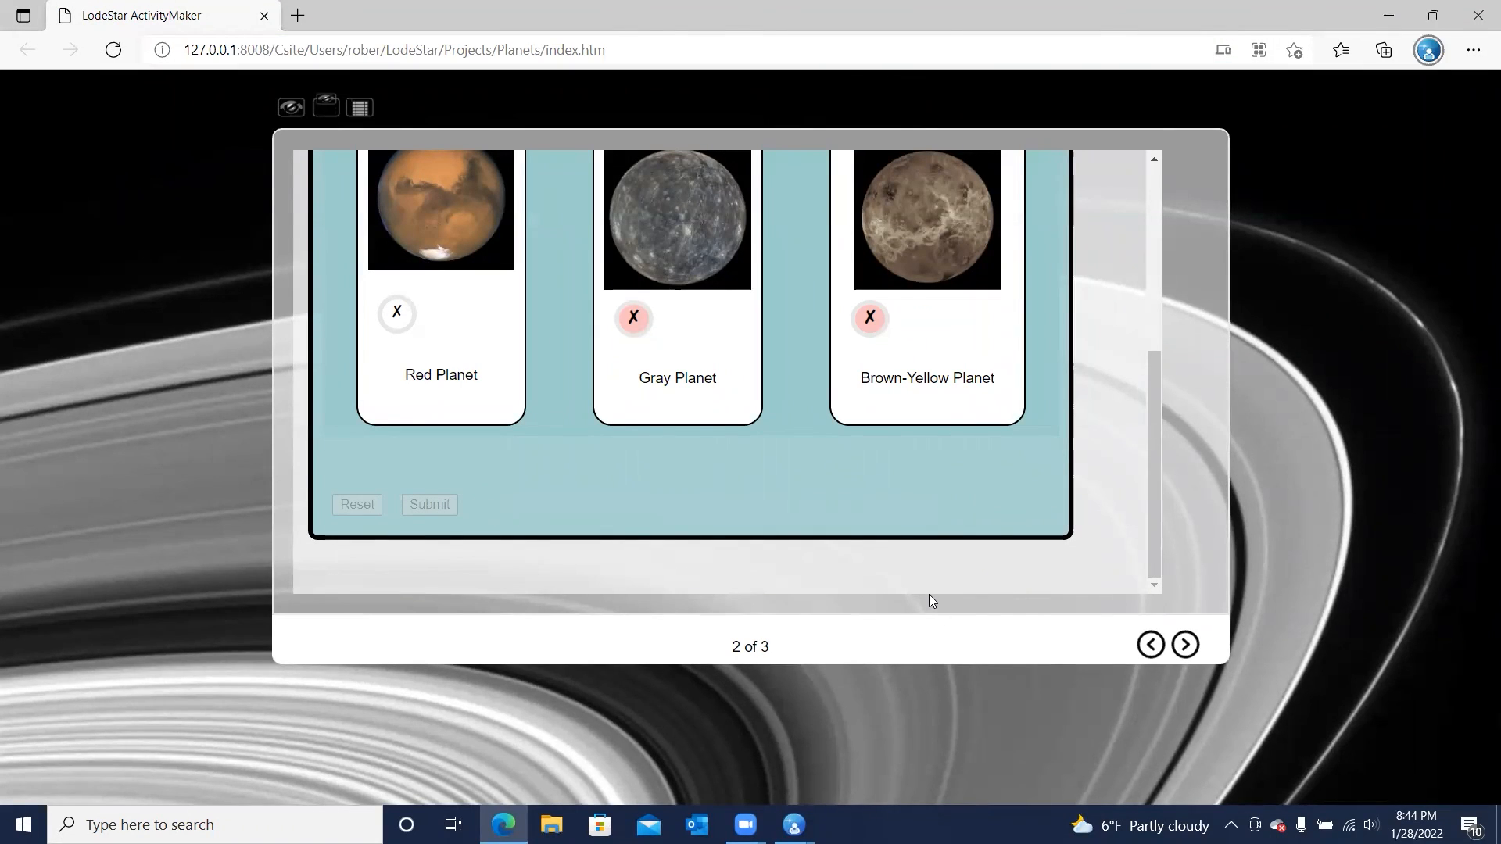
key("Tab")
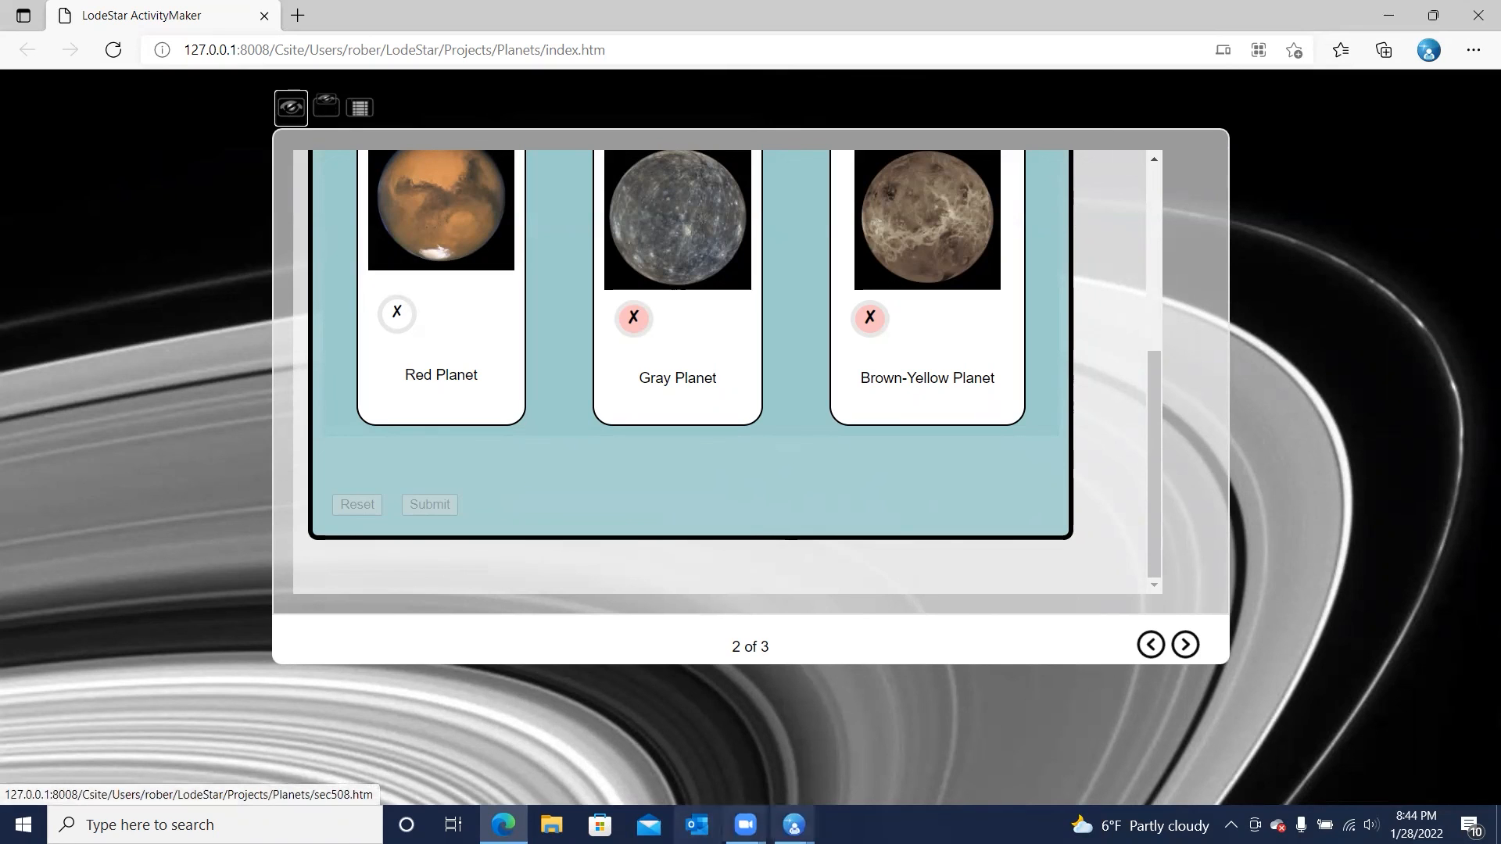
Leave the preview, return to the LodeStar editor and reopen the planets Matching widget for editing
mouse_move(795, 825)
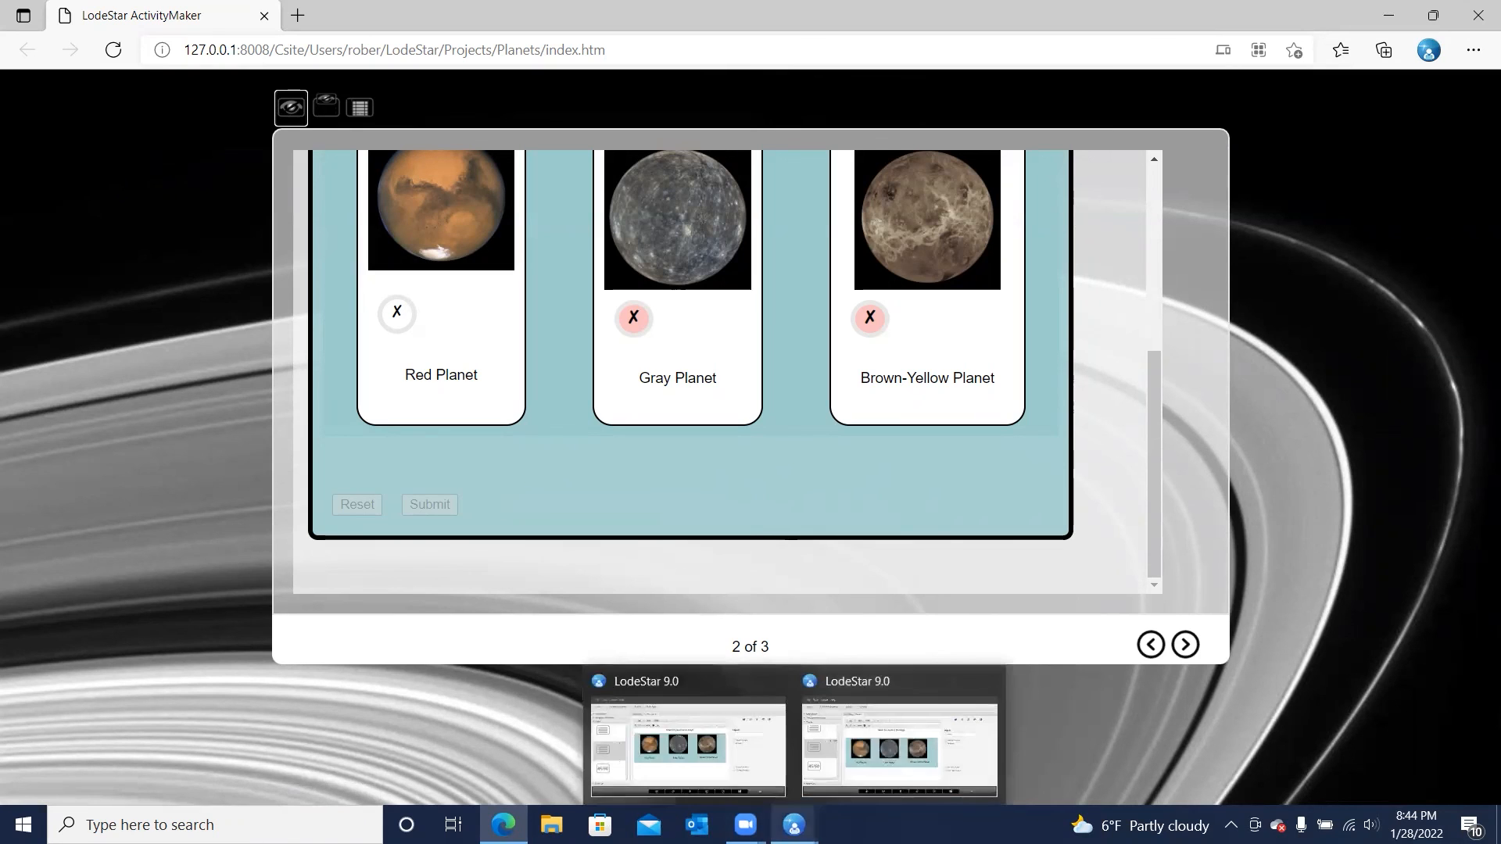
left_click(684, 741)
left_click(1478, 17)
double_click(824, 473)
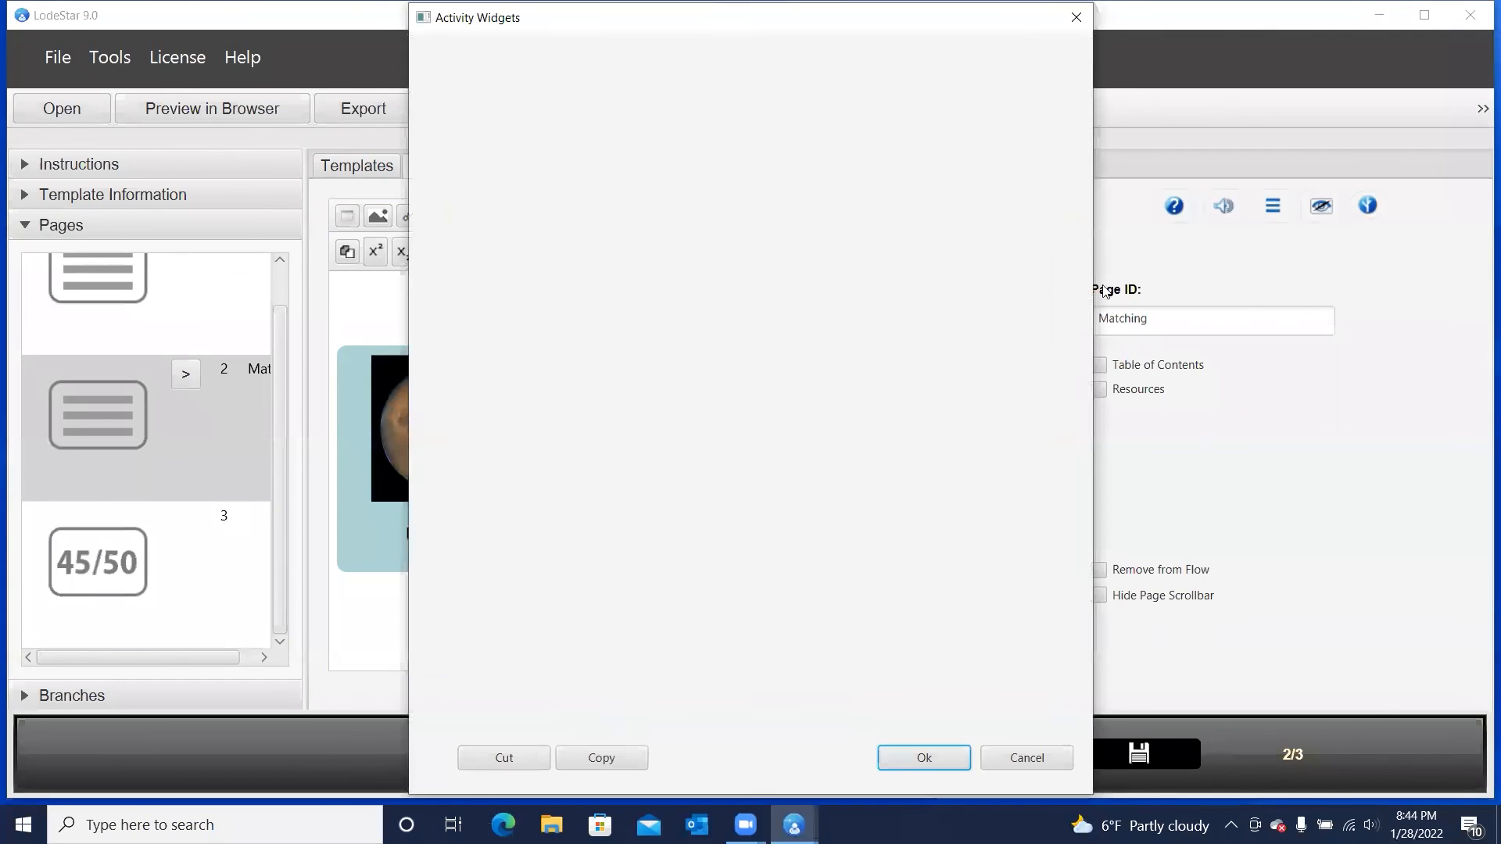
Try the Jump to Page action for the incorrect answer, and discard it together with the widget edits
left_click(1058, 110)
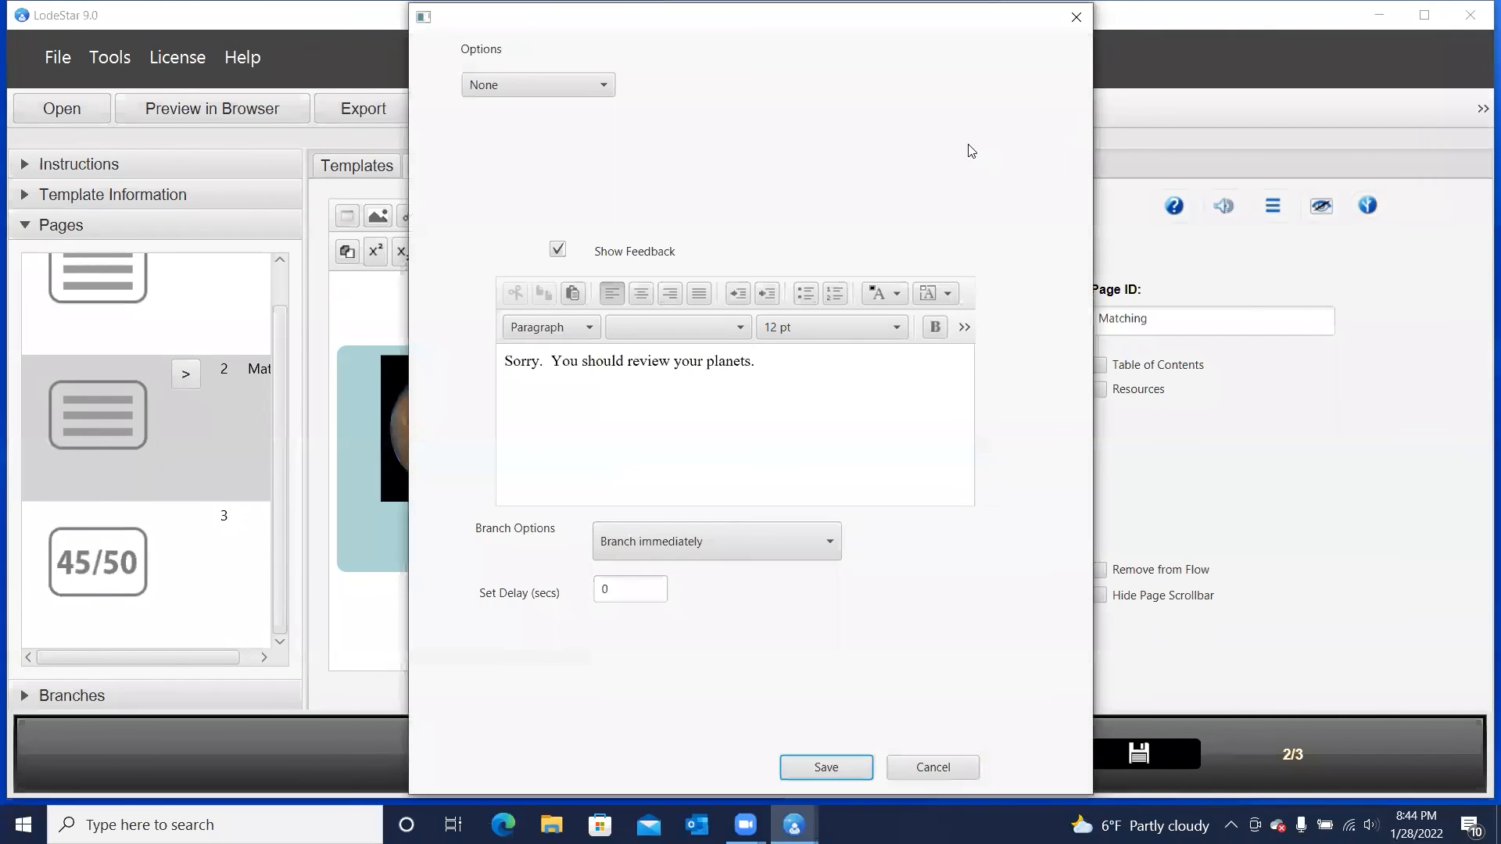
left_click(571, 95)
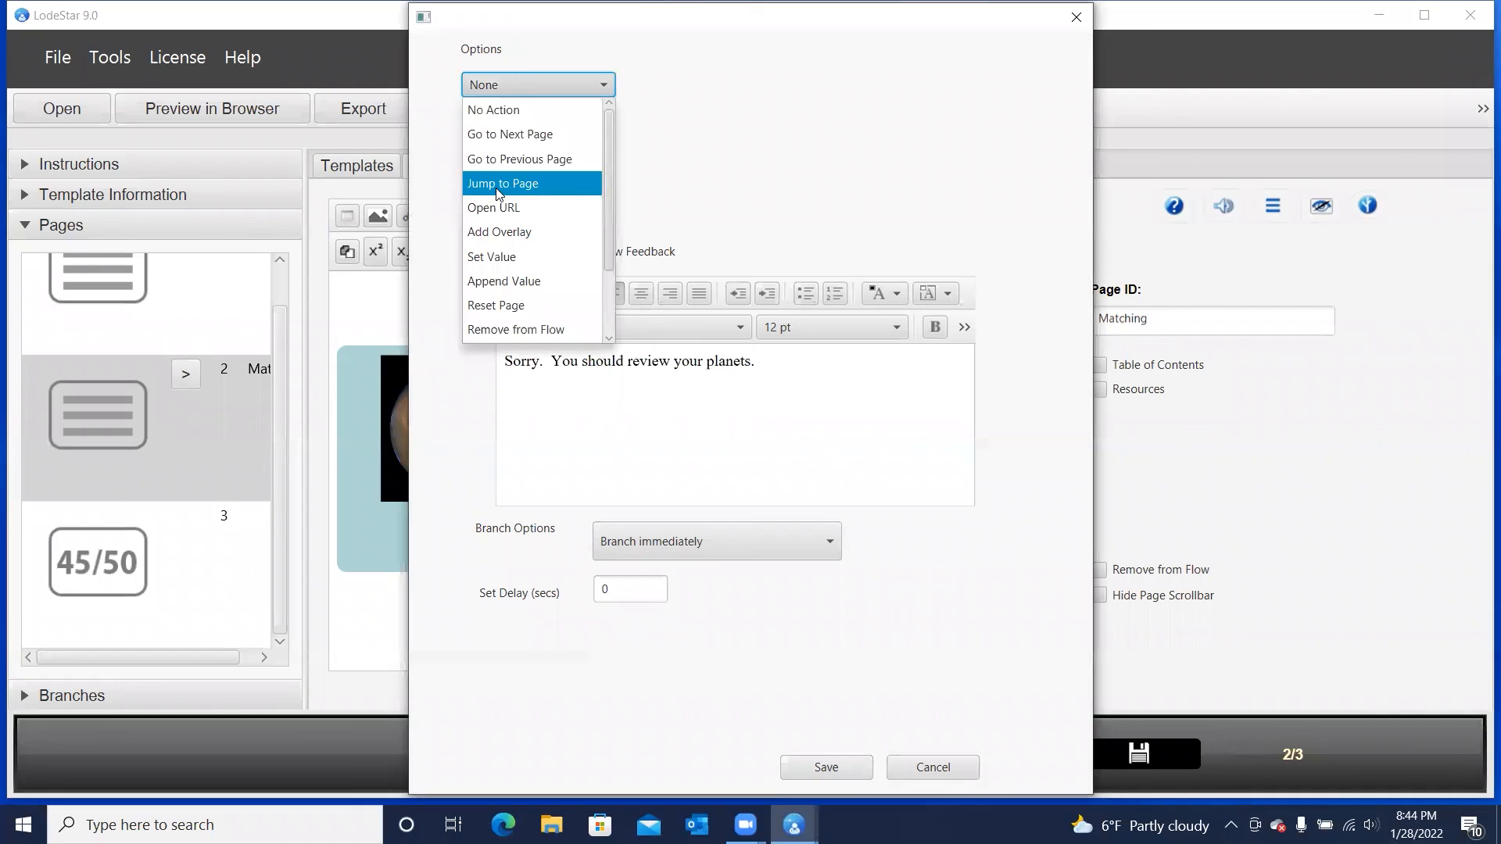
left_click(535, 186)
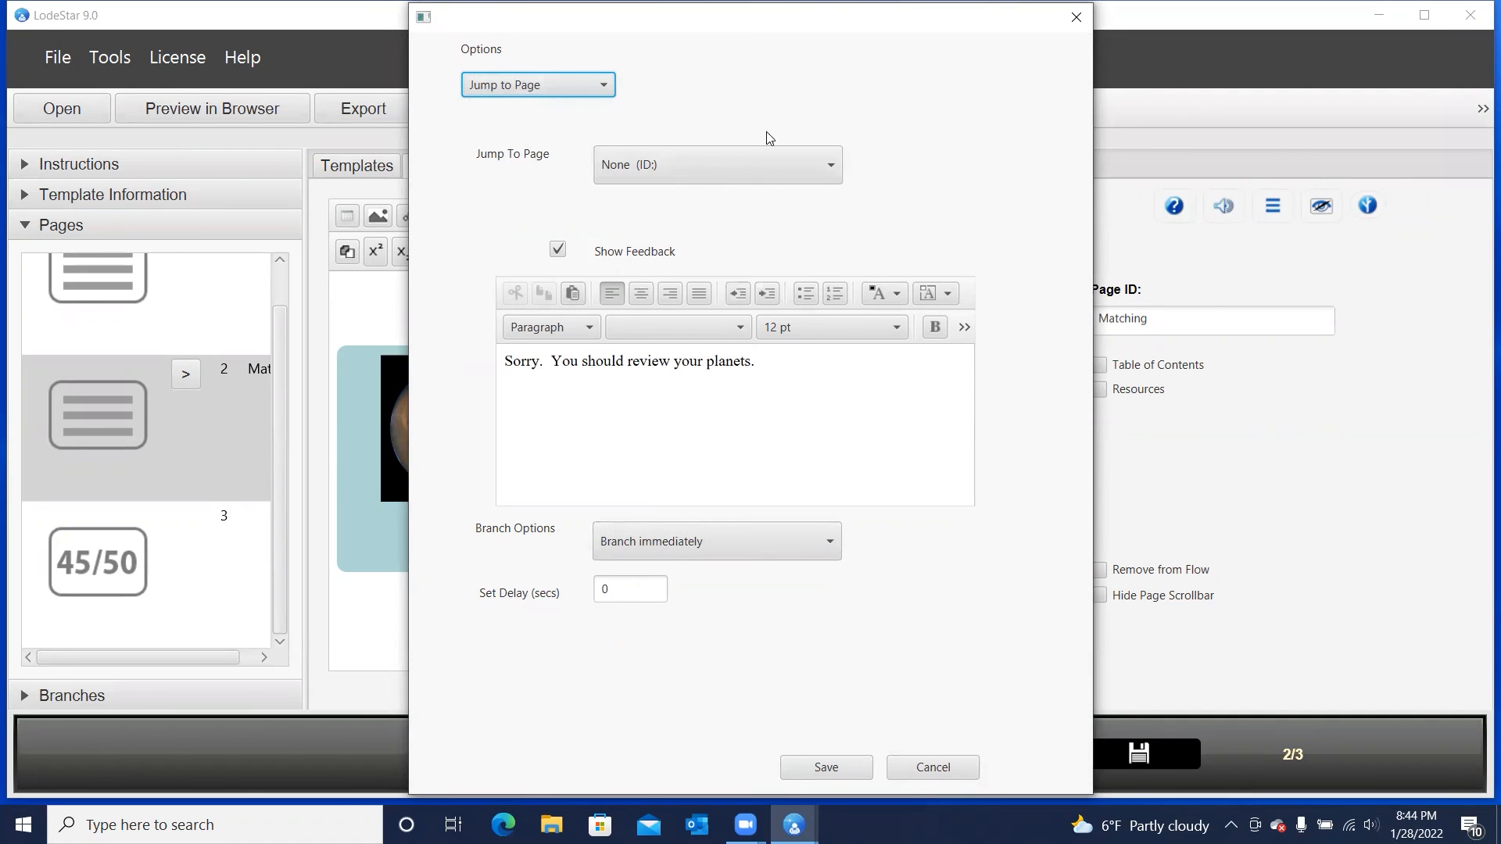
left_click(938, 770)
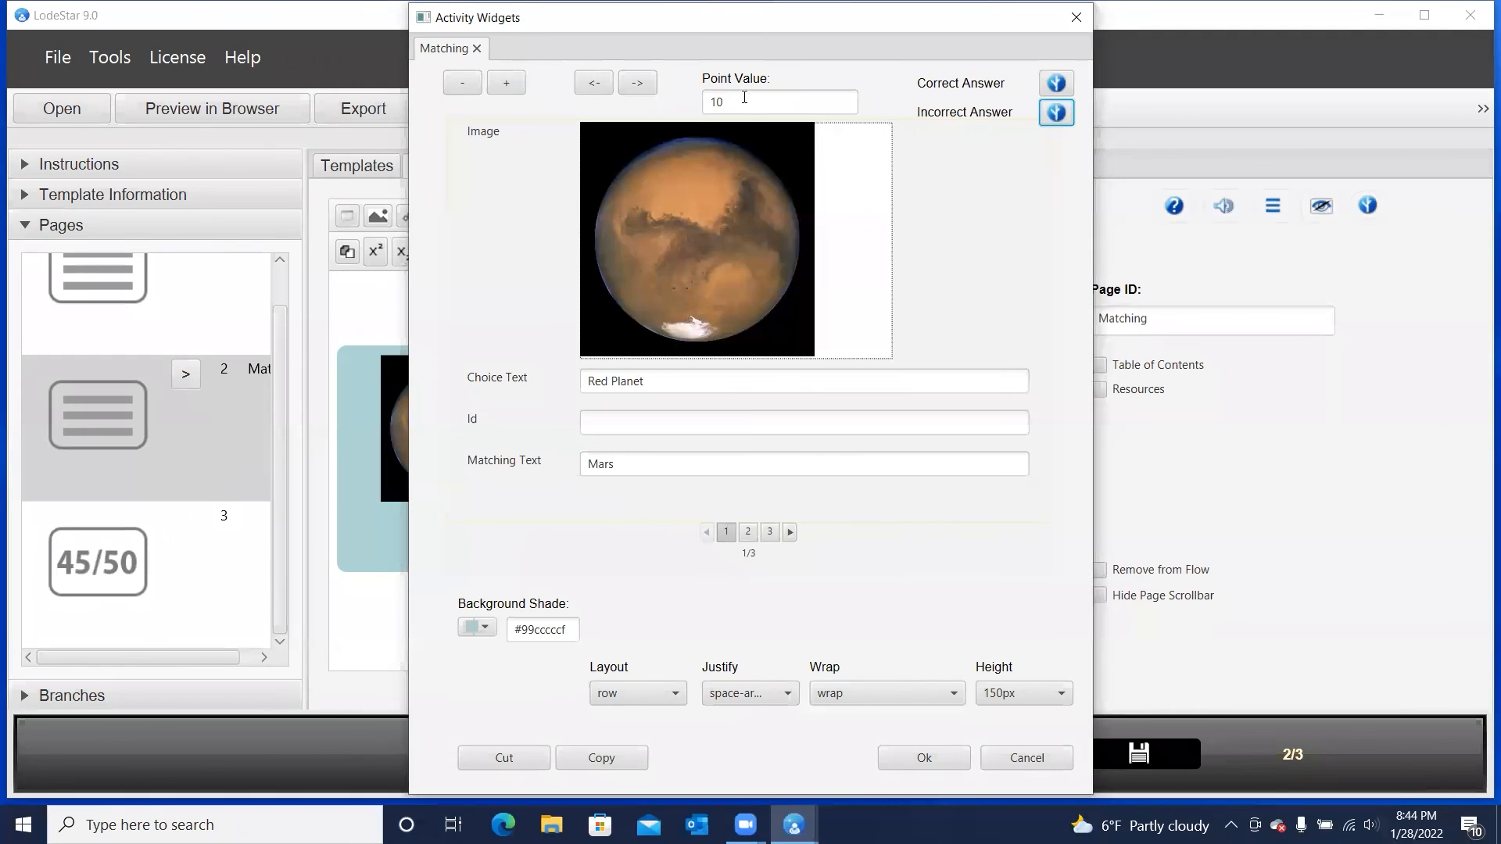
left_click(1036, 763)
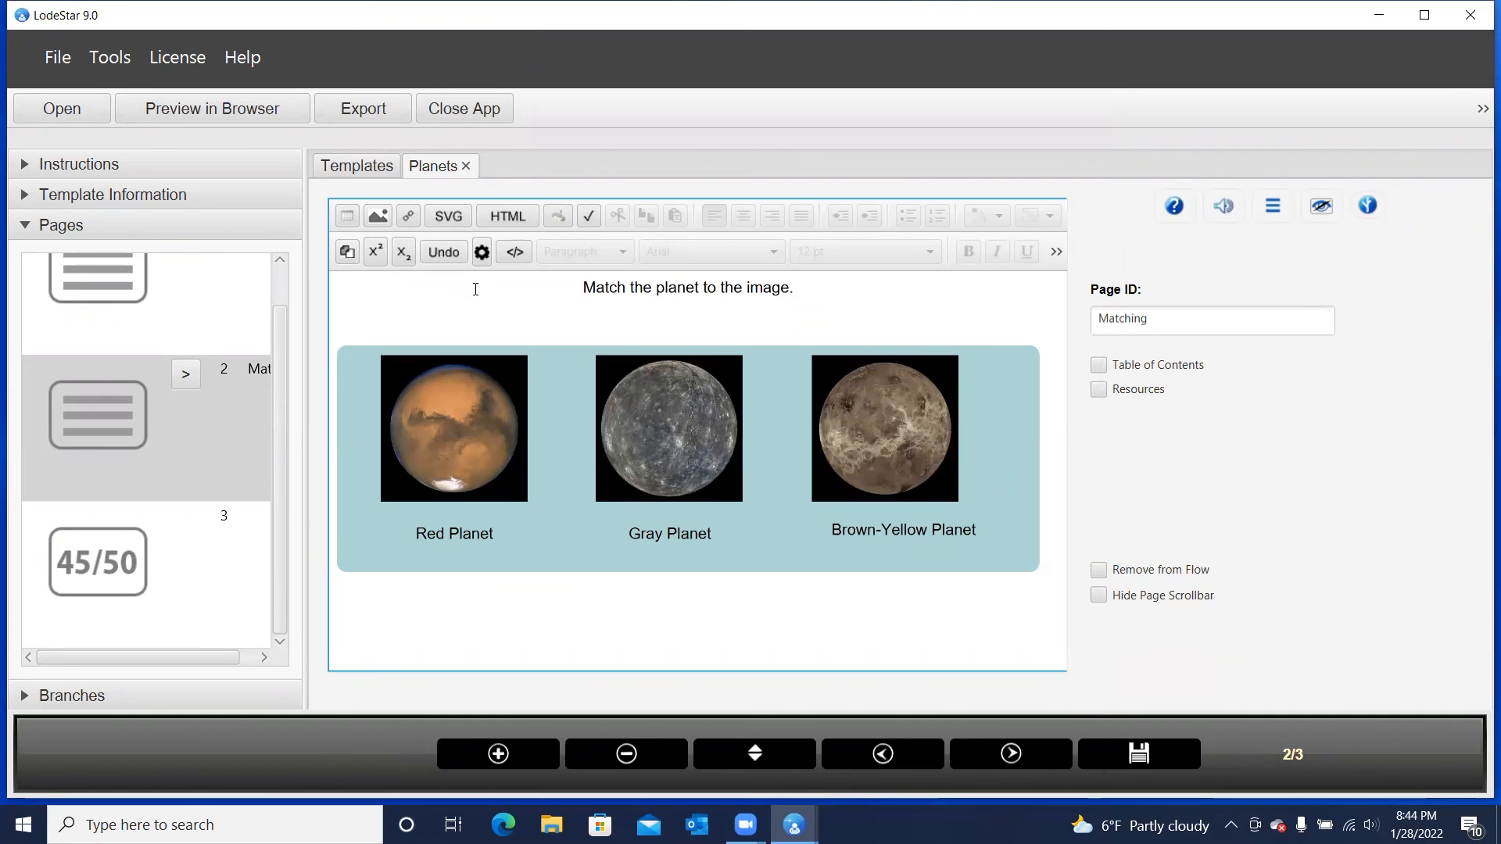
View the Matching entry in the list of available activity widgets and close the list
left_click(482, 252)
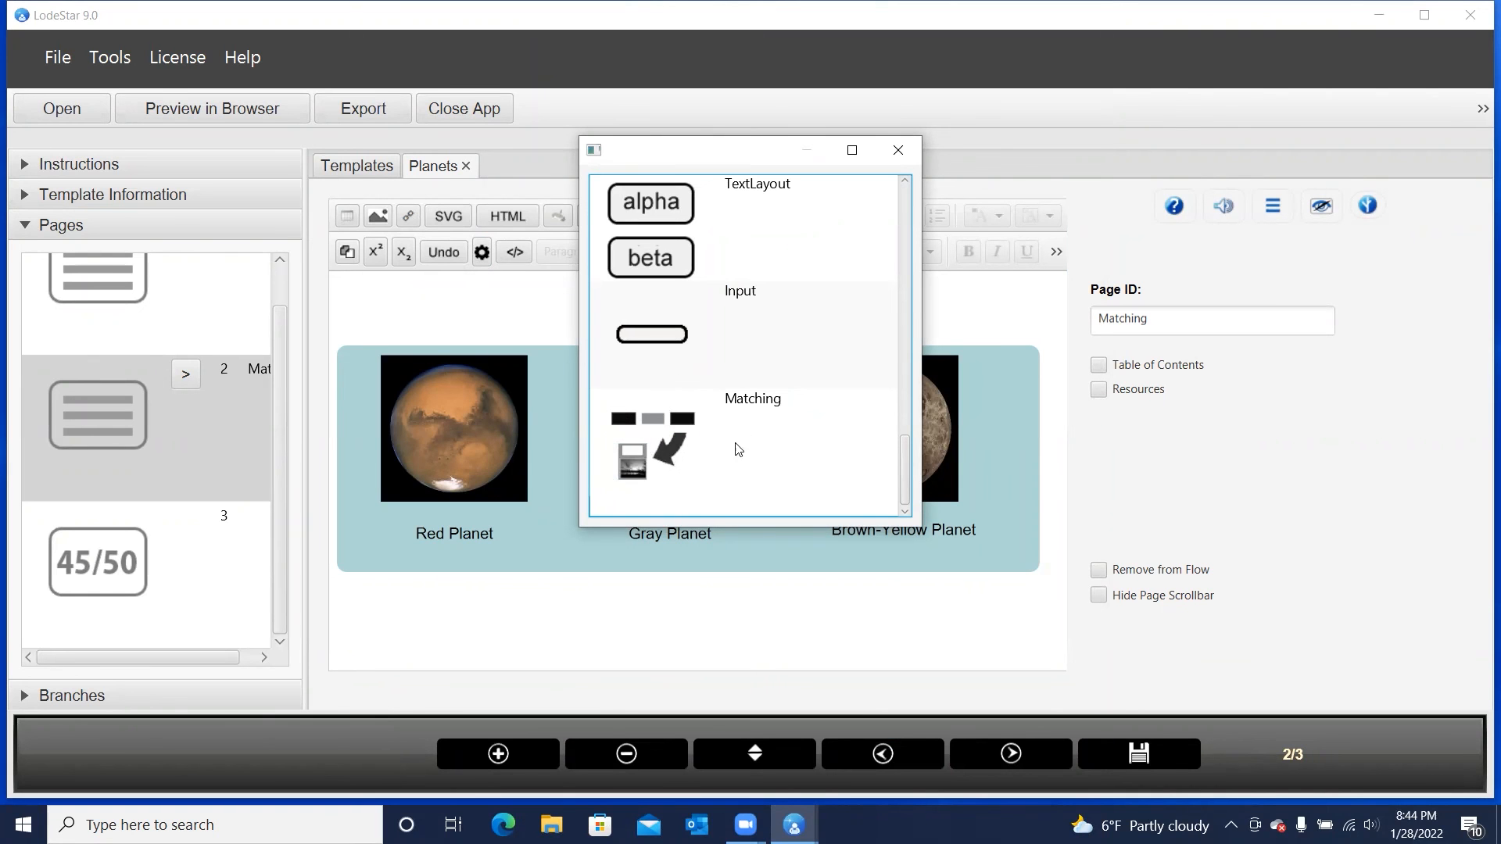
left_click(898, 150)
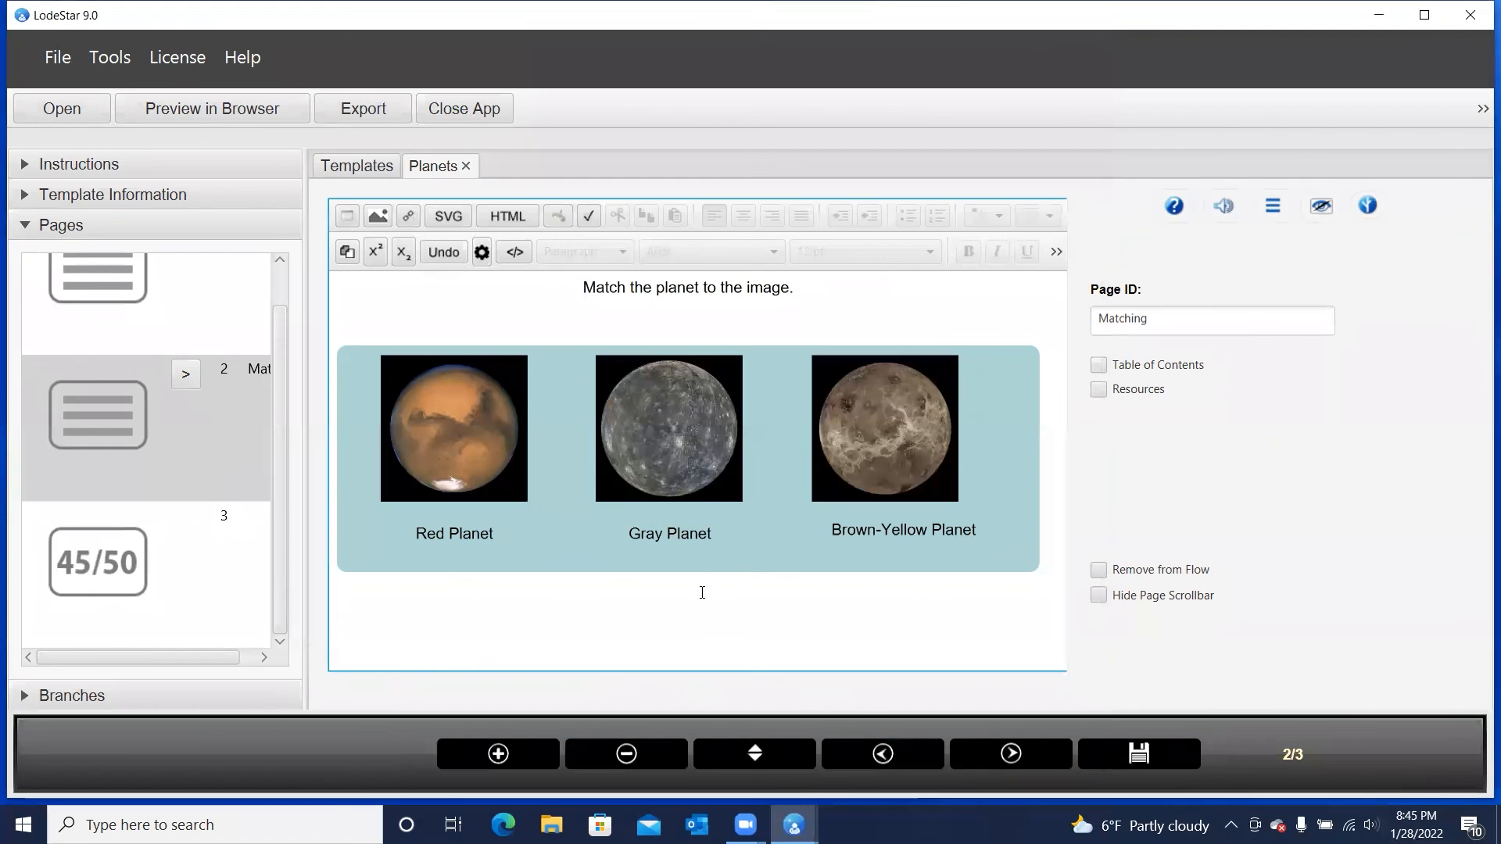